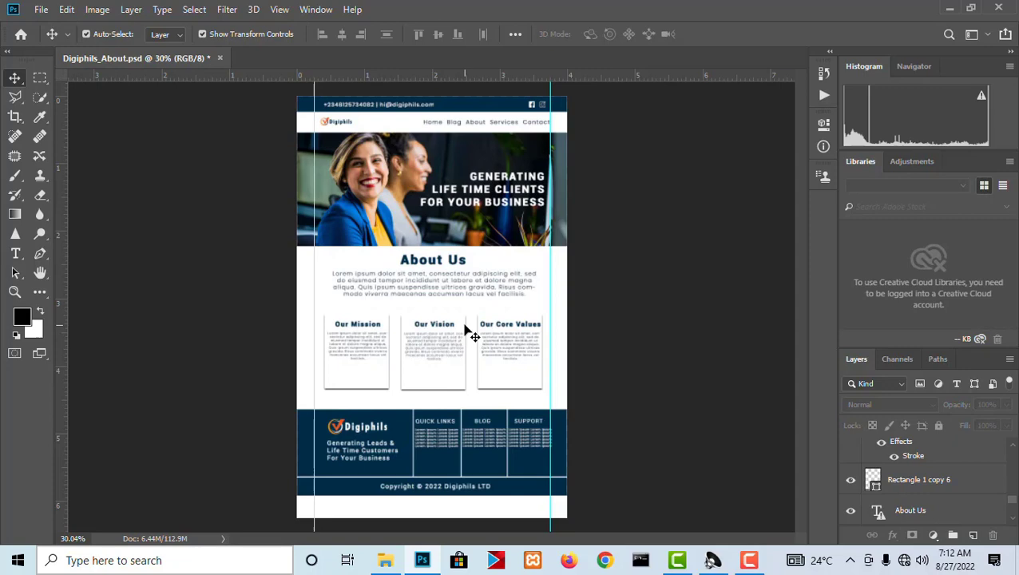
# Examine the Digiphils_About.psd reference design, from the contact bar and navigation to the hero banner and About Us section.
pyautogui.scroll(1, 423, 263)
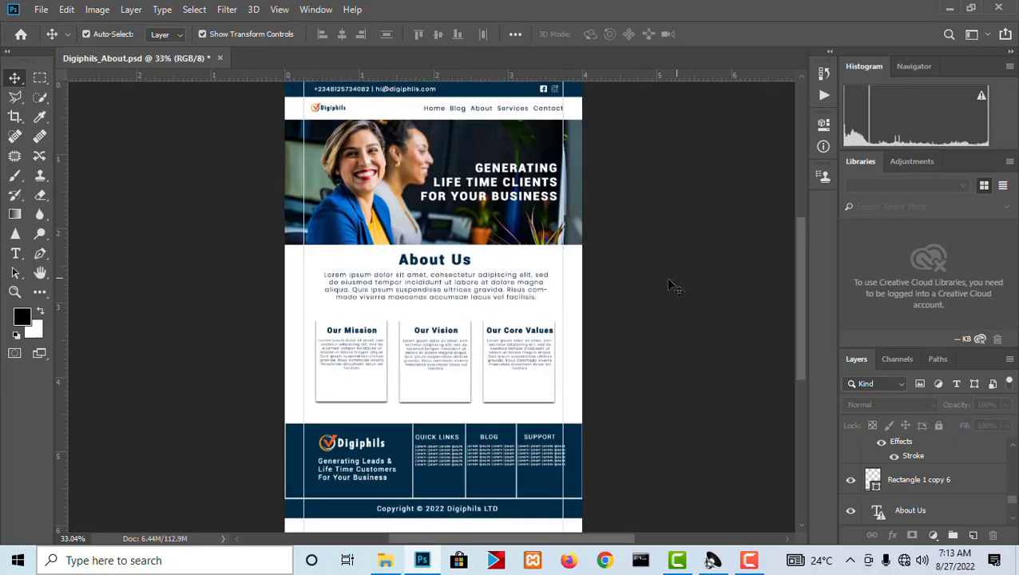
pyautogui.scroll(2, 432, 263)
pyautogui.scroll(2, 439, 269)
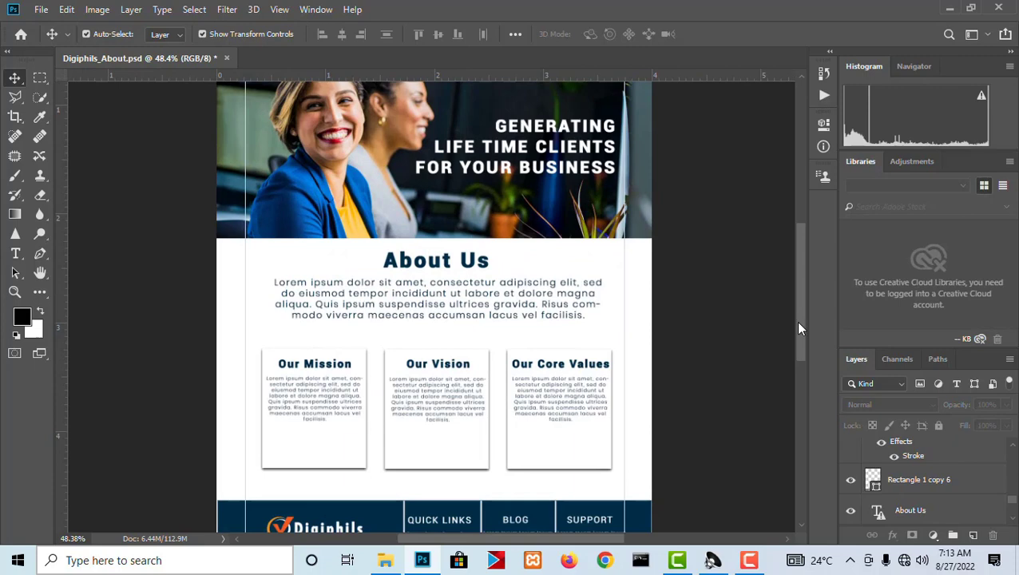
pyautogui.moveTo(795, 321); pyautogui.dragTo(777, 269)
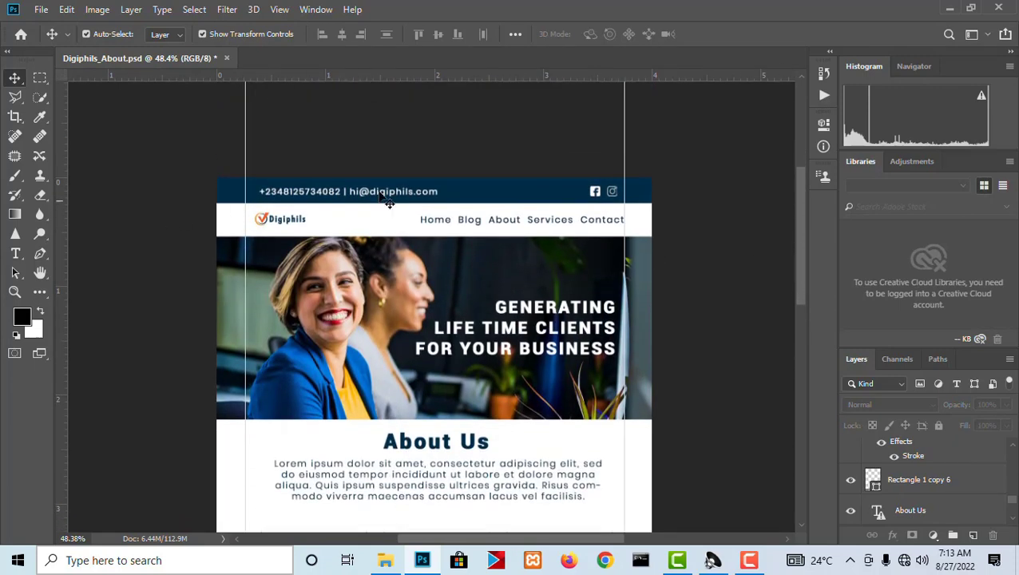
pyautogui.scroll(2, 401, 206)
pyautogui.scroll(3, 401, 206)
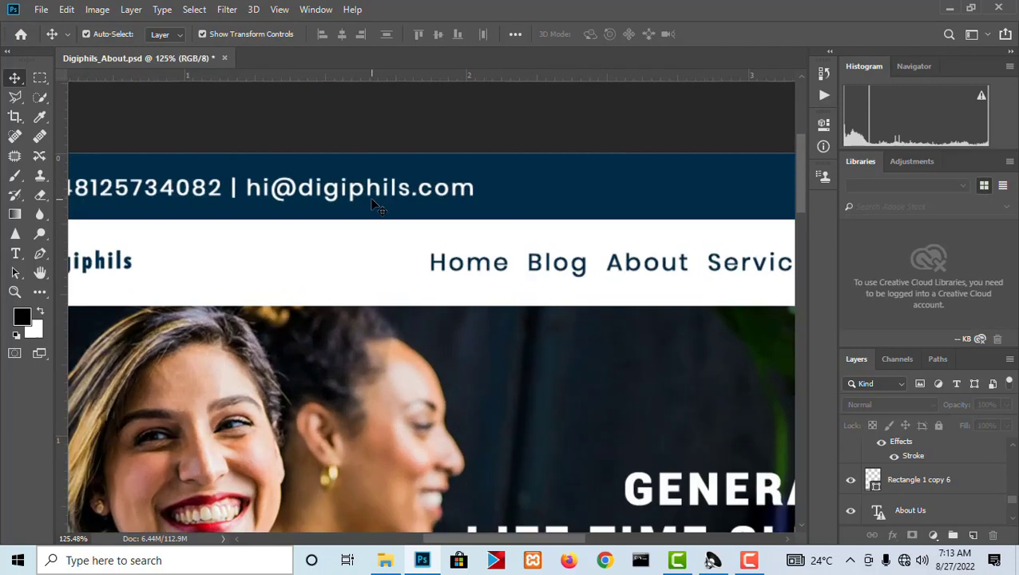
pyautogui.scroll(-3, 459, 202)
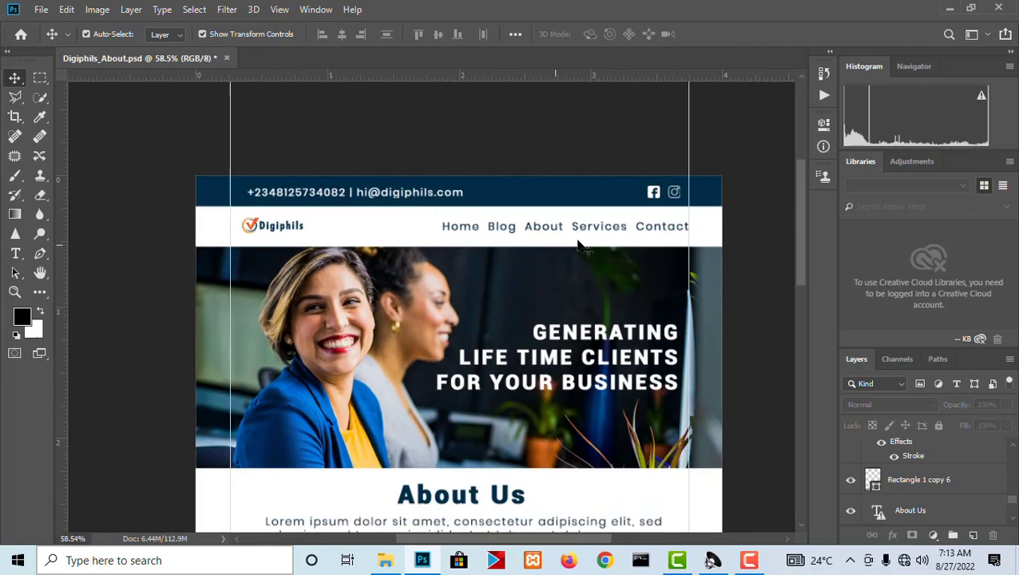
pyautogui.scroll(1, 400, 271)
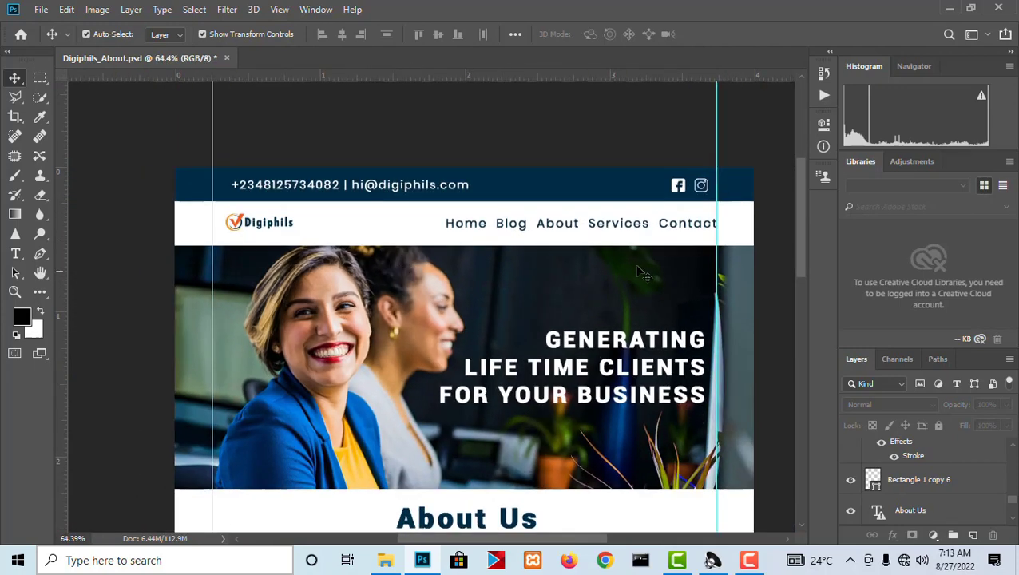
pyautogui.scroll(1, 770, 305)
pyautogui.scroll(-3, 659, 275)
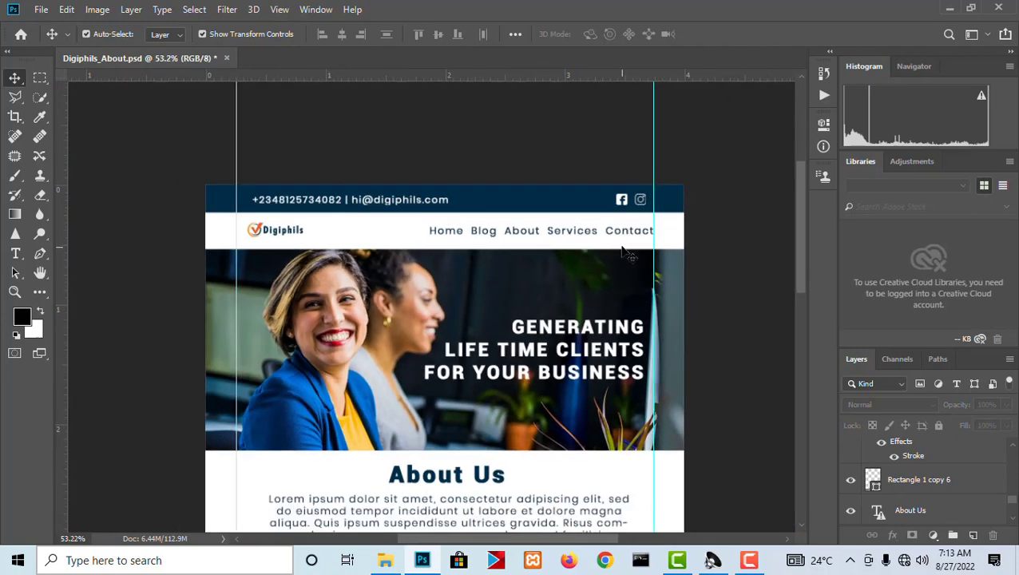
pyautogui.scroll(1, 626, 252)
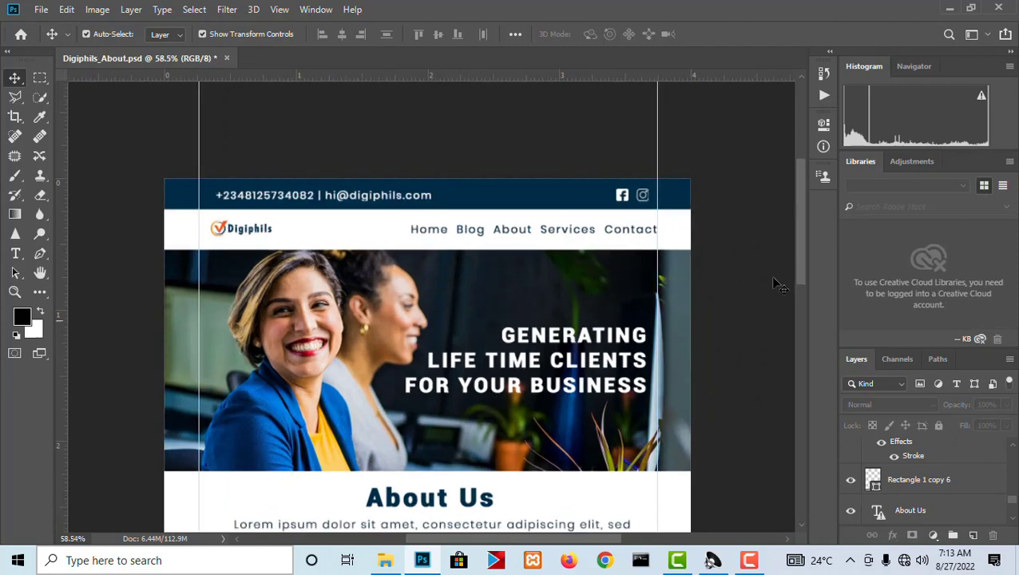
pyautogui.moveTo(802, 241); pyautogui.dragTo(801, 257)
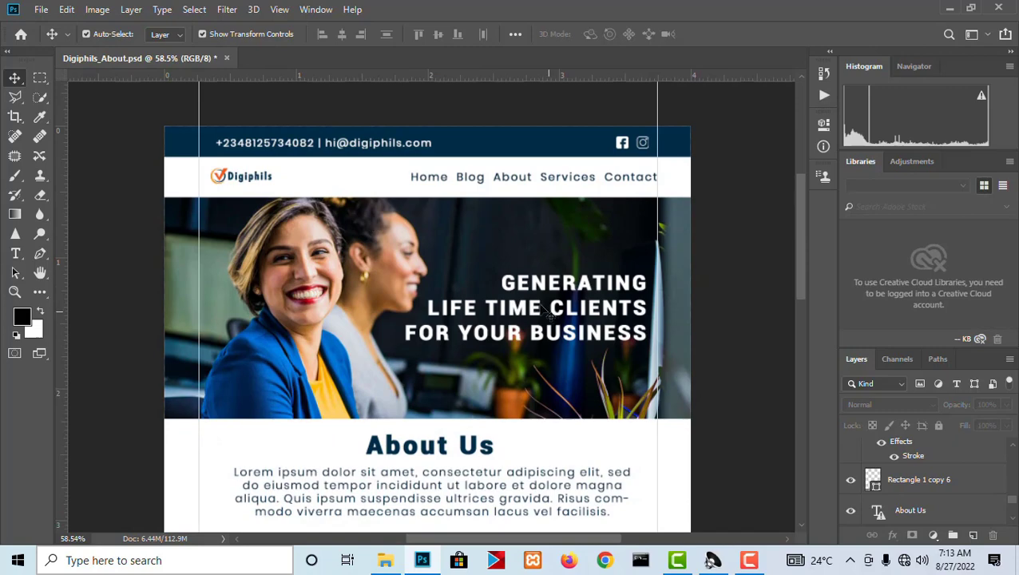
pyautogui.moveTo(798, 274)
pyautogui.mouseDown()
pyautogui.moveTo(799, 411)
pyautogui.moveTo(787, 284)
pyautogui.moveTo(794, 295)
pyautogui.mouseUp()
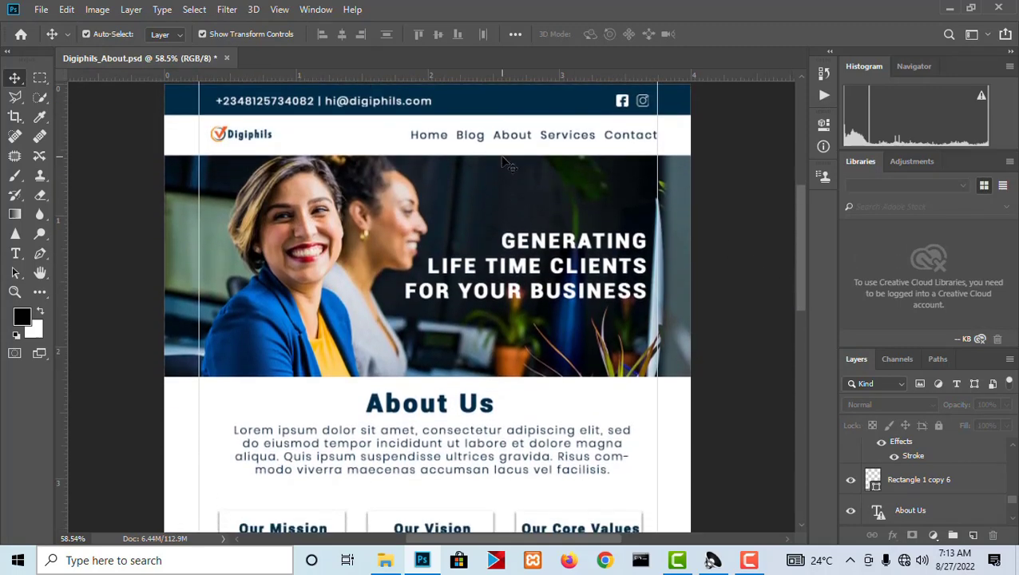
pyautogui.scroll(1, 503, 159)
pyautogui.scroll(-9, 507, 191)
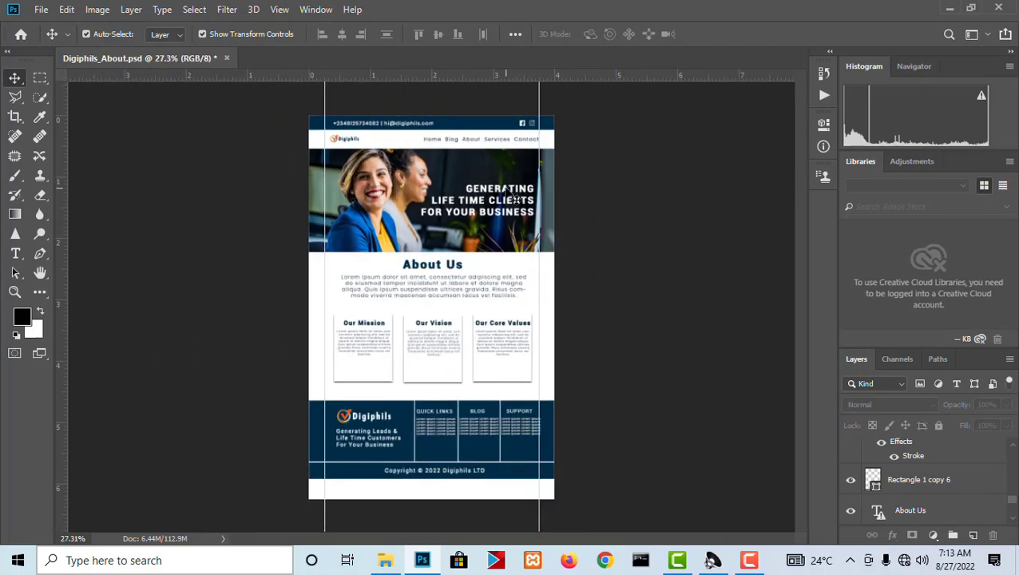
# Start a new document and set its measurement unit to pixels.
pyautogui.click(41, 8)
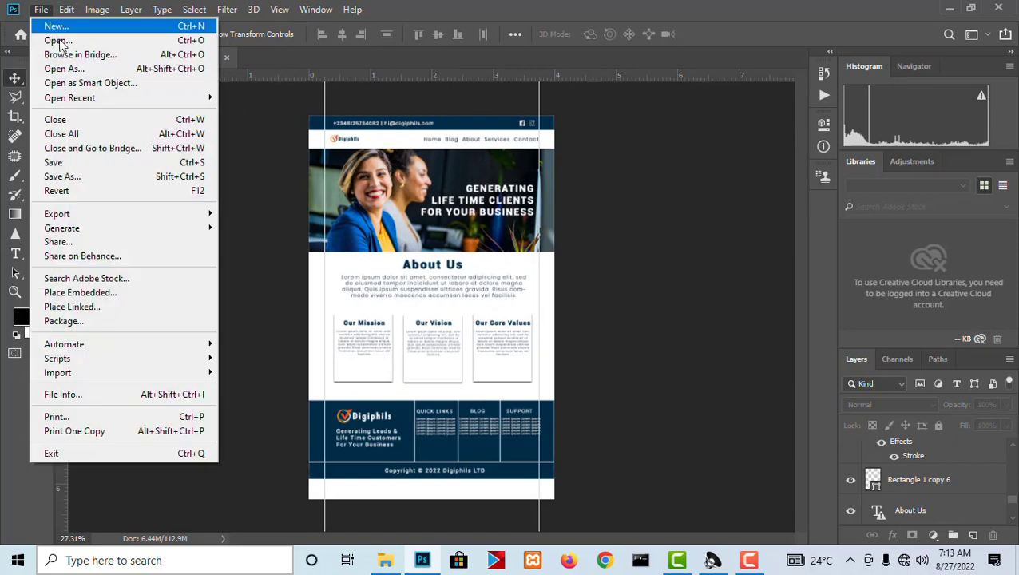
pyautogui.press('Escape')
pyautogui.hotkey('ctrl', 'n')
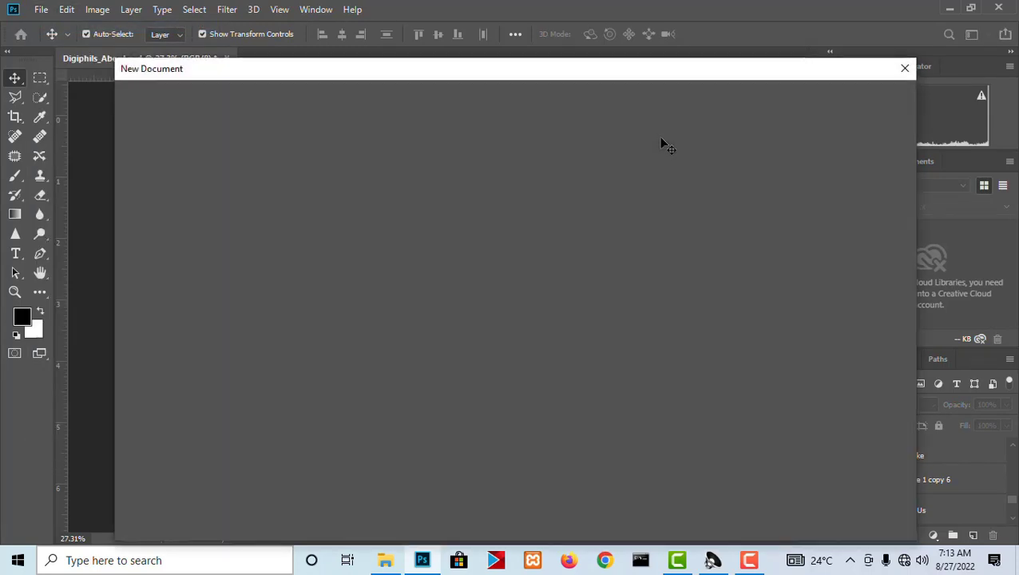
pyautogui.doubleClick(736, 212)
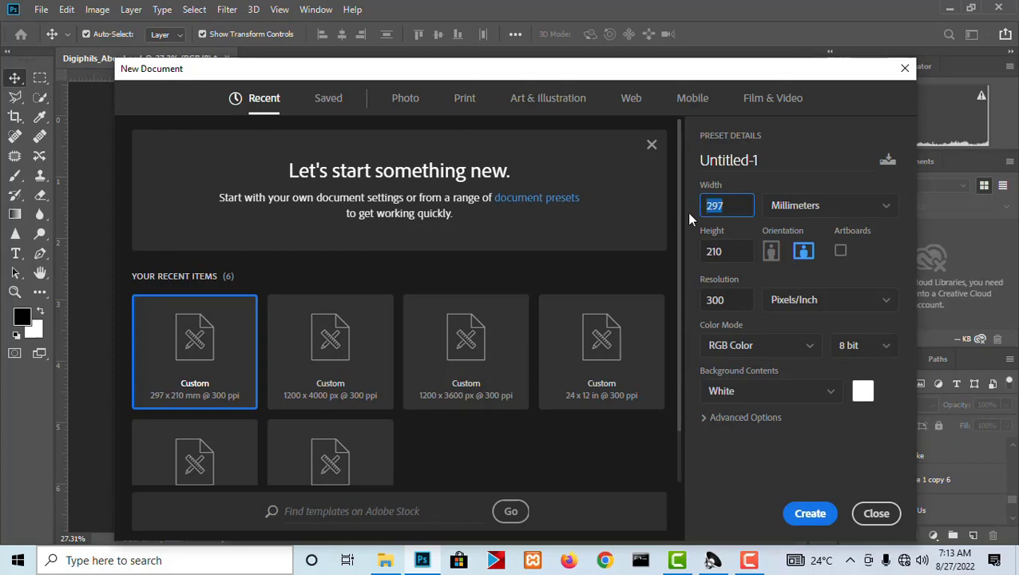
pyautogui.click(819, 209)
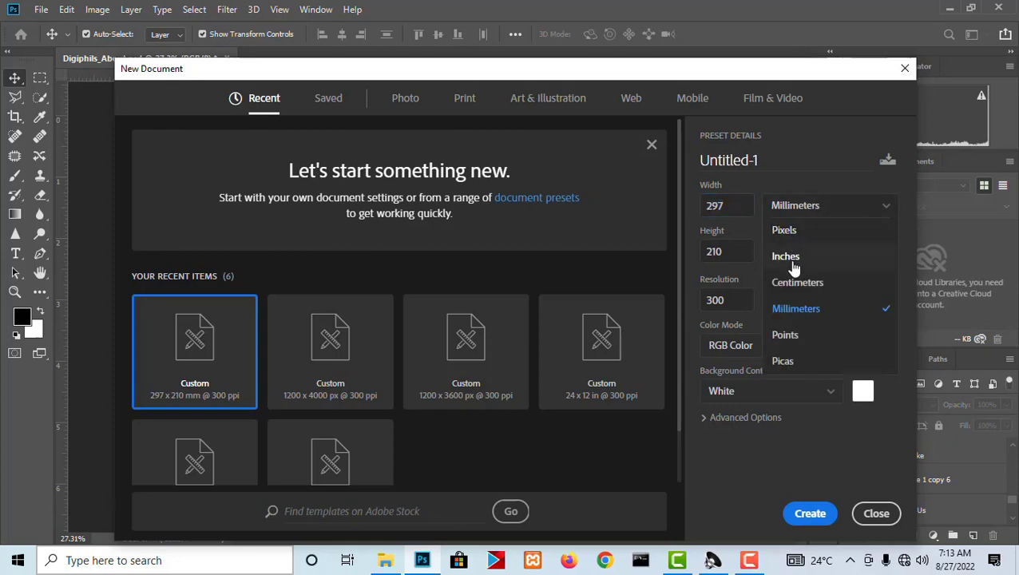
pyautogui.click(786, 363)
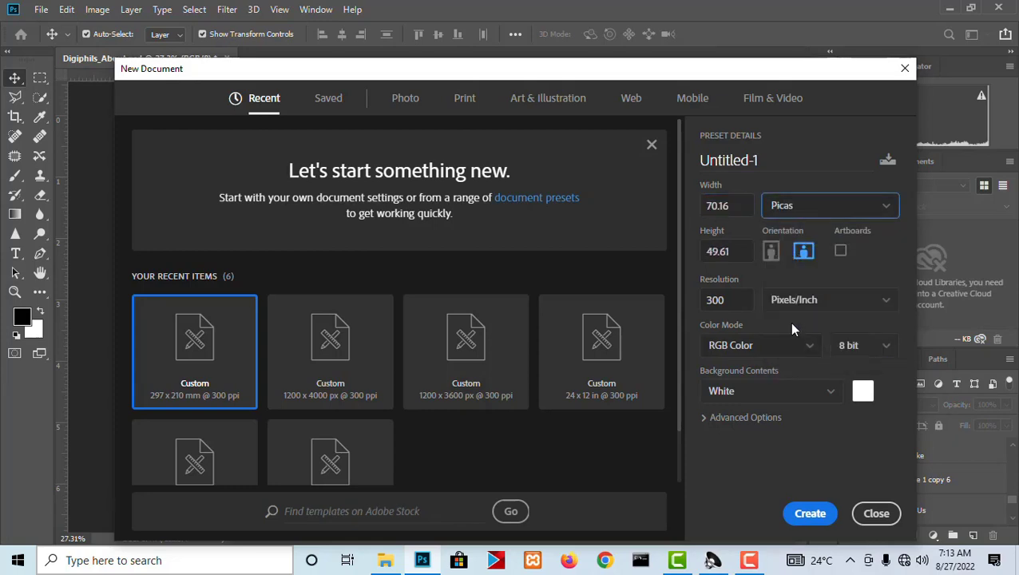
pyautogui.click(788, 204)
pyautogui.click(791, 238)
# Set the new document's size to 1200 pixels wide and 2000 pixels high.
pyautogui.click(693, 206)
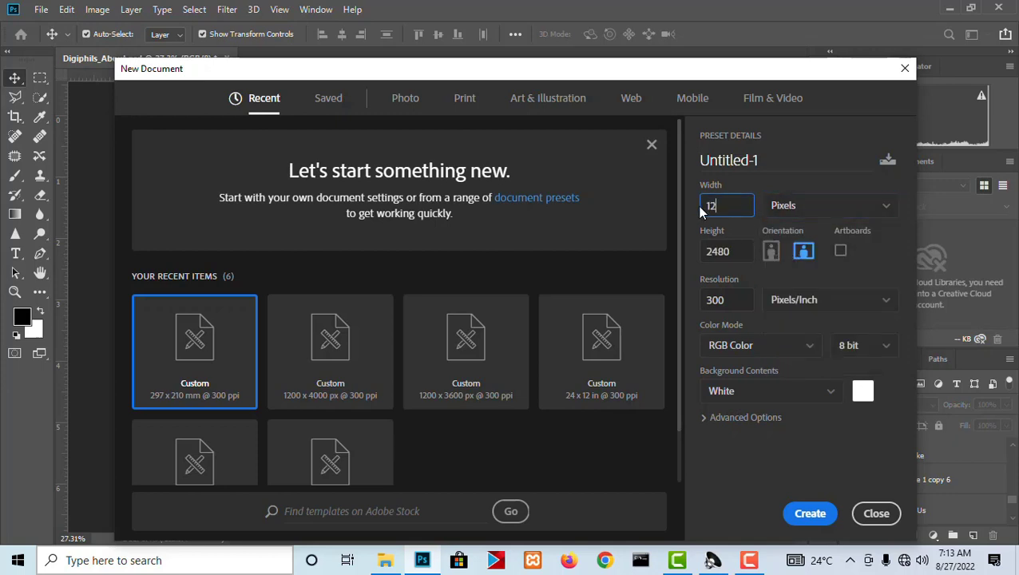
pyautogui.click(691, 260)
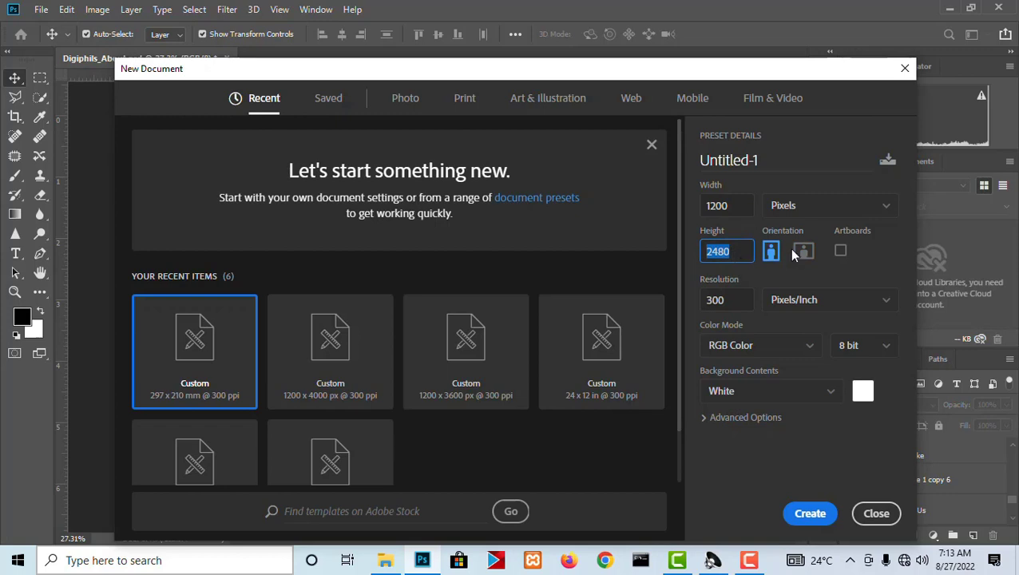
pyautogui.write('2000')
pyautogui.click(729, 300)
# Name the new document Digiphils_About_Us and create it.
pyautogui.click(798, 170)
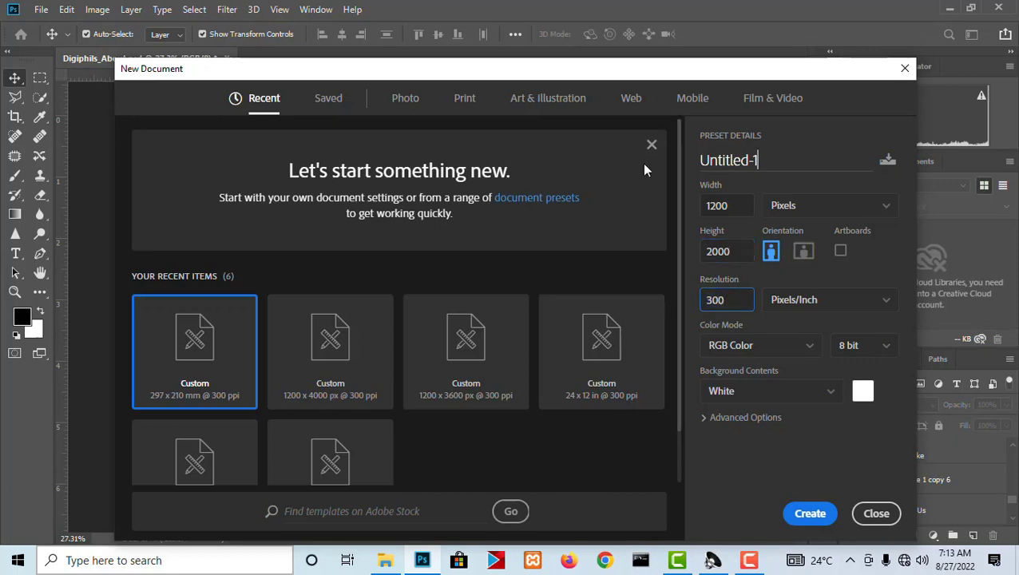
pyautogui.hotkey('ctrl', 'a')
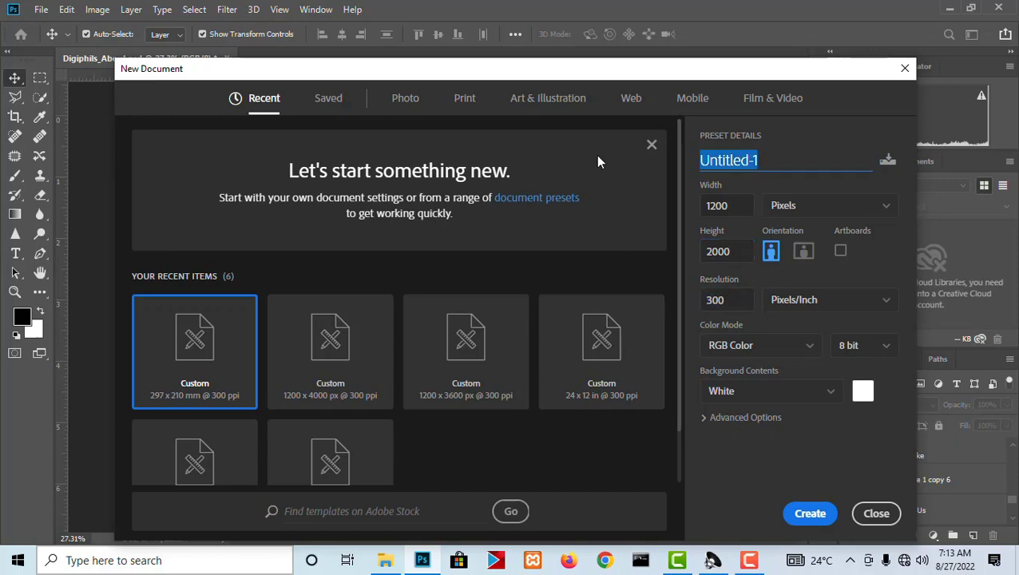
pyautogui.write('Di')
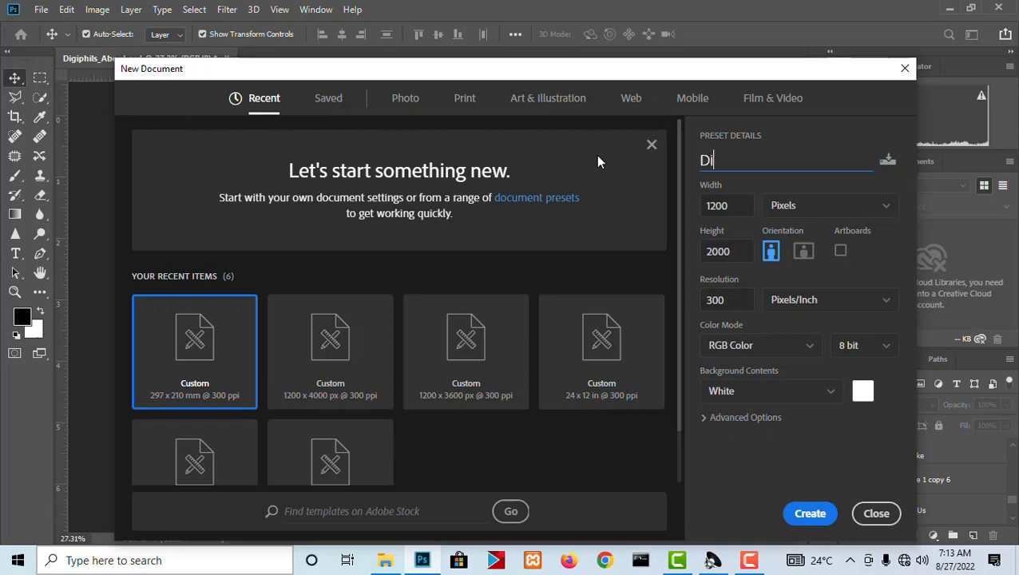
pyautogui.write('giphils_About_Us')
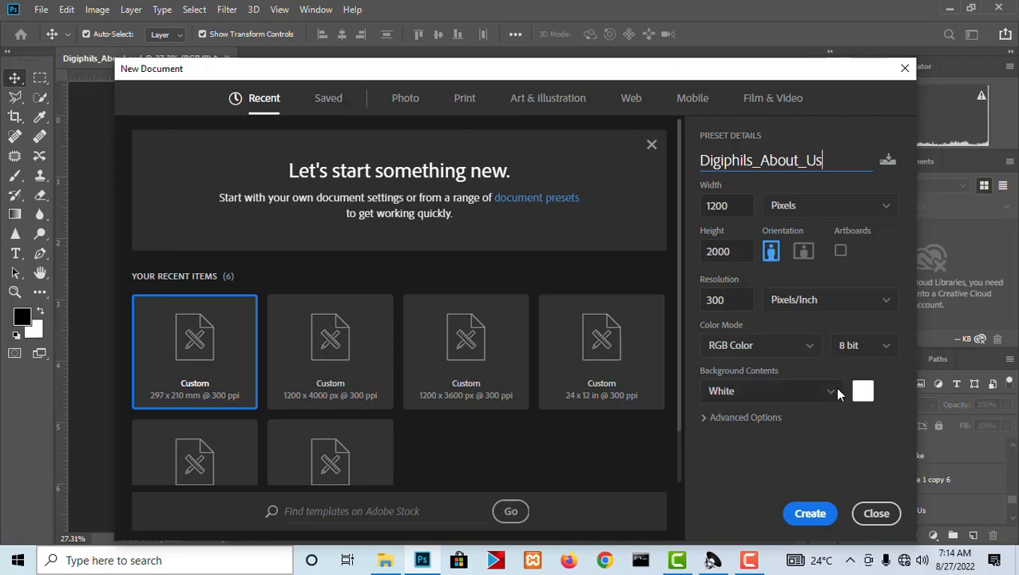
pyautogui.click(803, 517)
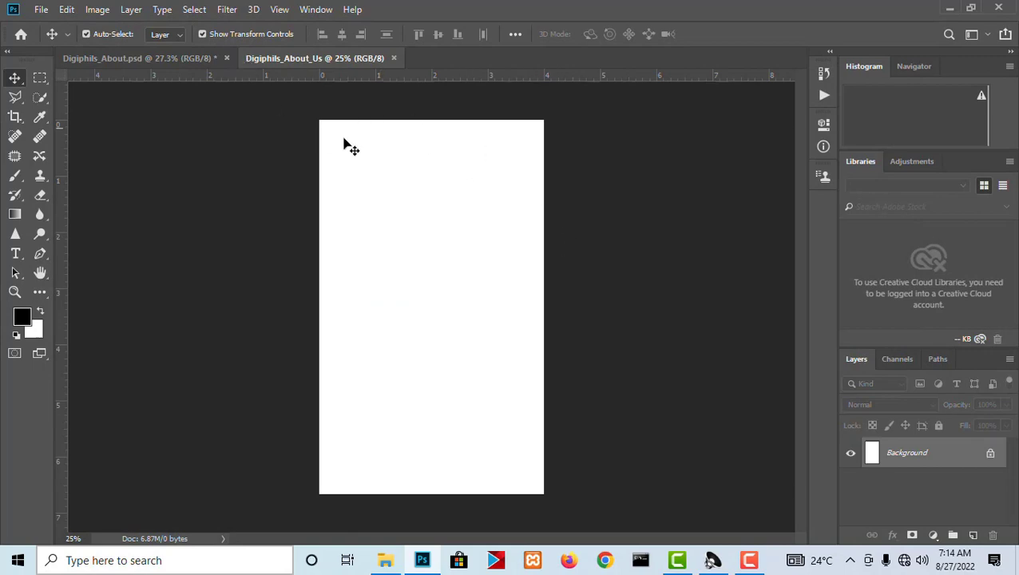
# Check the header in Digiphils_About.psd and select a full-width strip about 0.25 inch high along the upper edge of the Digiphils_About_Us page.
pyautogui.click(174, 56)
pyautogui.scroll(5, 397, 118)
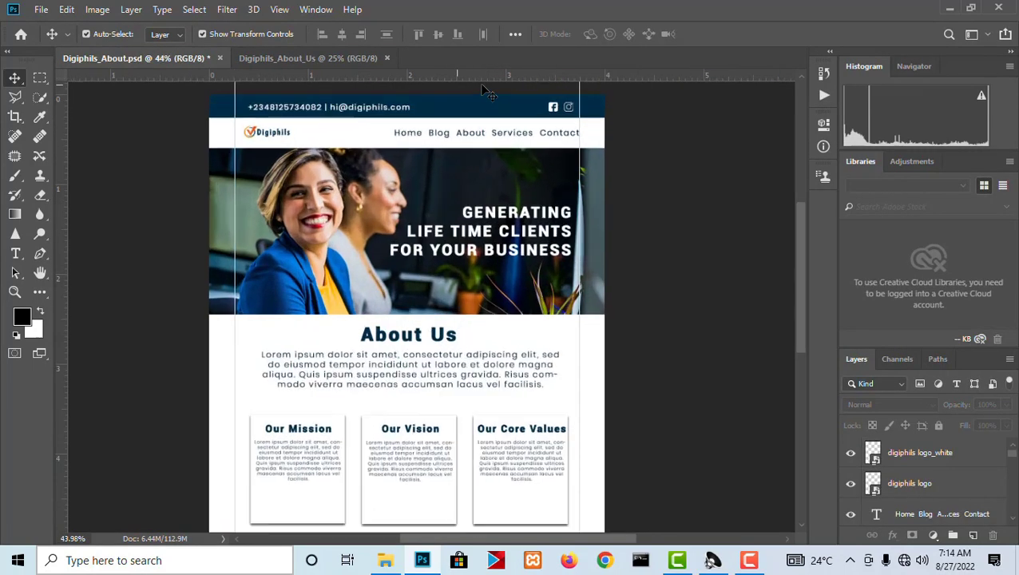
pyautogui.scroll(5, 396, 119)
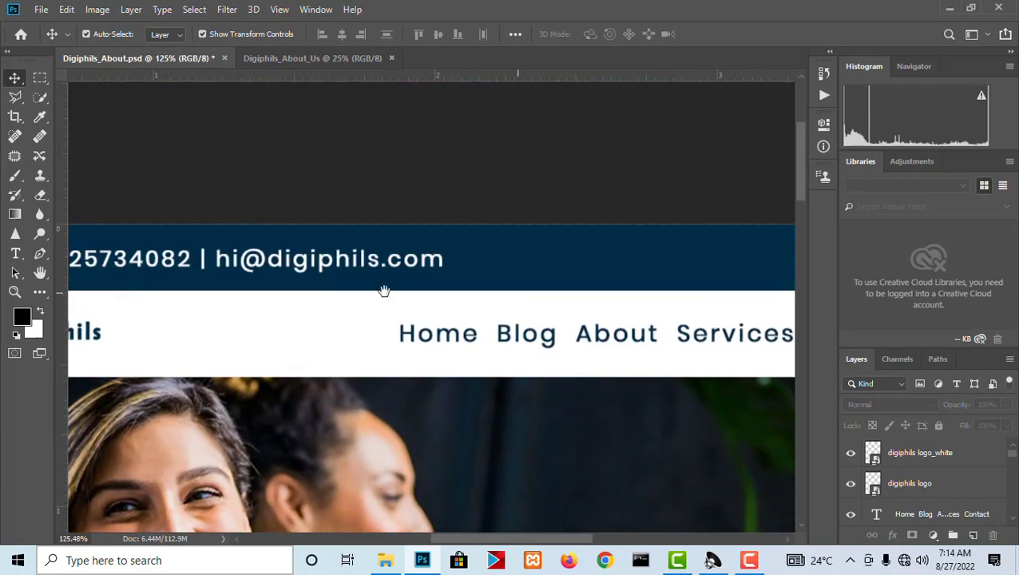
pyautogui.scroll(-4, 361, 238)
pyautogui.scroll(2, 618, 284)
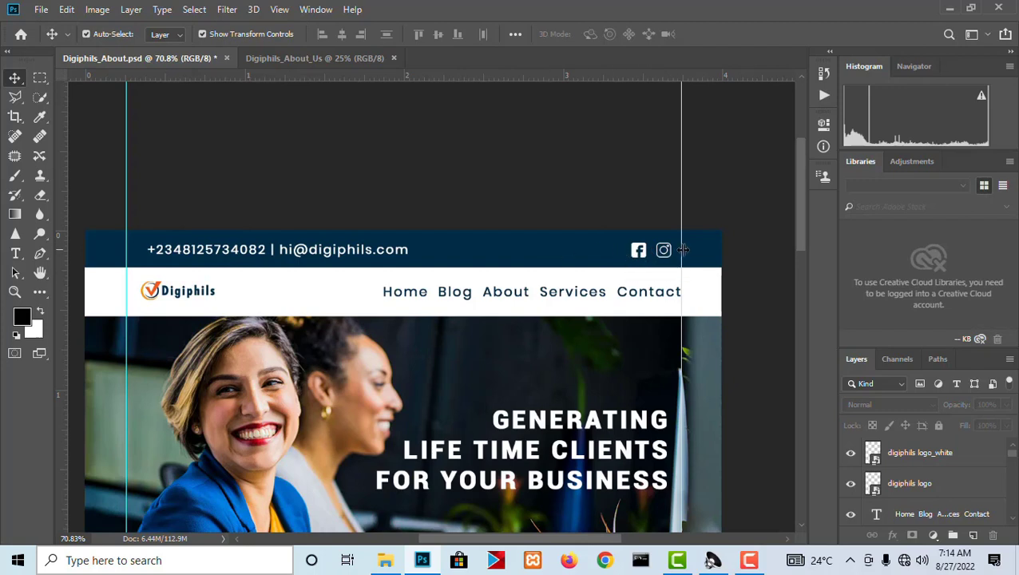
pyautogui.click(329, 59)
pyautogui.scroll(3, 467, 76)
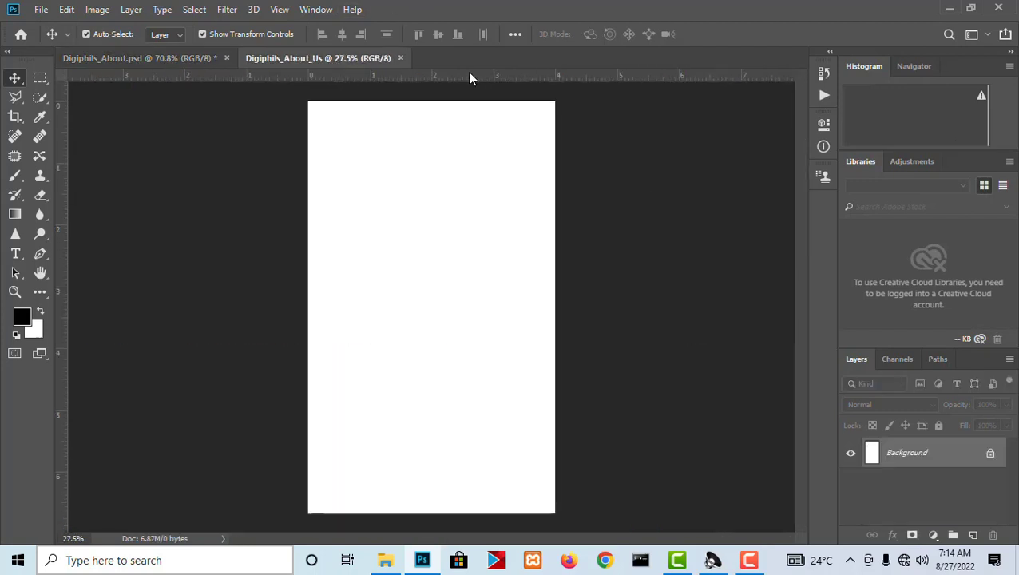
pyautogui.scroll(1, 452, 116)
pyautogui.click(40, 77)
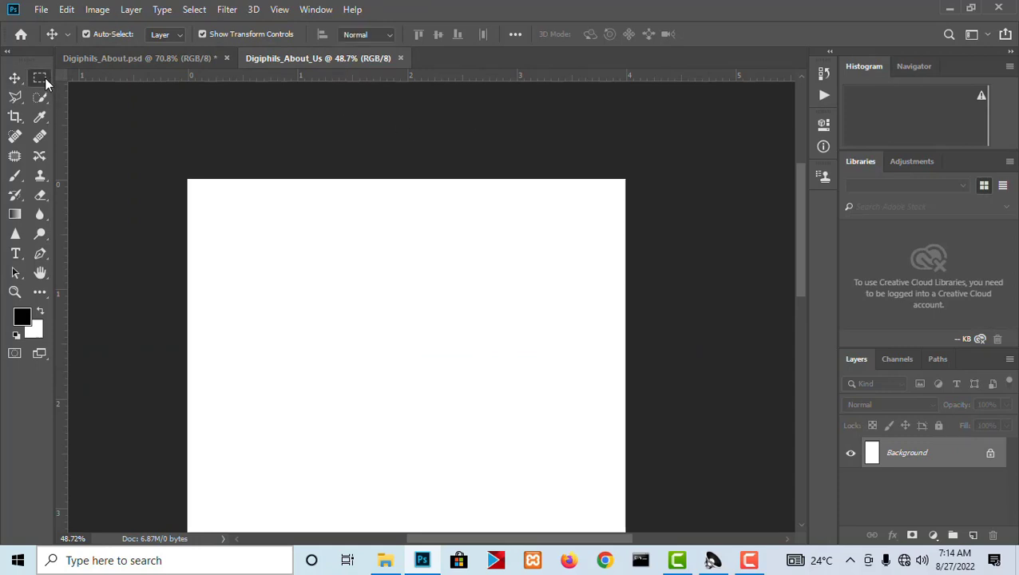
pyautogui.moveTo(191, 179); pyautogui.dragTo(651, 207)
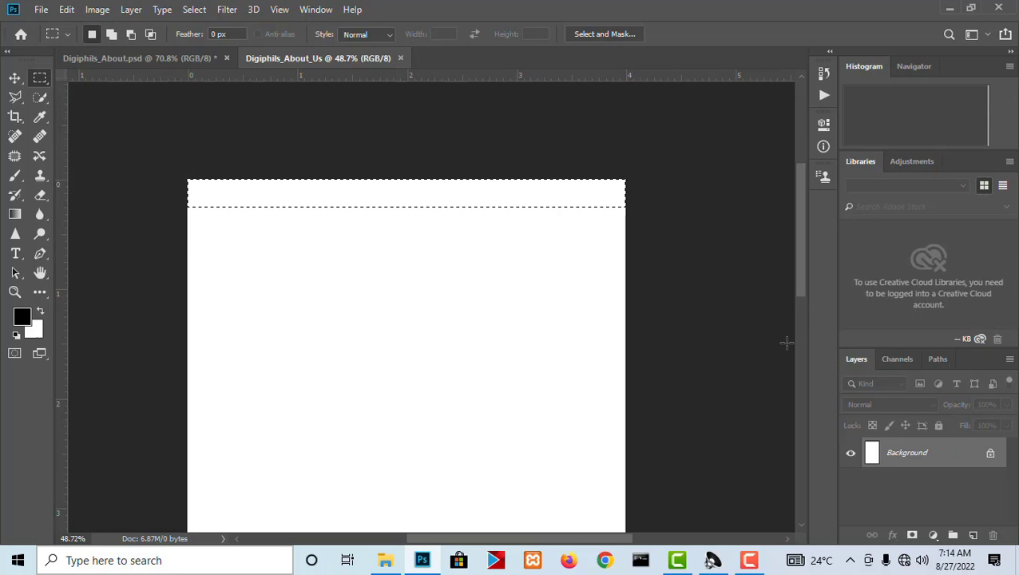
pyautogui.click(932, 534)
pyautogui.click(931, 272)
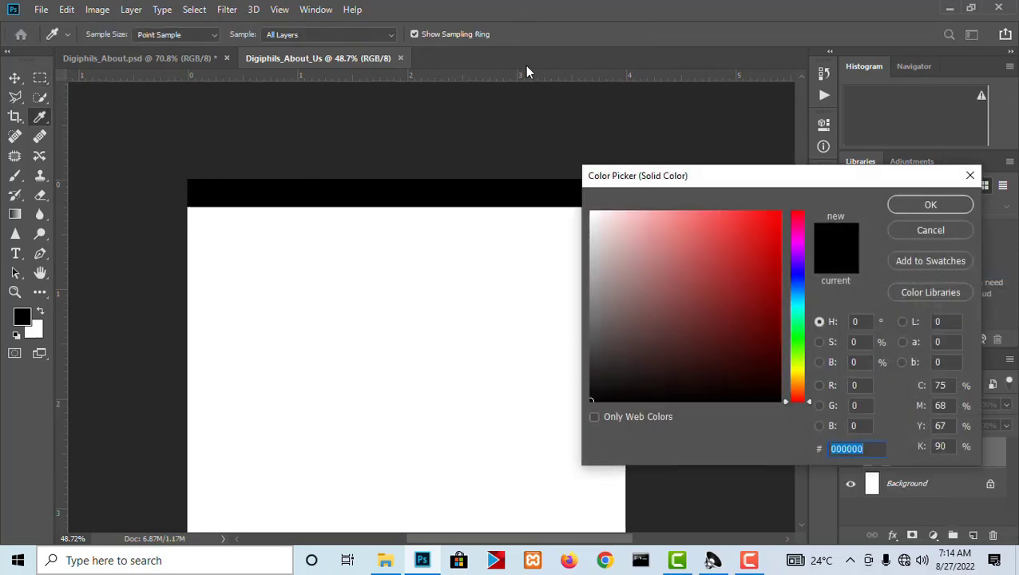
pyautogui.click(175, 56)
pyautogui.click(929, 230)
# In Digiphils_About.psd, select the dark blue header bar's fill layer and accept 002d48 as the Type tool's text color.
pyautogui.click(191, 56)
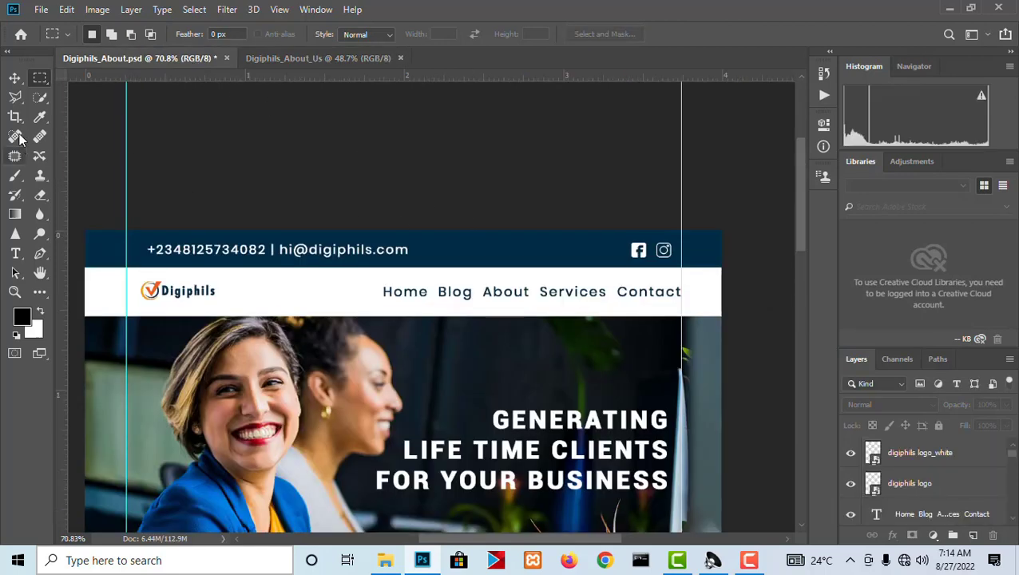
pyautogui.click(14, 77)
pyautogui.click(493, 263)
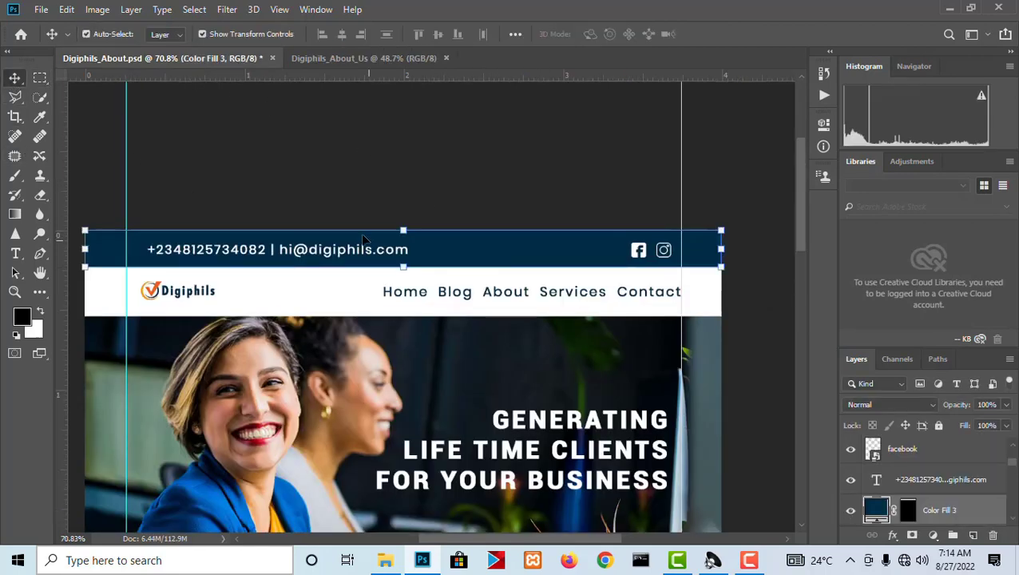
pyautogui.press('t')
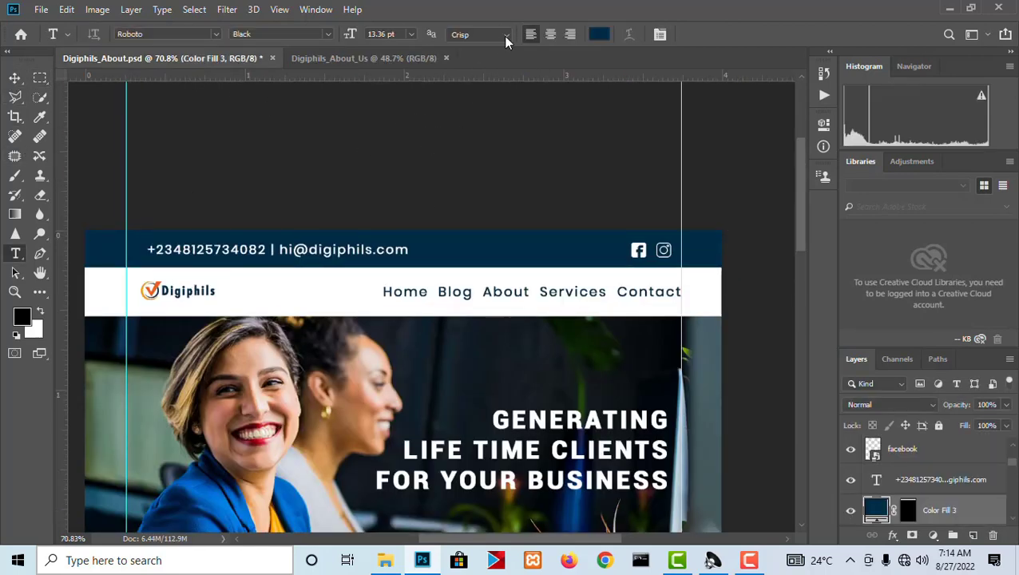
pyautogui.click(599, 34)
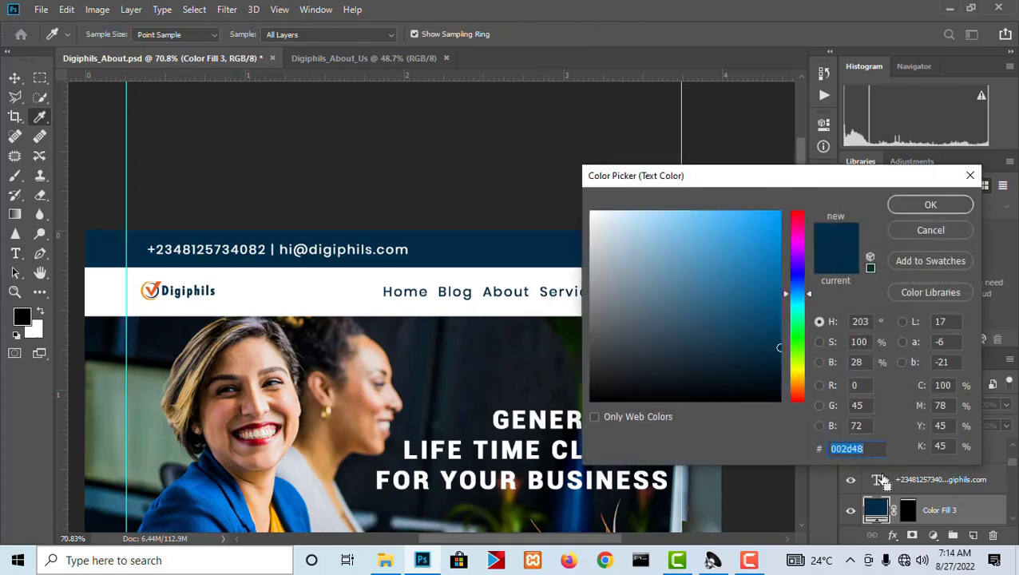
pyautogui.click(927, 211)
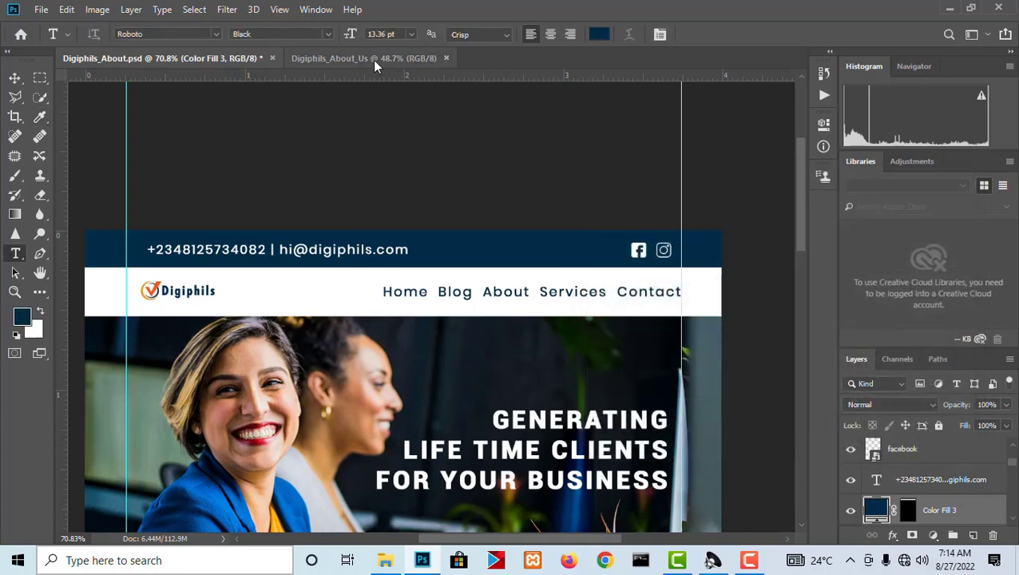
# Fill the selected strip at the upper edge of the Digiphils_About_Us page with a solid color layer in 002d48.
pyautogui.click(373, 59)
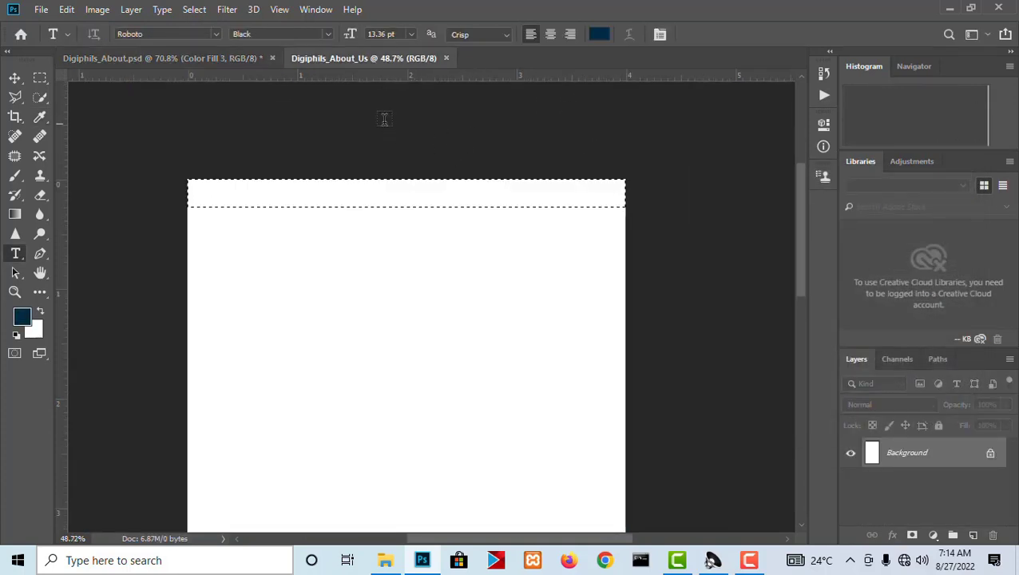
pyautogui.click(934, 535)
pyautogui.click(931, 272)
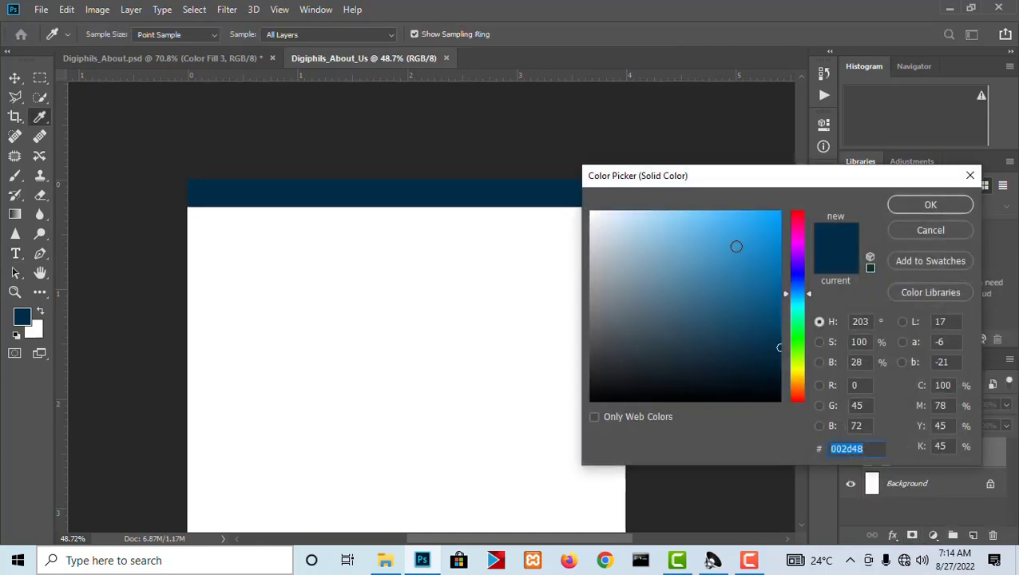
pyautogui.write('002d48')
pyautogui.click(930, 204)
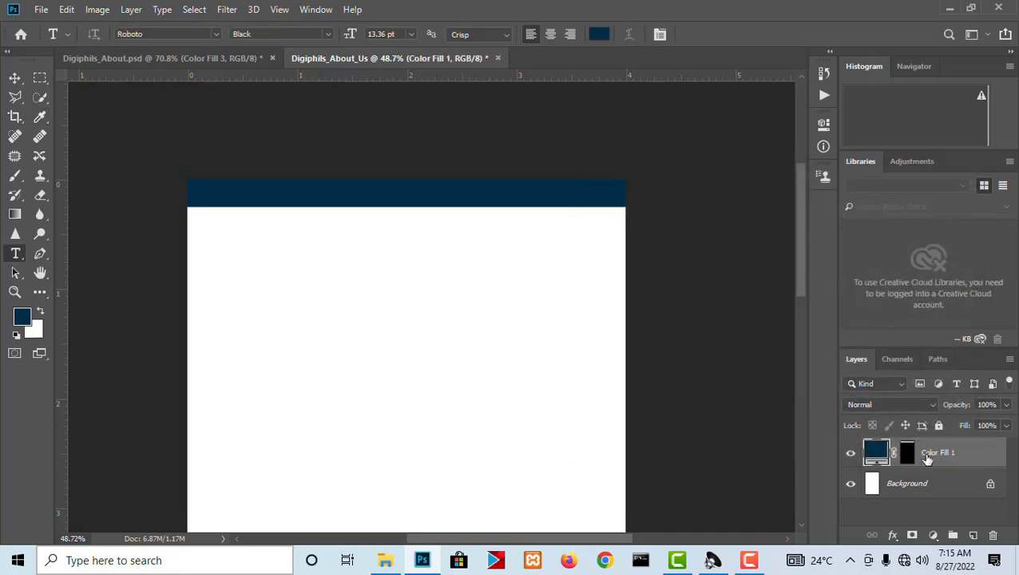
# Rename the dark blue fill layer as Top Bar.
pyautogui.doubleClick(934, 452)
pyautogui.write('Top Bar')
pyautogui.press('Return')
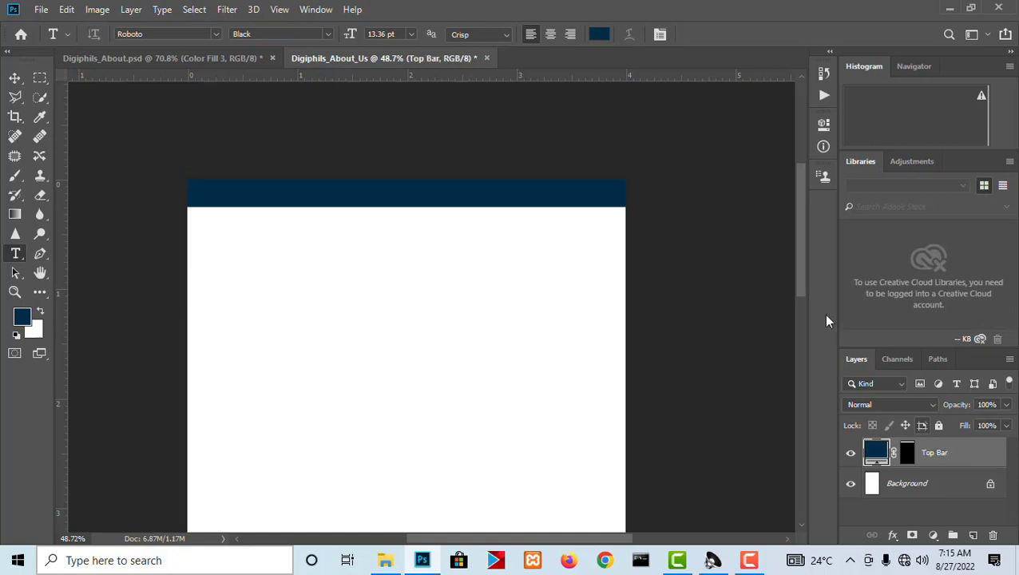
# Check the header's text and icon layout in Digiphils_About.psd and return to the Digiphils_About_Us page.
pyautogui.scroll(4, 370, 209)
pyautogui.moveTo(331, 189); pyautogui.dragTo(559, 253)
pyautogui.click(214, 59)
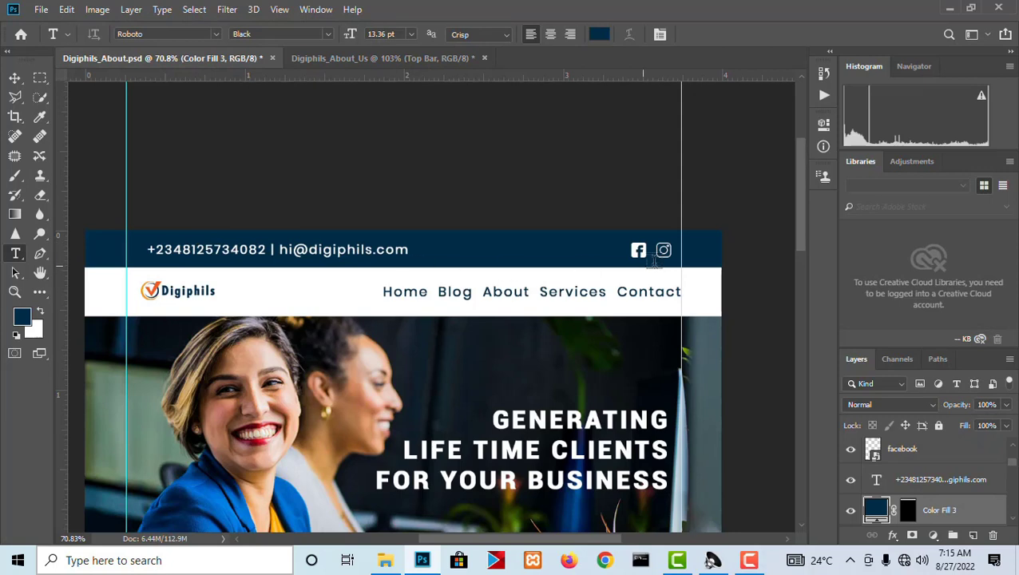
pyautogui.click(372, 61)
pyautogui.scroll(-4, 273, 175)
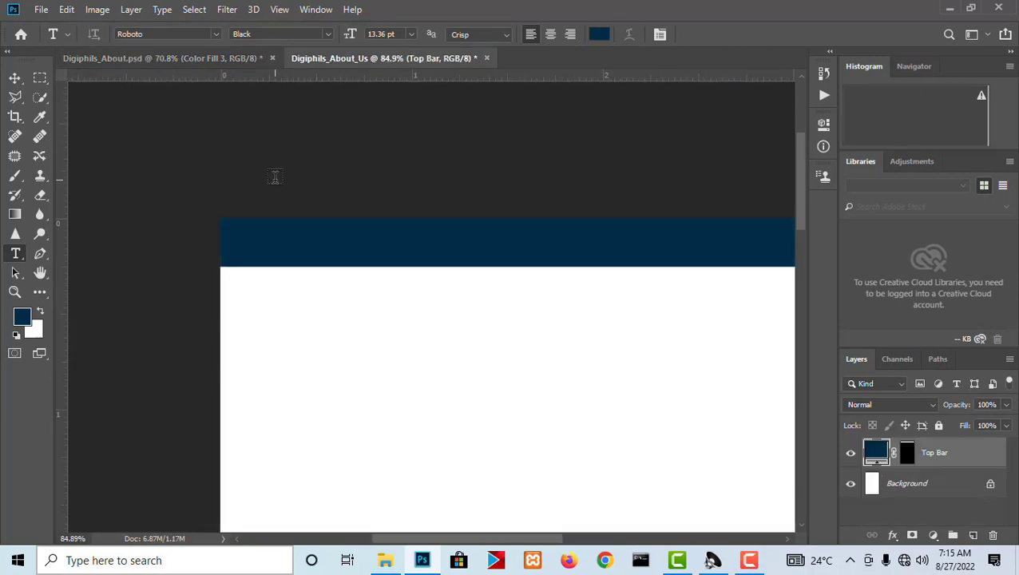
pyautogui.scroll(-3, 287, 166)
pyautogui.press('v')
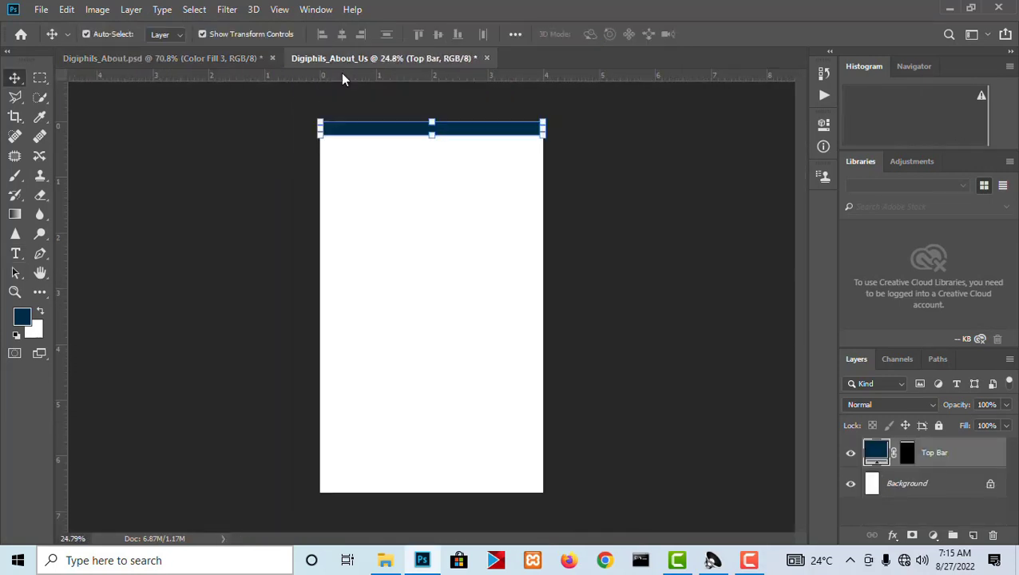
# Place a vertical guide about 0.3 inch from the page's left edge.
pyautogui.hotkey('ctrl', 'r')
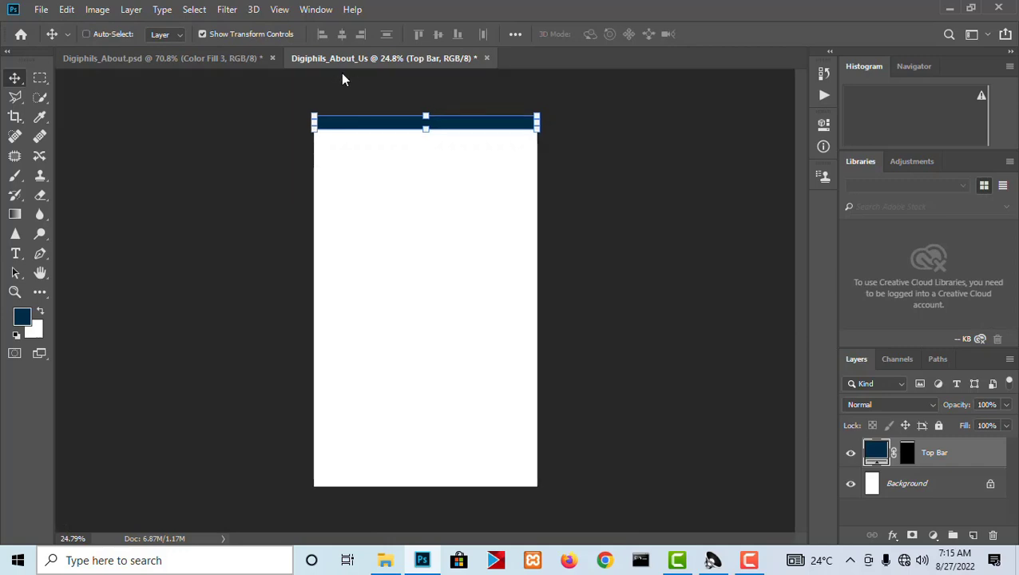
pyautogui.hotkey('ctrl', 'r')
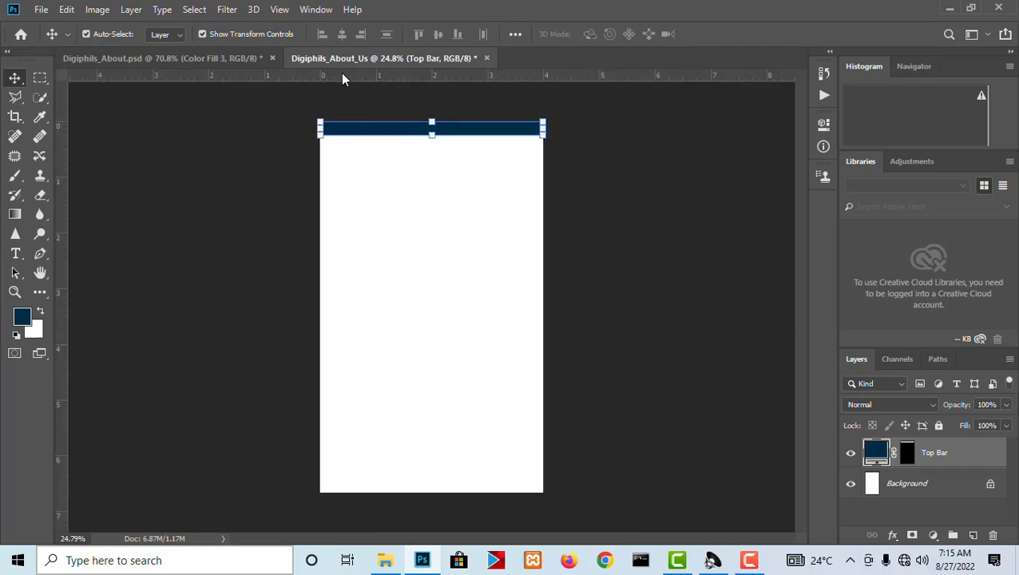
pyautogui.rightClick(342, 74)
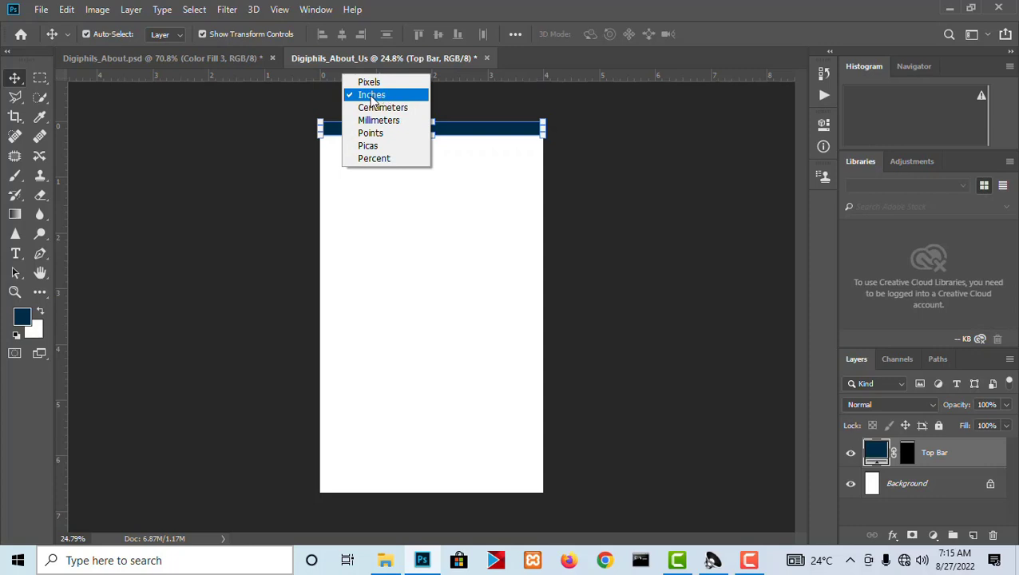
pyautogui.click(228, 83)
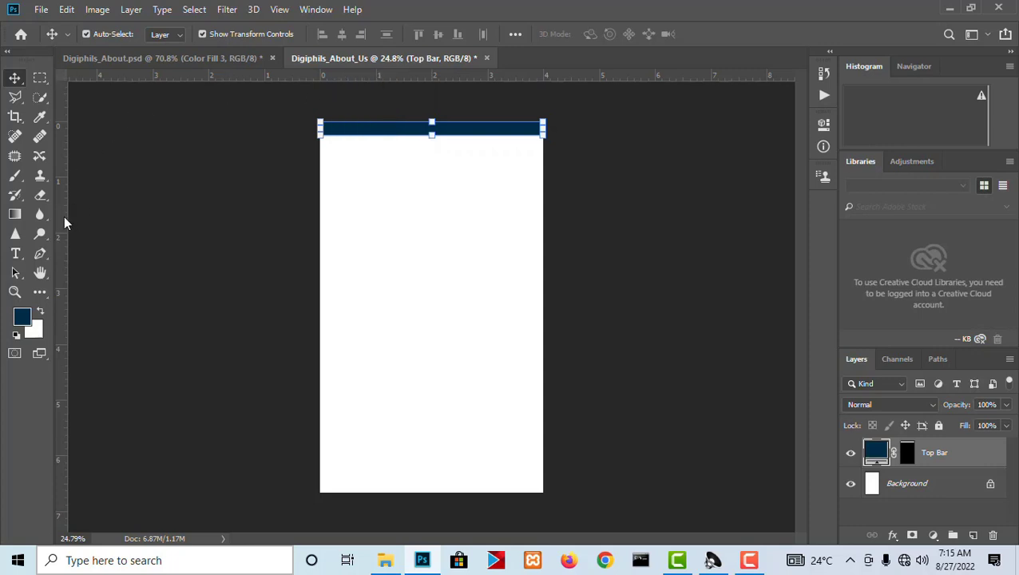
pyautogui.moveTo(66, 226); pyautogui.dragTo(336, 259)
pyautogui.scroll(4, 341, 96)
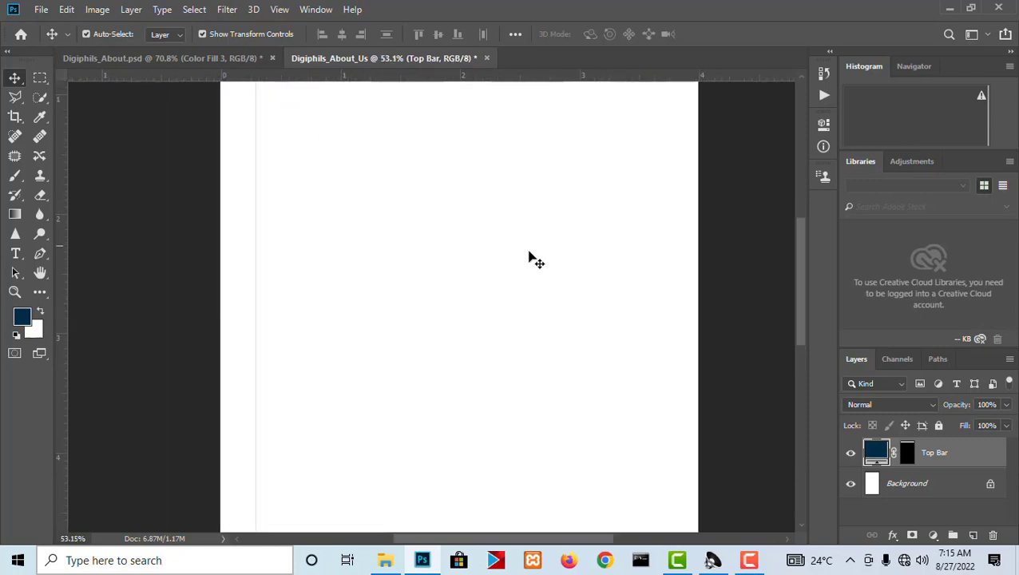
pyautogui.scroll(-1, 531, 256)
pyautogui.scroll(3, 353, 140)
pyautogui.moveTo(443, 187); pyautogui.dragTo(486, 357)
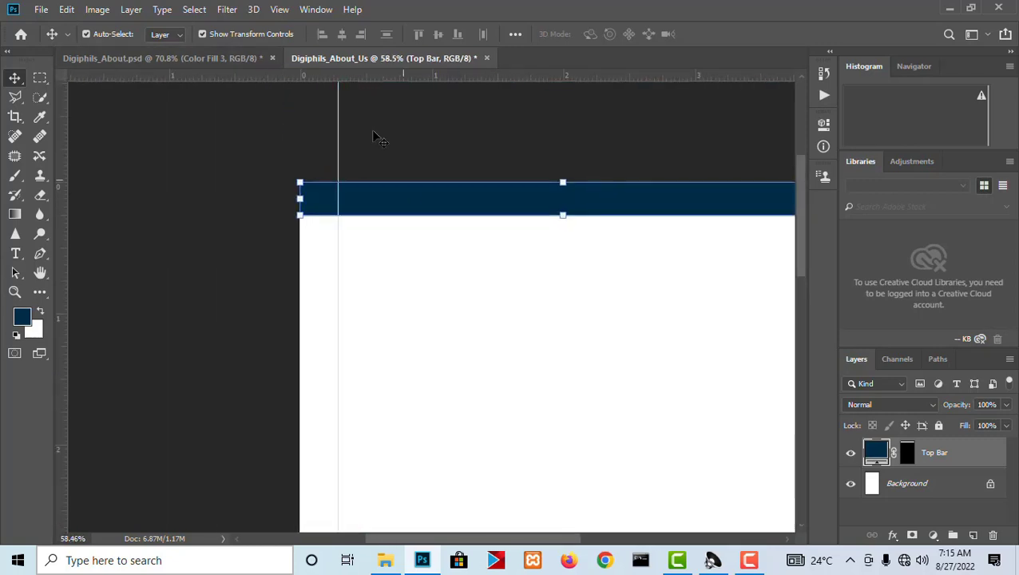
# Switch the rulers to pixels and move the vertical guide to about 100 px from the page's left edge.
pyautogui.rightClick(341, 80)
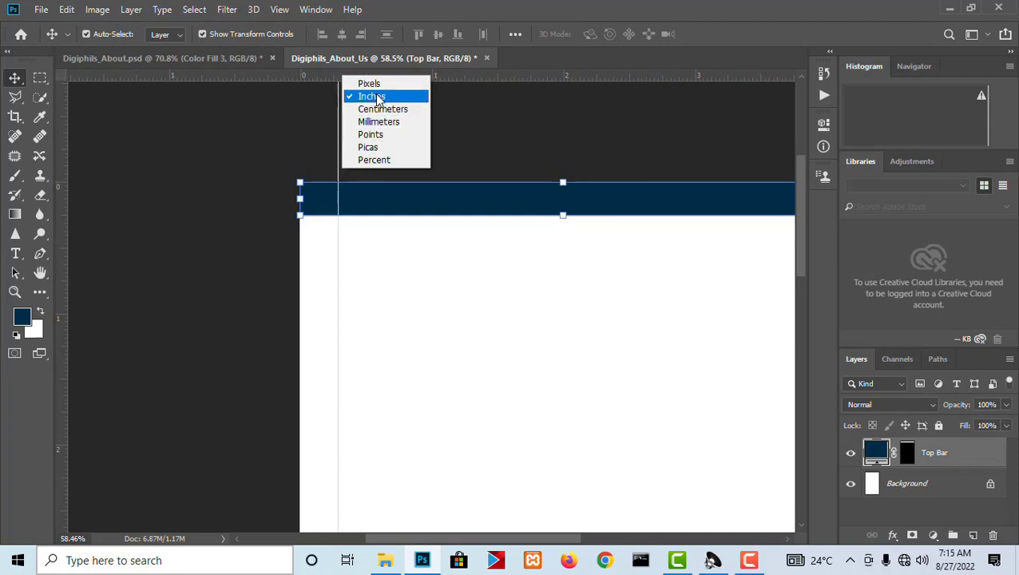
pyautogui.click(377, 85)
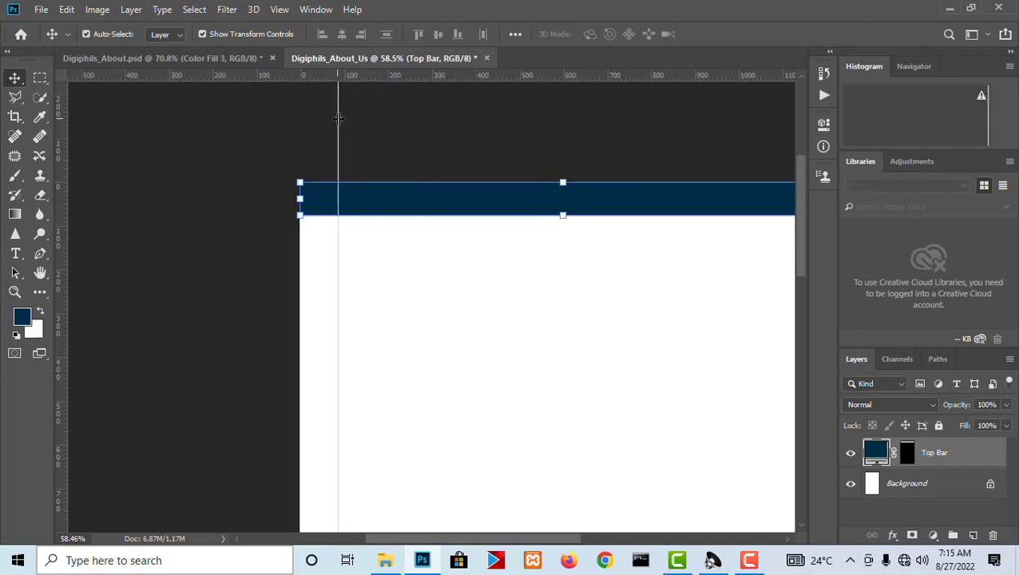
pyautogui.moveTo(338, 118); pyautogui.dragTo(344, 120)
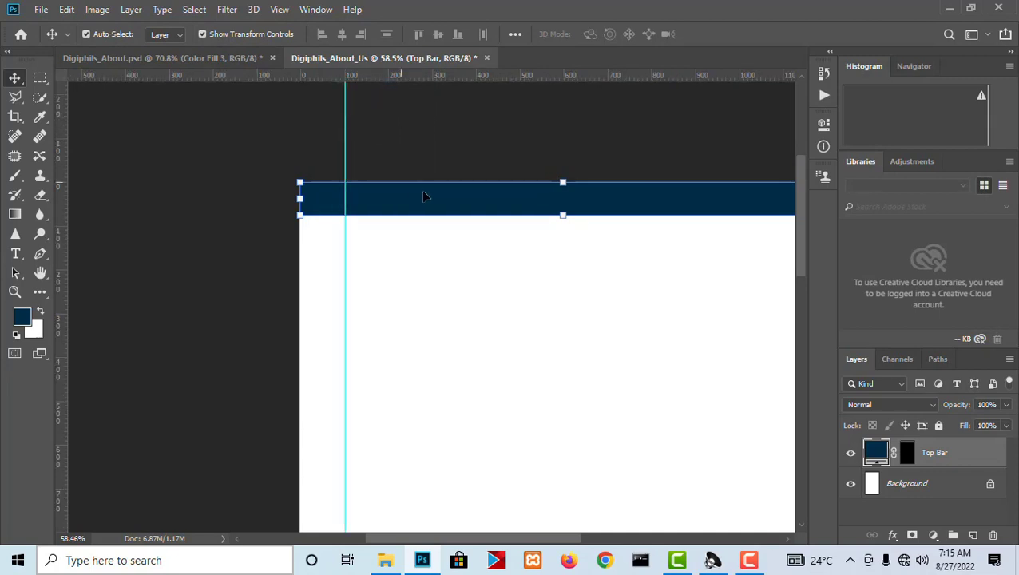
# Place a second vertical guide at about 1100 px, near the page's right edge.
pyautogui.moveTo(641, 334); pyautogui.dragTo(720, 357)
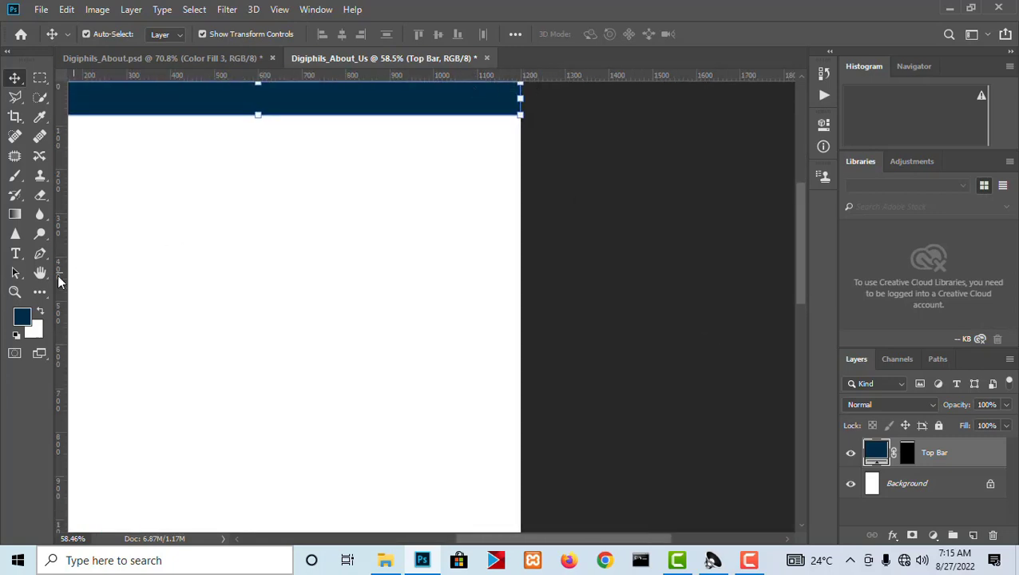
pyautogui.moveTo(64, 286); pyautogui.dragTo(477, 324)
pyautogui.scroll(-9, 515, 281)
pyautogui.scroll(7, 403, 89)
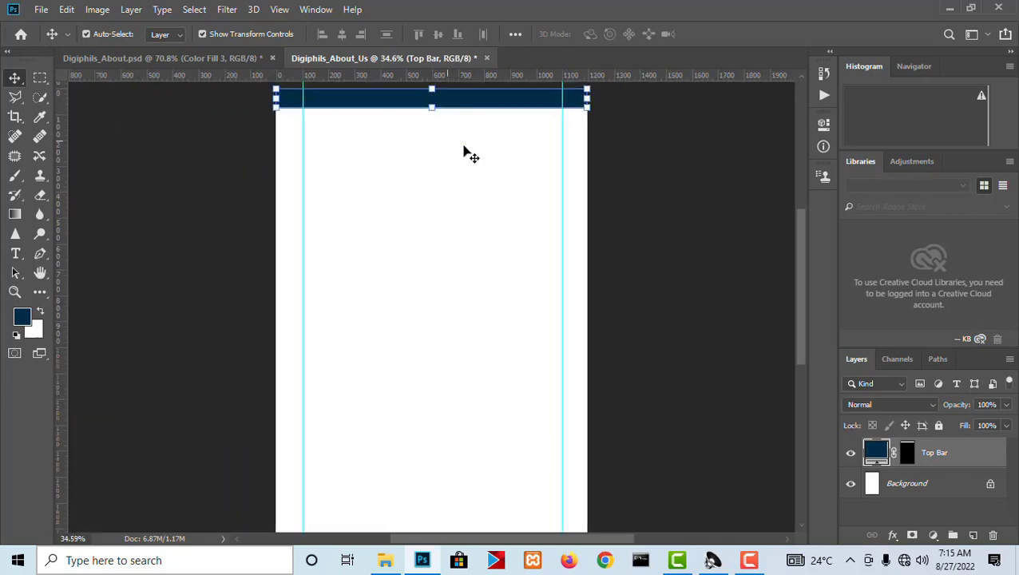
pyautogui.moveTo(469, 154); pyautogui.dragTo(502, 236)
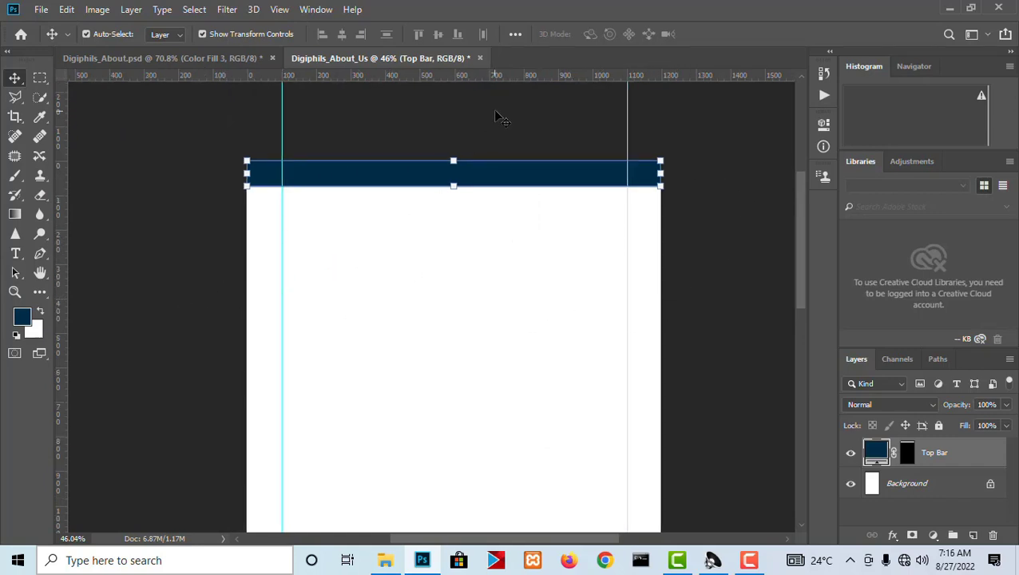
# Copy the full phone and e-mail text from the header bar in Digiphils_About.psd.
pyautogui.scroll(5, 492, 114)
pyautogui.scroll(3, 450, 289)
pyautogui.moveTo(399, 317); pyautogui.dragTo(559, 379)
pyautogui.click(200, 61)
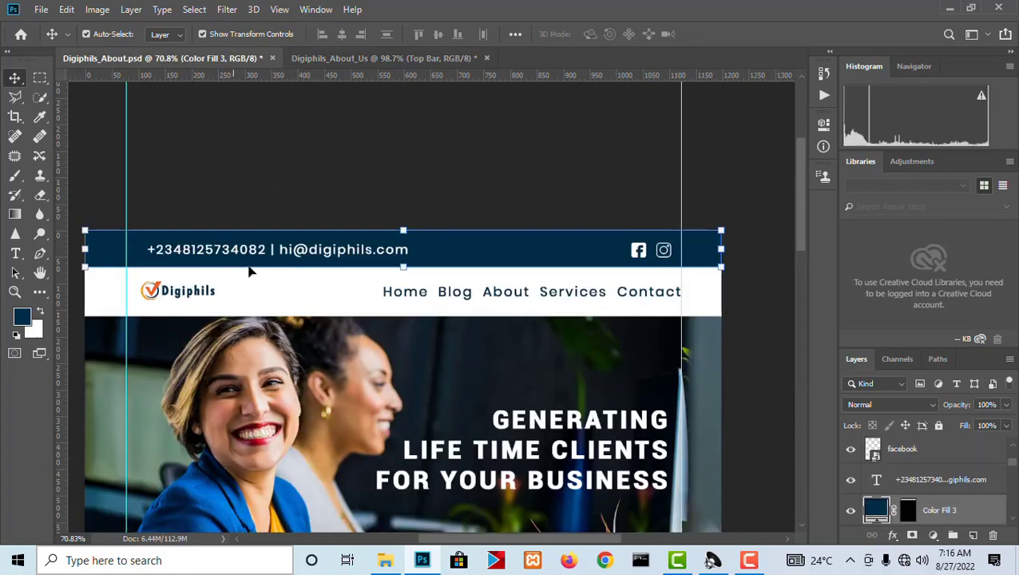
pyautogui.click(248, 252)
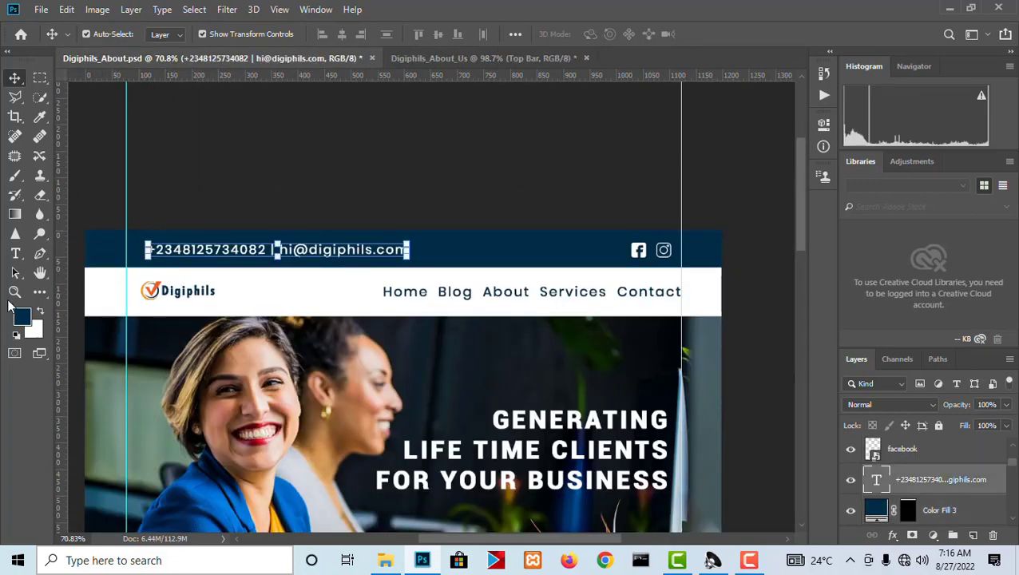
pyautogui.click(15, 253)
pyautogui.click(251, 249)
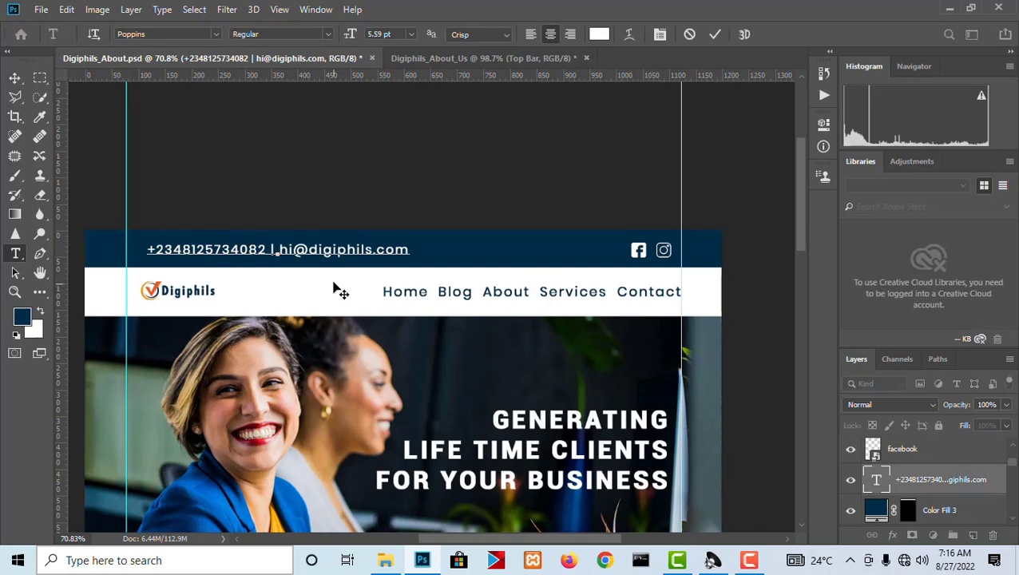
pyautogui.hotkey('ctrl', 'a')
pyautogui.hotkey('ctrl', 'c')
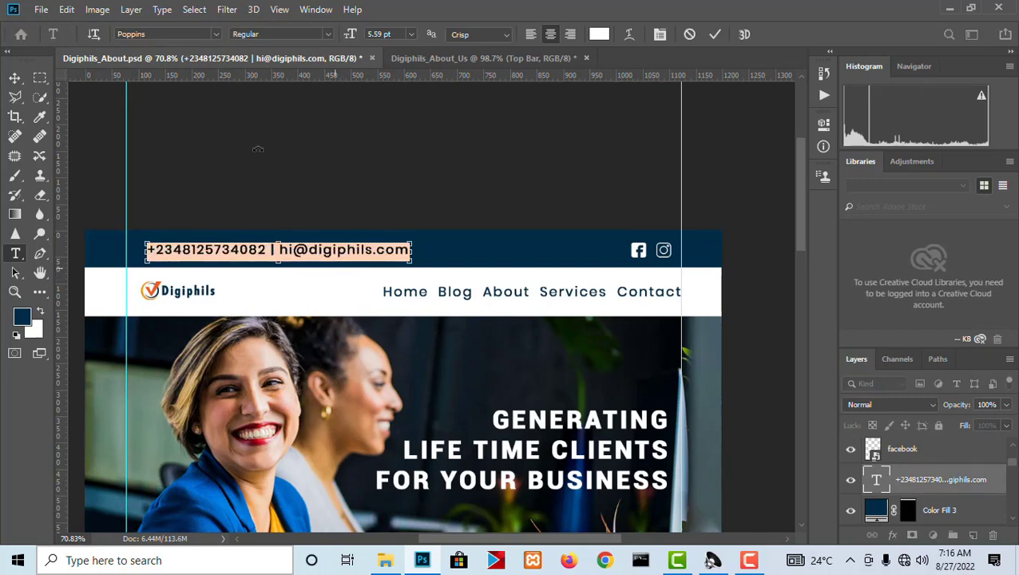
pyautogui.click(15, 77)
# Paste the copied contact text as a new text layer on the Top Bar in Digiphils_About_Us and move it toward the page's middle.
pyautogui.click(455, 57)
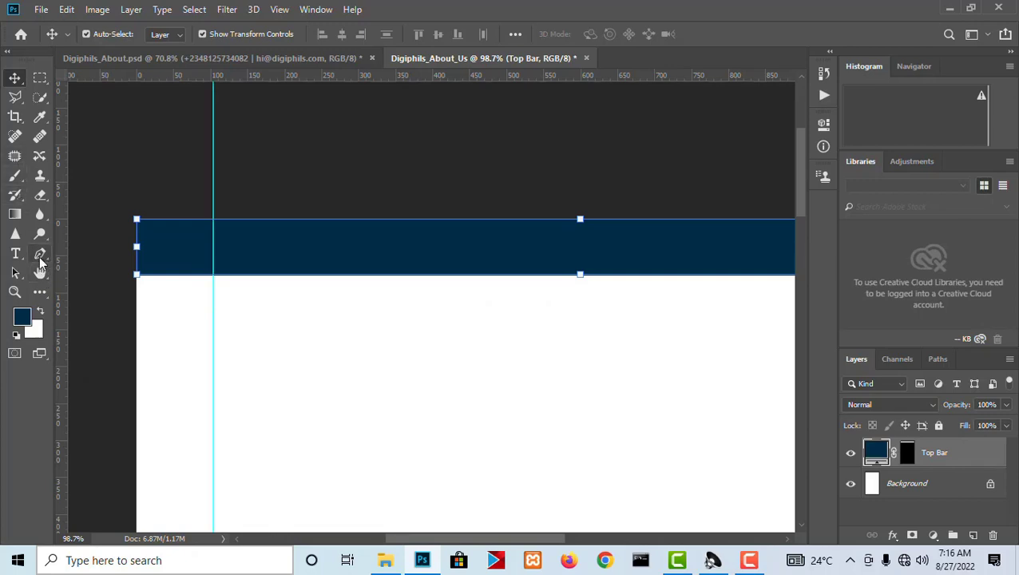
pyautogui.click(15, 253)
pyautogui.click(317, 261)
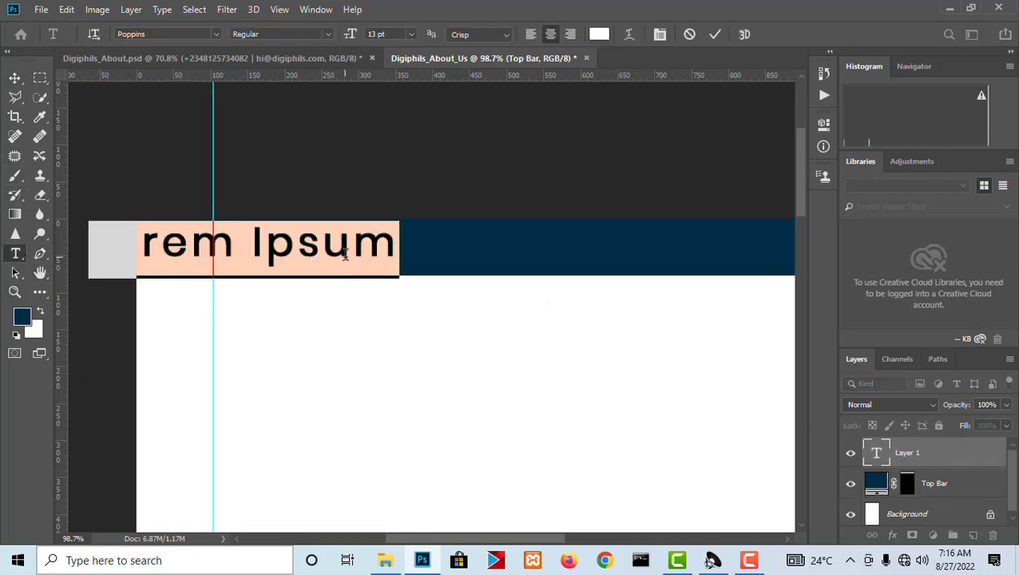
pyautogui.hotkey('ctrl', 'v')
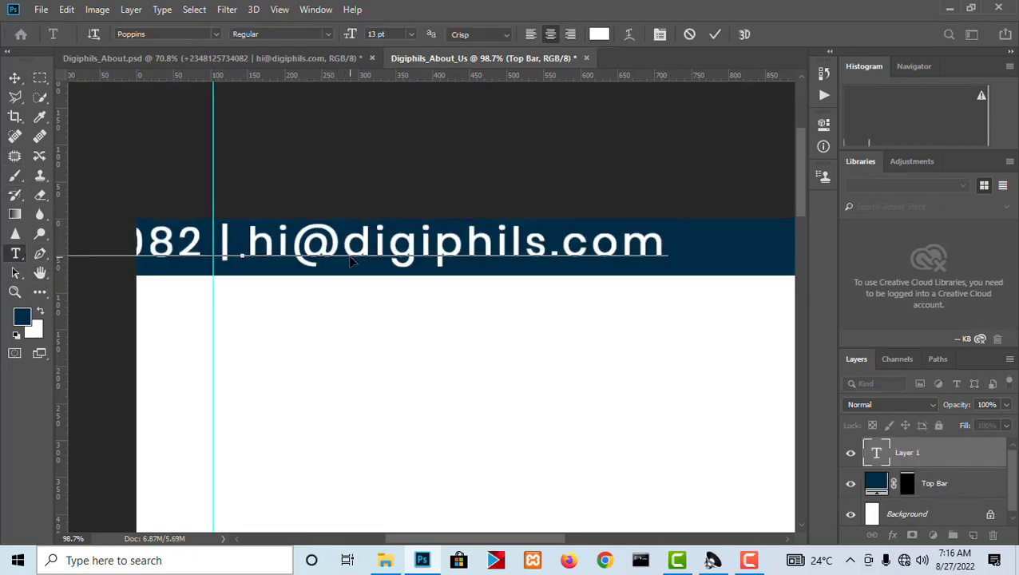
pyautogui.click(14, 77)
pyautogui.moveTo(365, 249); pyautogui.dragTo(668, 257)
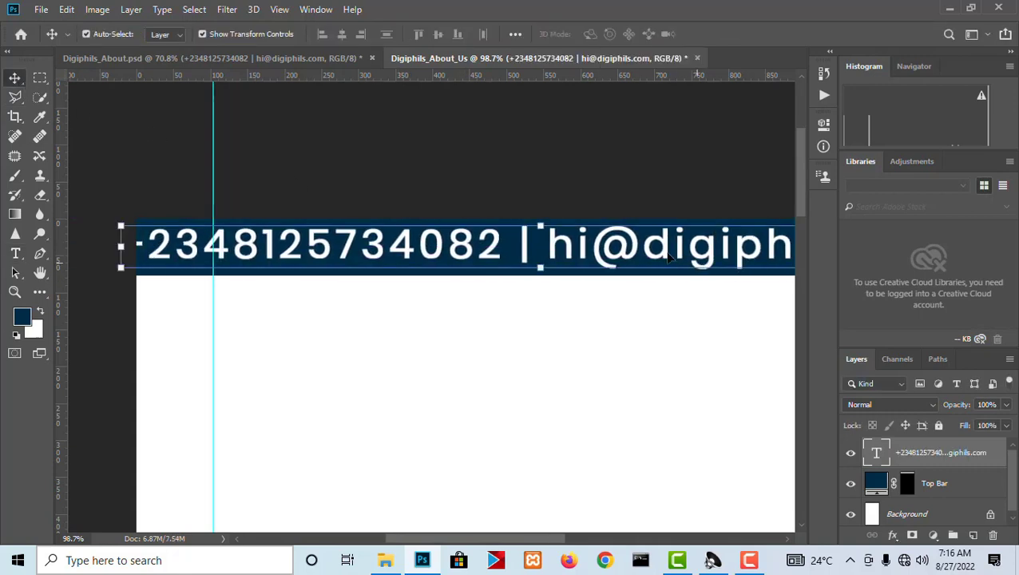
# Scale the contact text down to about 3.66 pt and position it just right of the left guide in the blue bar.
pyautogui.scroll(-5, 669, 257)
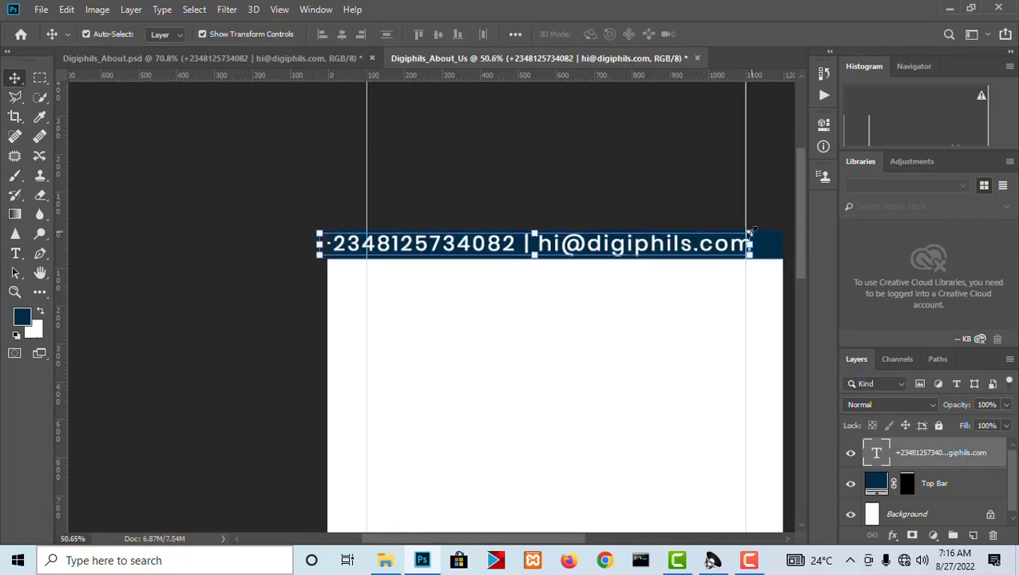
pyautogui.moveTo(750, 232); pyautogui.dragTo(489, 232)
pyautogui.scroll(3, 539, 249)
pyautogui.scroll(2, 419, 248)
pyautogui.moveTo(427, 253)
pyautogui.mouseDown()
pyautogui.moveTo(398, 255)
pyautogui.moveTo(415, 257)
pyautogui.mouseUp()
pyautogui.press('Return')
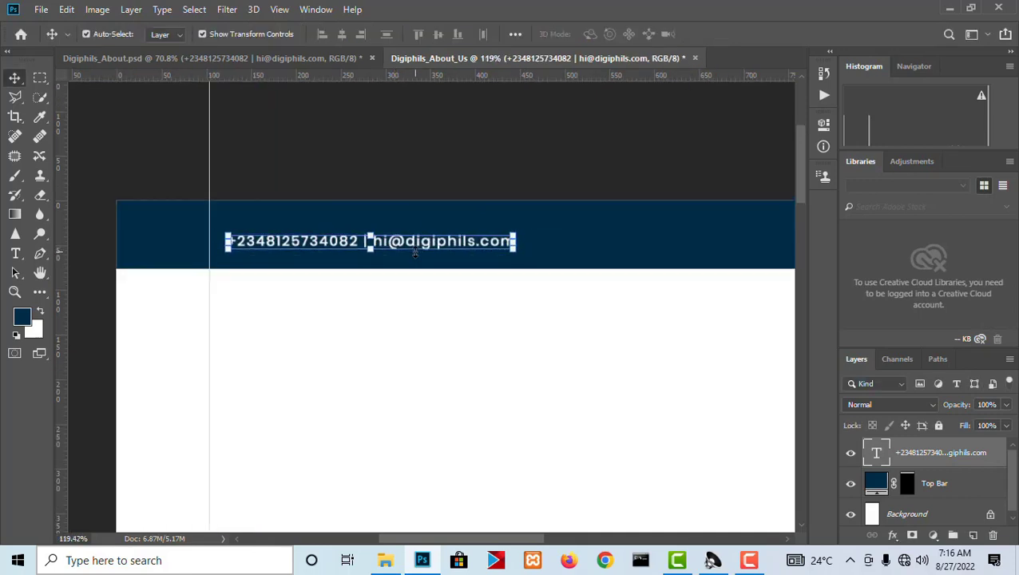
# Check the contact text's type settings and shift the text slightly upward toward the blue bar's vertical middle.
pyautogui.press('t')
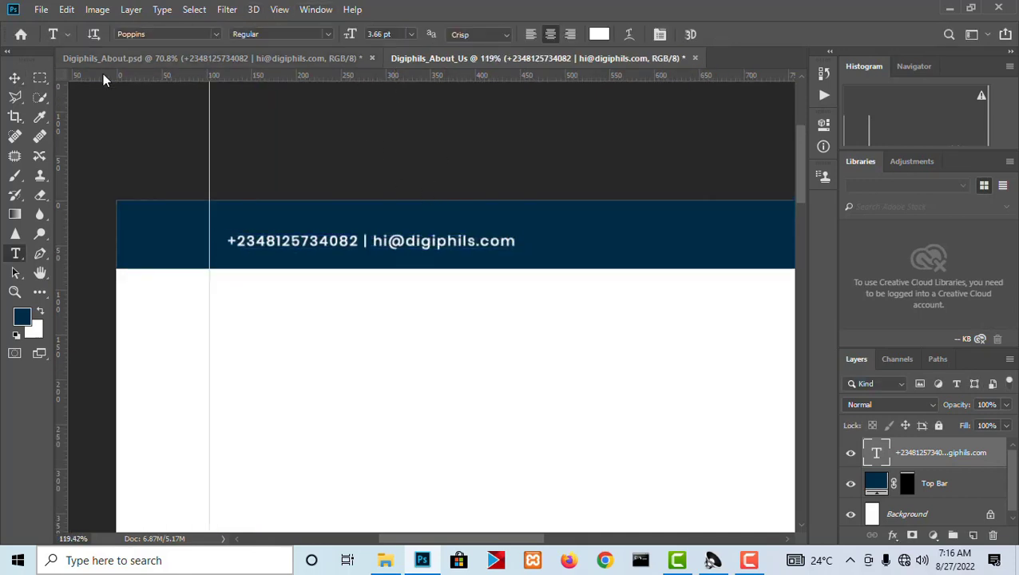
pyautogui.click(15, 77)
pyautogui.moveTo(447, 249)
pyautogui.mouseDown()
pyautogui.moveTo(441, 240)
pyautogui.moveTo(451, 241)
pyautogui.mouseUp()
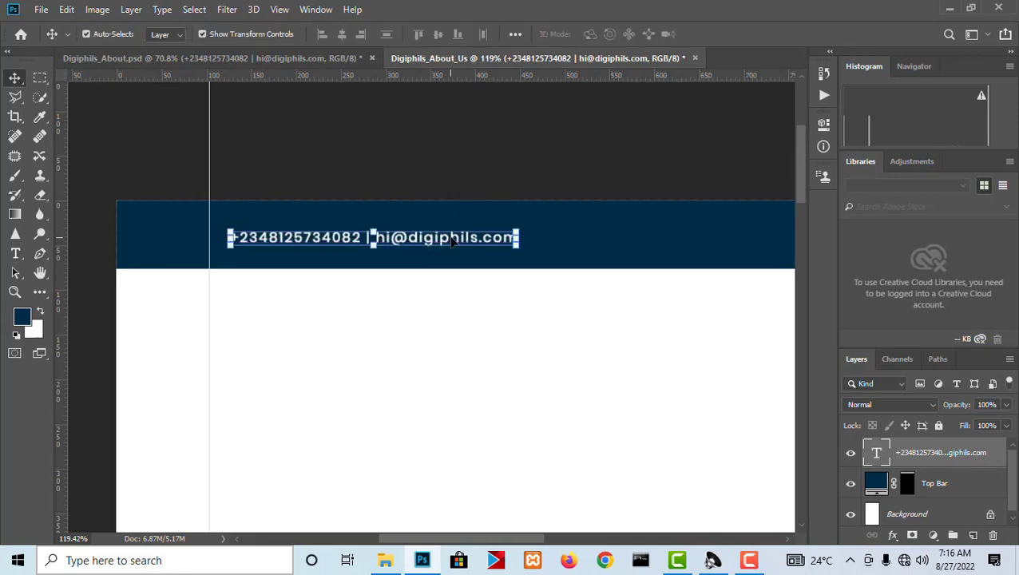
# Place the facebook and instagram images from the web design assets folder into Digiphils_About_Us as new layers.
pyautogui.scroll(-2, 648, 266)
pyautogui.scroll(1, 703, 285)
pyautogui.moveTo(728, 365); pyautogui.dragTo(480, 349)
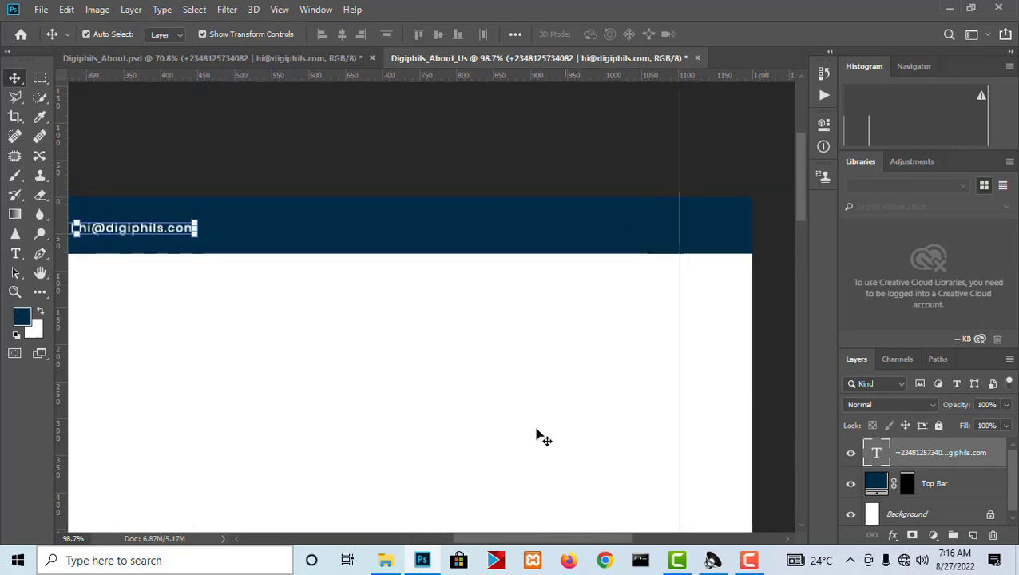
pyautogui.hotkey('alt', 'Tab')
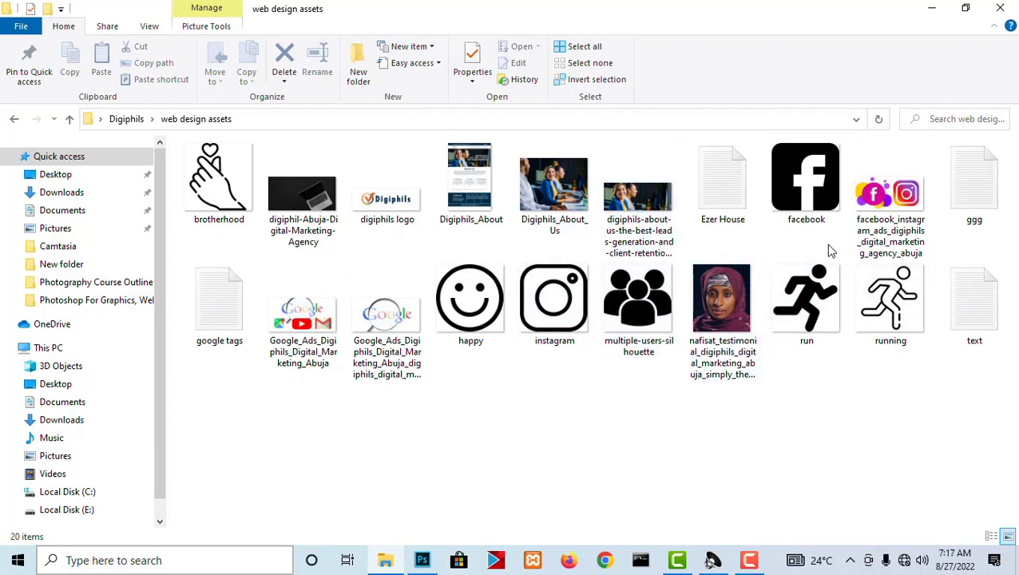
pyautogui.click(809, 209)
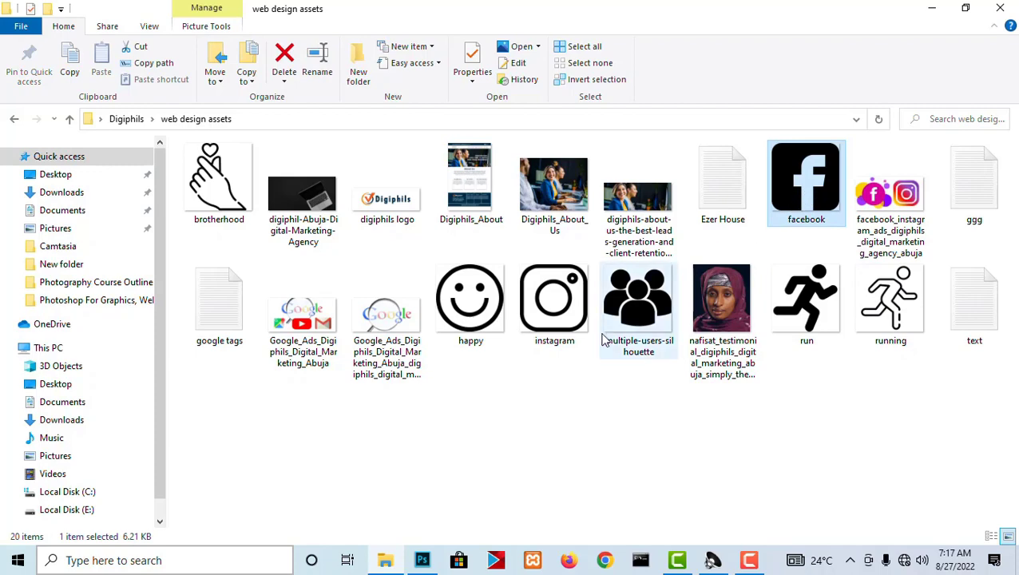
pyautogui.keyDown('ctrl'); pyautogui.click(549, 315); pyautogui.keyUp('ctrl')
pyautogui.moveTo(549, 315); pyautogui.dragTo(518, 217)
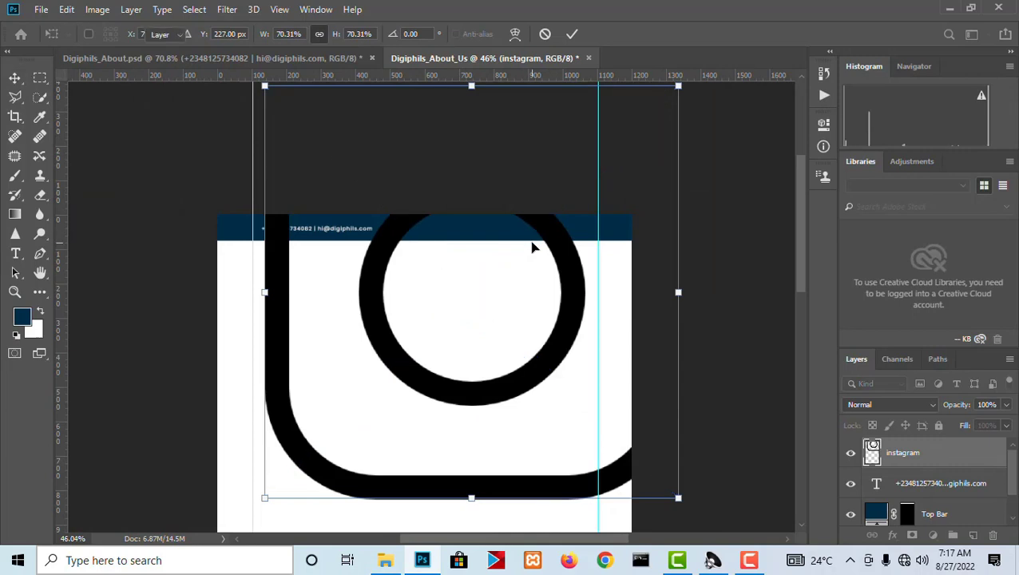
pyautogui.press('Return')
pyautogui.press('Return')
# Scale the facebook and instagram icon layers together down to about 4.10% and set them in the blue bar.
pyautogui.keyDown('shift'); pyautogui.click(914, 482); pyautogui.keyUp('shift')
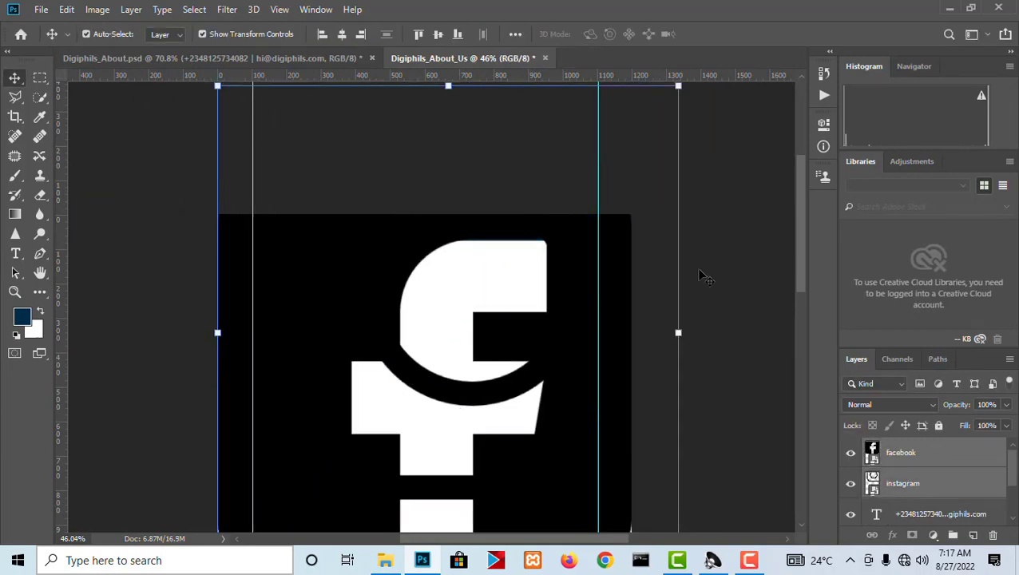
pyautogui.moveTo(671, 100); pyautogui.dragTo(535, 100)
pyautogui.scroll(7, 448, 370)
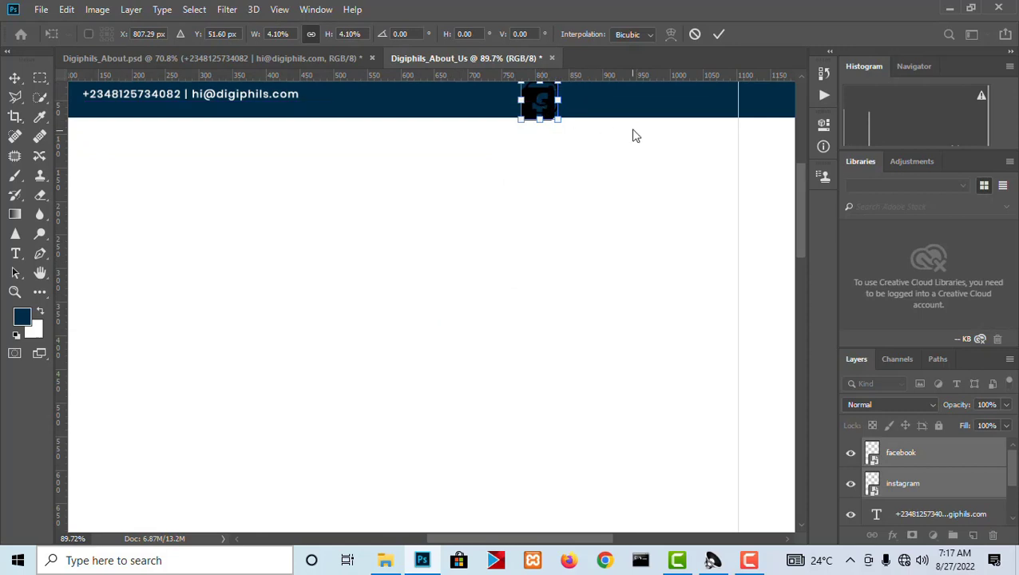
pyautogui.moveTo(635, 134); pyautogui.dragTo(609, 273)
pyautogui.press('Return')
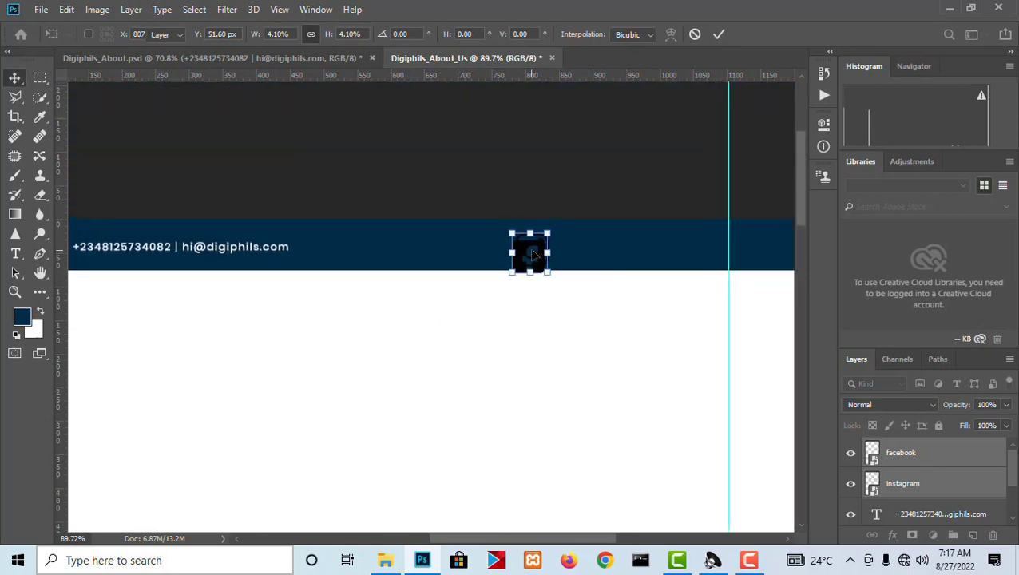
# Move the facebook icon off the instagram icon, toward the right guide in the blue bar.
pyautogui.rightClick(530, 254)
pyautogui.click(538, 259)
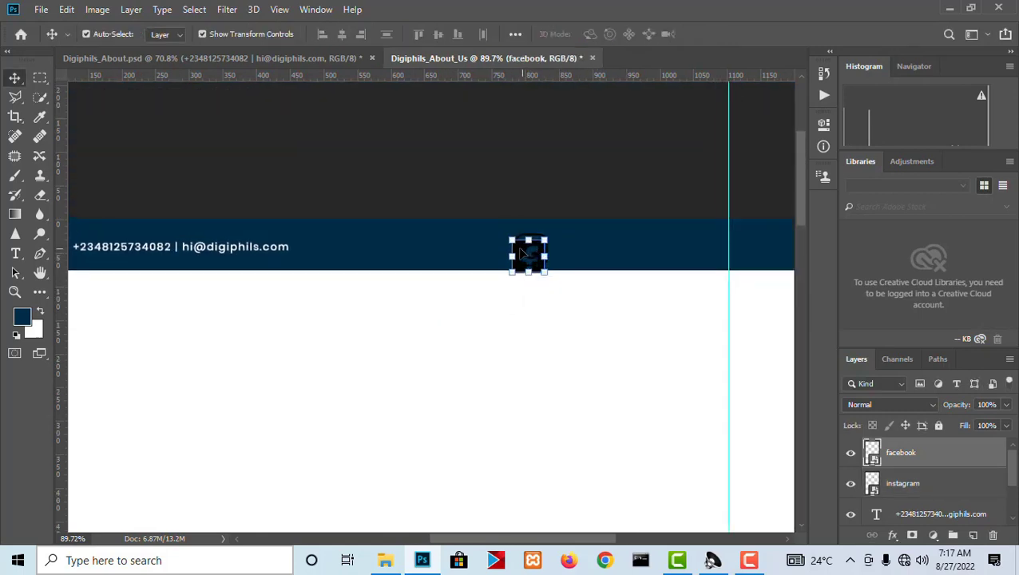
pyautogui.moveTo(522, 253); pyautogui.dragTo(644, 246)
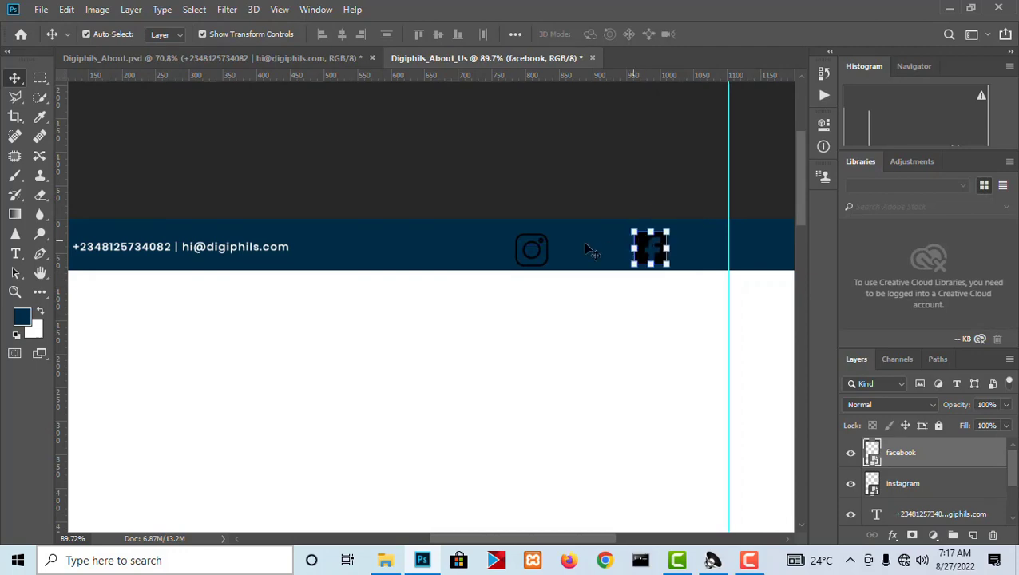
pyautogui.moveTo(545, 245); pyautogui.dragTo(568, 245)
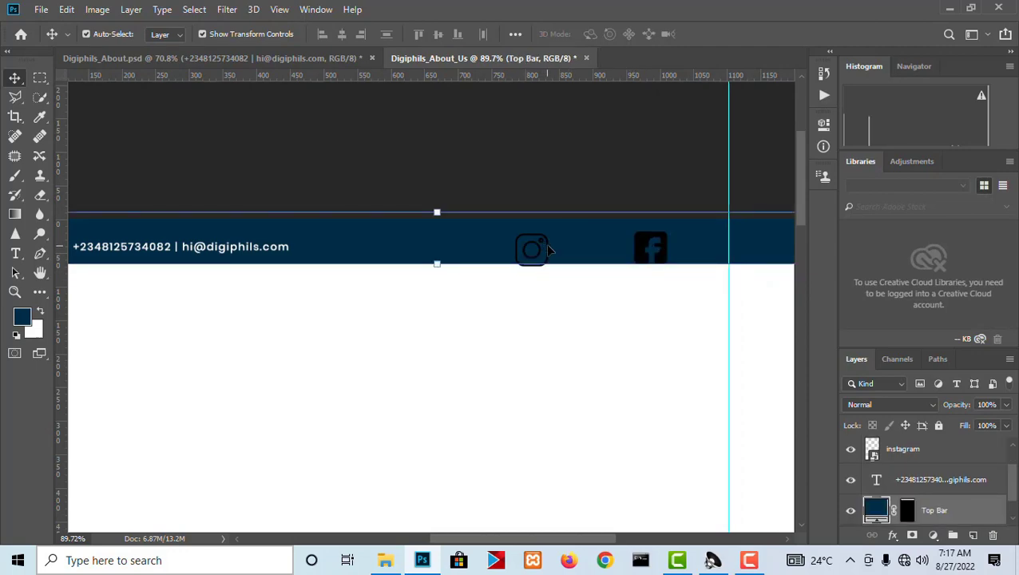
# Check the icon placement in Digiphils_About.psd and move the facebook icon in Digiphils_About_Us slightly left and up within the blue bar.
pyautogui.click(211, 57)
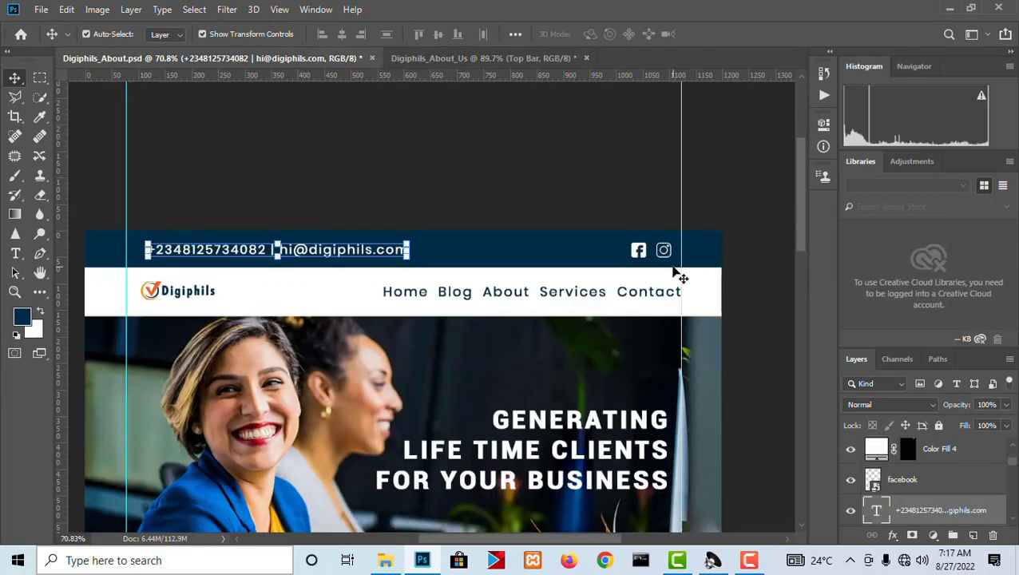
pyautogui.scroll(3, 674, 271)
pyautogui.click(461, 59)
pyautogui.scroll(5, 666, 252)
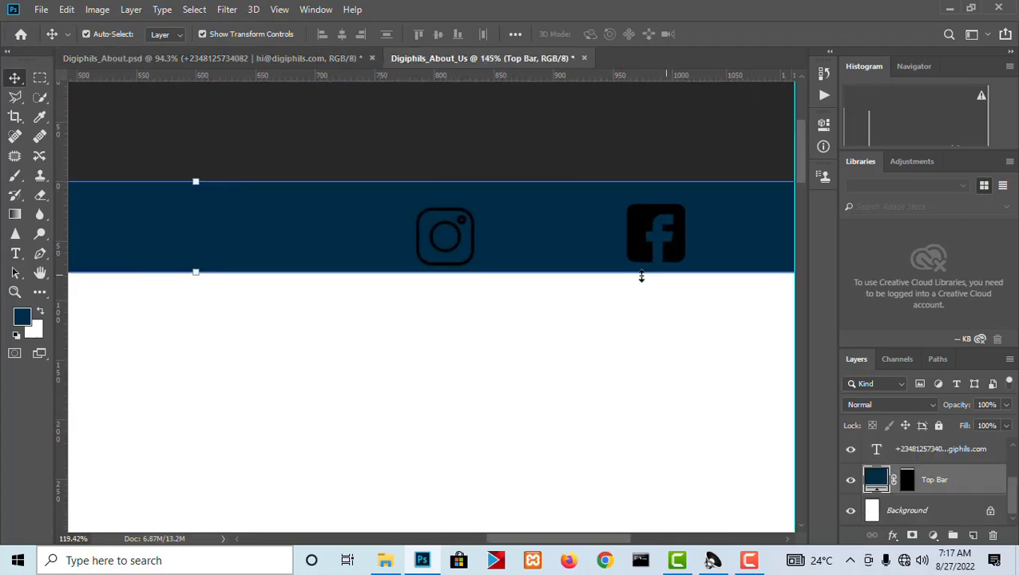
pyautogui.scroll(-2, 641, 276)
pyautogui.rightClick(569, 296)
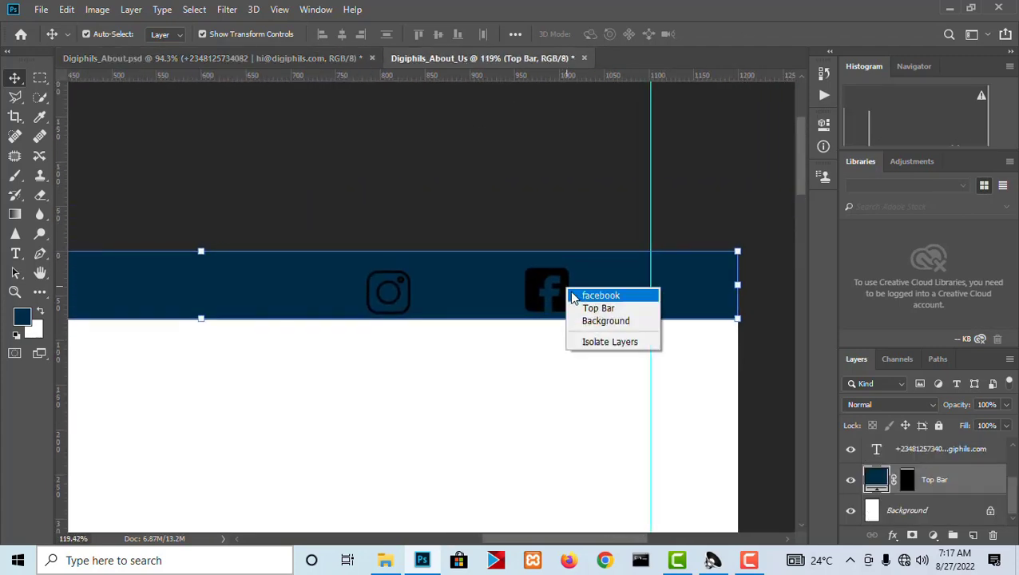
pyautogui.click(597, 296)
pyautogui.hotkey('ctrl', 't')
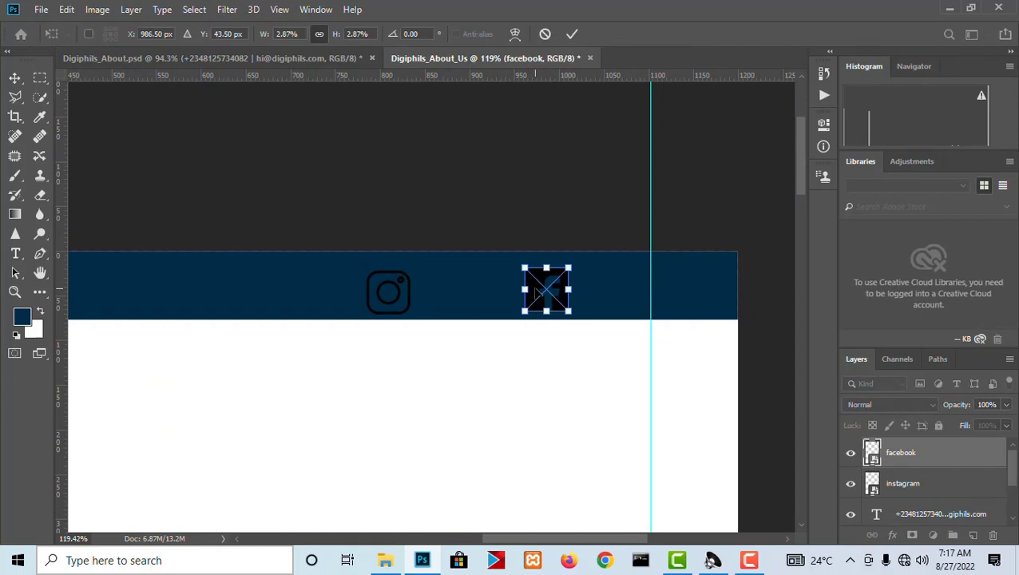
pyautogui.moveTo(537, 290); pyautogui.dragTo(513, 287)
pyautogui.press('Return')
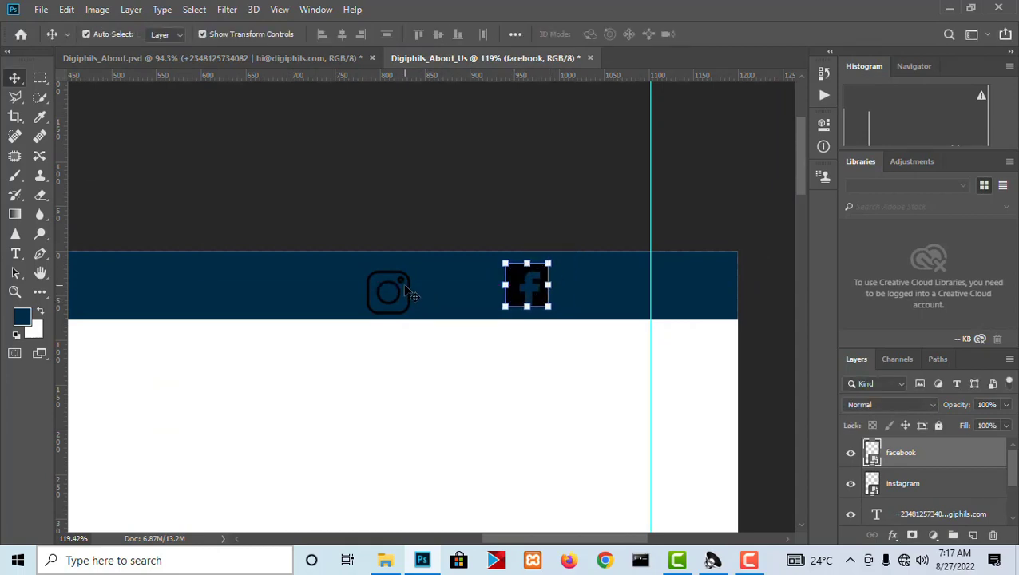
# Move the instagram icon between the facebook icon and the right guide, level with the facebook icon at Y 38.50 px.
pyautogui.rightClick(399, 290)
pyautogui.click(419, 295)
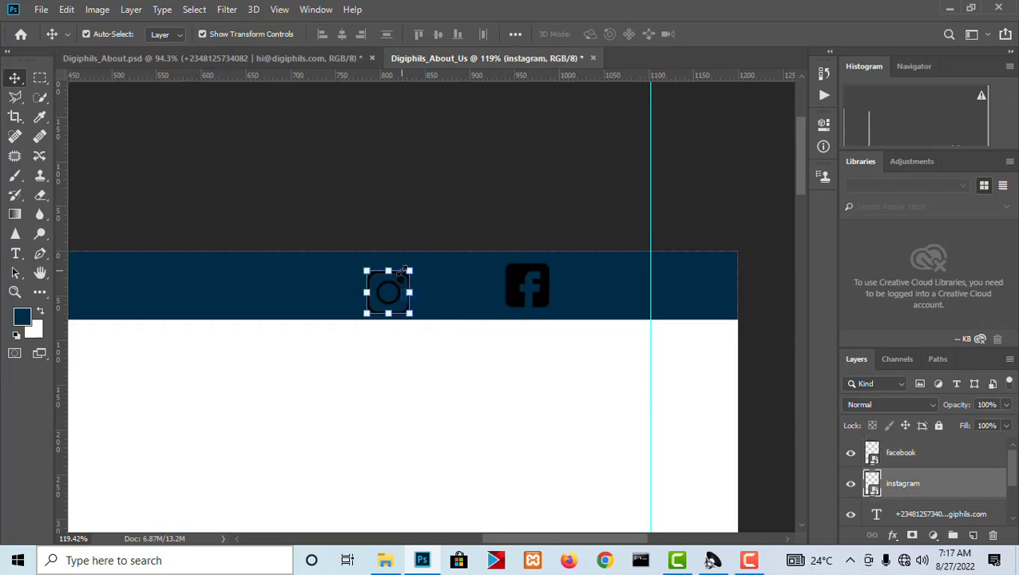
pyautogui.hotkey('ctrl', 't')
pyautogui.moveTo(400, 295); pyautogui.dragTo(608, 292)
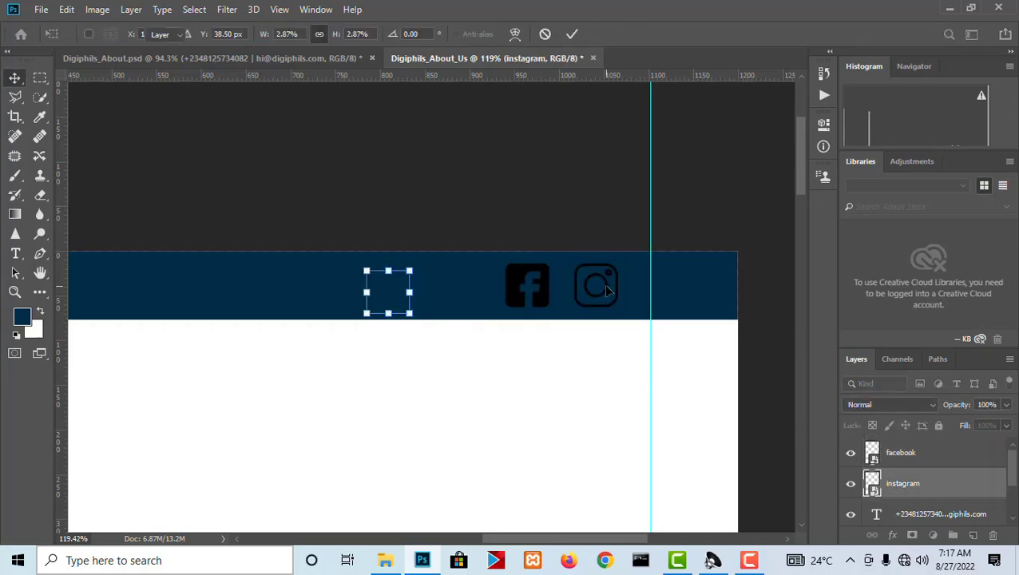
pyautogui.press('Return')
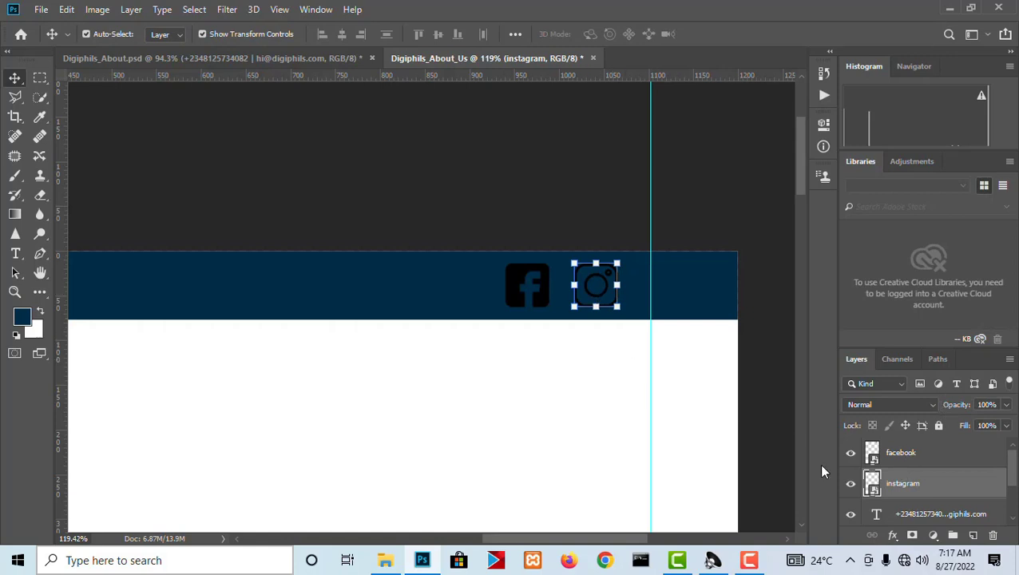
# Load the instagram icon's outline as a selection and fill it with a white (ffffff) Solid Color layer.
pyautogui.keyDown('ctrl'); pyautogui.click(872, 483); pyautogui.keyUp('ctrl')
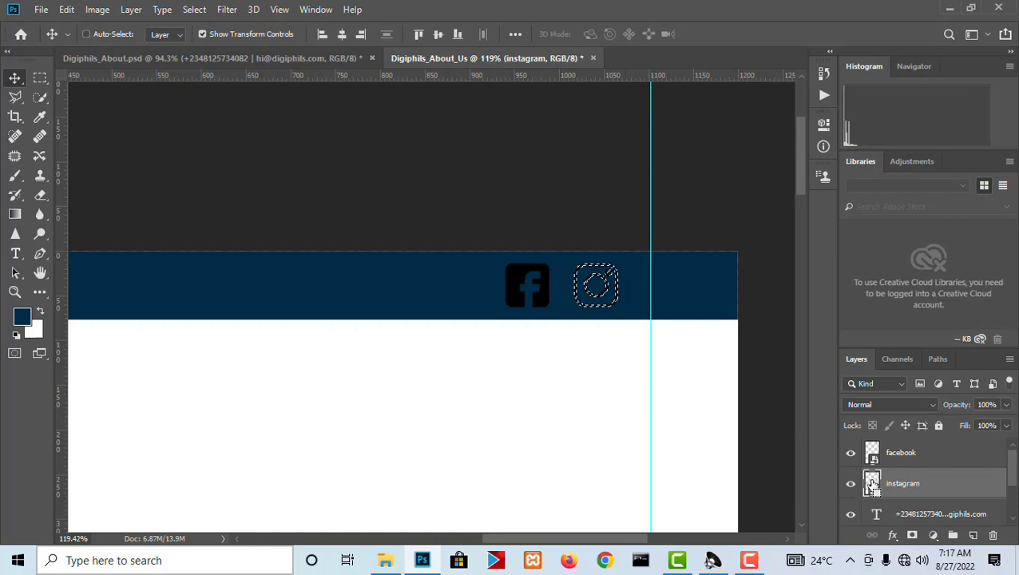
pyautogui.click(932, 535)
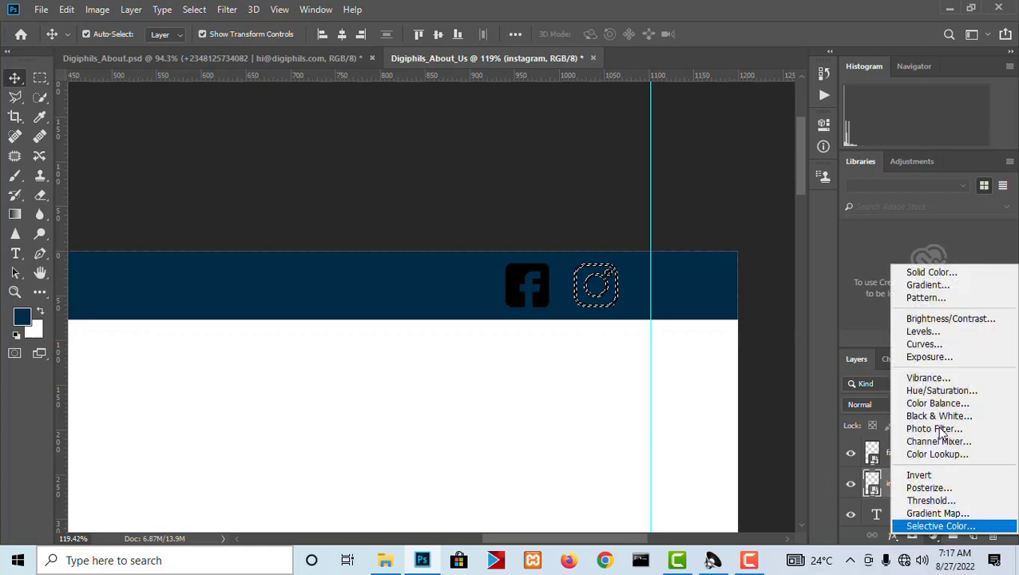
pyautogui.click(930, 272)
pyautogui.click(591, 212)
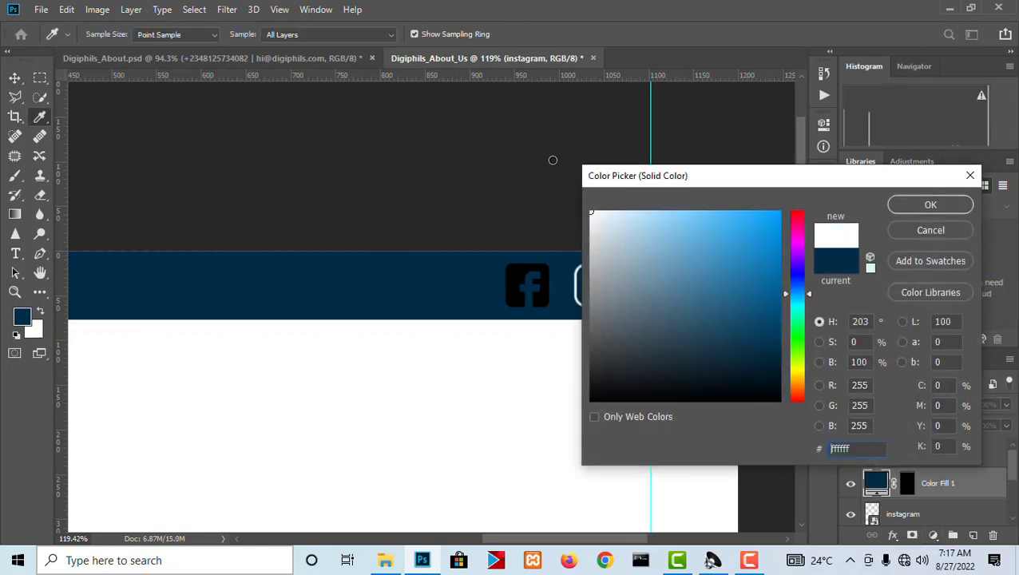
pyautogui.click(936, 209)
pyautogui.press('v')
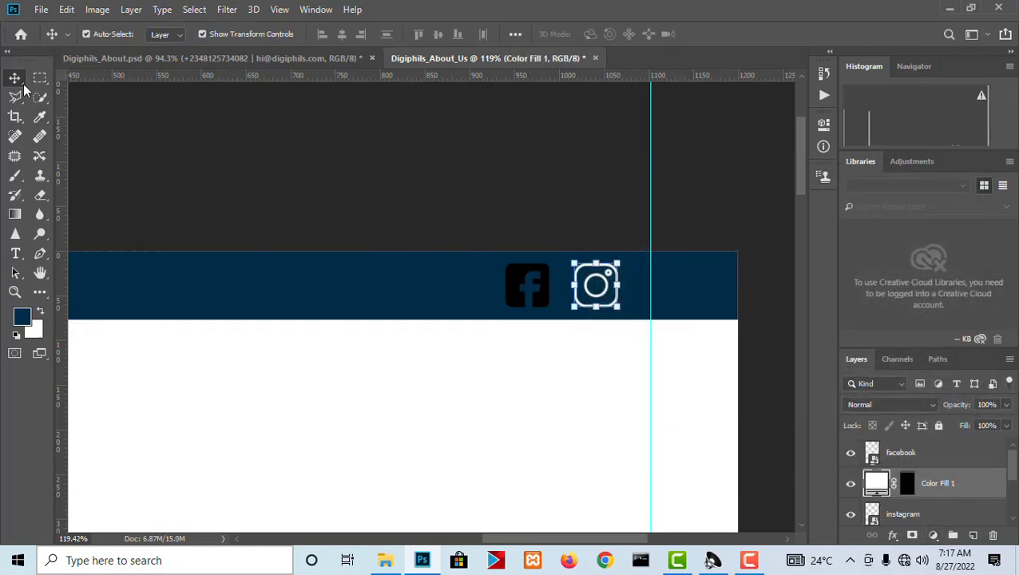
# Load the facebook icon's outline as a selection and fill it with a white (ffffff) Solid Color layer.
pyautogui.rightClick(513, 279)
pyautogui.click(537, 285)
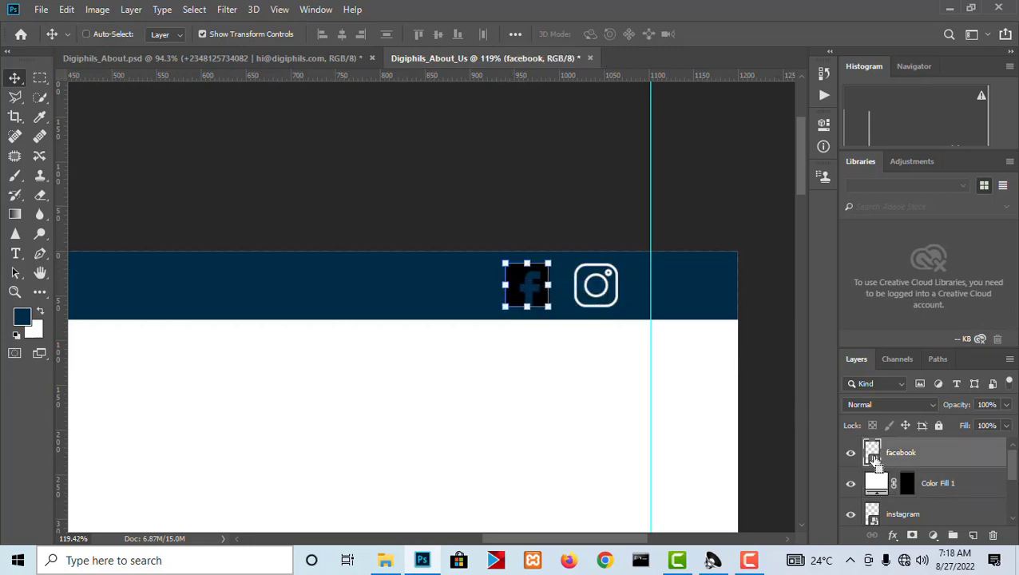
pyautogui.keyDown('ctrl'); pyautogui.click(872, 455); pyautogui.keyUp('ctrl')
pyautogui.click(933, 535)
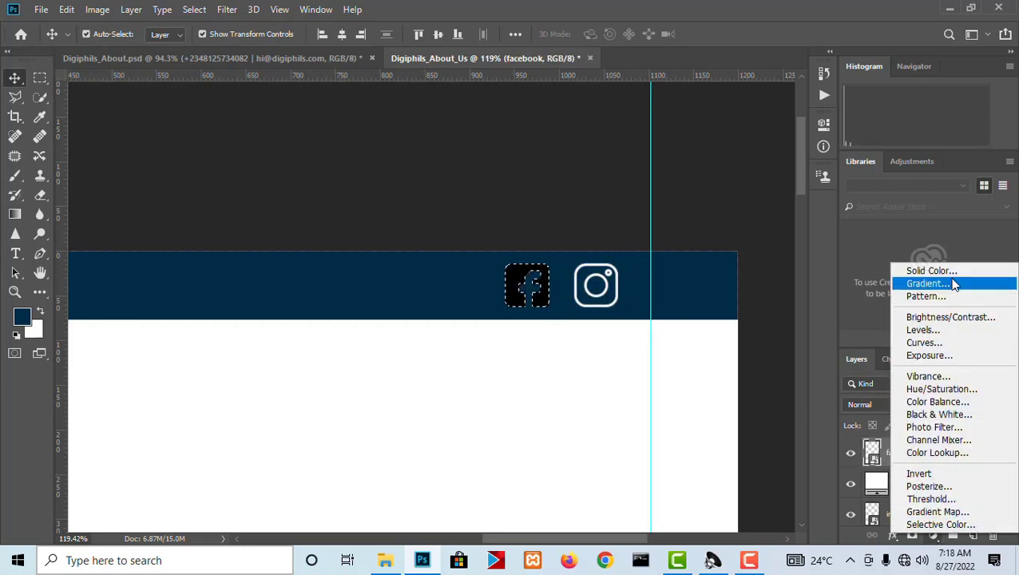
pyautogui.click(932, 271)
pyautogui.moveTo(660, 250); pyautogui.dragTo(494, 146)
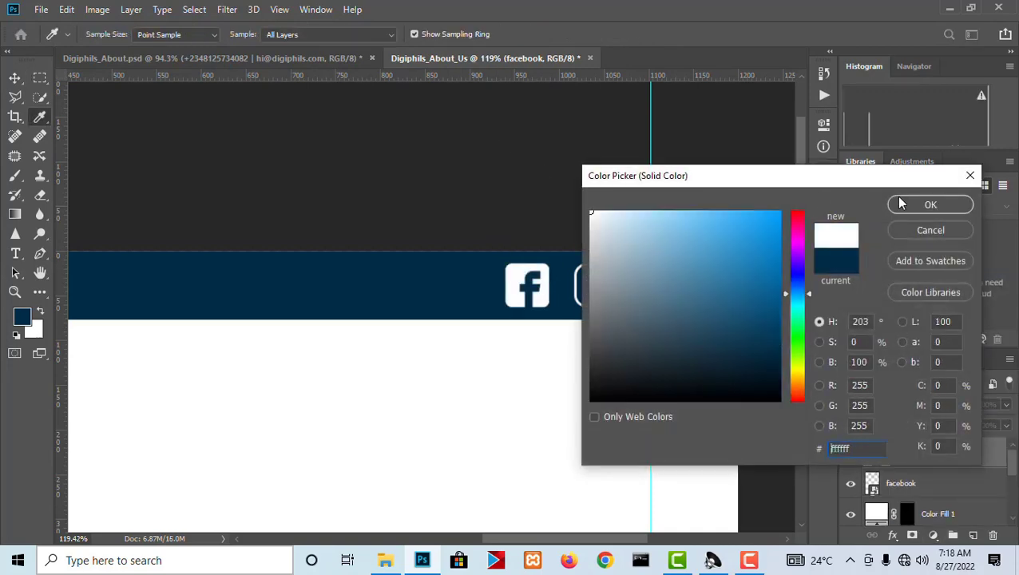
pyautogui.click(920, 207)
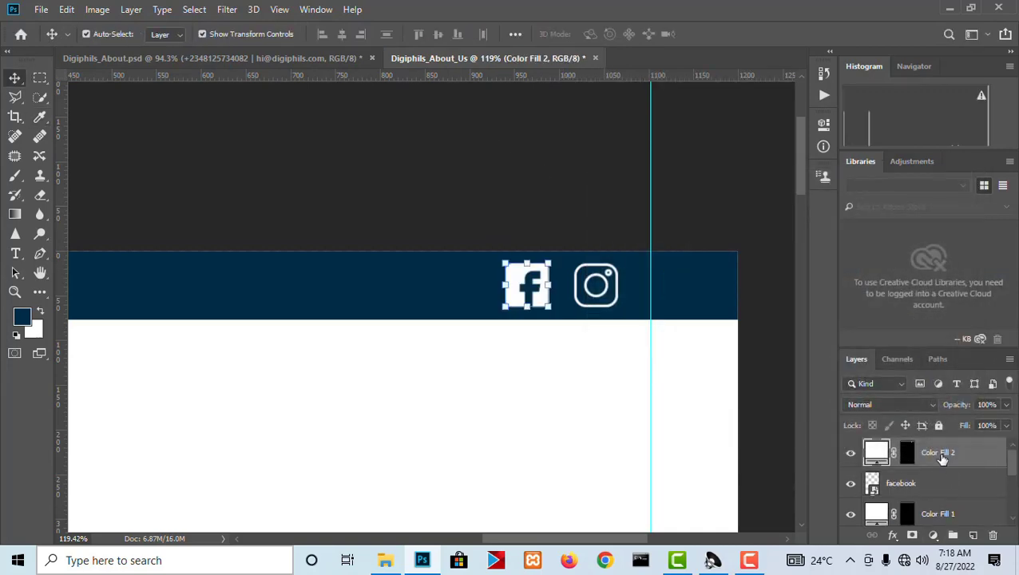
# Rename the facebook icon's white fill layer FB_Icon and delete the original facebook image layer.
pyautogui.doubleClick(942, 453)
pyautogui.write('B_Icon')
pyautogui.press('Return')
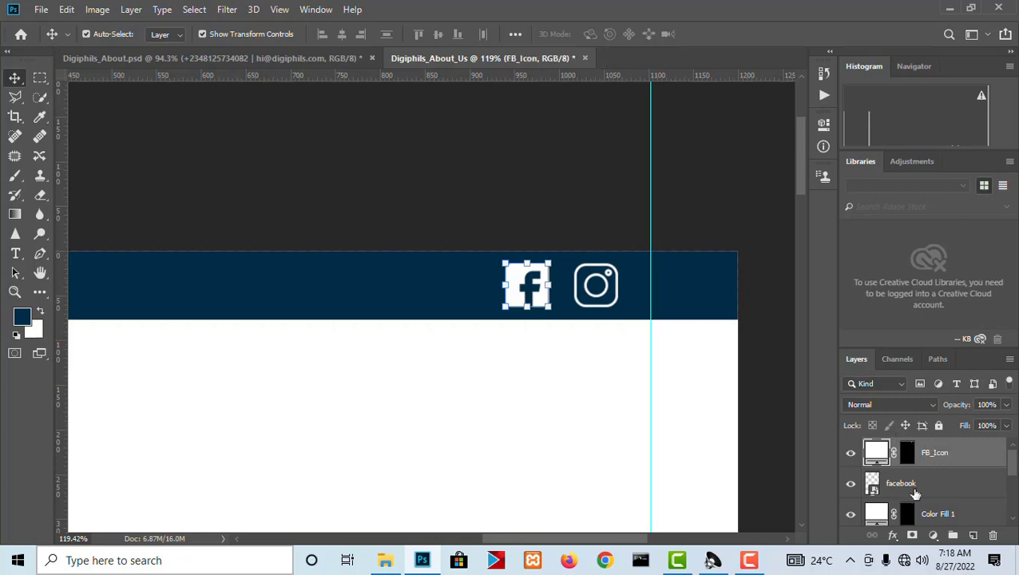
pyautogui.click(916, 484)
pyautogui.press('Delete')
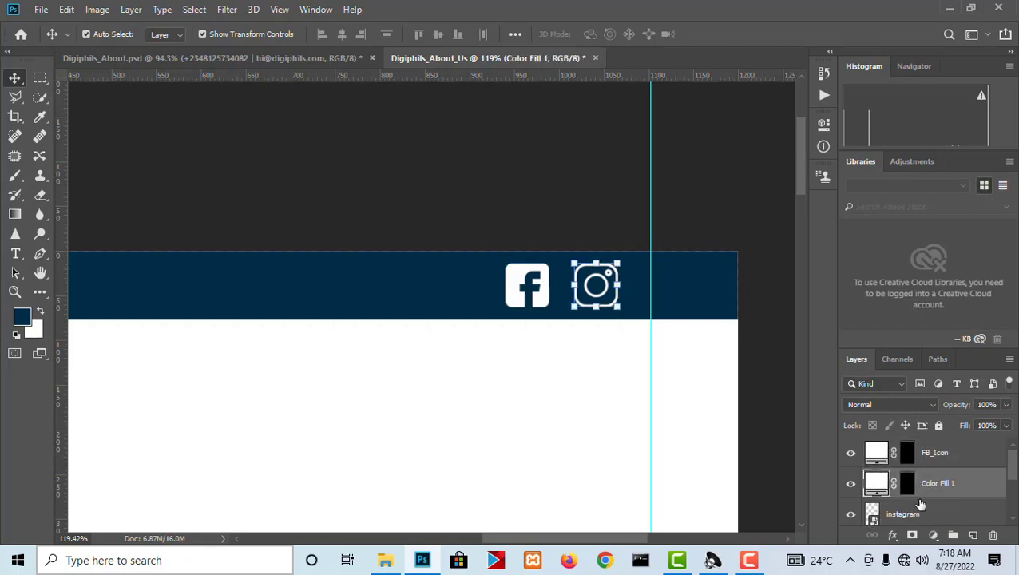
# Rename the instagram icon's white fill layer IG_Icon.
pyautogui.doubleClick(936, 483)
pyautogui.write('IG_Icon')
pyautogui.press('Return')
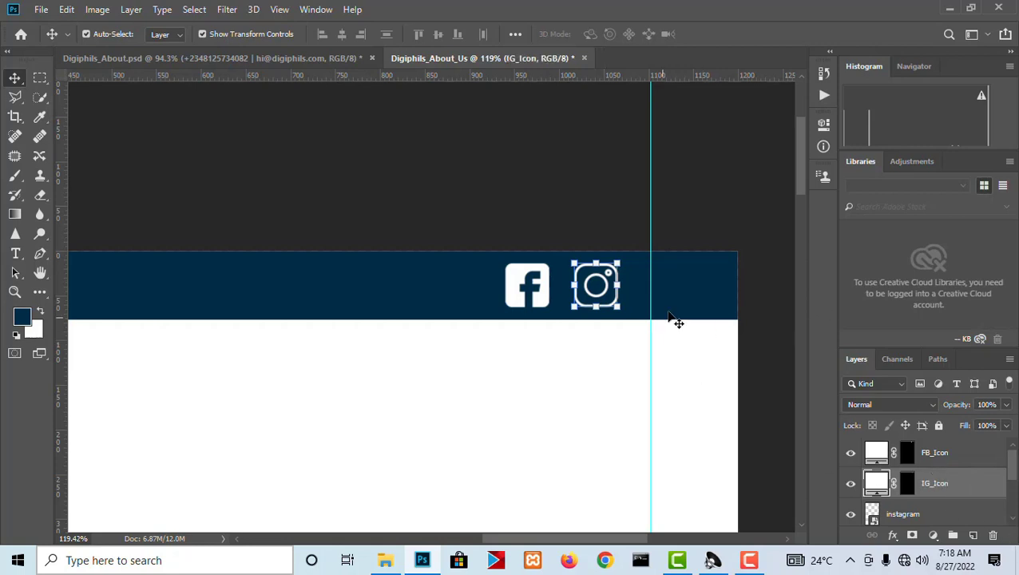
# Set the contact text's font size to 5 pt and move the text just right of the left guide.
pyautogui.scroll(-3, 704, 288)
pyautogui.scroll(2, 261, 290)
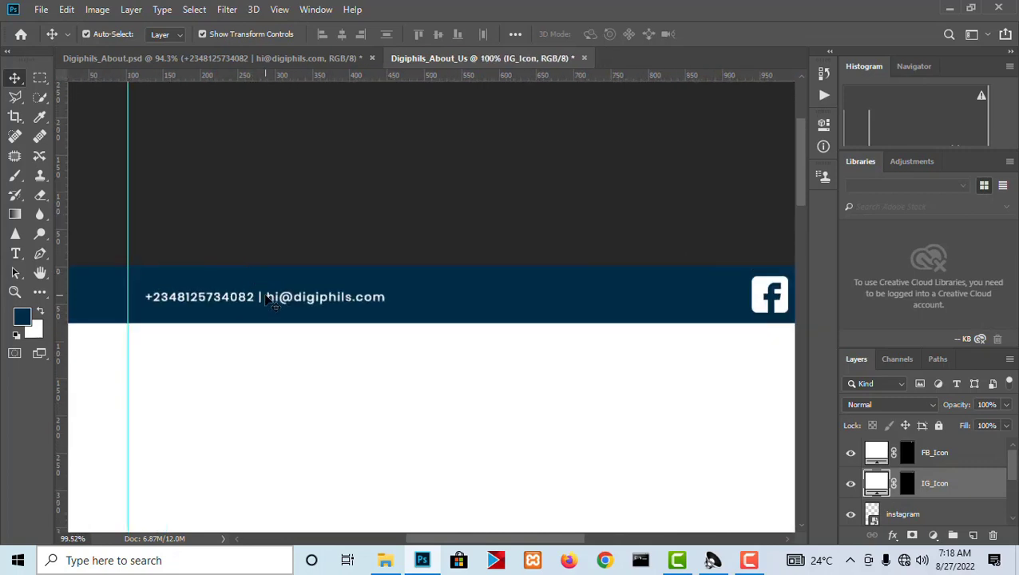
pyautogui.click(270, 298)
pyautogui.press('t')
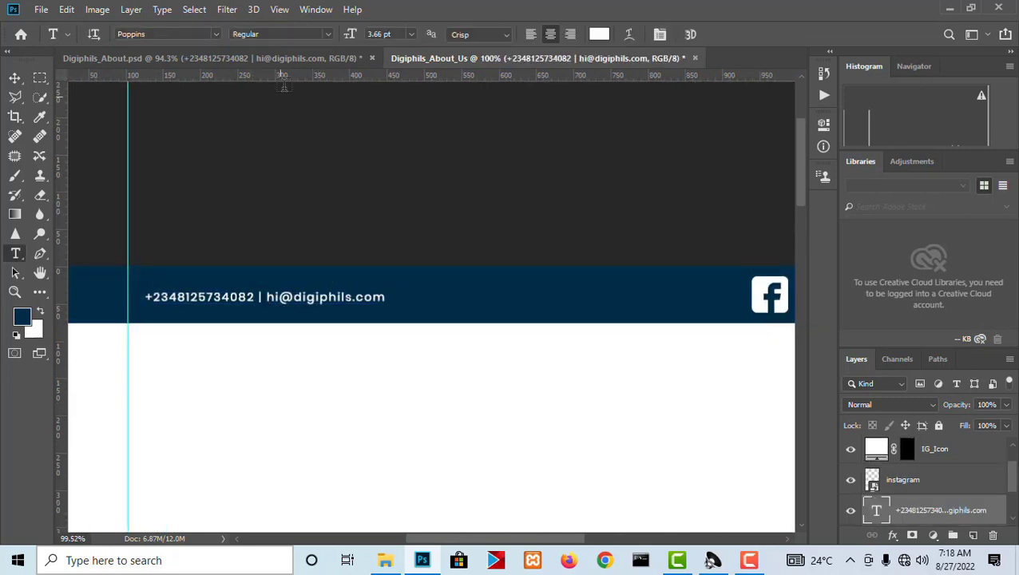
pyautogui.click(349, 30)
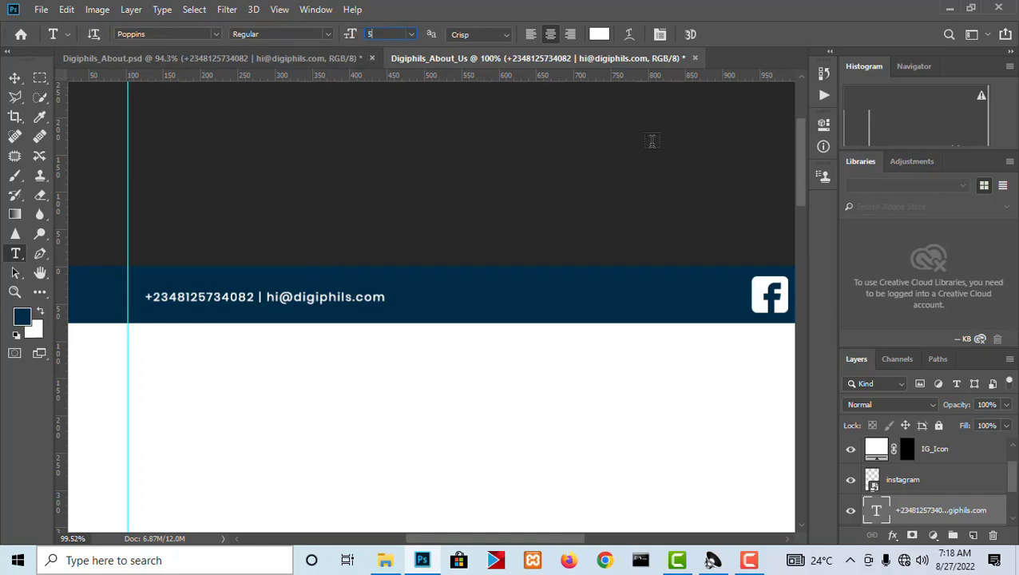
pyautogui.write('5')
pyautogui.press('Return')
pyautogui.click(15, 77)
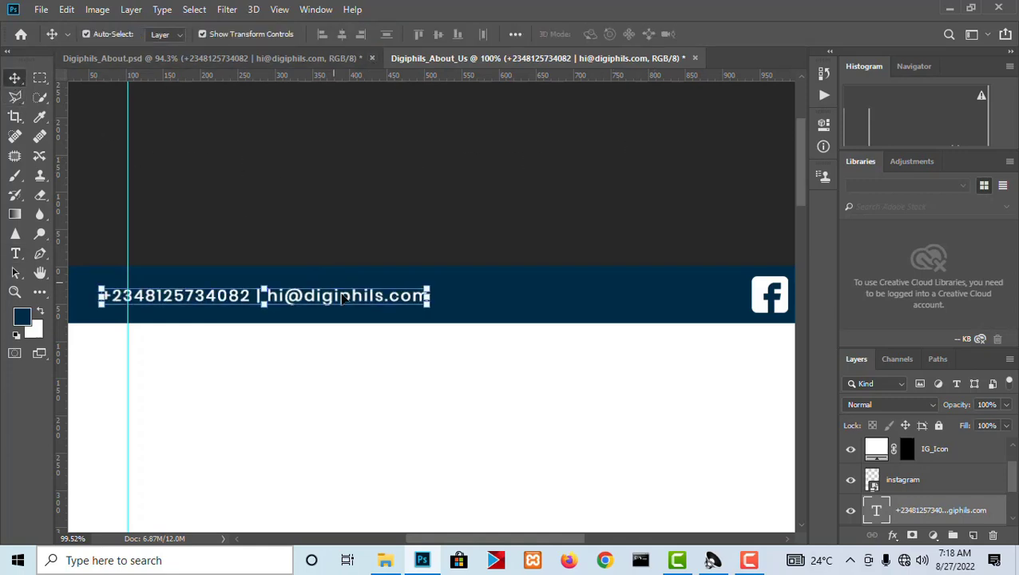
pyautogui.moveTo(342, 299); pyautogui.dragTo(390, 301)
pyautogui.scroll(-4, 369, 207)
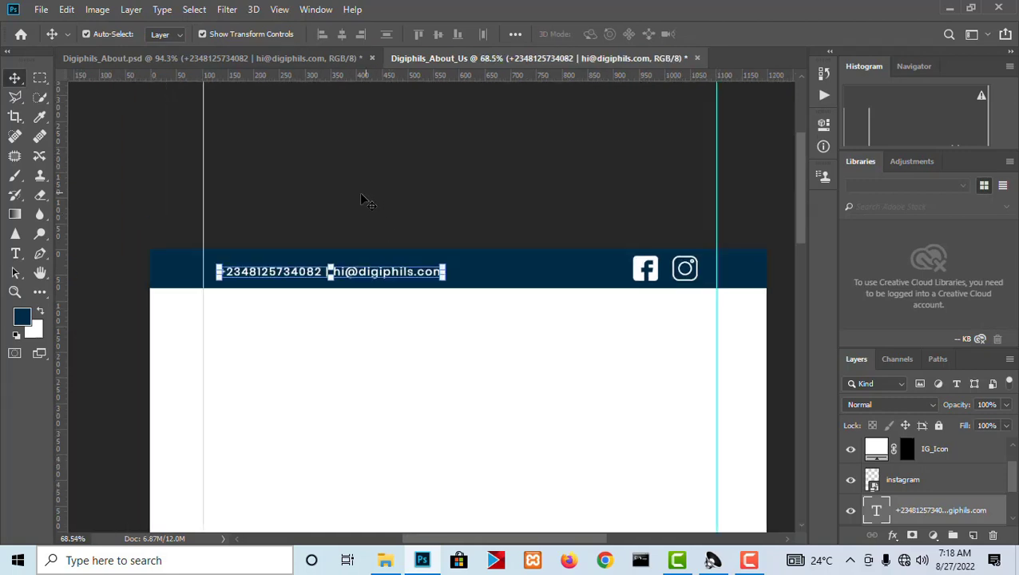
# Align the contact text, facebook icon and instagram icon in the top bar by their vertical centers.
pyautogui.scroll(3, 563, 262)
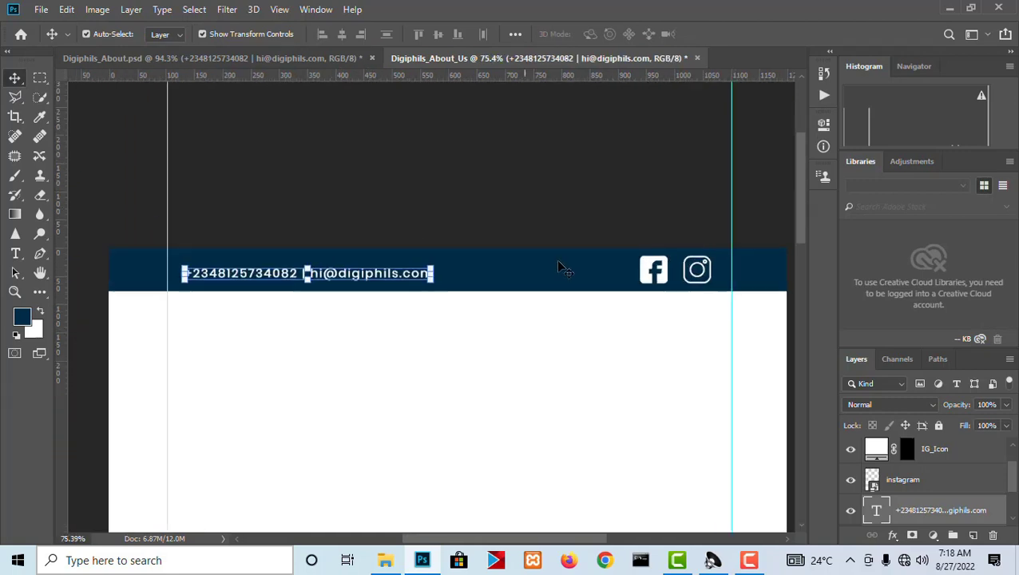
pyautogui.keyDown('shift'); pyautogui.click(677, 270); pyautogui.keyUp('shift')
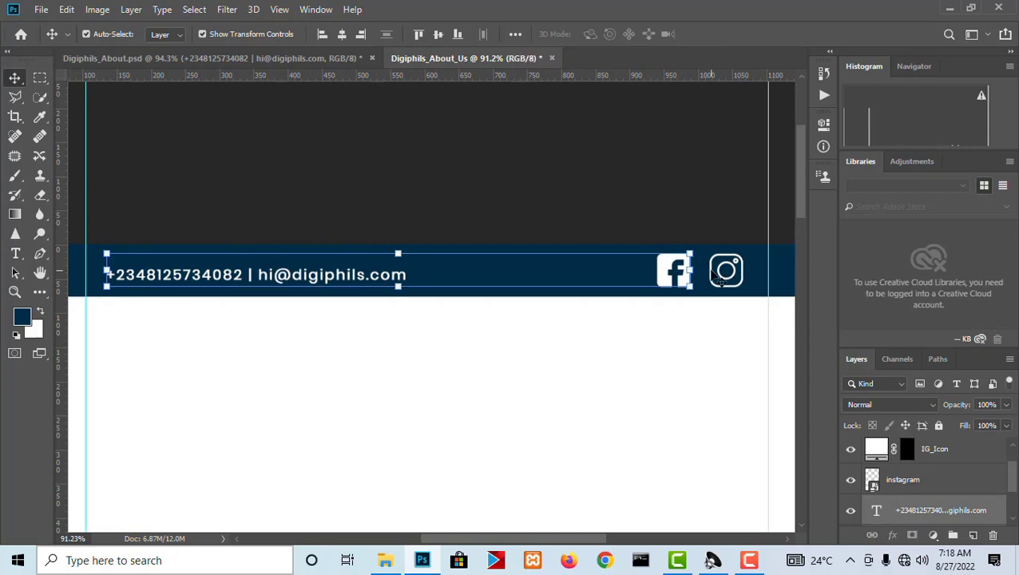
pyautogui.rightClick(713, 274)
pyautogui.keyDown('shift'); pyautogui.click(723, 281); pyautogui.keyUp('shift')
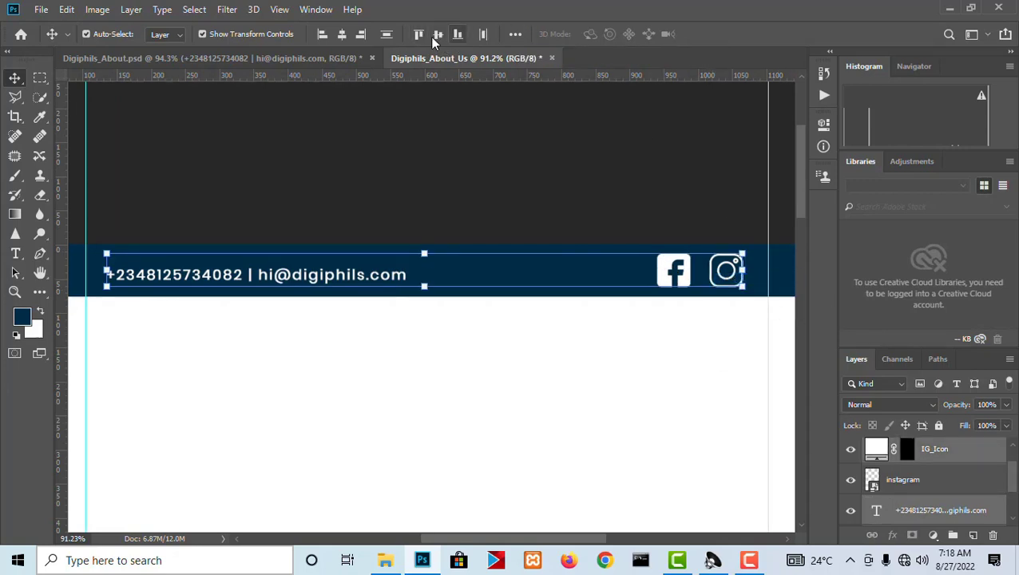
pyautogui.click(386, 35)
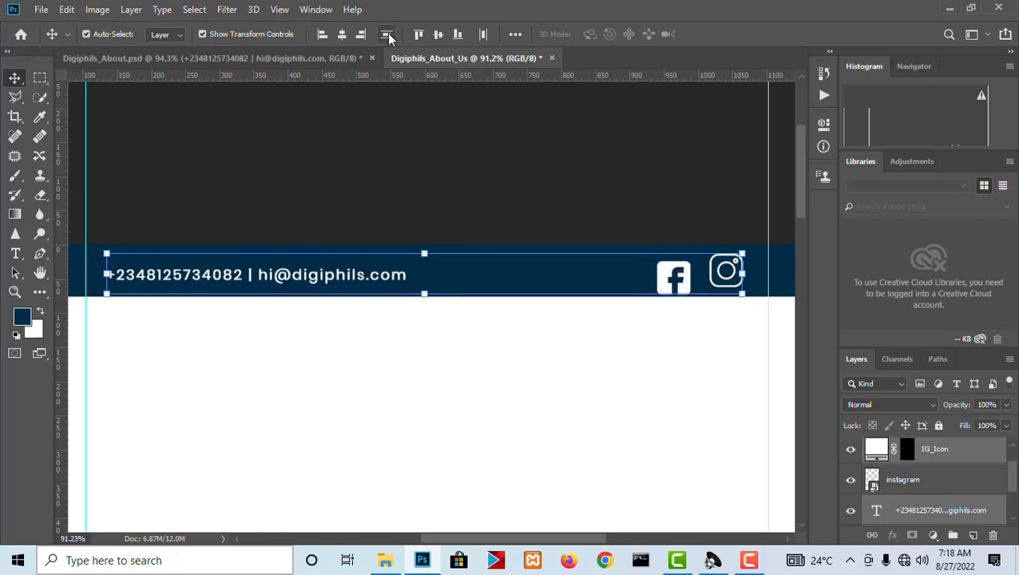
pyautogui.click(458, 36)
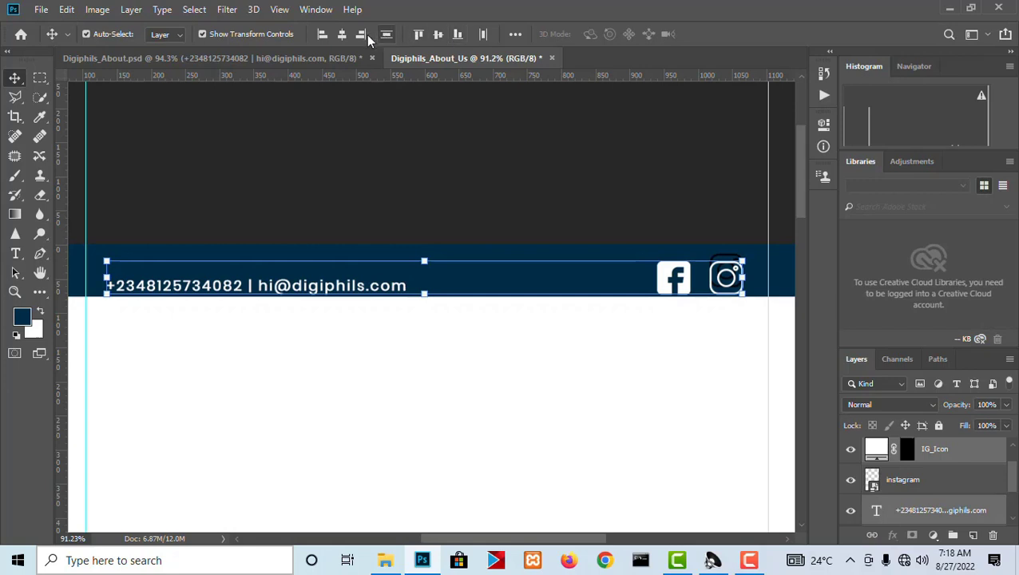
pyautogui.click(438, 35)
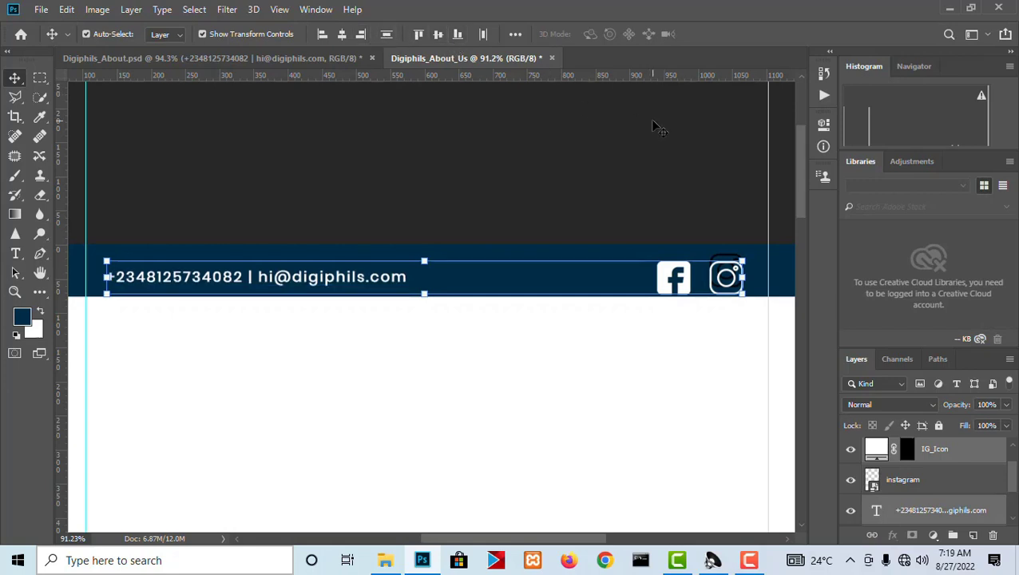
# Nudge the contact text and both social icons together so they sit vertically centered within the top bar.
pyautogui.press('Up')
pyautogui.press('Up')
pyautogui.press('Up')
pyautogui.press('Up')
pyautogui.press('Up')
pyautogui.press('Up')
pyautogui.press('Up')
pyautogui.press('Up')
pyautogui.press('Up')
pyautogui.press('Up')
pyautogui.press('Down')
pyautogui.press('Down')
pyautogui.press('Down')
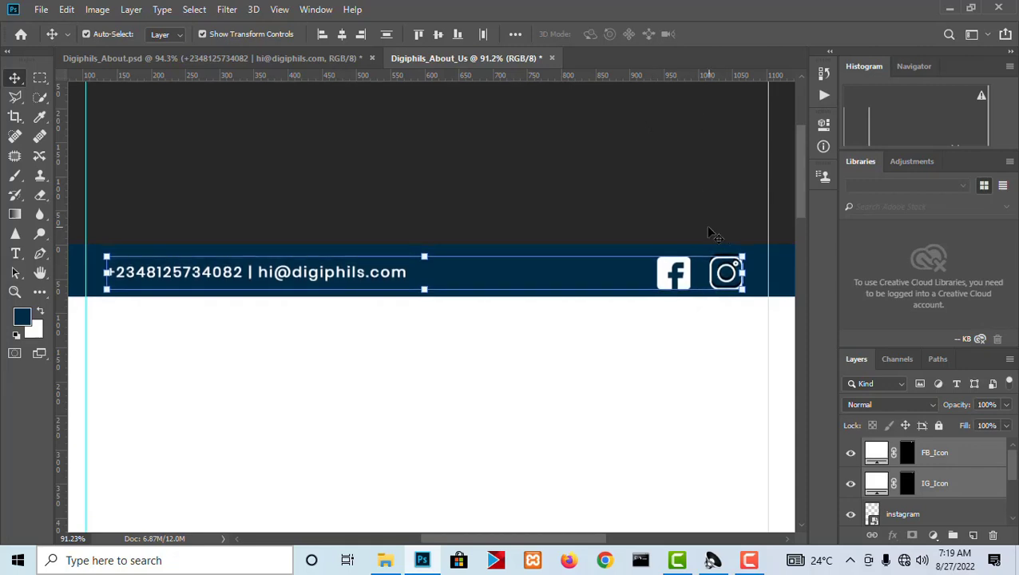
# Delete the original instagram image layer and leave no layer selected.
pyautogui.click(911, 515)
pyautogui.press('Delete')
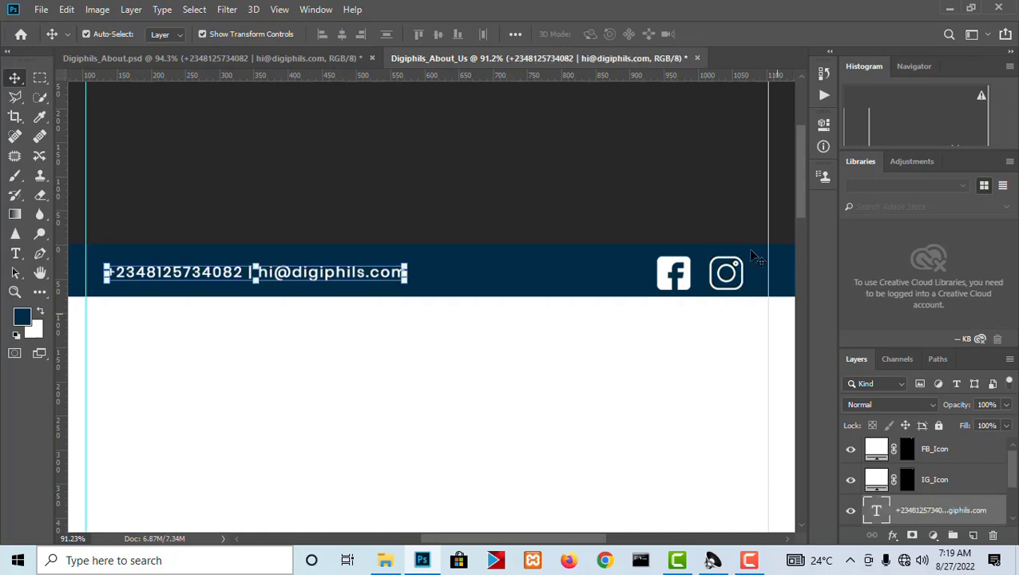
pyautogui.click(609, 162)
pyautogui.scroll(-4, 514, 223)
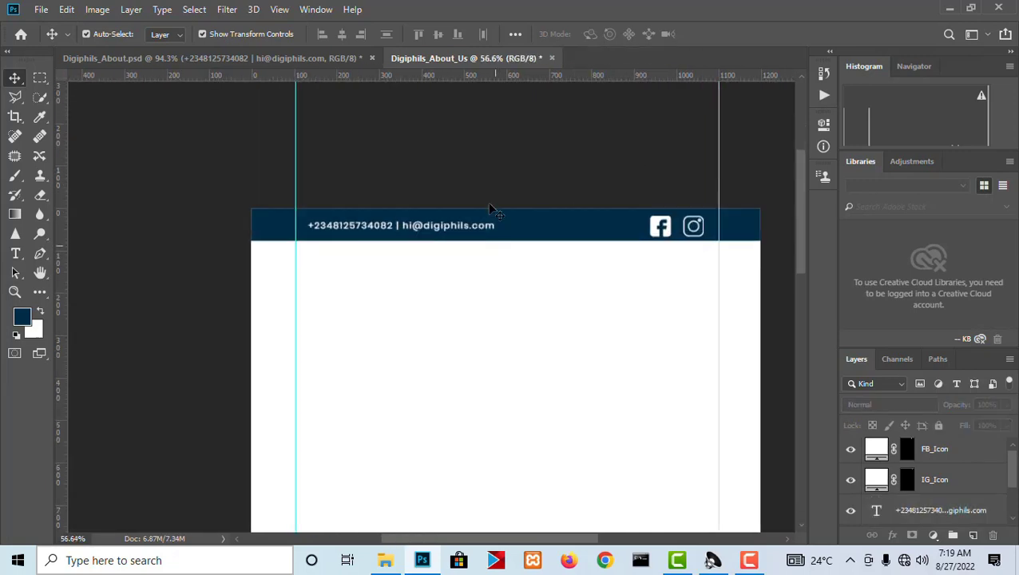
# Compare the top bar with the header of the reference design in Digiphils_About.psd.
pyautogui.click(303, 57)
pyautogui.scroll(-2, 435, 266)
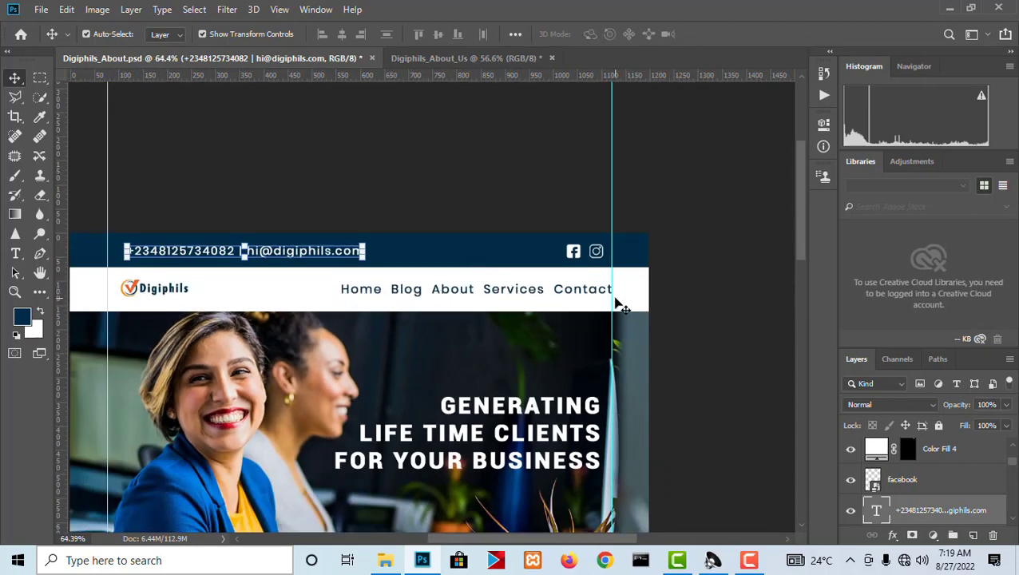
pyautogui.click(452, 59)
pyautogui.scroll(2, 421, 261)
pyautogui.scroll(-3, 253, 246)
pyautogui.scroll(1, 568, 265)
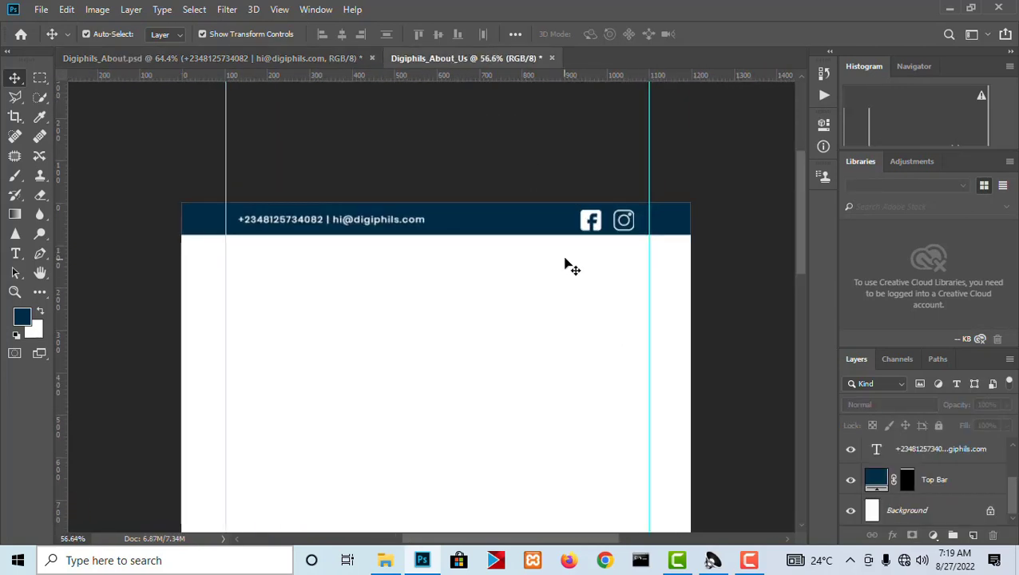
# Add a dark grey (3c3c3c) Solid Color layer directly above the Background layer and name it grey.
pyautogui.click(40, 80)
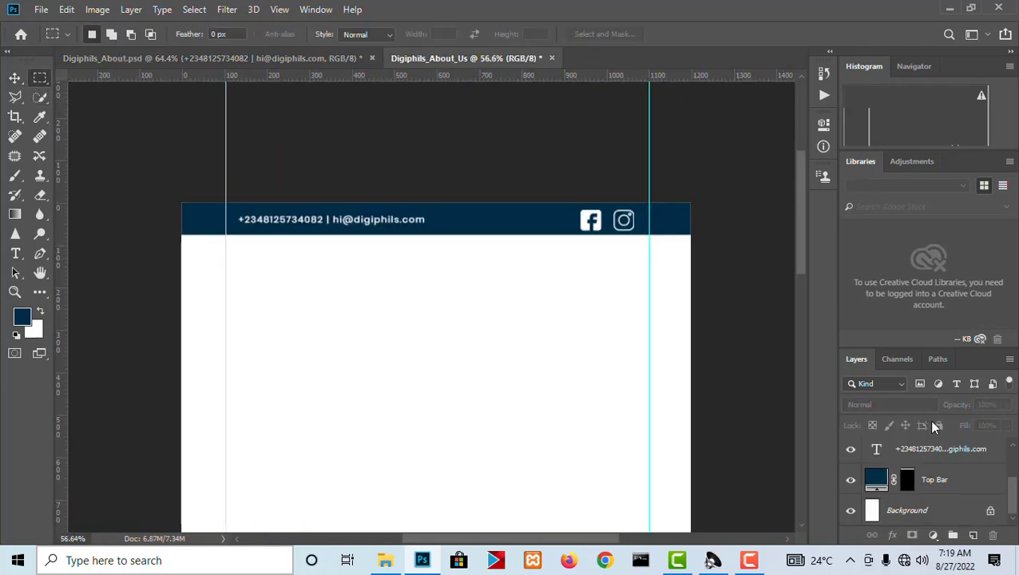
pyautogui.click(922, 510)
pyautogui.click(935, 537)
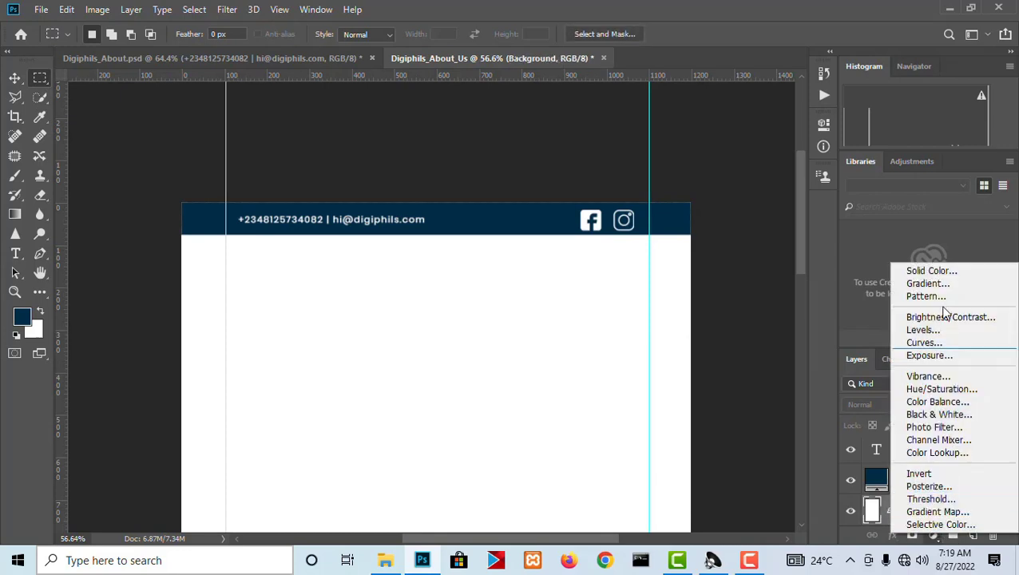
pyautogui.click(926, 268)
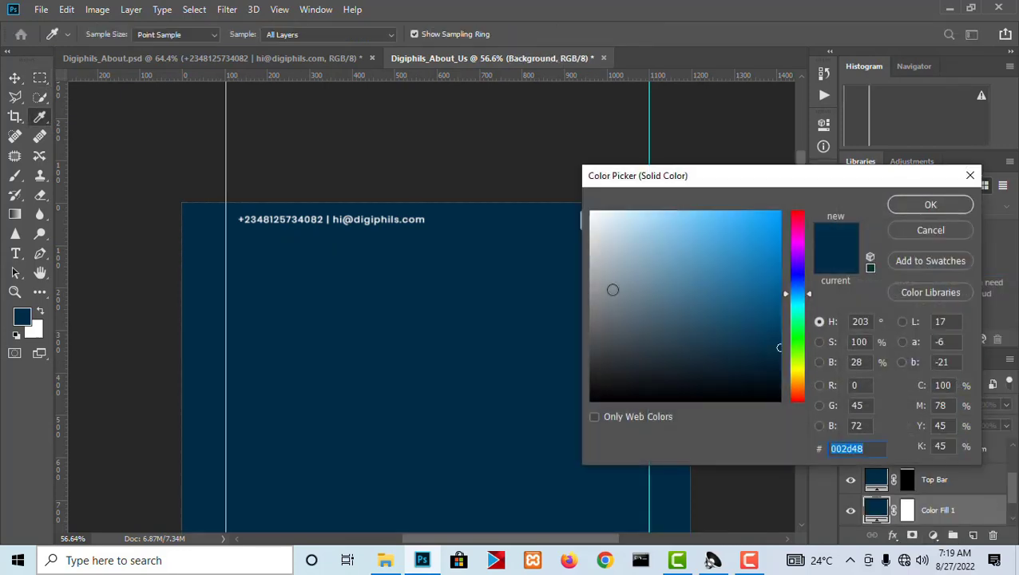
pyautogui.click(590, 359)
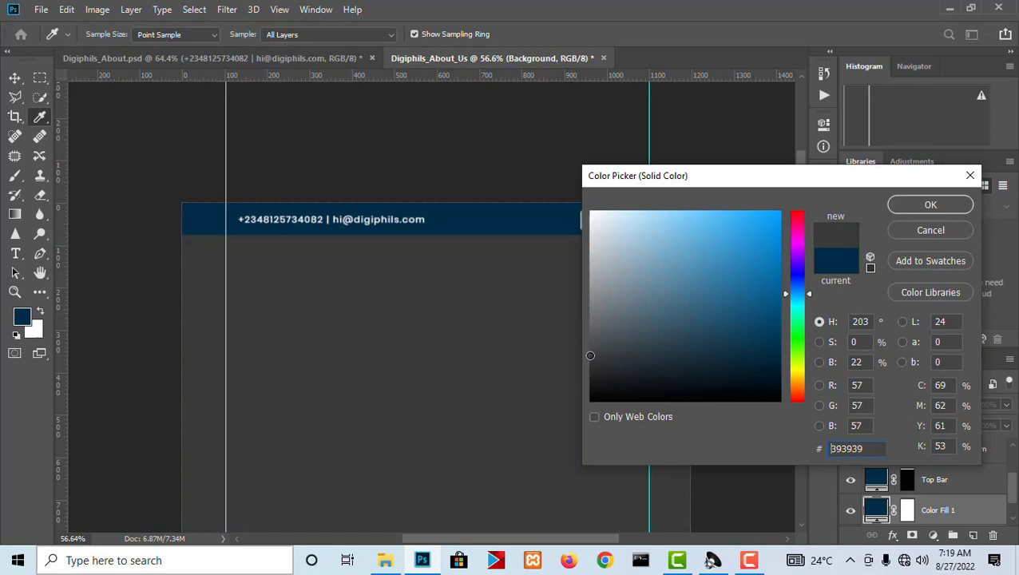
pyautogui.moveTo(590, 355)
pyautogui.mouseDown()
pyautogui.moveTo(591, 347)
pyautogui.moveTo(590, 357)
pyautogui.mouseUp()
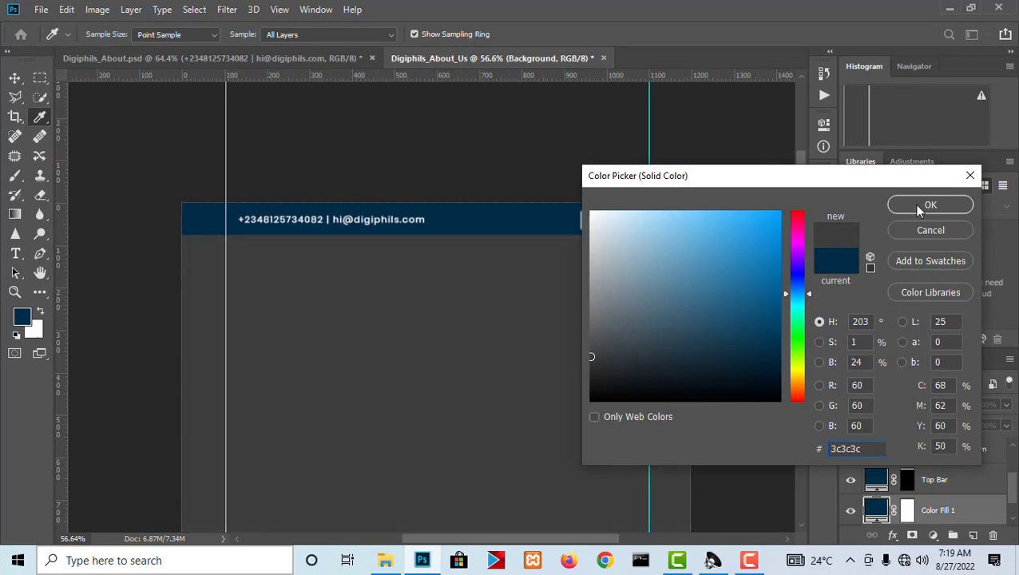
pyautogui.click(930, 205)
pyautogui.doubleClick(935, 510)
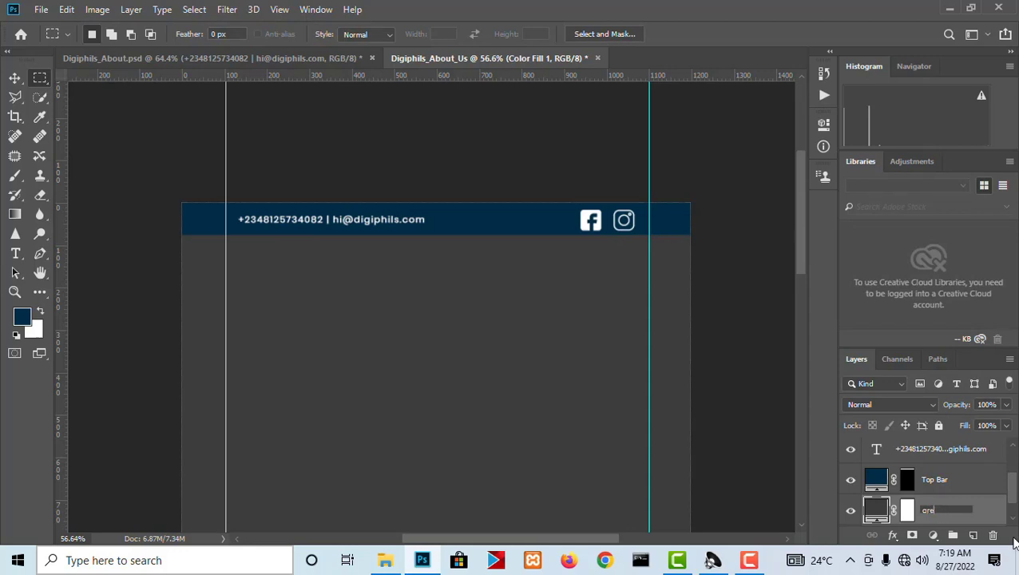
pyautogui.press('Return')
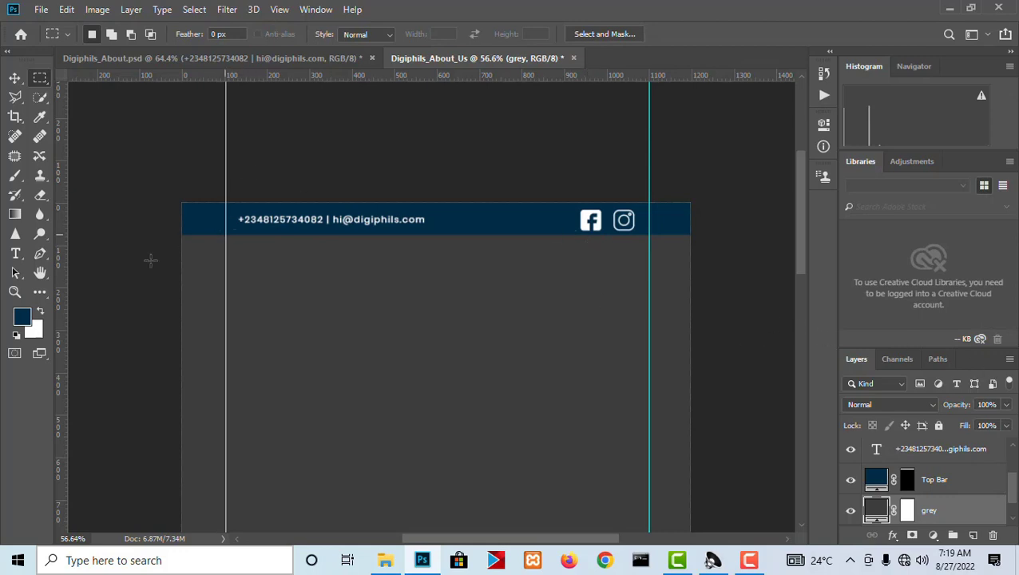
# Select a full-width strip about 90 px tall directly below the top bar and fill it with a white (ffffff) Solid Color layer.
pyautogui.moveTo(178, 234); pyautogui.dragTo(708, 274)
pyautogui.moveTo(713, 272); pyautogui.dragTo(715, 271)
pyautogui.scroll(3, 447, 217)
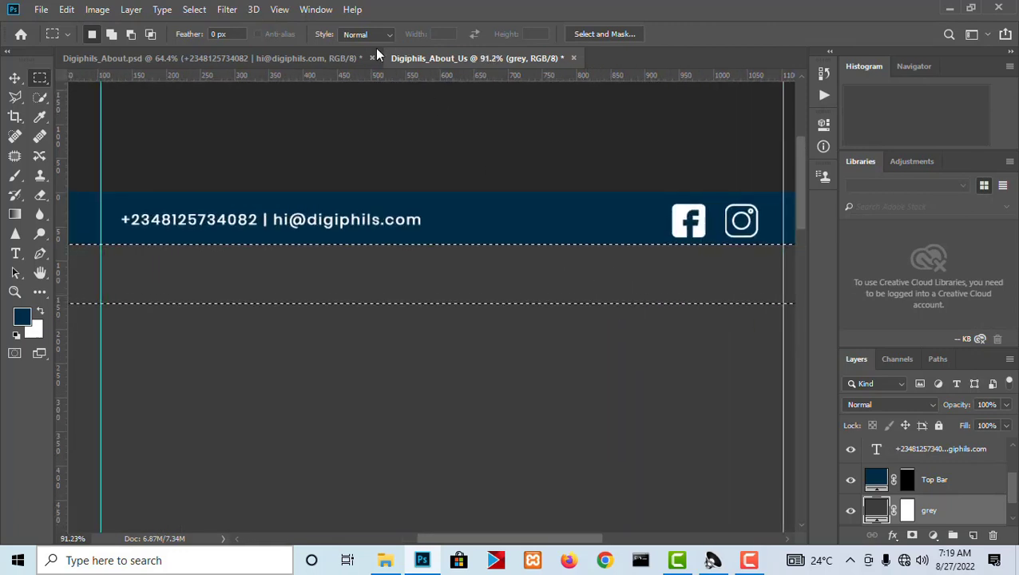
pyautogui.click(933, 535)
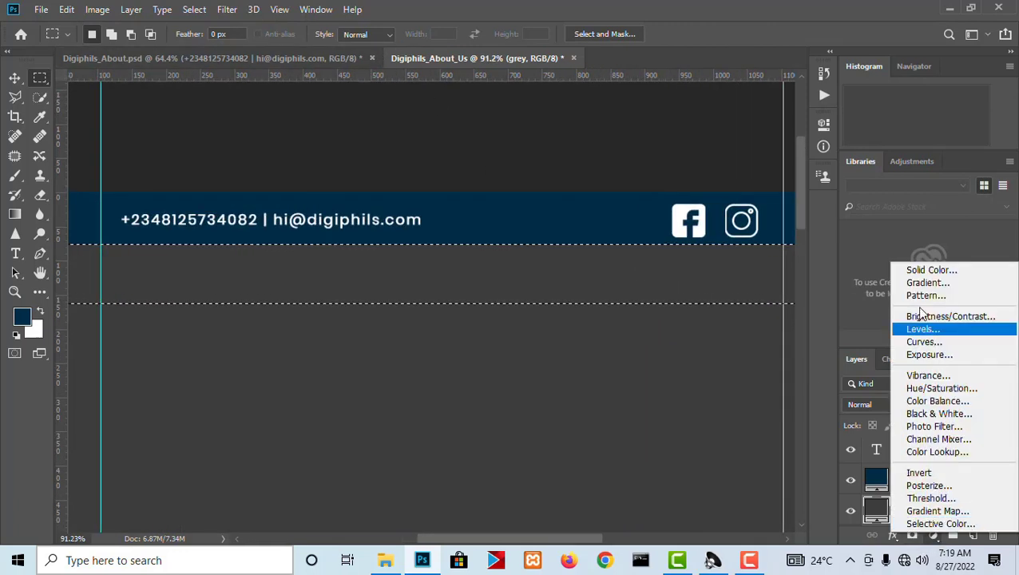
pyautogui.click(910, 270)
pyautogui.moveTo(721, 250); pyautogui.dragTo(622, 211)
pyautogui.moveTo(519, 173); pyautogui.dragTo(523, 174)
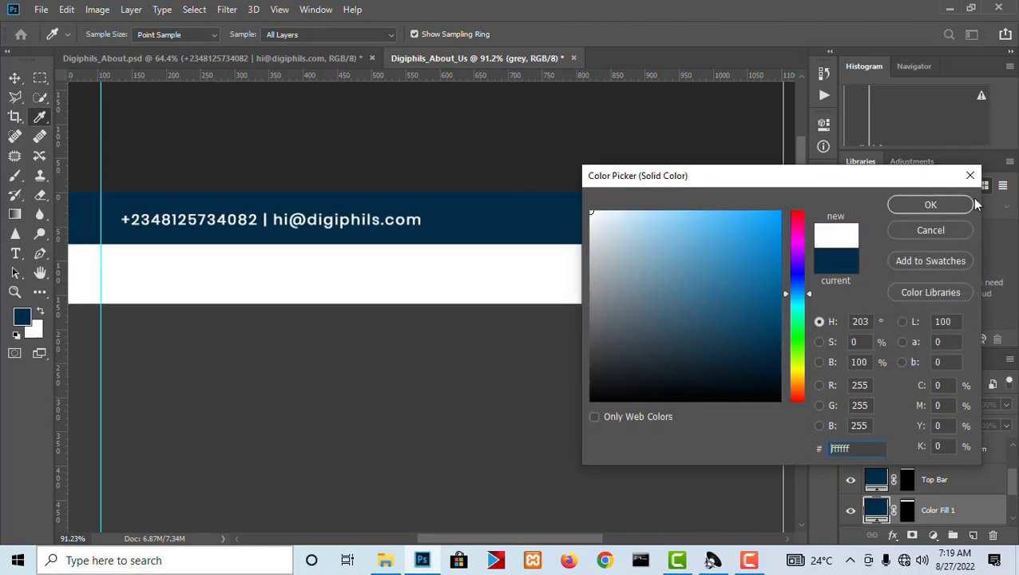
pyautogui.click(933, 205)
# Place the digiphils logo image from the web design assets folder and scale it down inside the white strip, below the contact text.
pyautogui.click(291, 61)
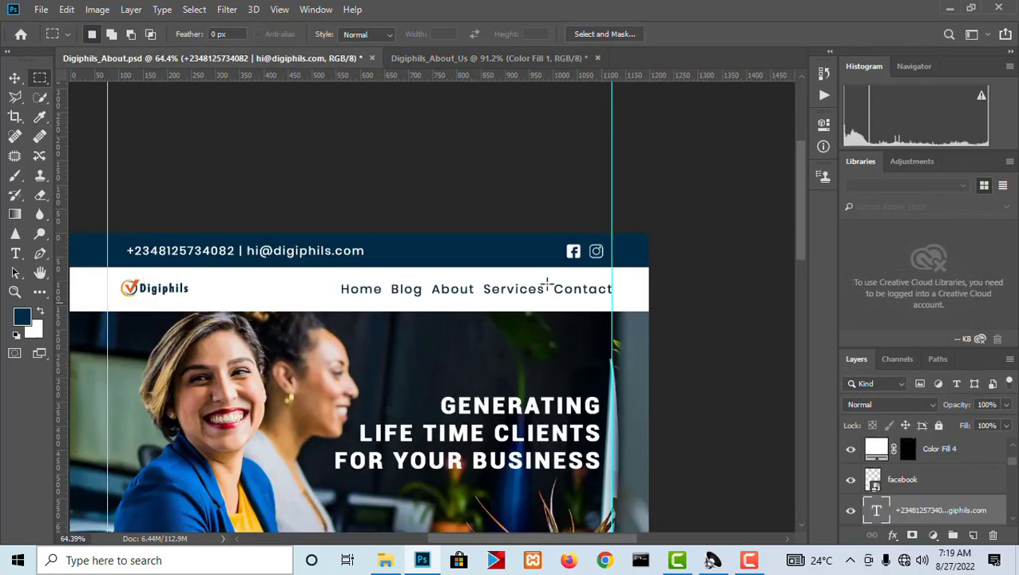
pyautogui.scroll(-2, 546, 284)
pyautogui.scroll(6, 164, 292)
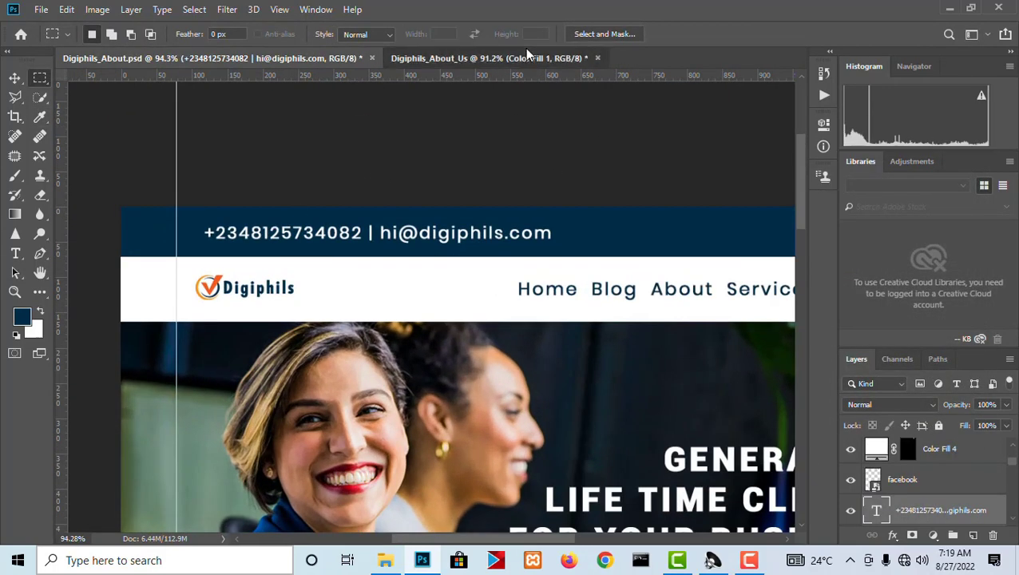
pyautogui.click(526, 54)
pyautogui.click(385, 559)
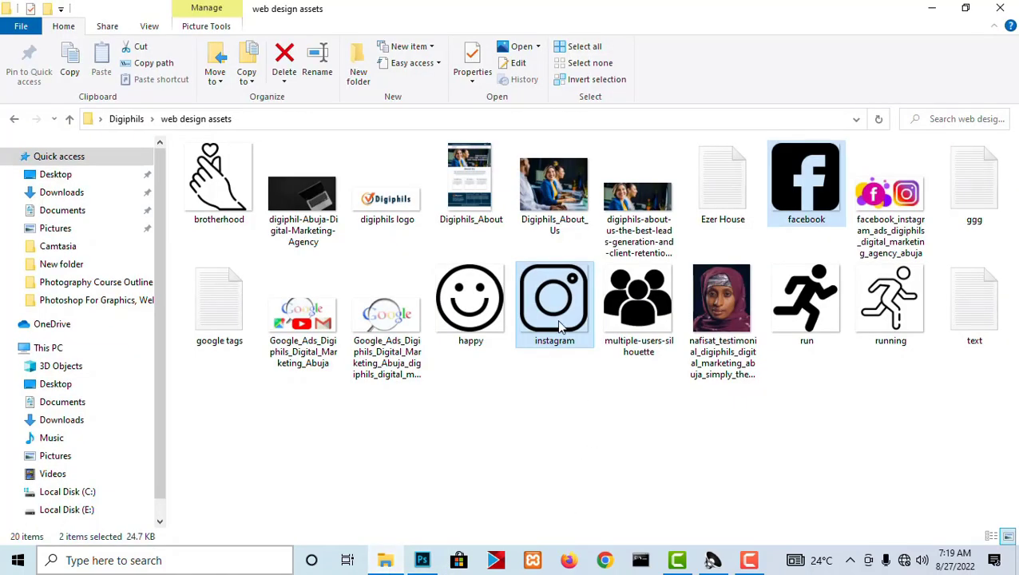
pyautogui.moveTo(391, 209)
pyautogui.mouseDown()
pyautogui.moveTo(395, 255)
pyautogui.moveTo(443, 381)
pyautogui.moveTo(450, 465)
pyautogui.moveTo(428, 558)
pyautogui.moveTo(379, 194)
pyautogui.mouseUp()
pyautogui.moveTo(384, 296); pyautogui.dragTo(380, 270)
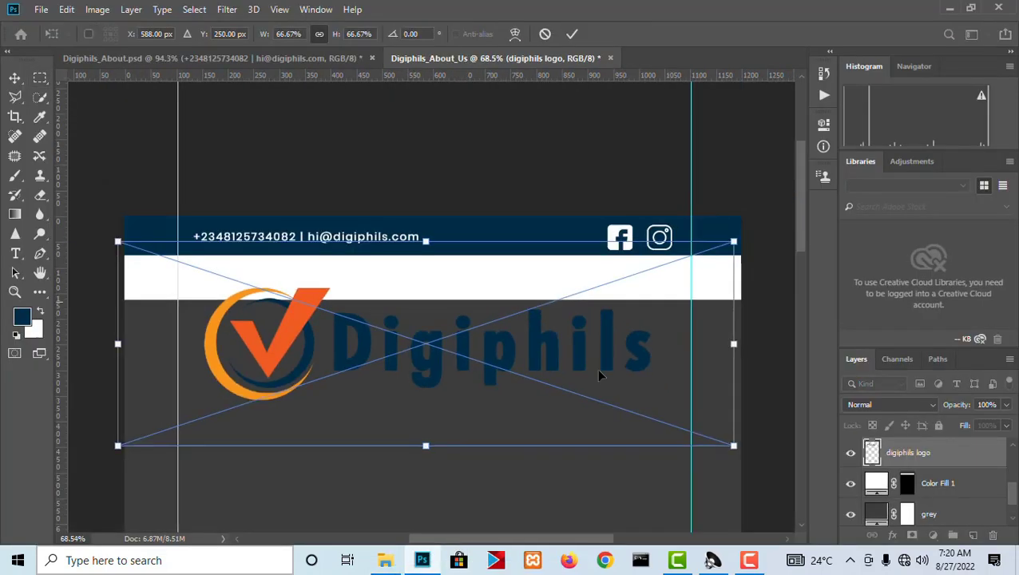
pyautogui.moveTo(734, 448); pyautogui.dragTo(293, 286)
pyautogui.press('Return')
pyautogui.scroll(2, 318, 187)
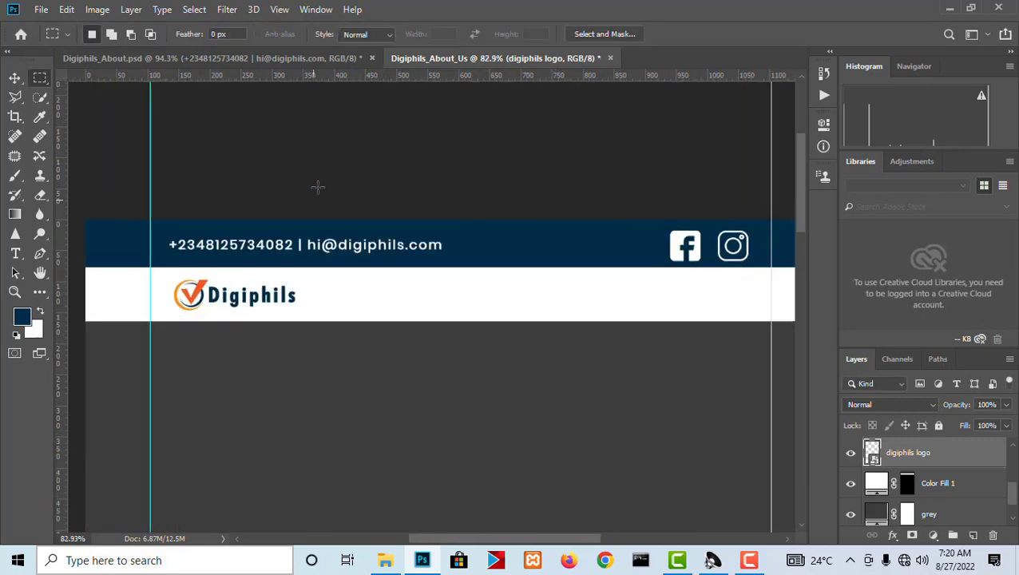
# Examine the font, size and color of the navigation menu text in the reference design Digiphils_About.psd.
pyautogui.click(14, 77)
pyautogui.click(207, 57)
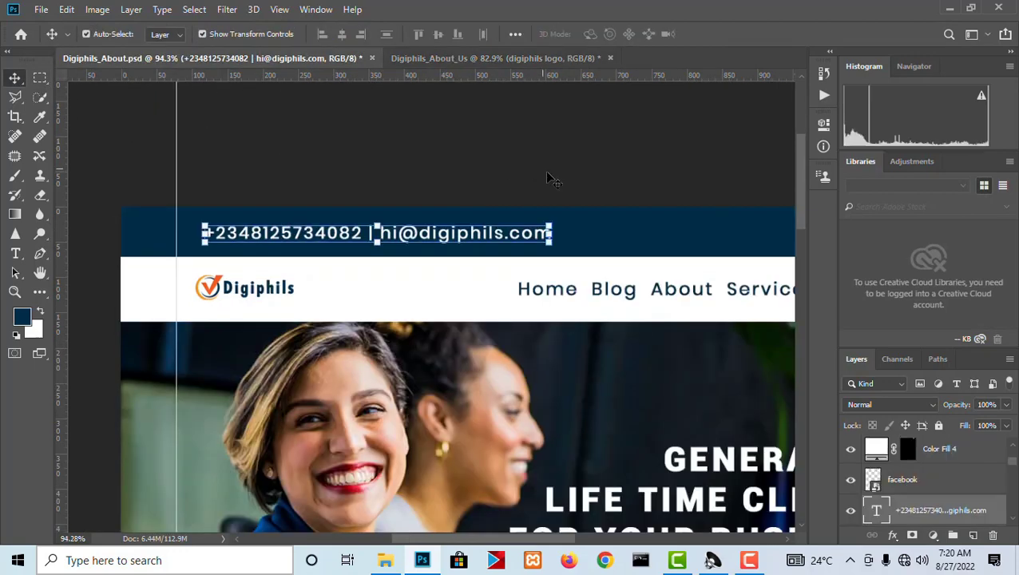
pyautogui.scroll(-5, 236, 234)
pyautogui.scroll(6, 591, 257)
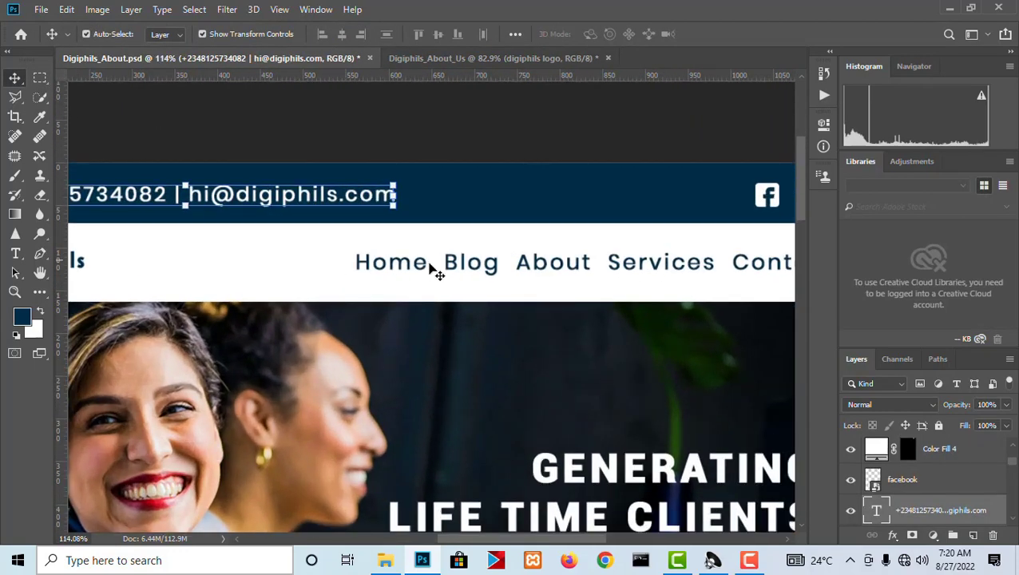
pyautogui.scroll(-4, 431, 269)
pyautogui.scroll(4, 519, 266)
pyautogui.click(505, 269)
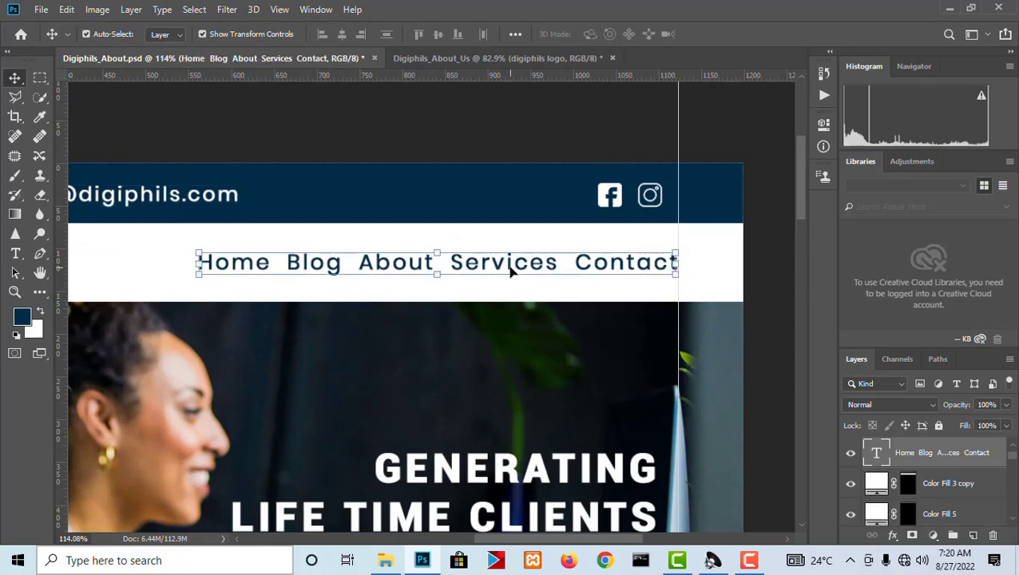
pyautogui.doubleClick(391, 271)
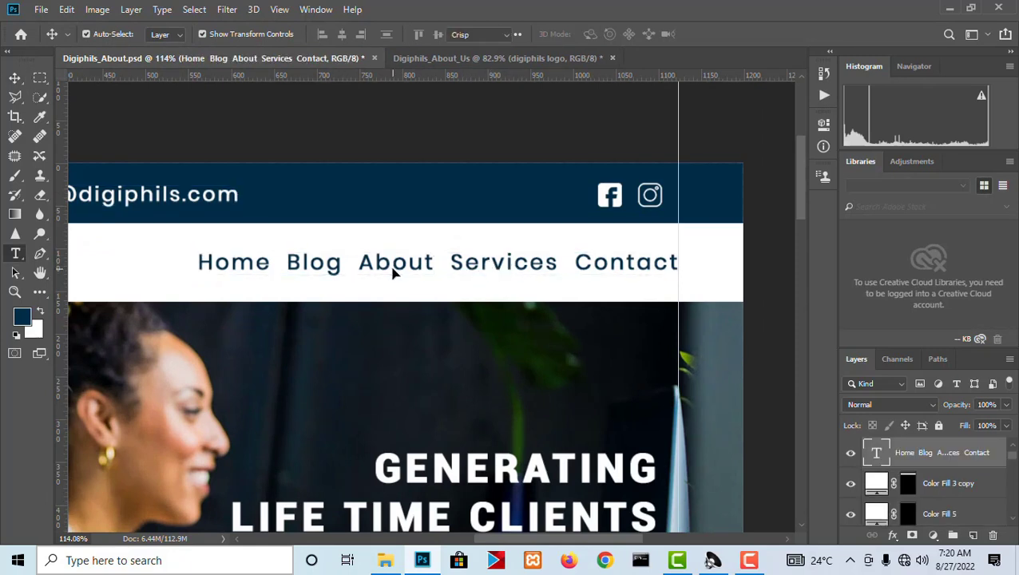
pyautogui.hotkey('ctrl', 'a')
pyautogui.hotkey('ctrl', 'c')
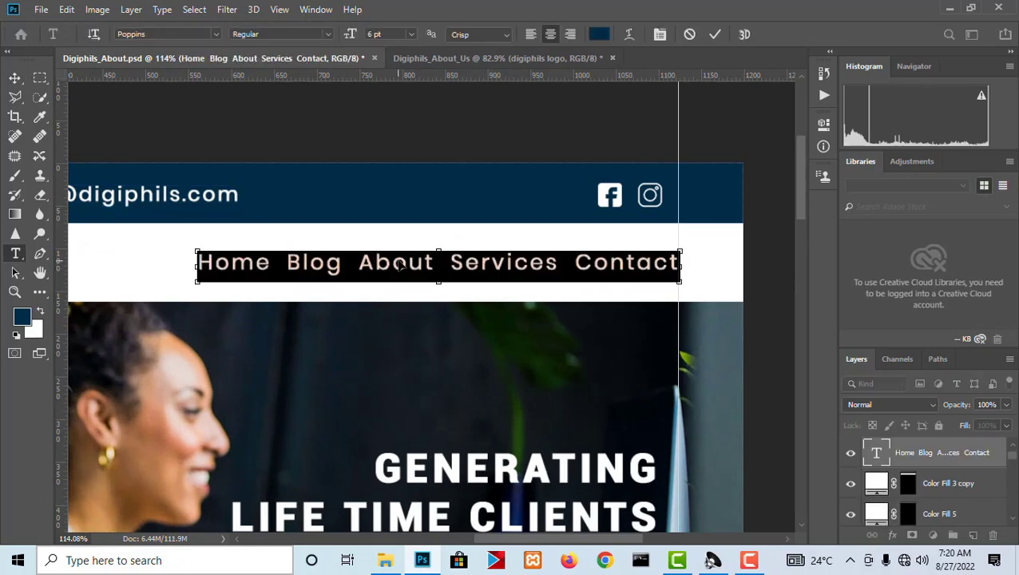
# Add the navigation menu text "Home Blog About Services Contact" to the white strip of Digiphils_About_Us by pasting the copied reference text.
pyautogui.click(459, 59)
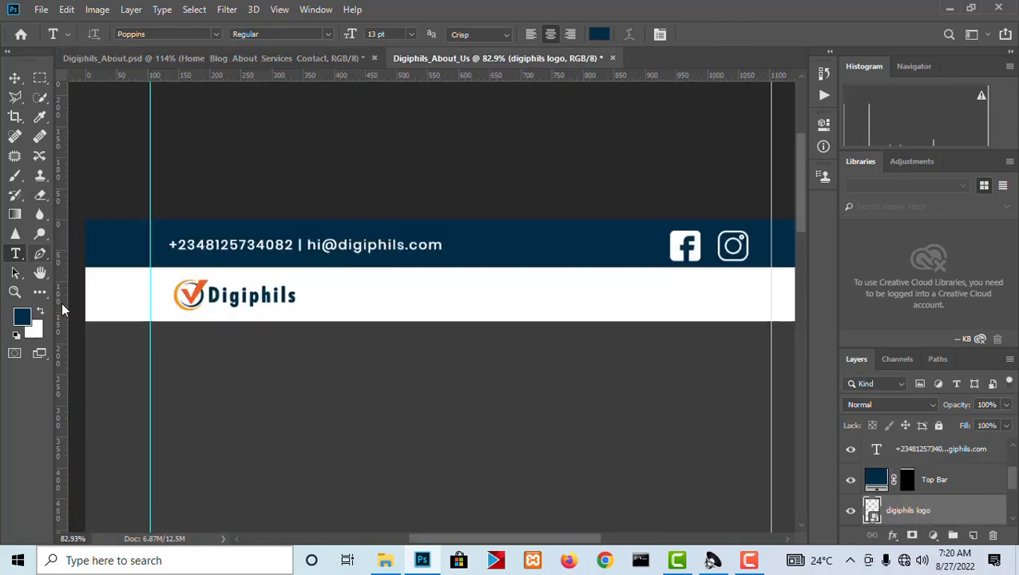
pyautogui.click(496, 294)
pyautogui.write('Hom')
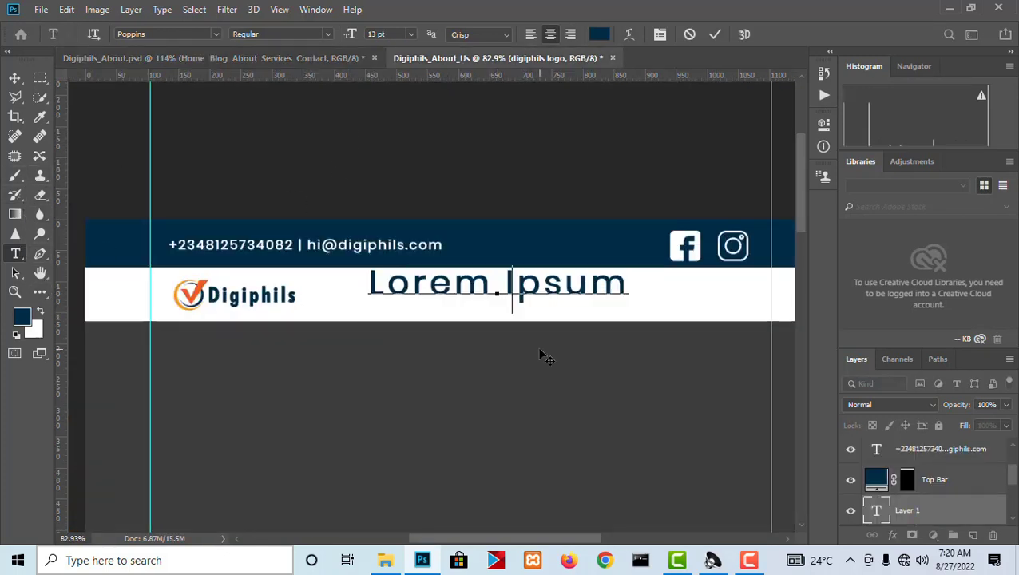
pyautogui.write('e')
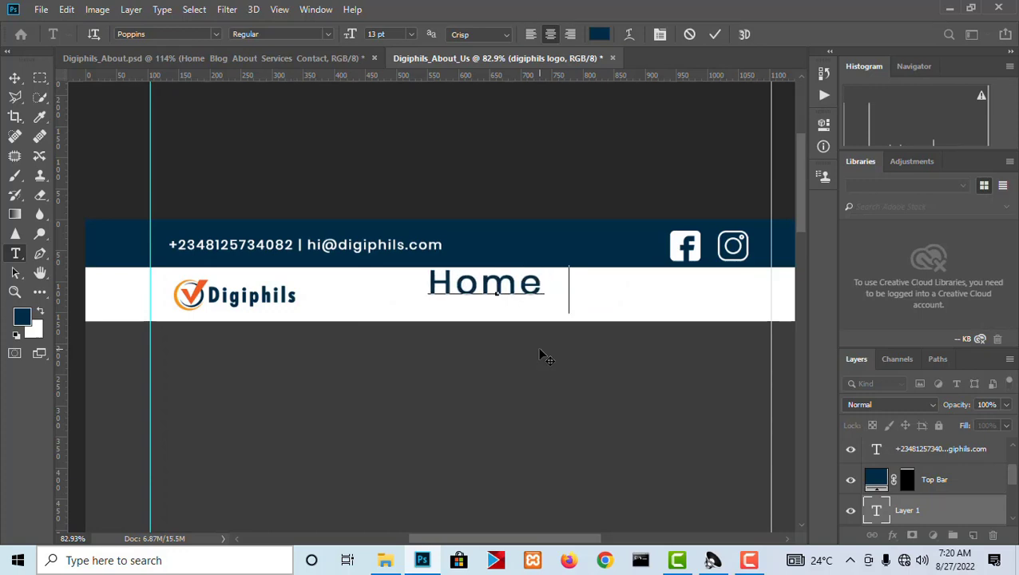
pyautogui.write(' Abo')
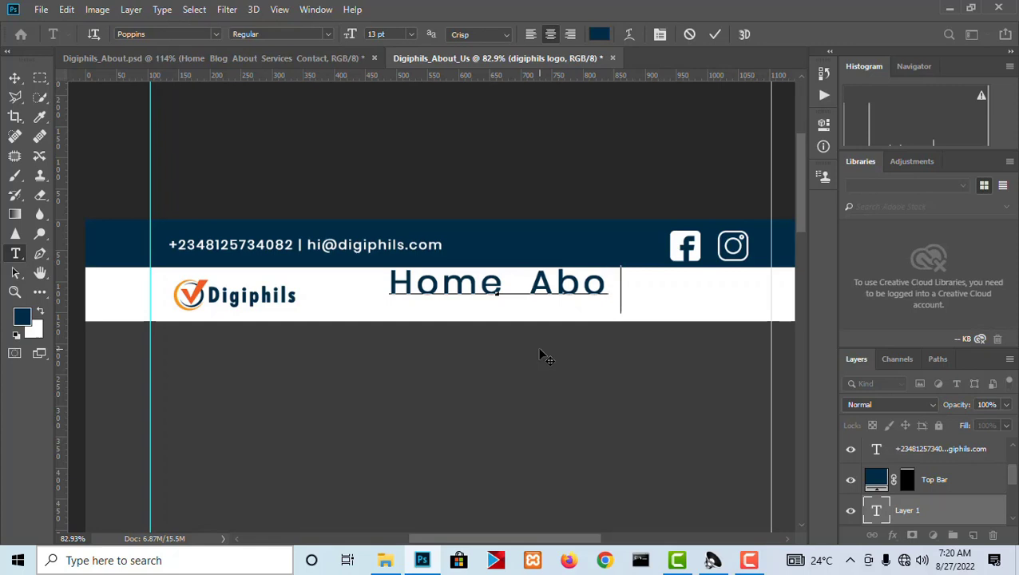
pyautogui.write('ut')
pyautogui.hotkey('ctrl', 'a')
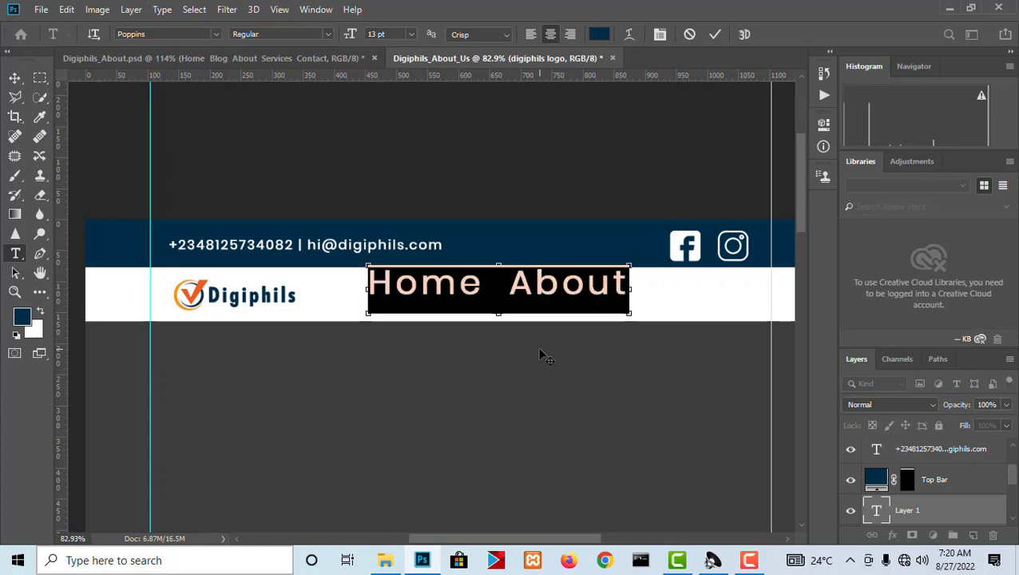
pyautogui.hotkey('ctrl', 'v')
pyautogui.click(14, 77)
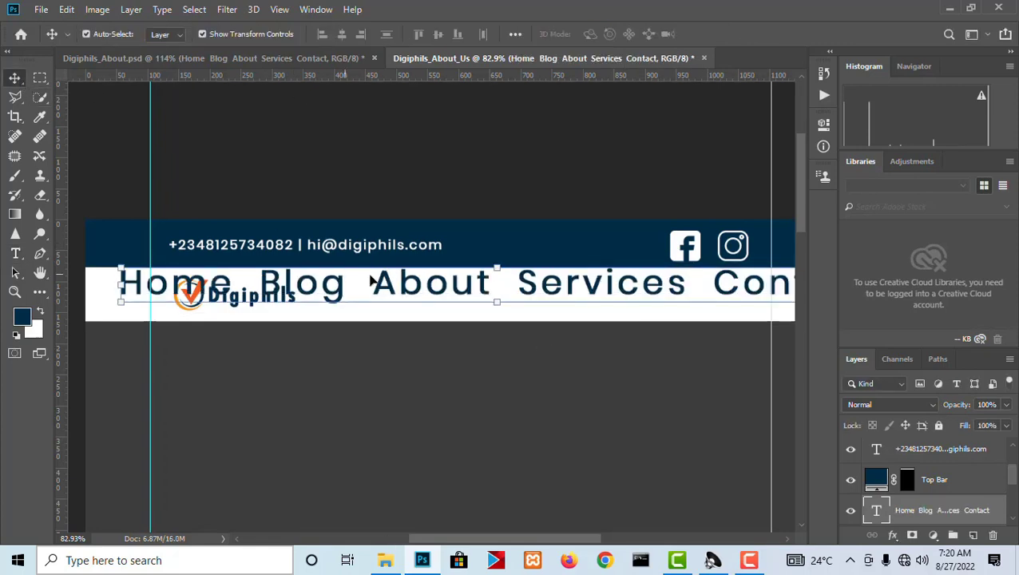
# Set the navigation menu text size to 5 pt, keeping the Poppins Regular font.
pyautogui.press('t')
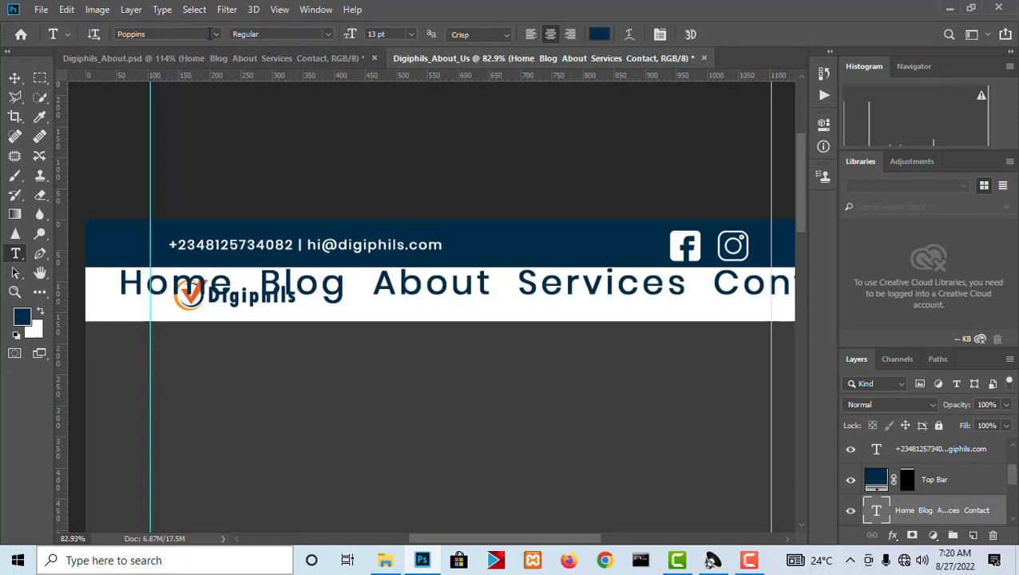
pyautogui.click(214, 35)
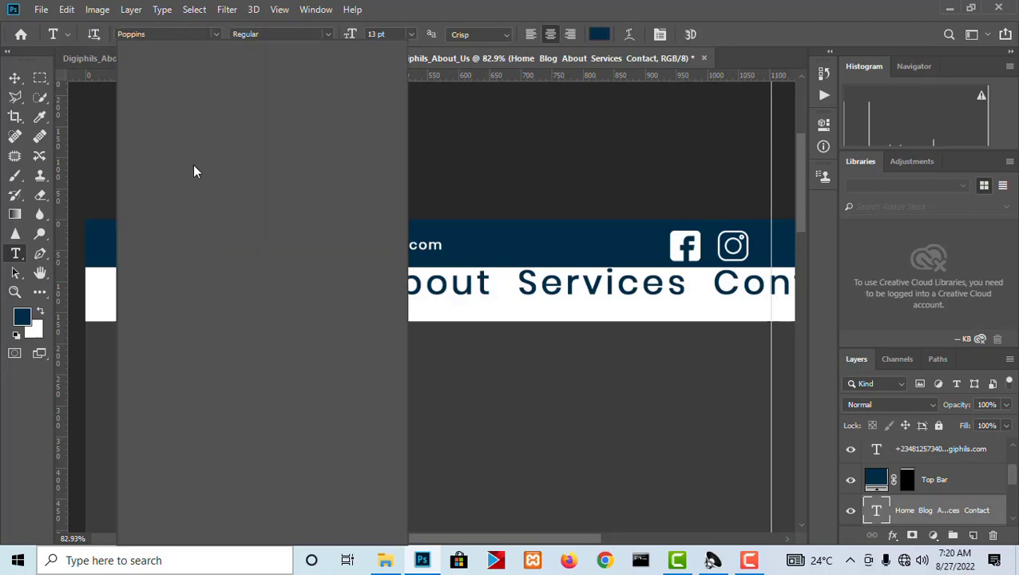
pyautogui.click(263, 40)
pyautogui.click(328, 34)
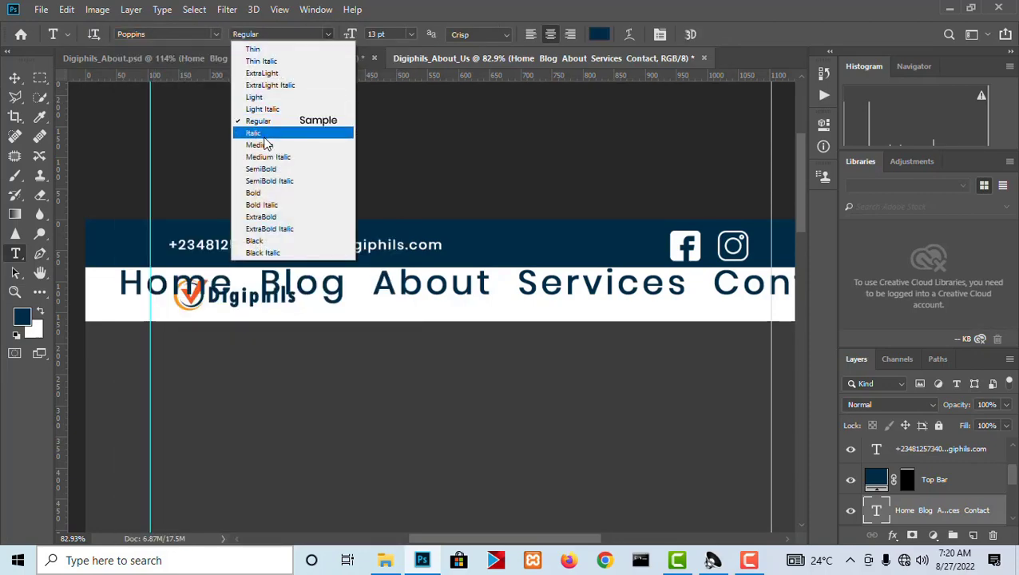
pyautogui.click(393, 34)
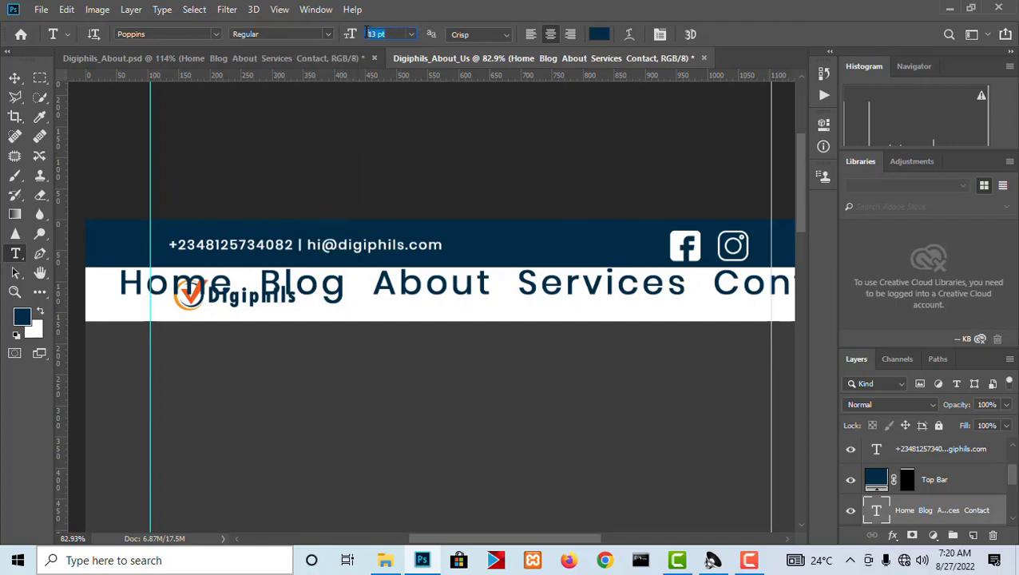
pyautogui.moveTo(356, 35); pyautogui.dragTo(355, 34)
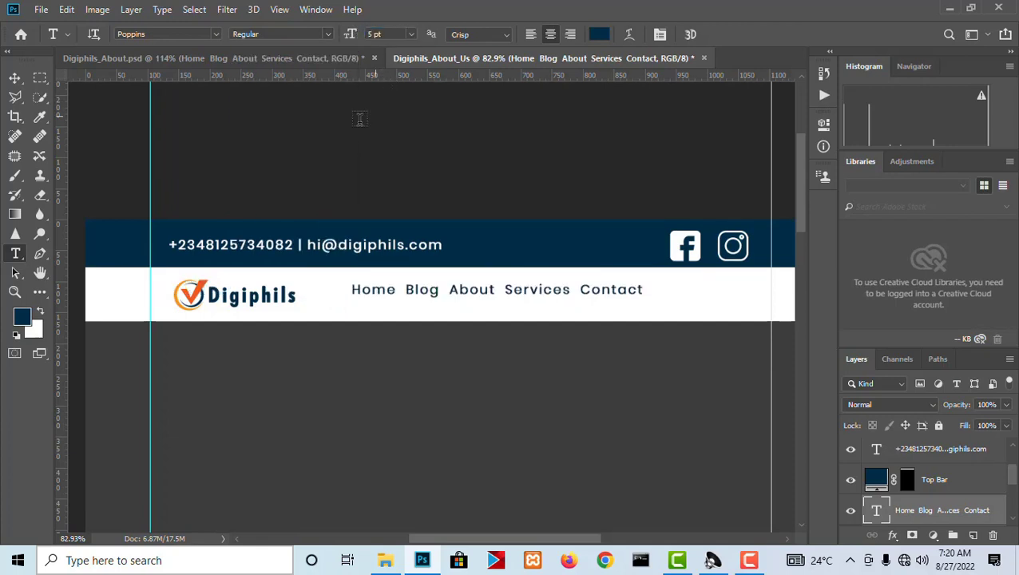
# Scale up the navigation menu text and move it within the white strip so it ends below the Instagram icon.
pyautogui.click(39, 78)
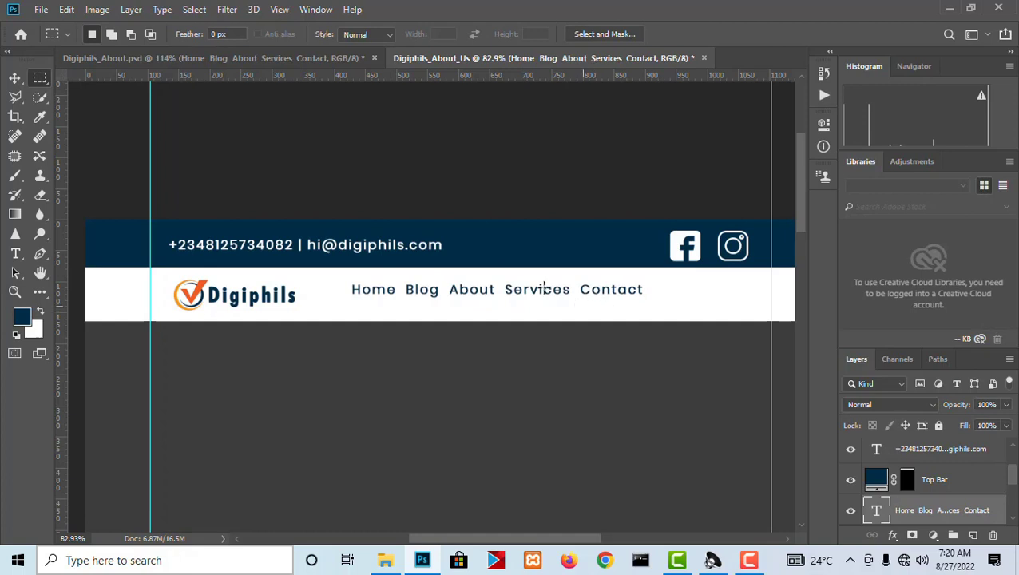
pyautogui.click(11, 78)
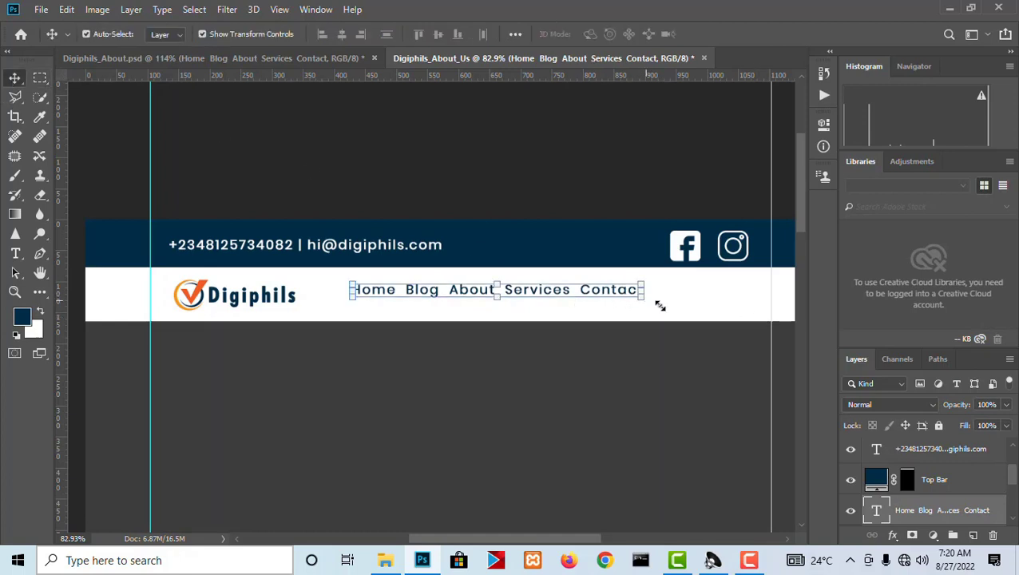
pyautogui.moveTo(660, 306); pyautogui.dragTo(687, 305)
pyautogui.press('Return')
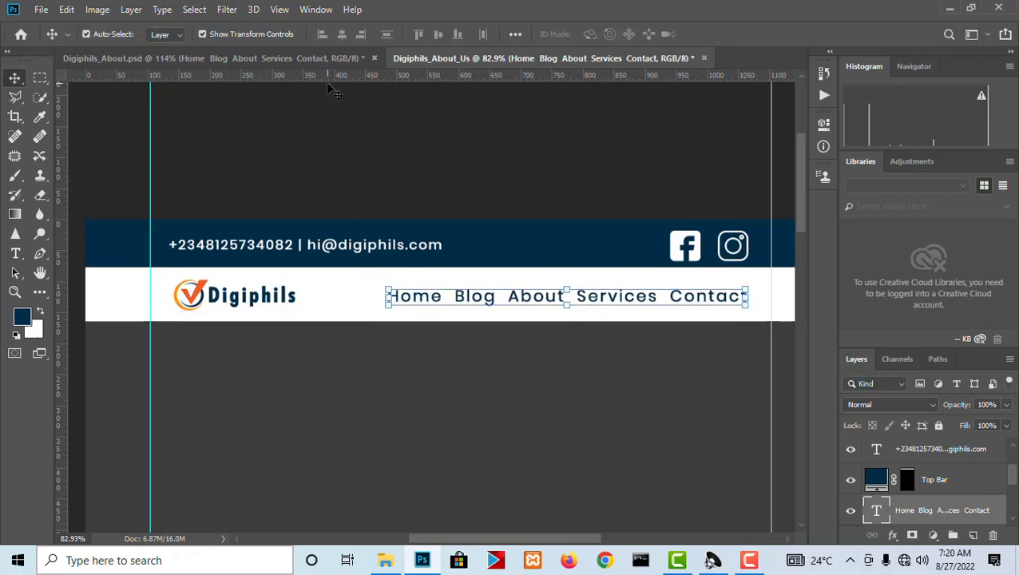
# Set the menu text size to 6 pt and shift it until its end lines up with the Instagram icon.
pyautogui.press('t')
pyautogui.click(409, 35)
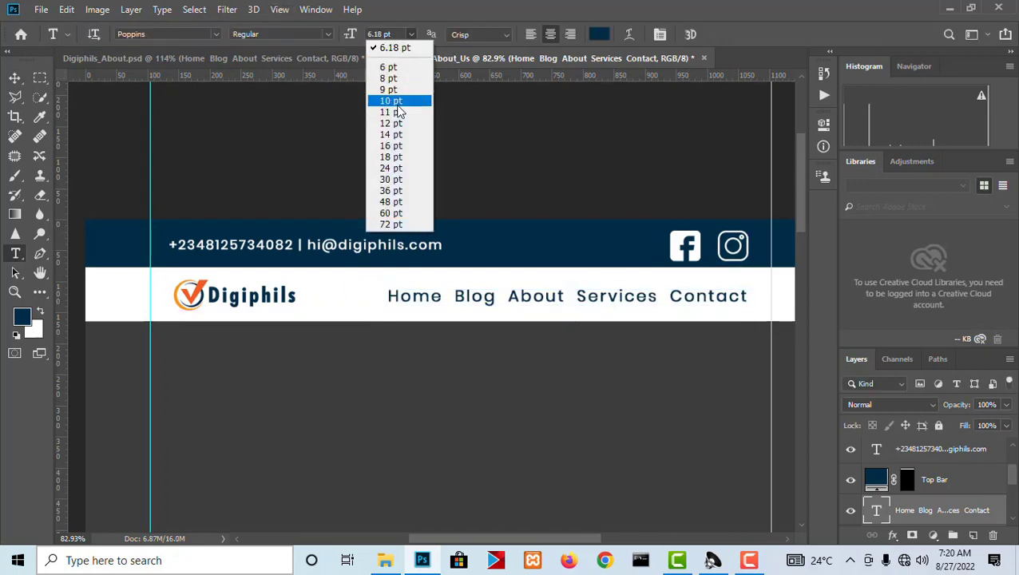
pyautogui.click(393, 68)
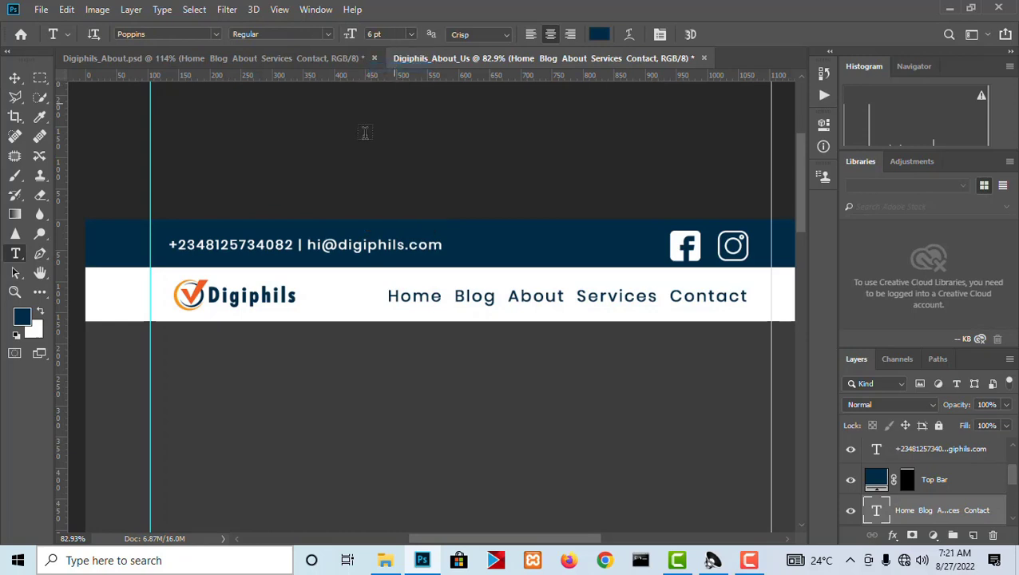
pyautogui.press('v')
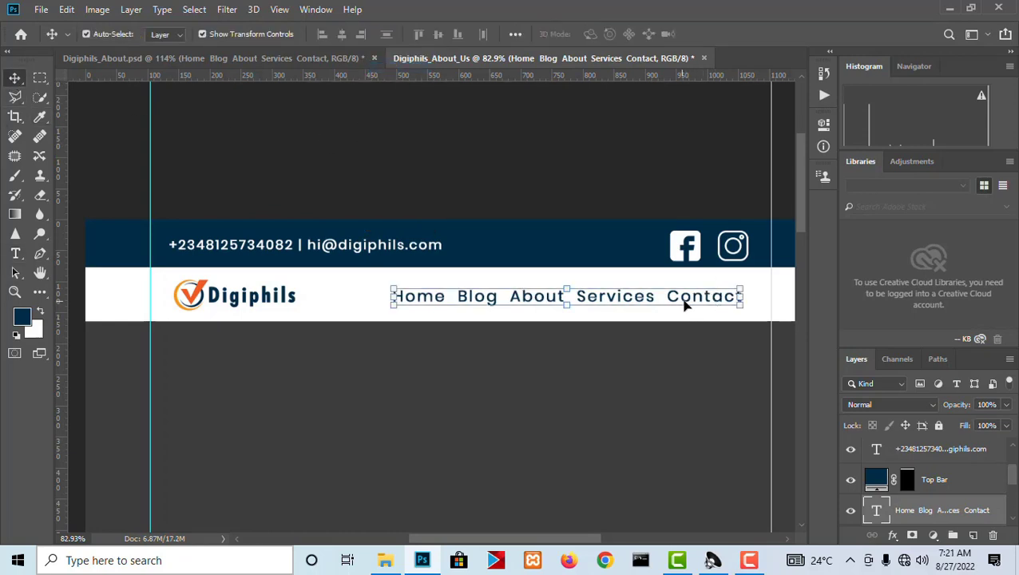
pyautogui.moveTo(685, 304); pyautogui.dragTo(692, 304)
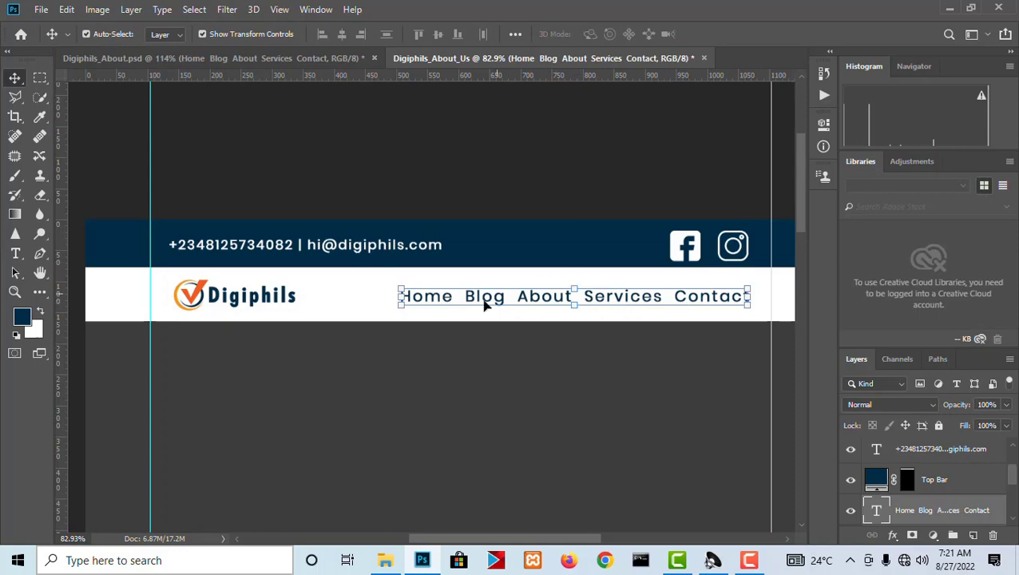
# Compare the finished header with Digiphils_About.psd and examine the hero section below the reference header.
pyautogui.click(519, 406)
pyautogui.scroll(-3, 464, 217)
pyautogui.scroll(2, 465, 218)
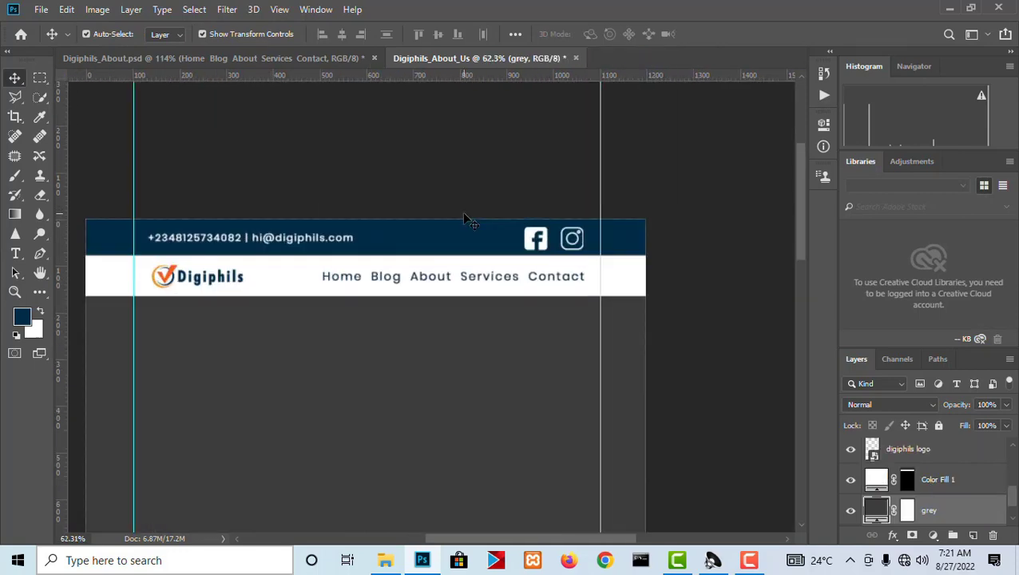
pyautogui.click(312, 59)
pyautogui.scroll(-3, 617, 302)
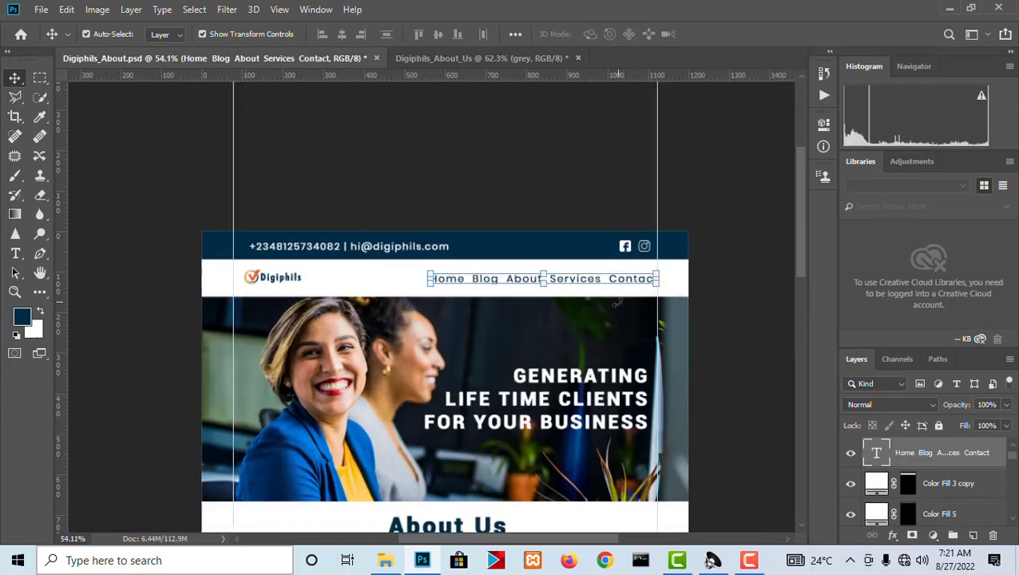
pyautogui.scroll(2, 488, 345)
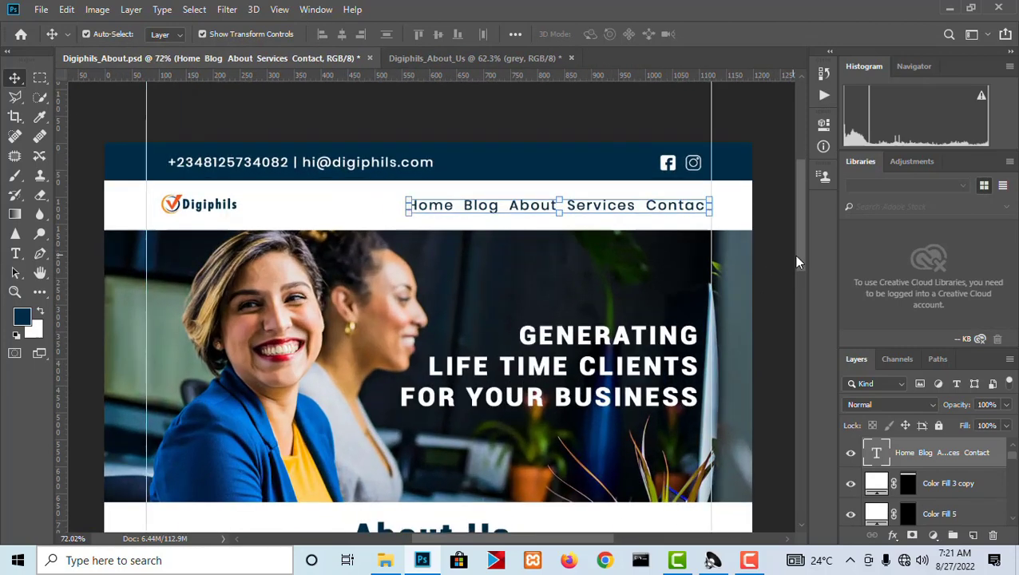
pyautogui.scroll(-2, 803, 280)
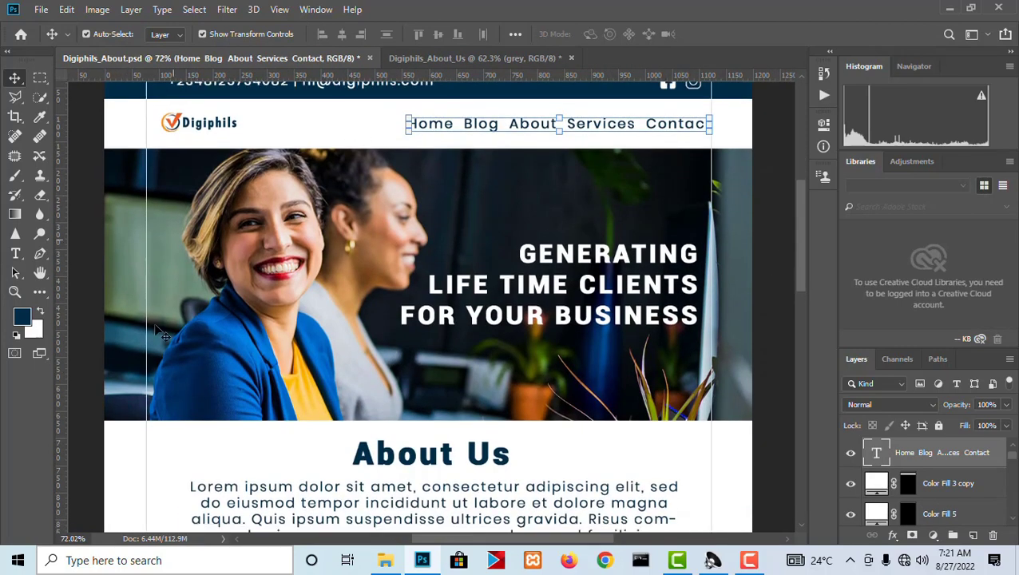
pyautogui.click(486, 64)
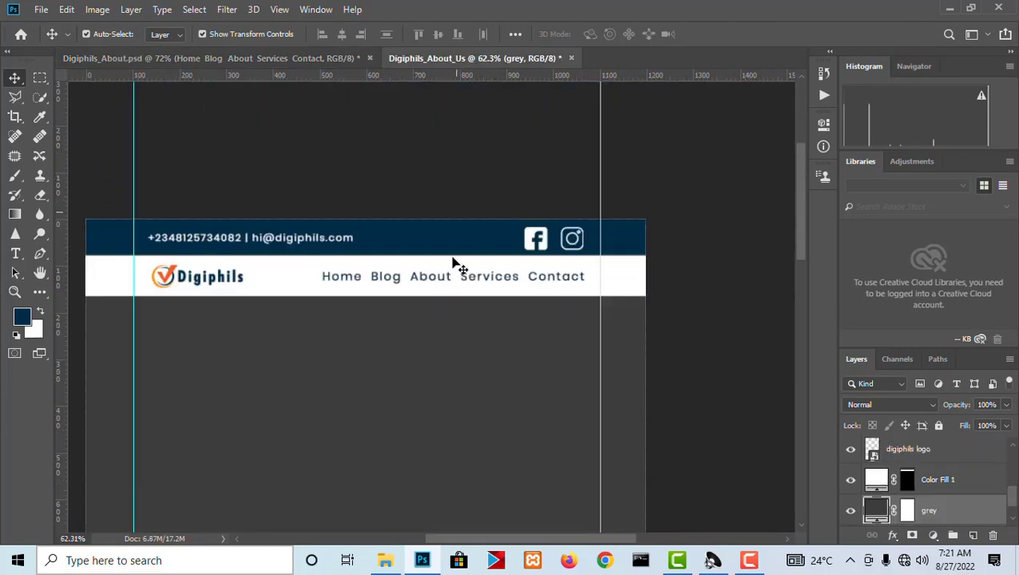
pyautogui.scroll(-3, 585, 257)
pyautogui.scroll(1, 585, 257)
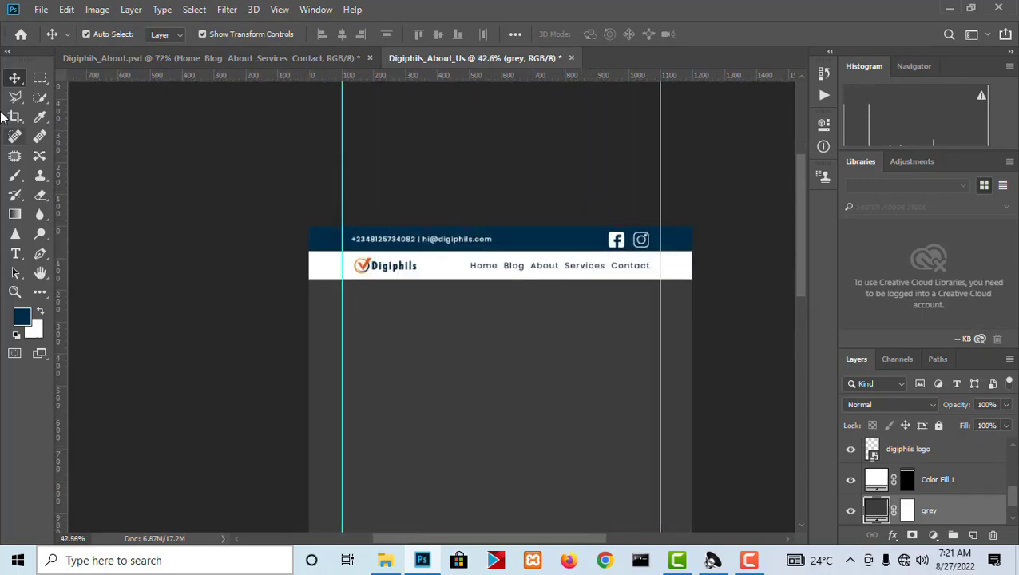
pyautogui.click(40, 77)
pyautogui.scroll(1, 377, 278)
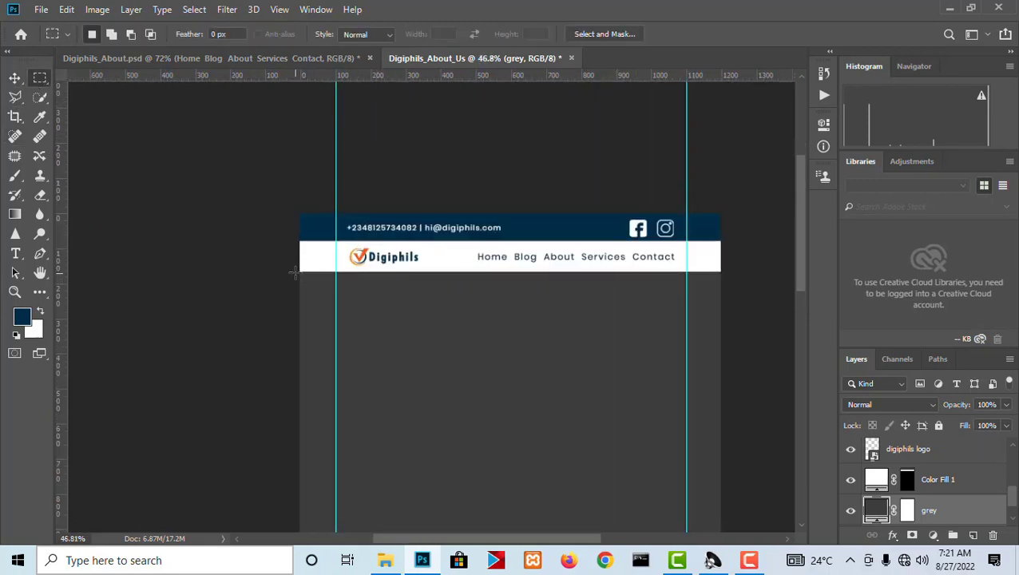
pyautogui.moveTo(300, 272); pyautogui.dragTo(773, 464)
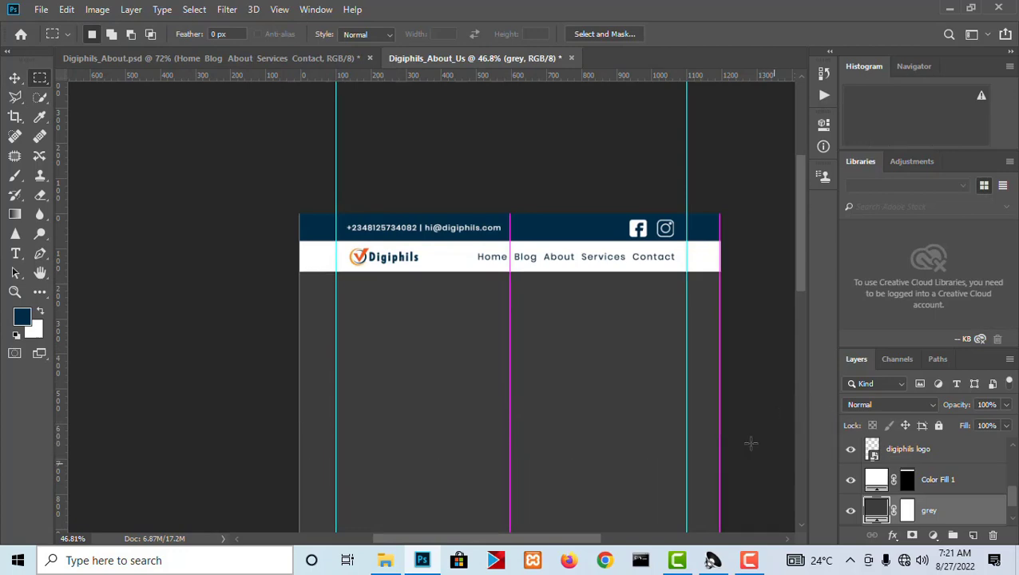
pyautogui.click(261, 58)
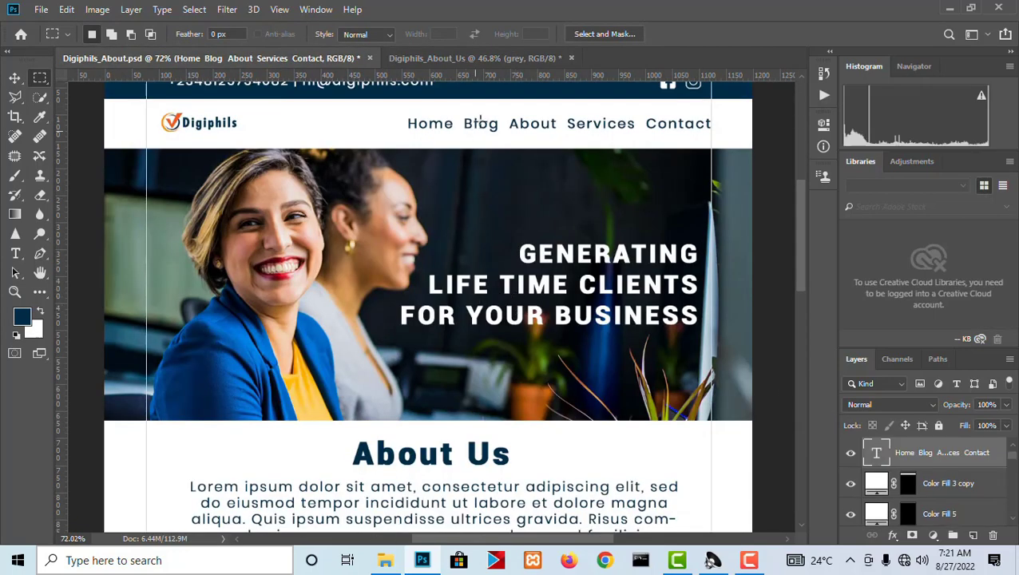
pyautogui.click(441, 58)
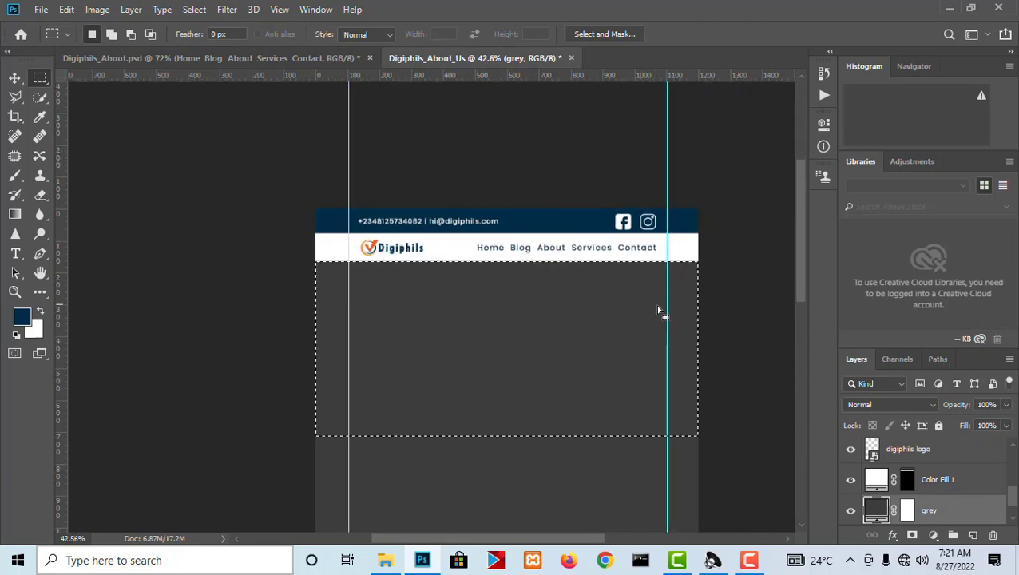
# Clear the selection and draw a dark blue full-width rectangle about 1203 by 509 px directly below the white header strip.
pyautogui.click(40, 291)
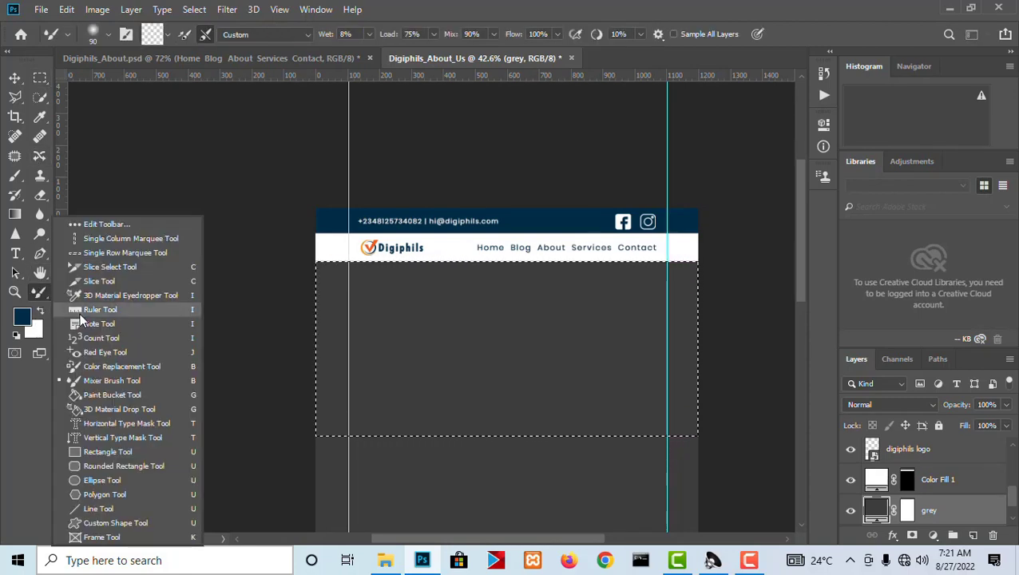
pyautogui.click(94, 453)
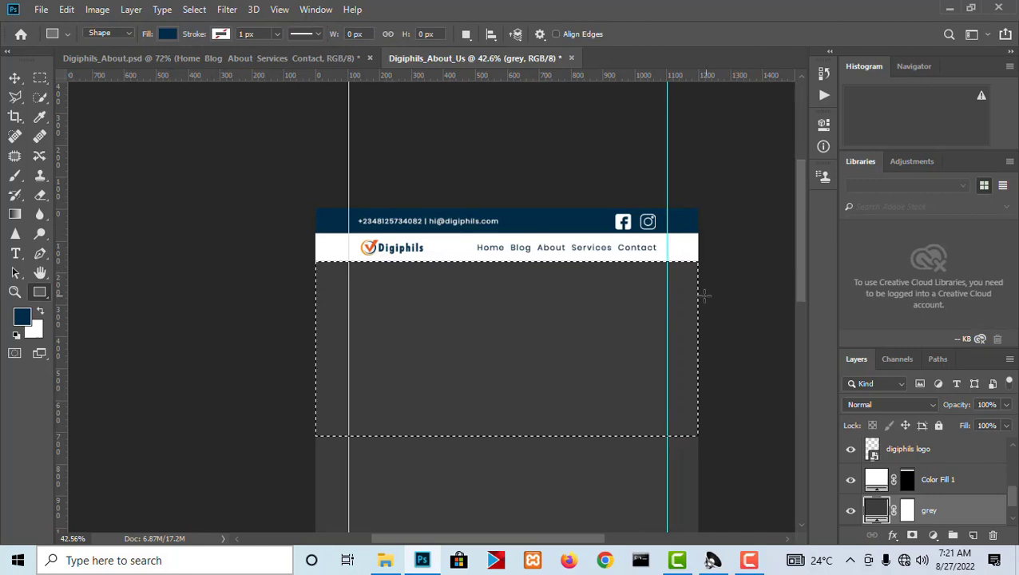
pyautogui.hotkey('ctrl', 'd')
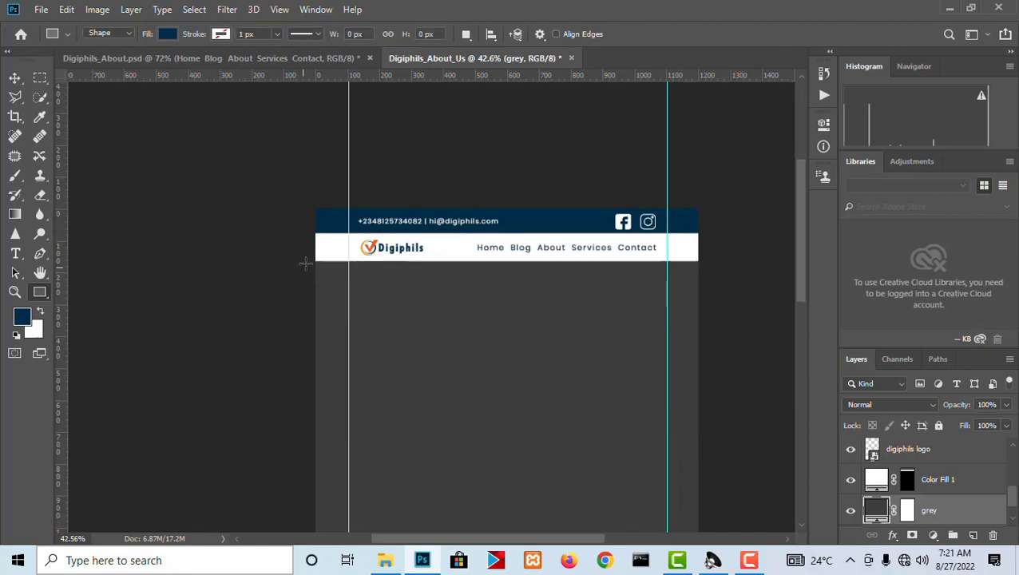
pyautogui.moveTo(316, 260); pyautogui.dragTo(698, 421)
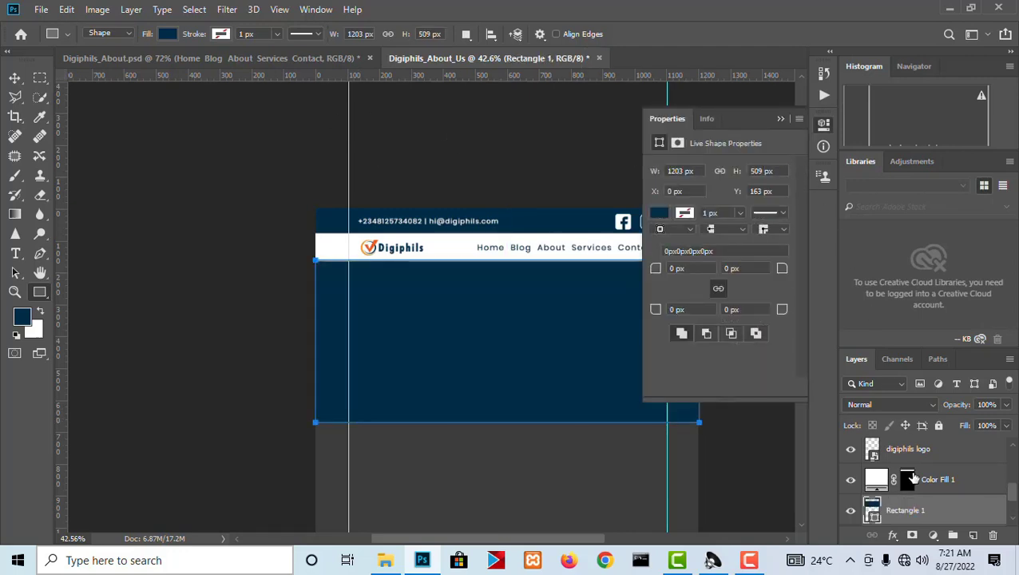
# Rename the new rectangle layer as Hero and collapse its shape properties.
pyautogui.doubleClick(906, 510)
pyautogui.write('Hero')
pyautogui.press('Return')
pyautogui.click(823, 132)
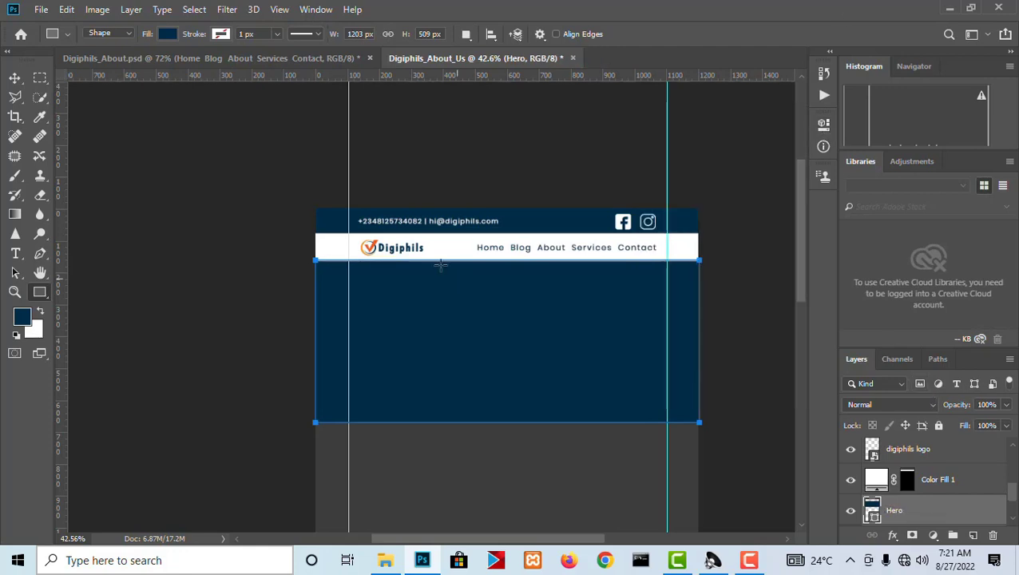
# Nudge the Hero rectangle so its upper edge meets the lower edge of the white header strip.
pyautogui.scroll(4, 442, 266)
pyautogui.click(16, 78)
pyautogui.scroll(2, 547, 283)
pyautogui.scroll(2, 559, 292)
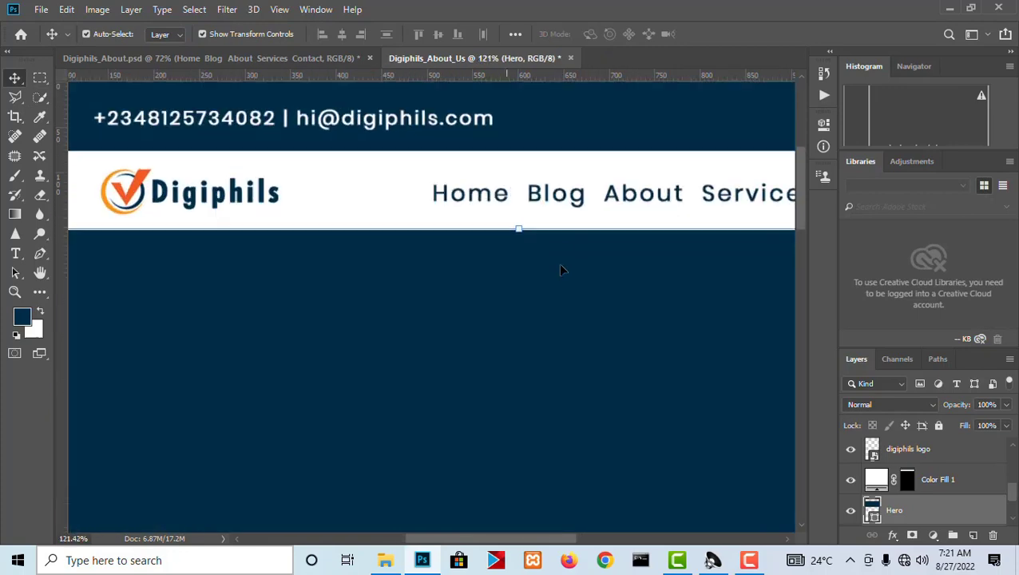
pyautogui.scroll(-2, 518, 209)
pyautogui.moveTo(523, 299)
pyautogui.mouseDown()
pyautogui.moveTo(523, 311)
pyautogui.moveTo(522, 301)
pyautogui.mouseUp()
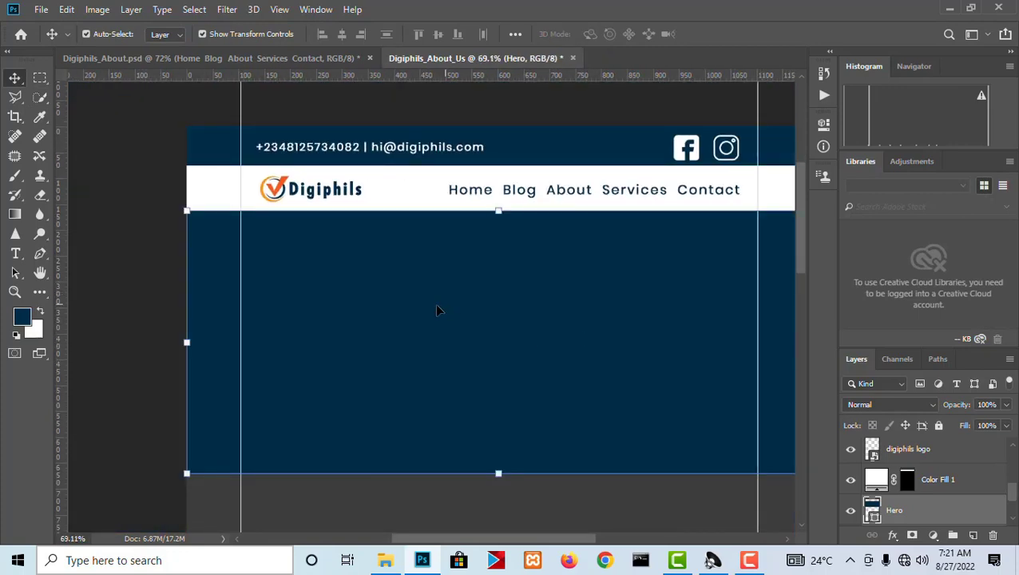
# Place the digiphils-about-us-the-best-leads-generation image from the web design assets folder into the page over the Hero rectangle.
pyautogui.scroll(-2, 436, 310)
pyautogui.scroll(2, 511, 322)
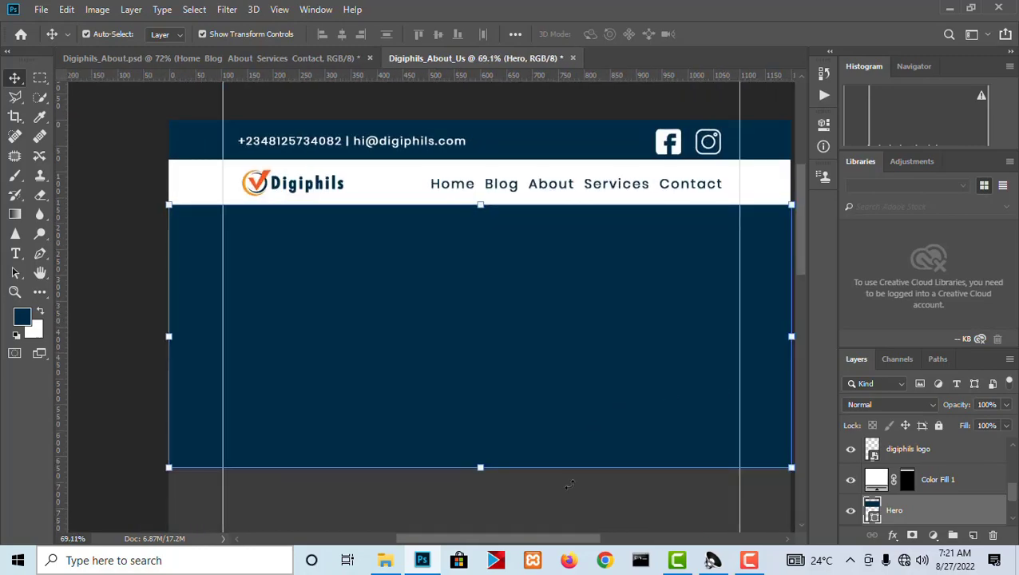
pyautogui.click(385, 560)
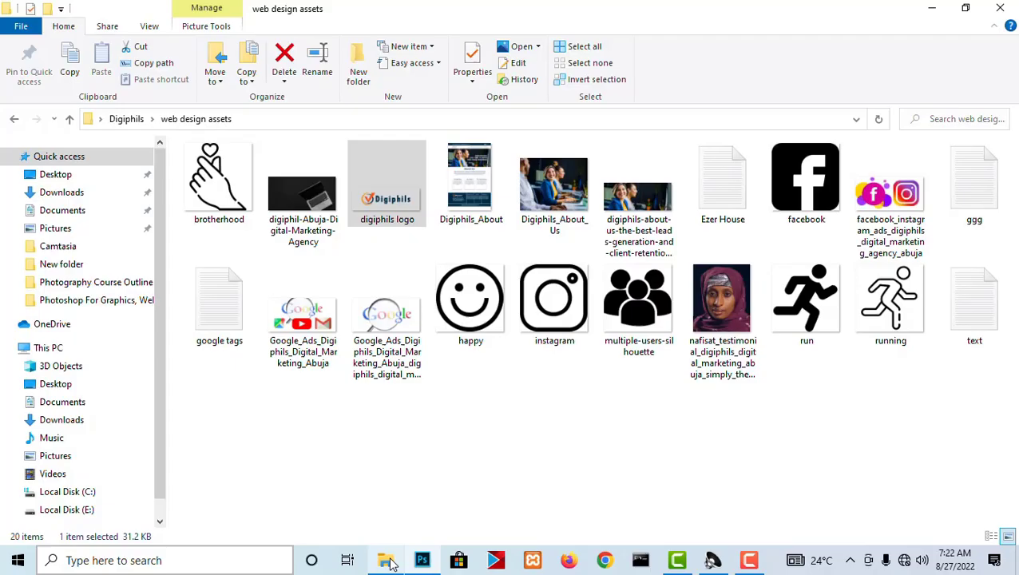
pyautogui.click(554, 192)
pyautogui.click(651, 206)
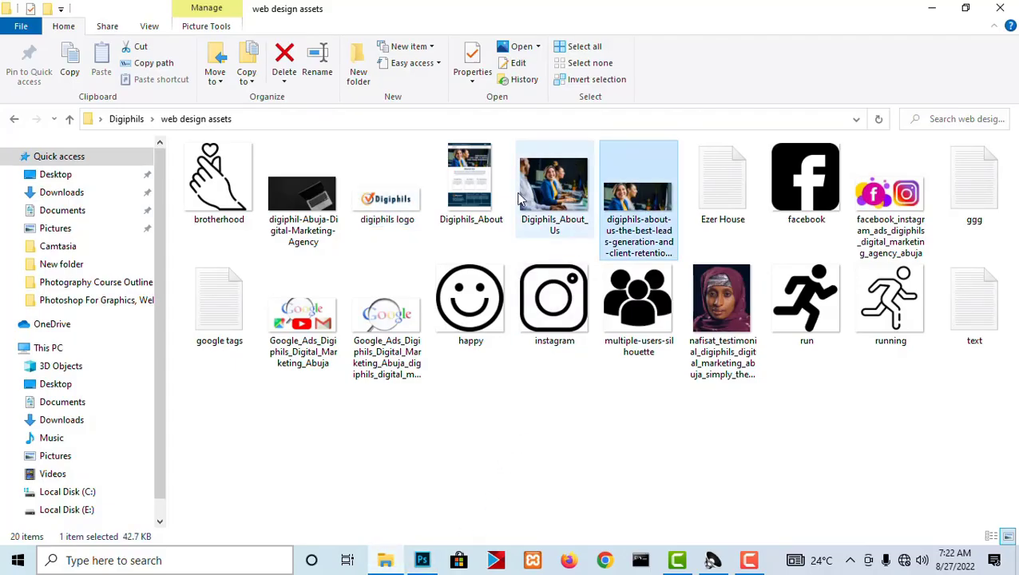
pyautogui.click(561, 199)
pyautogui.click(639, 200)
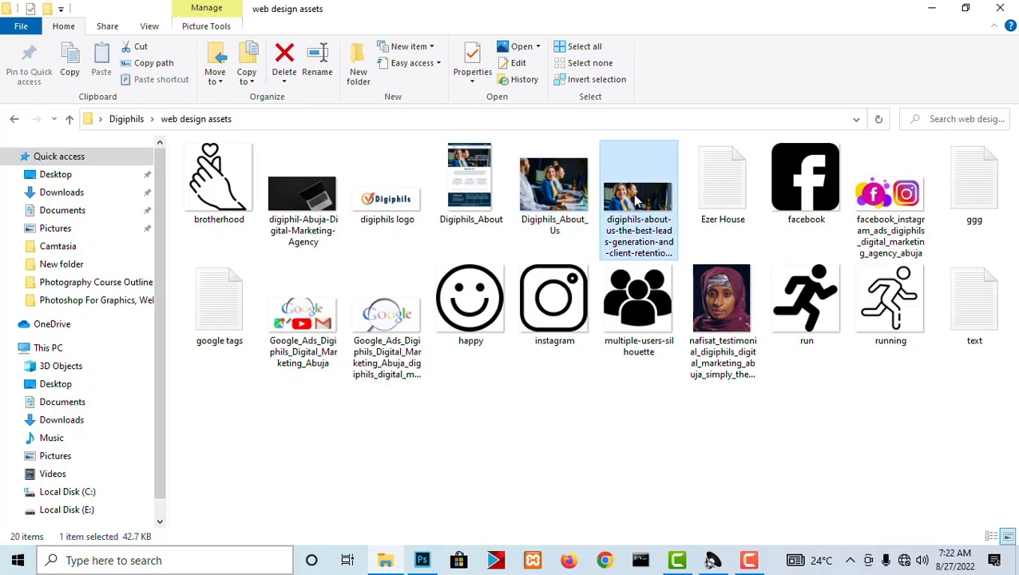
pyautogui.moveTo(636, 200); pyautogui.dragTo(477, 287)
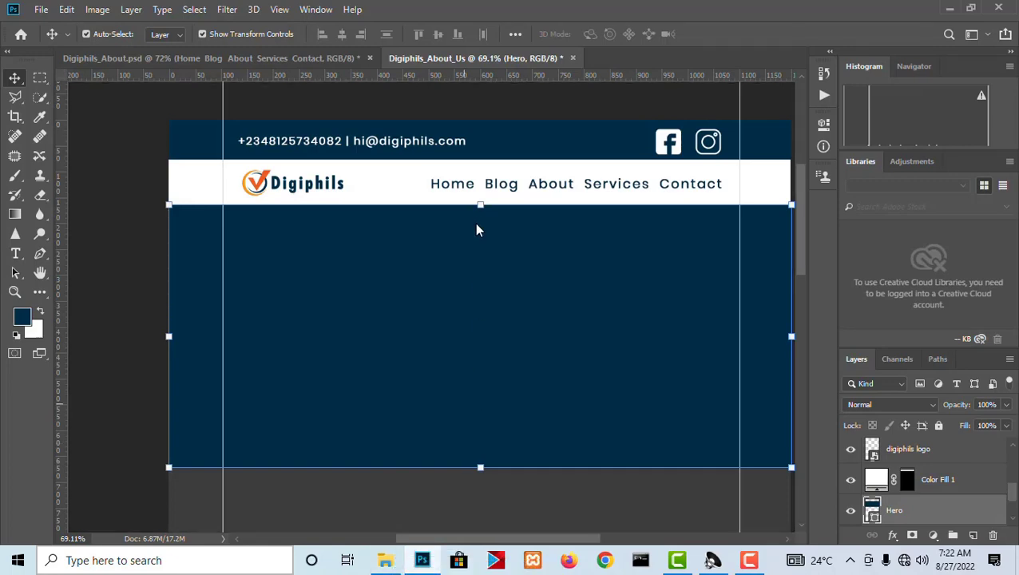
pyautogui.moveTo(479, 253); pyautogui.dragTo(479, 253)
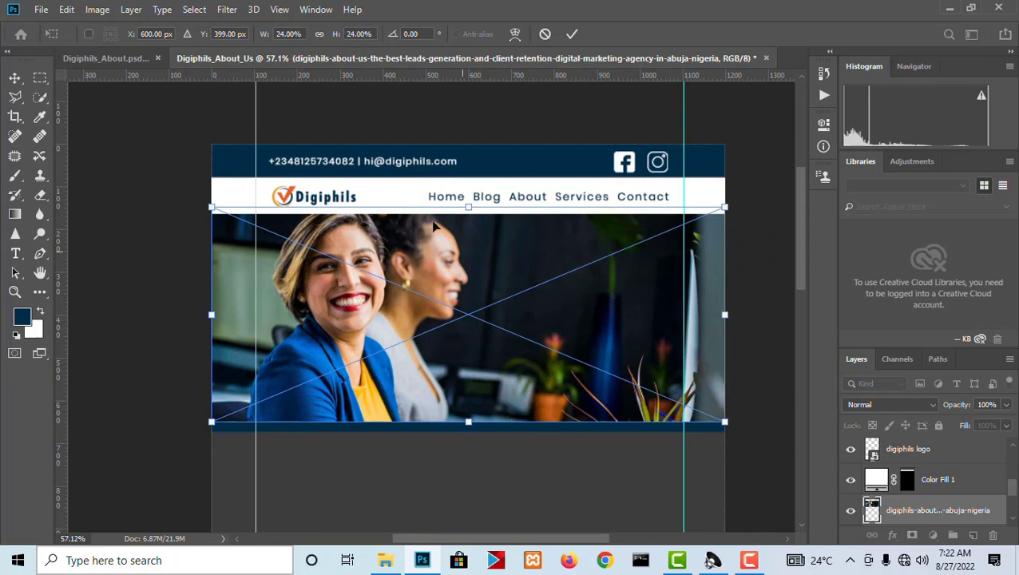
# Scale the placed photo to about 25% and align its upper edge with the lower edge of the white header strip.
pyautogui.moveTo(426, 286); pyautogui.dragTo(484, 280)
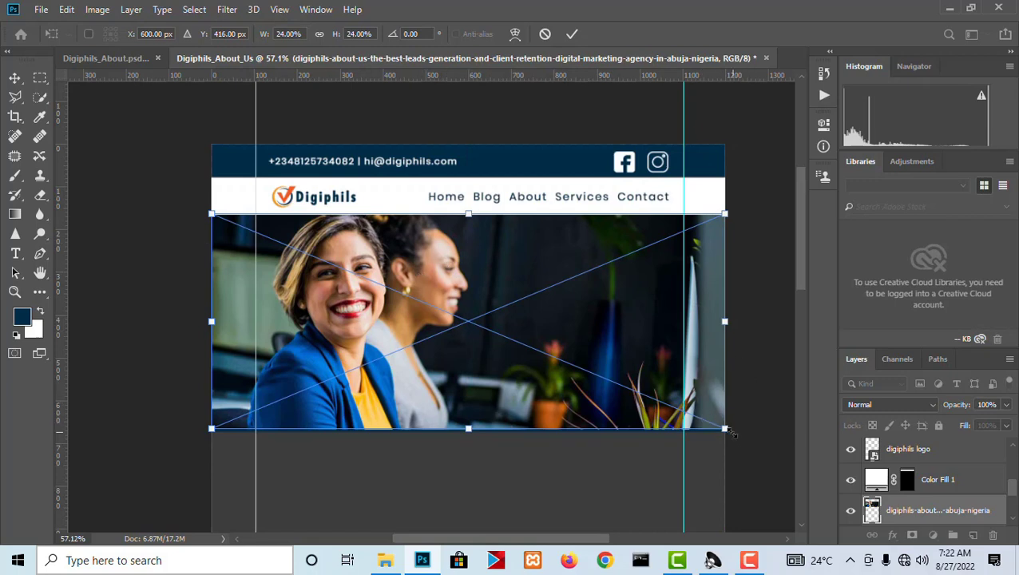
pyautogui.moveTo(725, 428); pyautogui.dragTo(739, 432)
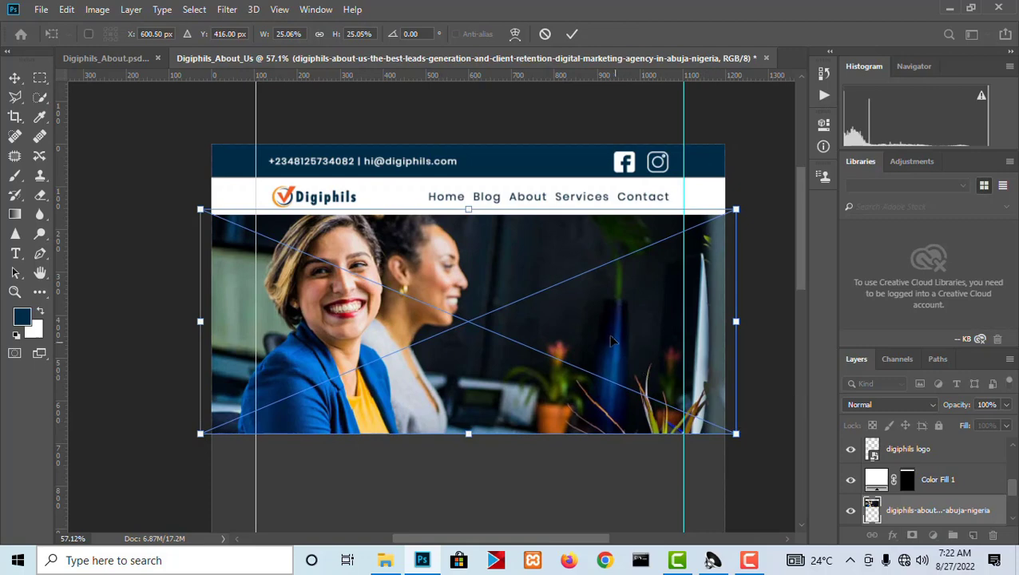
pyautogui.moveTo(612, 339); pyautogui.dragTo(611, 344)
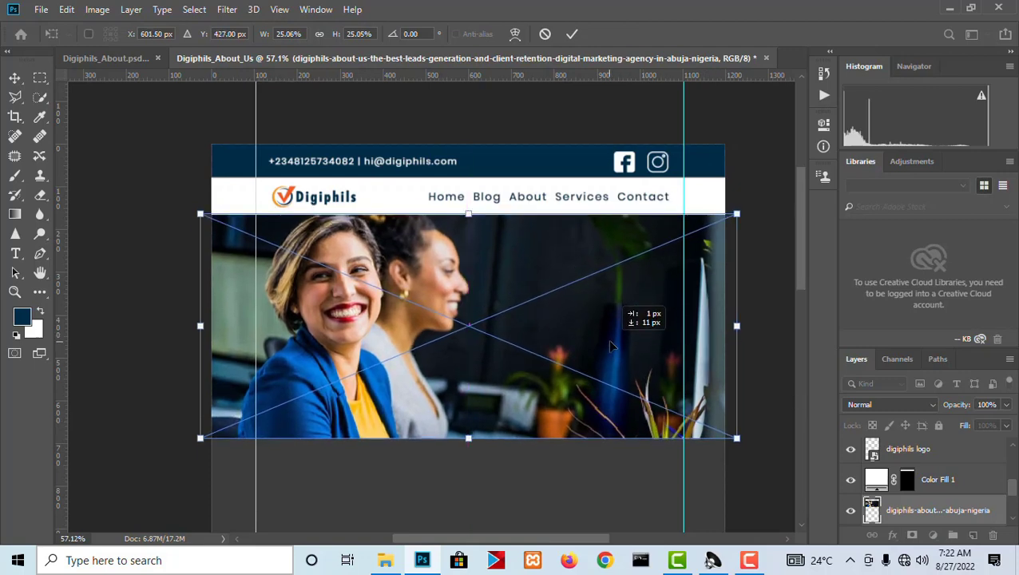
pyautogui.press('Return')
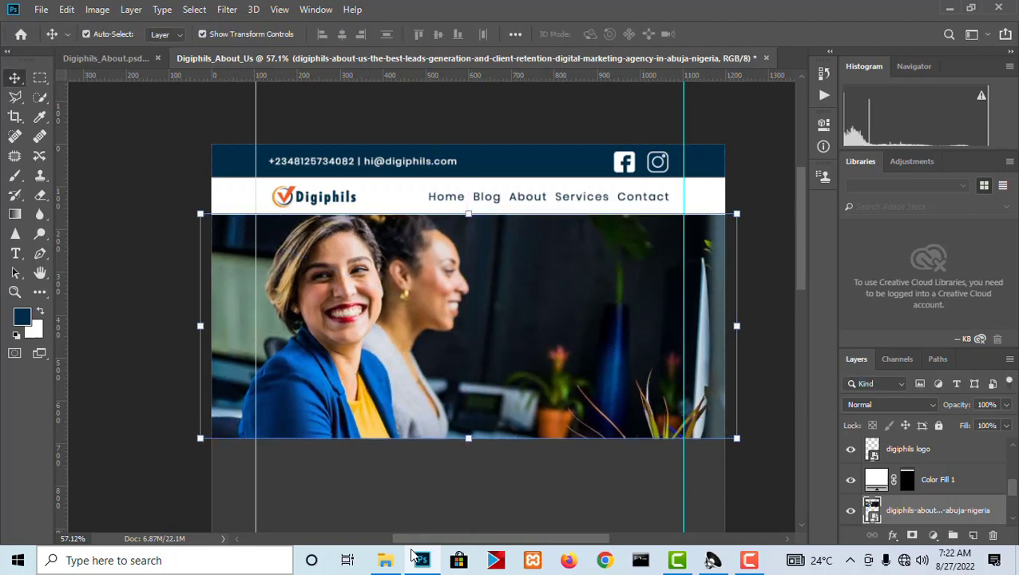
# Place the Digiphils_About_Us image from the web design assets folder lower on the page, and delete the previously placed hero photo.
pyautogui.click(391, 559)
pyautogui.moveTo(555, 189); pyautogui.dragTo(479, 291)
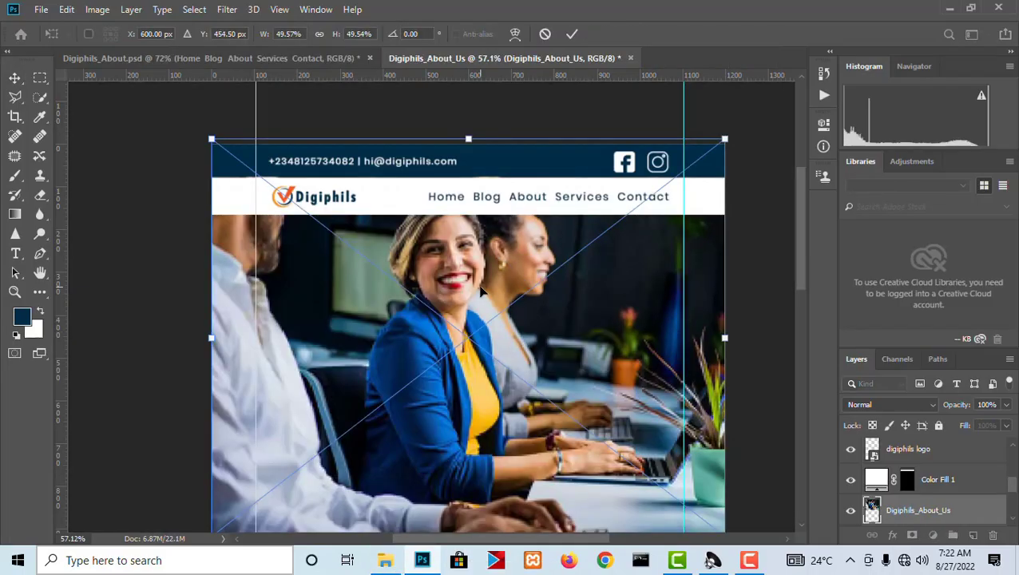
pyautogui.moveTo(559, 376); pyautogui.dragTo(548, 563)
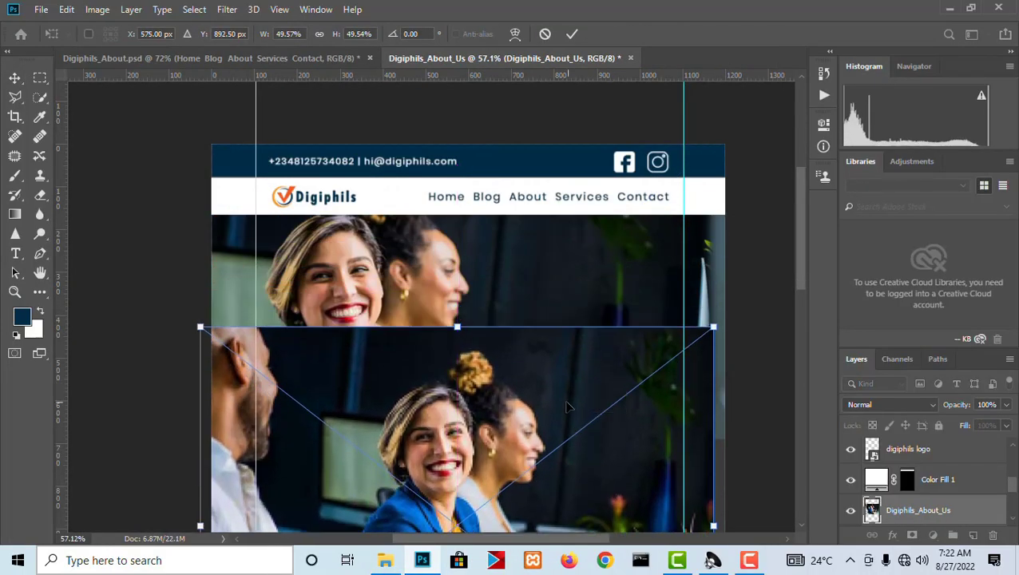
pyautogui.press('Return')
pyautogui.click(557, 242)
pyautogui.press('Delete')
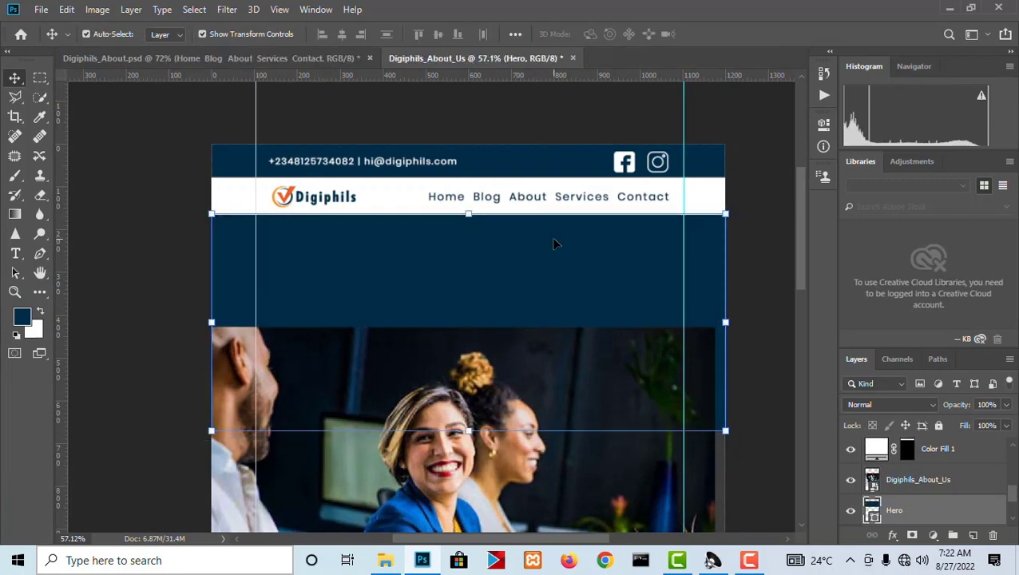
# Move the Digiphils_About_Us photo up over the Hero rectangle and enlarge it slightly beyond both page sides.
pyautogui.scroll(-4, 546, 226)
pyautogui.moveTo(523, 444); pyautogui.dragTo(533, 327)
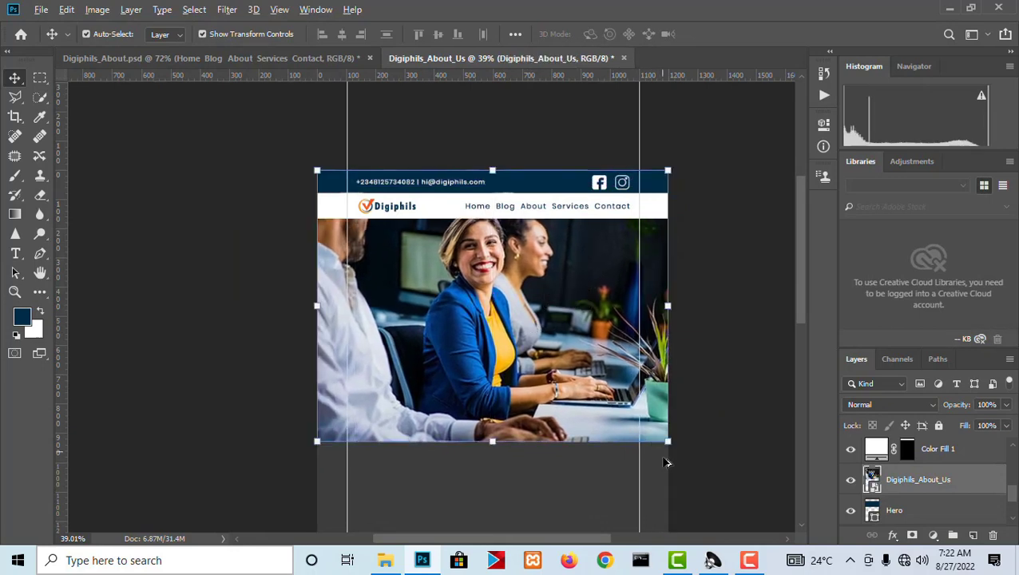
pyautogui.moveTo(676, 443); pyautogui.dragTo(691, 455)
pyautogui.moveTo(605, 392); pyautogui.dragTo(604, 410)
pyautogui.press('Return')
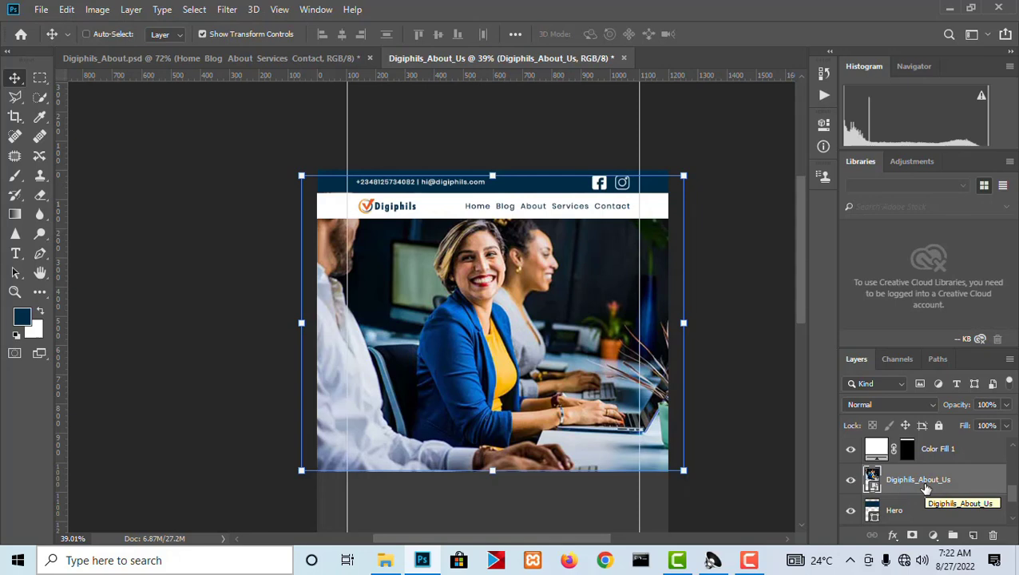
# Clip the Digiphils_About_Us photo to the Hero rectangle with a clipping mask.
pyautogui.hotkey('ctrl', 'alt', 'g')
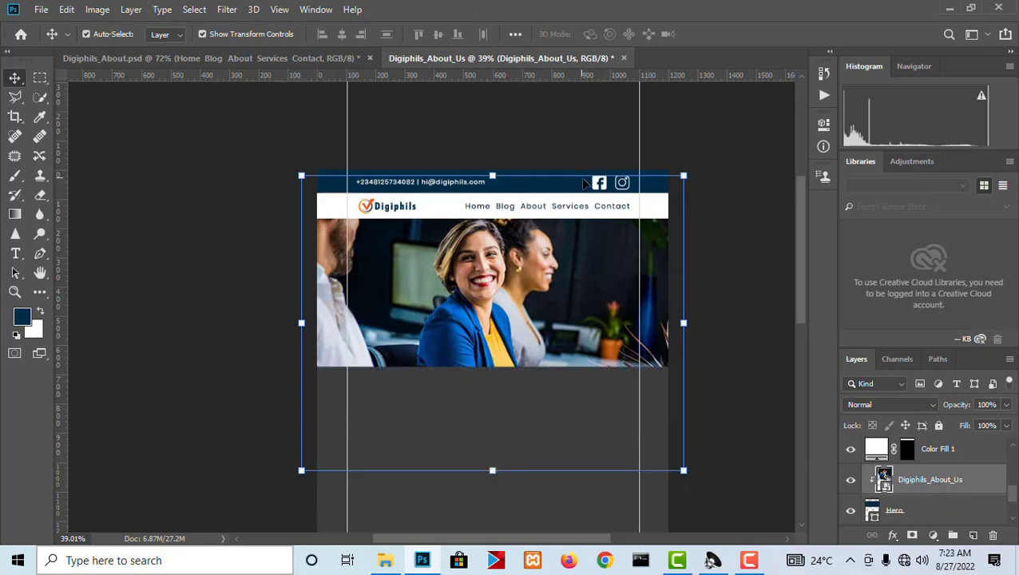
pyautogui.hotkey('ctrl', 'alt', 'g')
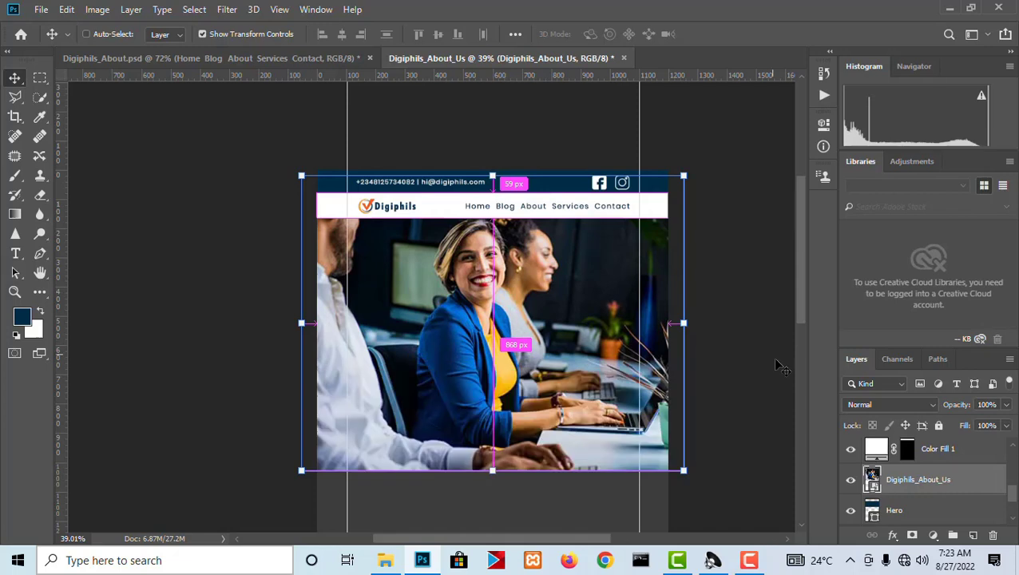
pyautogui.keyDown('alt'); pyautogui.click(922, 494); pyautogui.keyUp('alt')
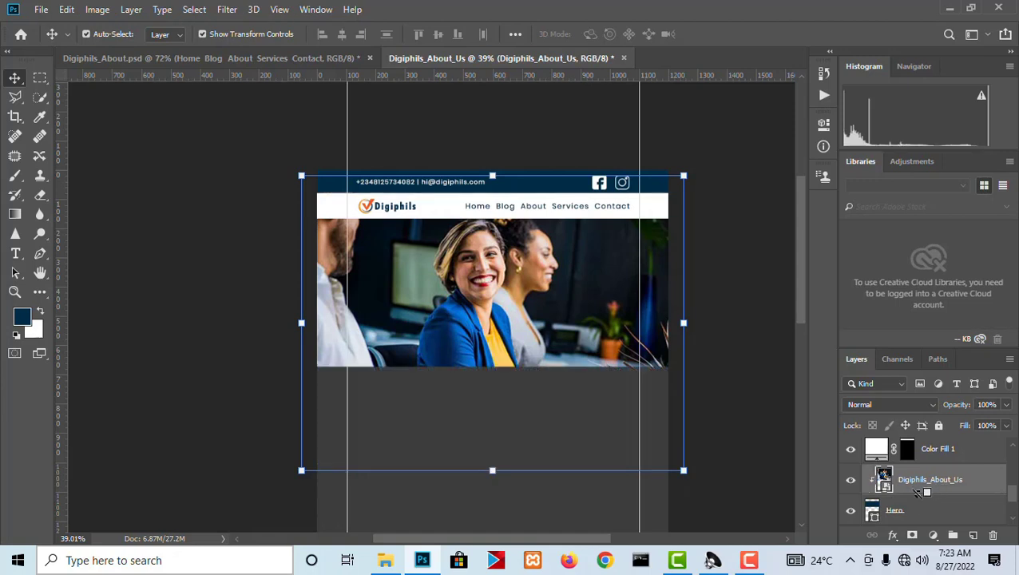
# Shift the clipped photo slightly to the left within the Hero rectangle and deselect it.
pyautogui.scroll(3, 532, 311)
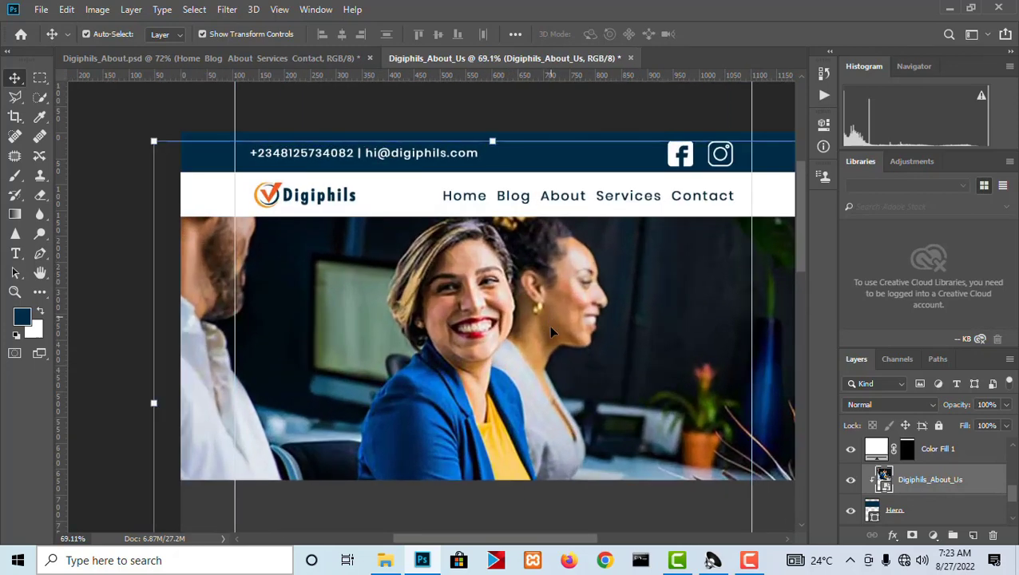
pyautogui.moveTo(558, 308); pyautogui.dragTo(559, 317)
pyautogui.scroll(-3, 549, 263)
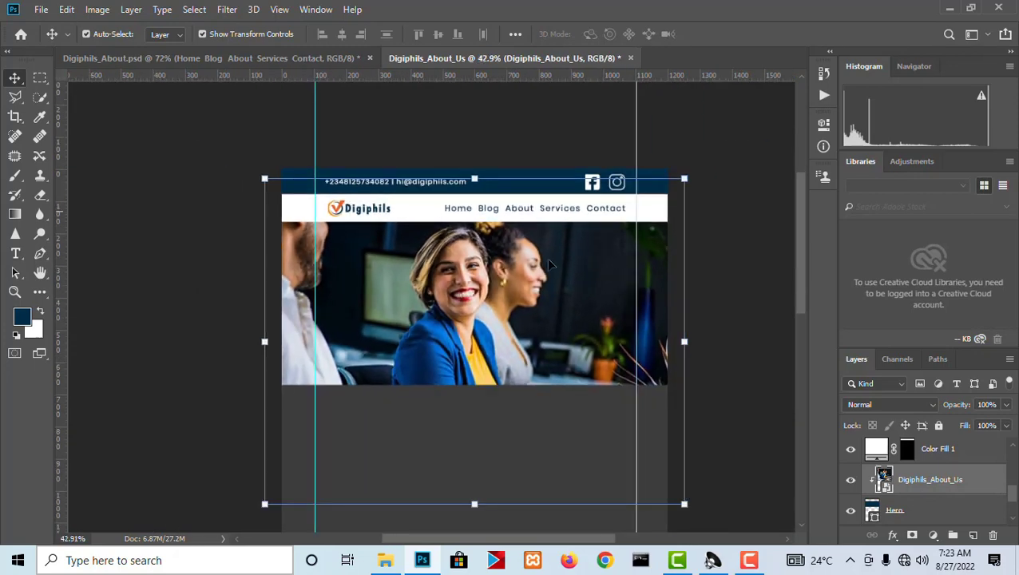
pyautogui.moveTo(459, 297); pyautogui.dragTo(430, 300)
pyautogui.click(719, 321)
# Review the hero photo on the page and compare it with the hero headline and layout in Digiphils_About.psd.
pyautogui.scroll(3, 372, 272)
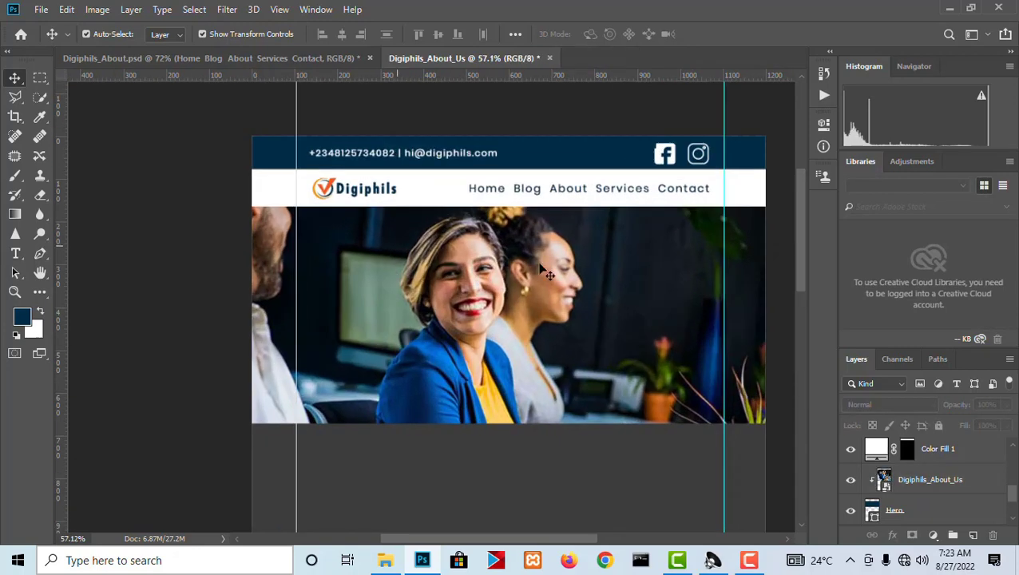
pyautogui.scroll(8, 545, 268)
pyautogui.scroll(-6, 448, 237)
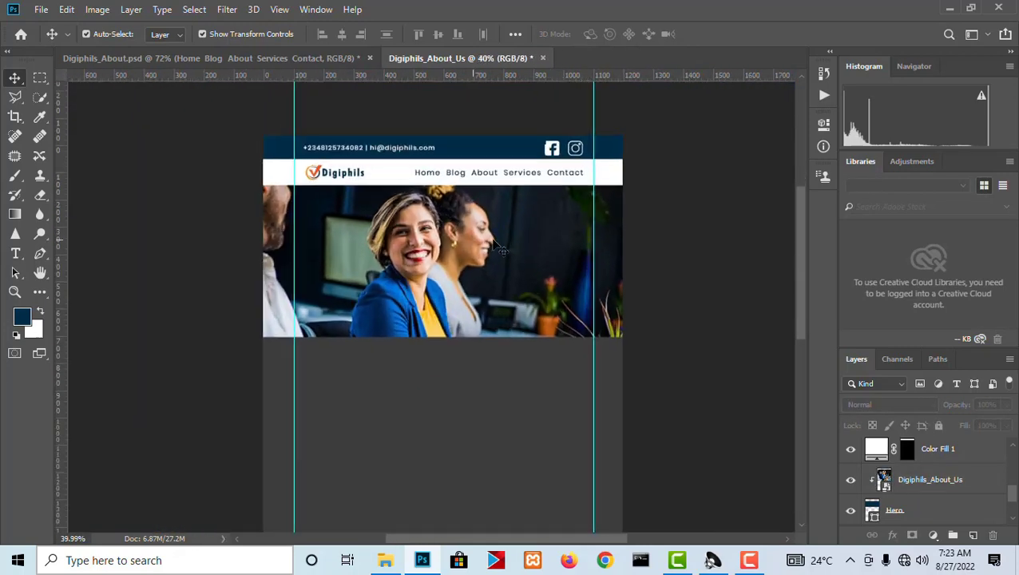
pyautogui.scroll(-1, 493, 243)
pyautogui.scroll(3, 443, 261)
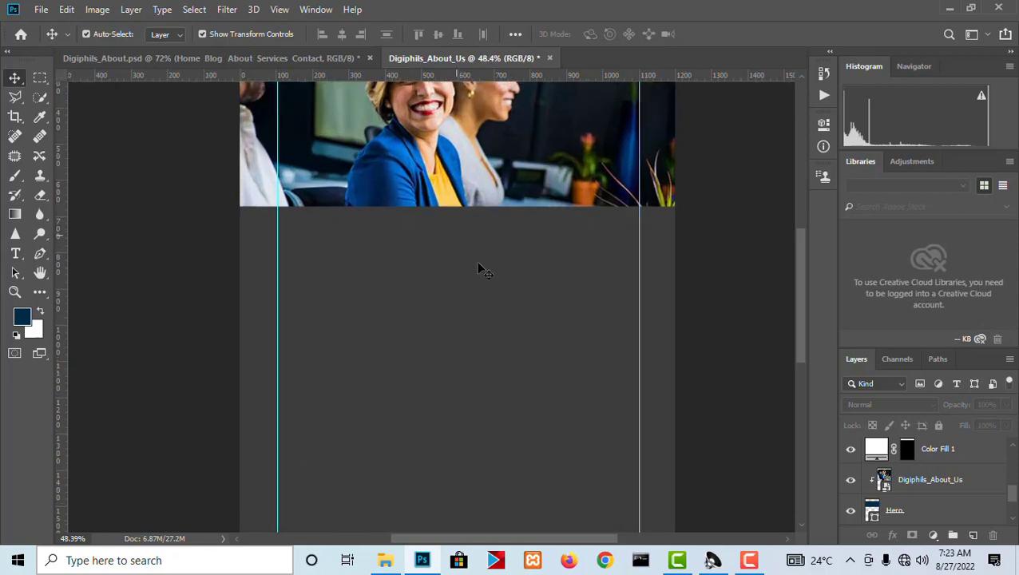
pyautogui.scroll(3, 584, 268)
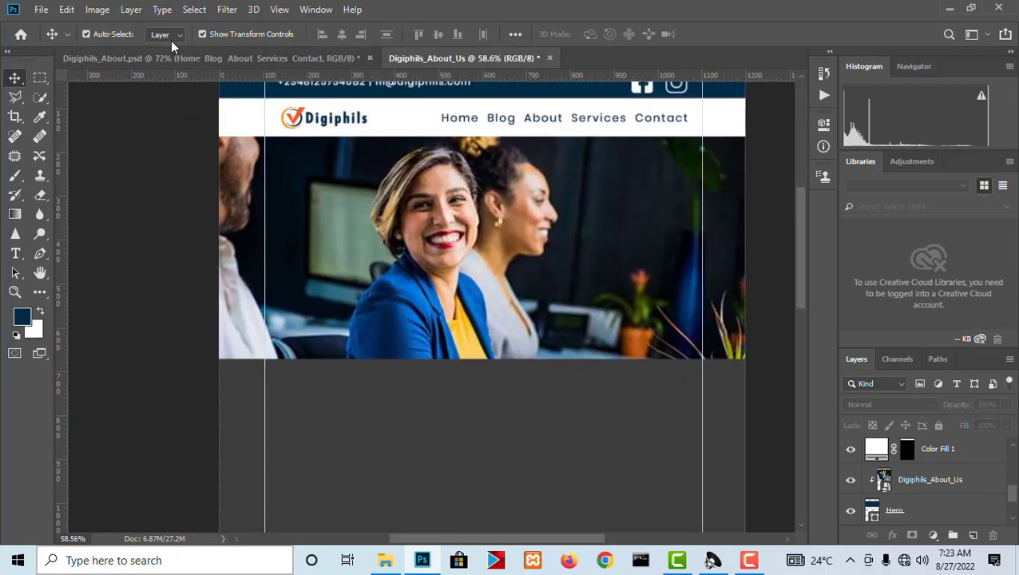
pyautogui.click(279, 60)
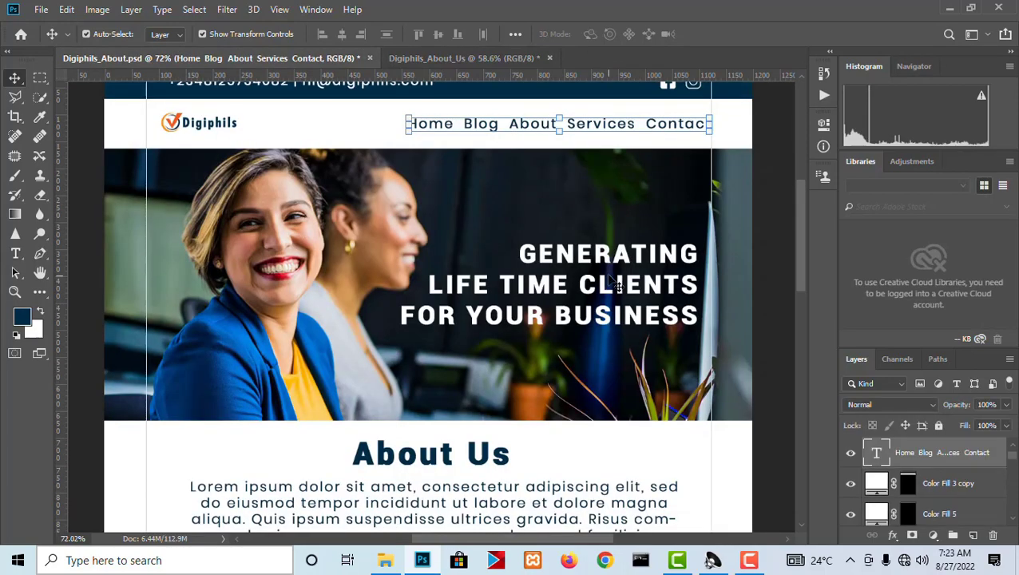
pyautogui.scroll(-2, 539, 281)
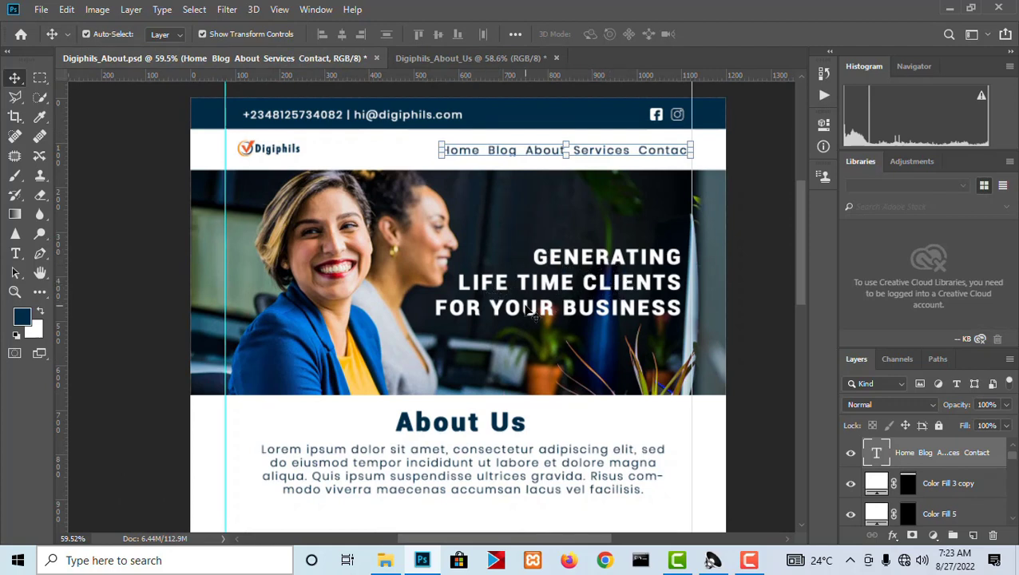
pyautogui.click(471, 59)
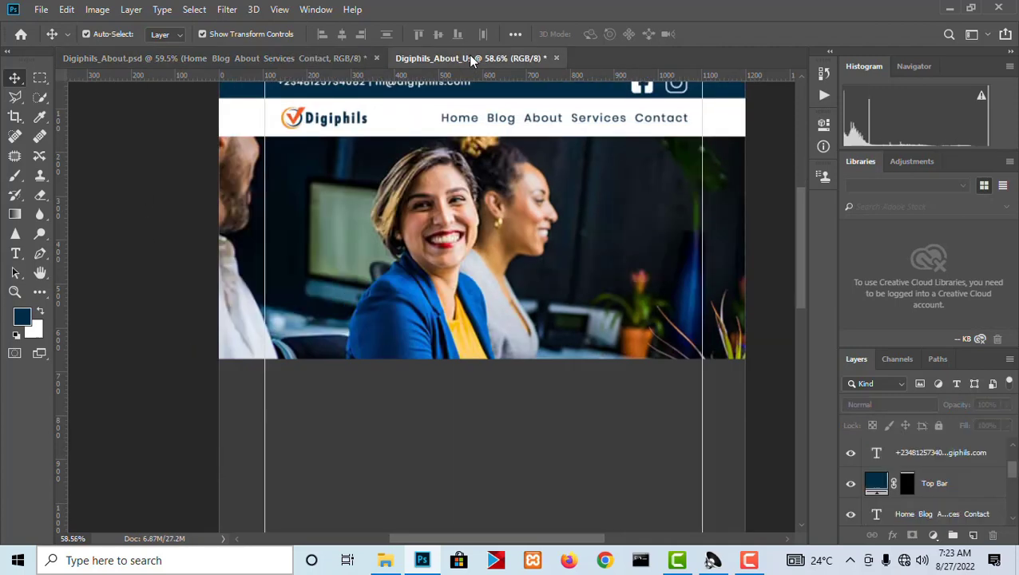
# Add a line of text over the hero photo with the headline about life time clients for your business.
pyautogui.click(15, 253)
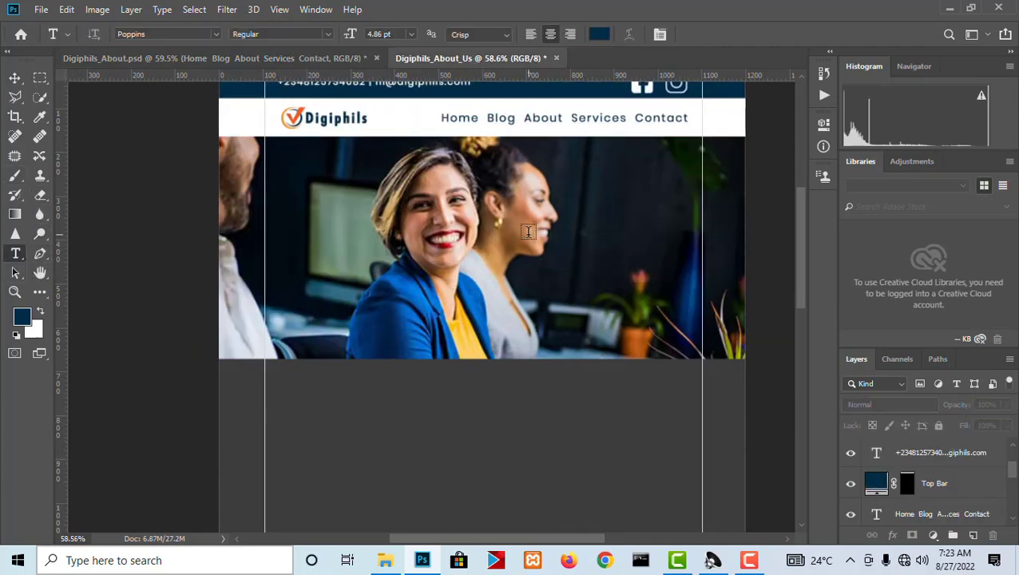
pyautogui.click(533, 204)
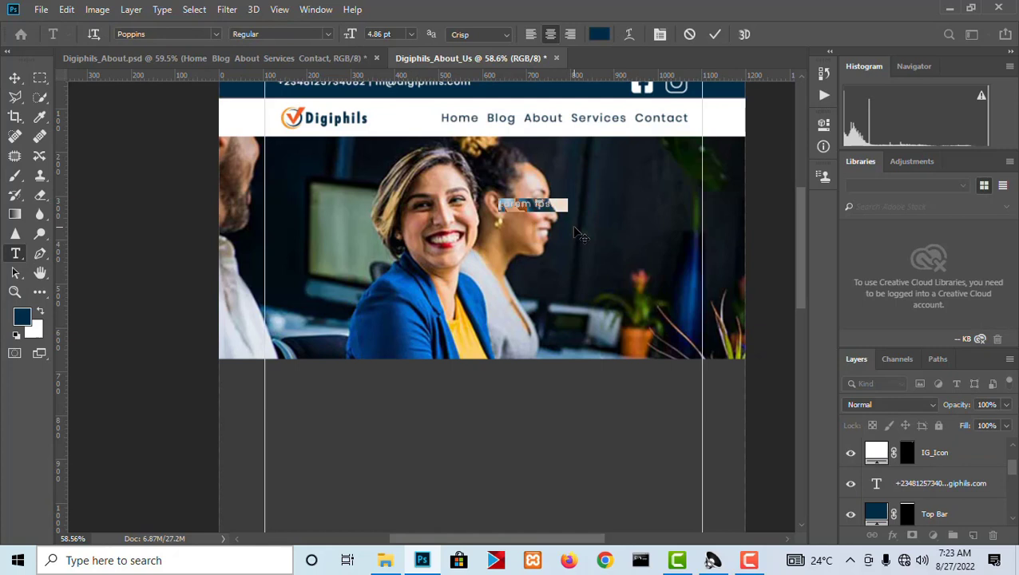
pyautogui.write('Abouect')
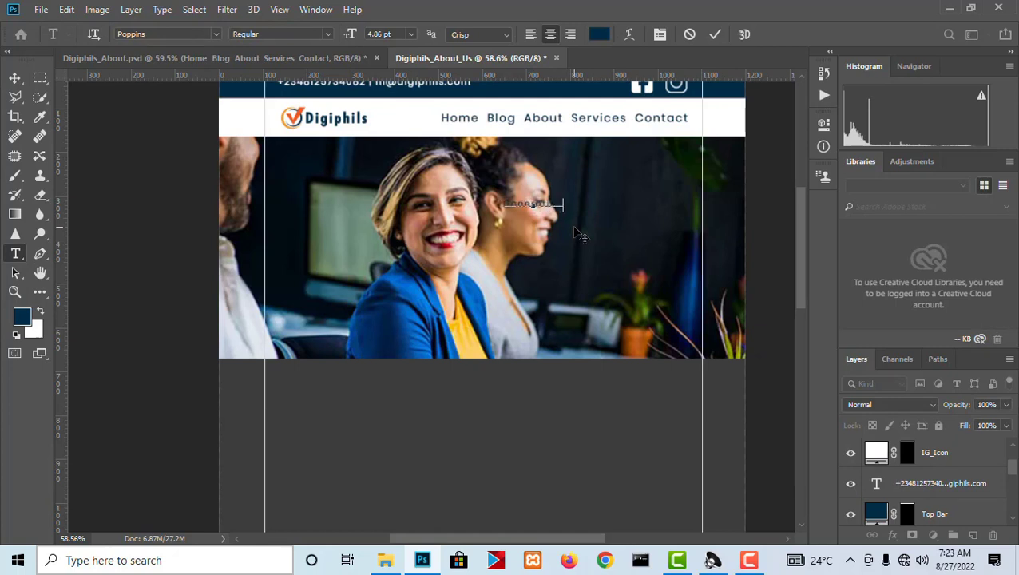
pyautogui.write('ing the world throu')
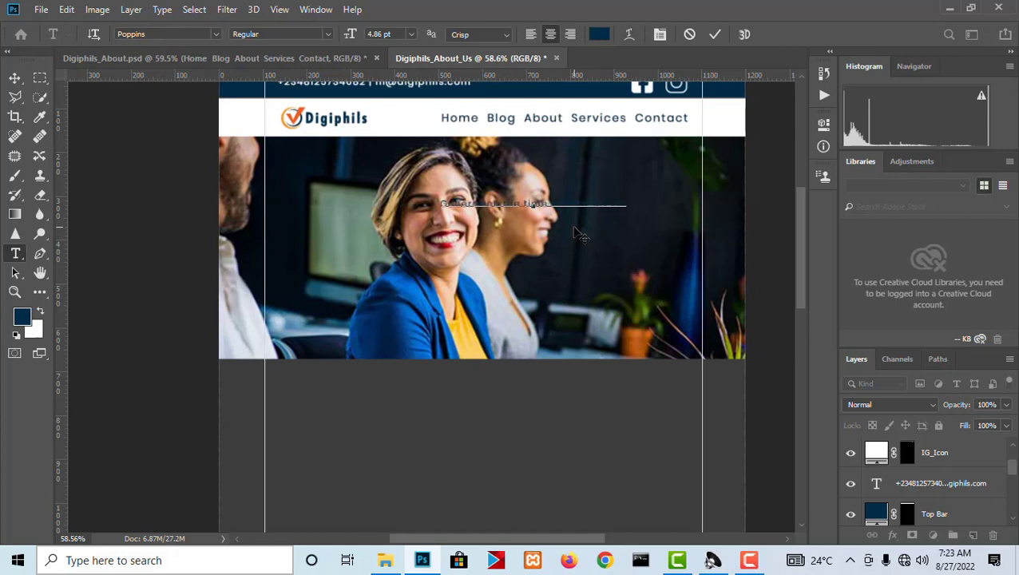
pyautogui.write('gh technol')
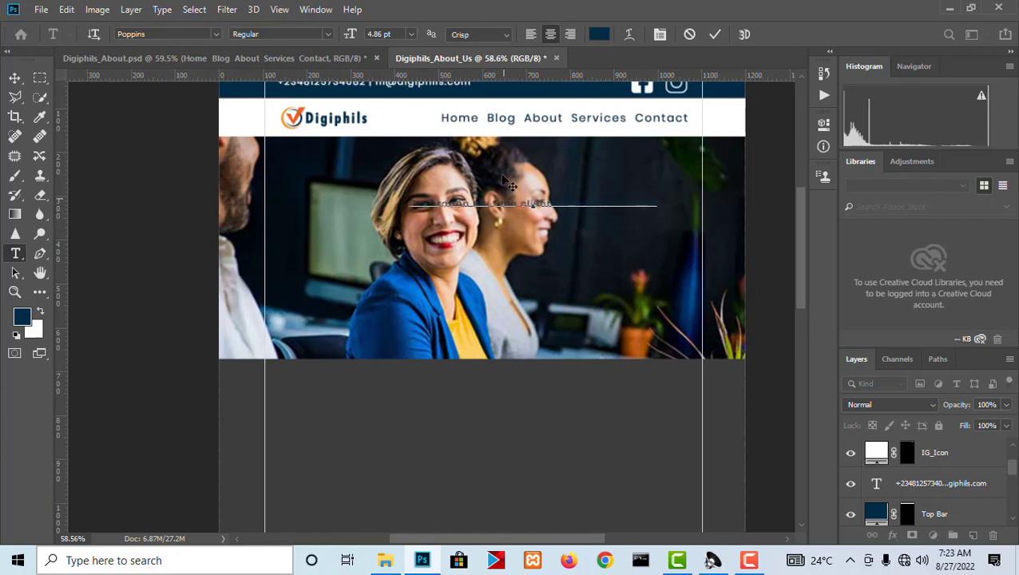
# Set the font of the hero headline text to Roboto Bold Condensed.
pyautogui.hotkey('ctrl', 'a')
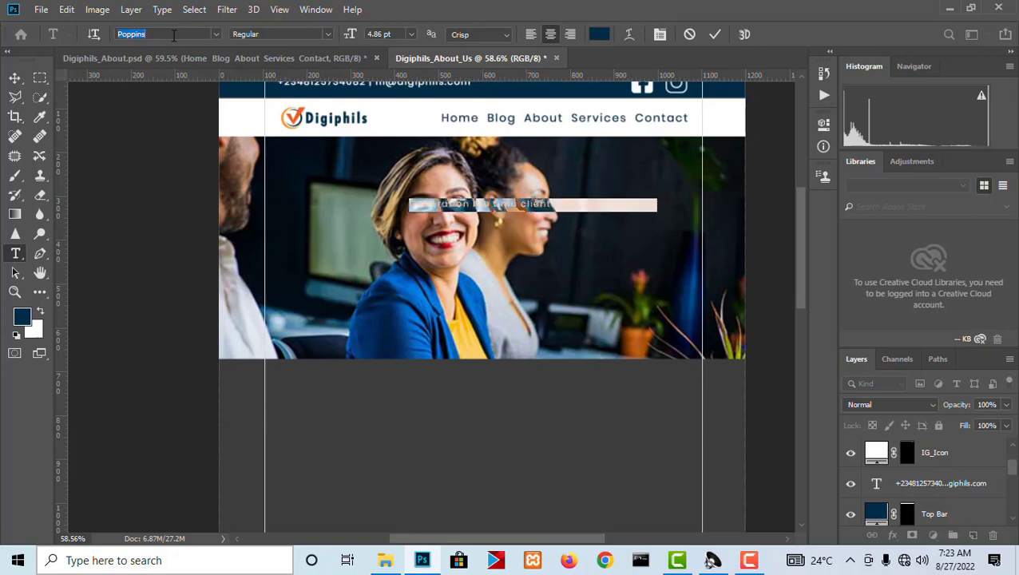
pyautogui.write('rom')
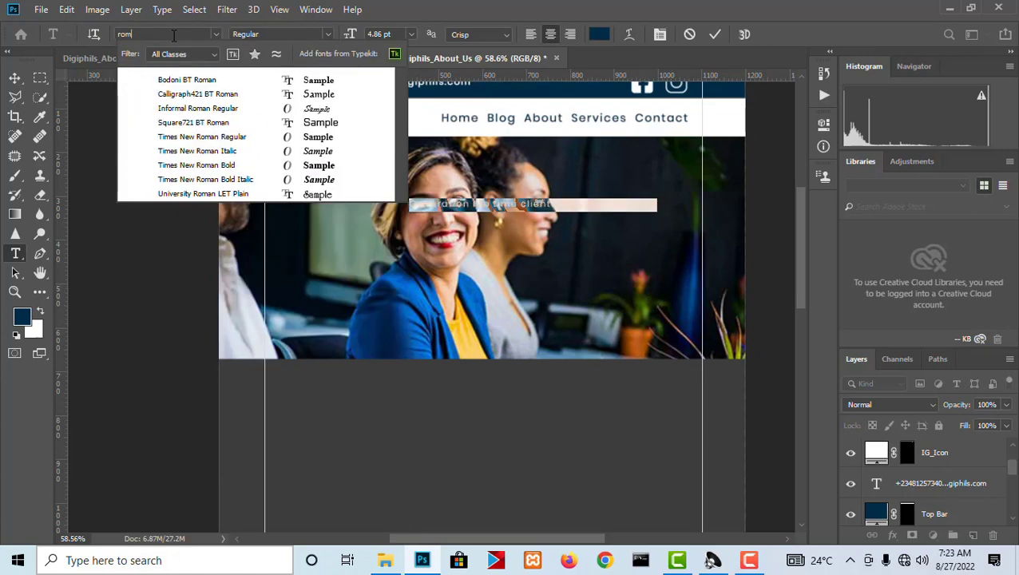
pyautogui.press('BackSpace')
pyautogui.write('b')
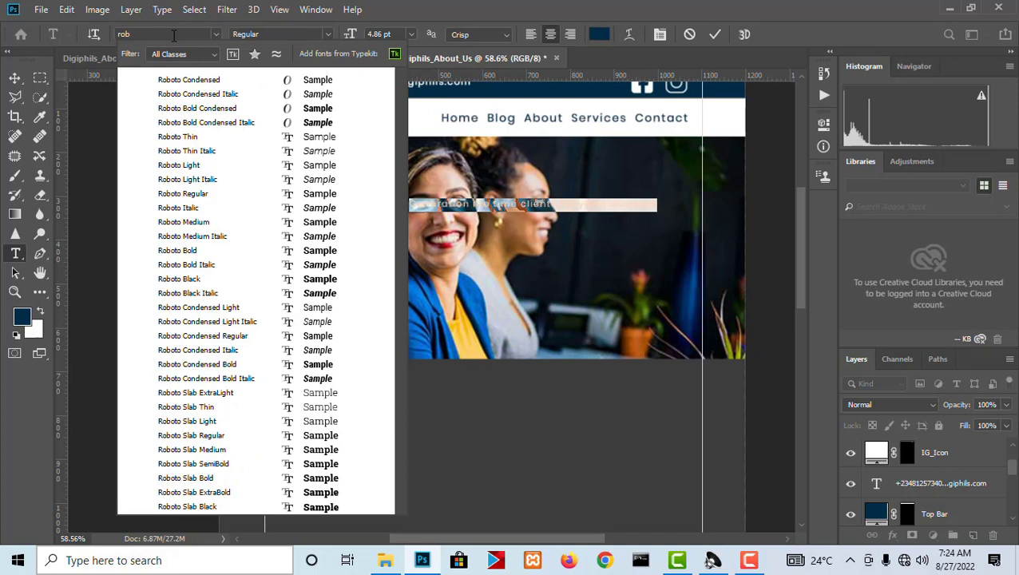
pyautogui.write('o')
pyautogui.click(233, 109)
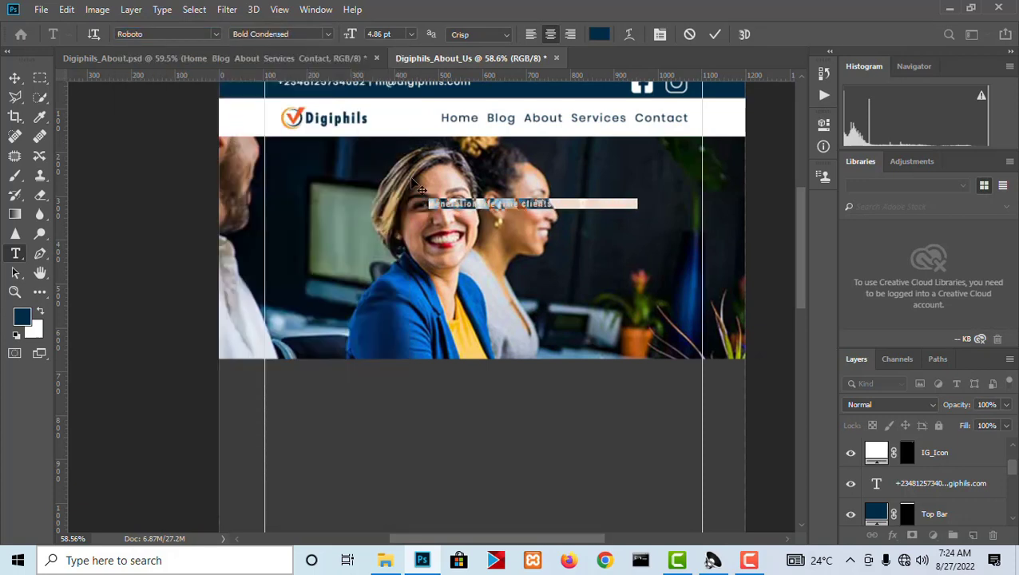
# Change the headline's text colour to white (ffffff) and commit the text.
pyautogui.click(599, 34)
pyautogui.write('ffffff')
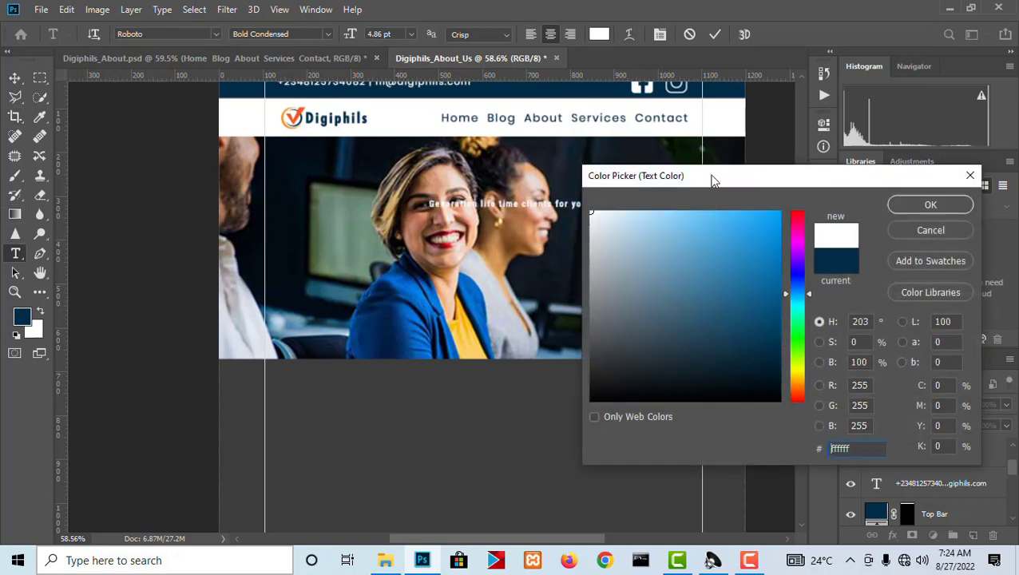
pyautogui.click(928, 206)
pyautogui.scroll(5, 534, 151)
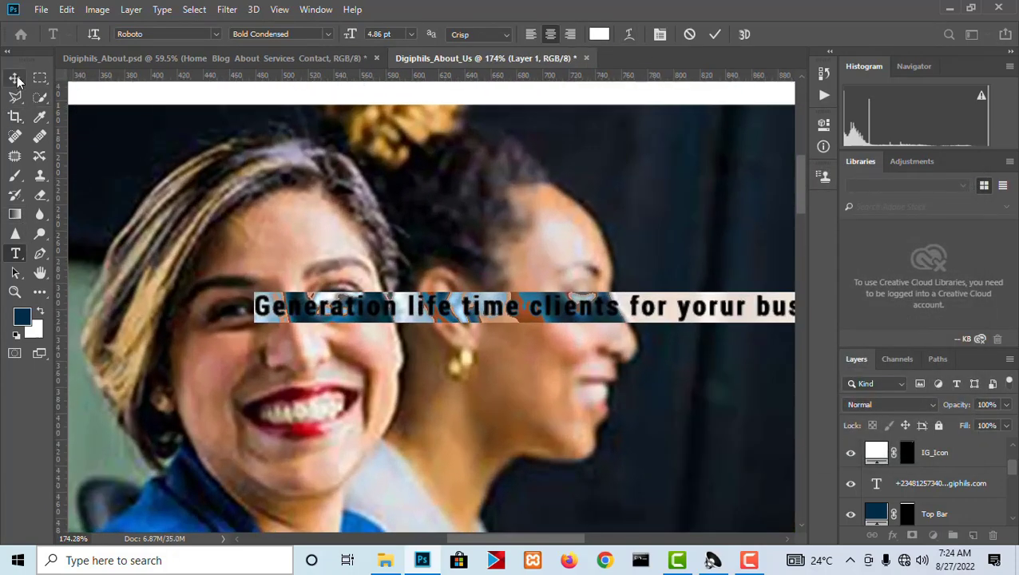
pyautogui.click(16, 78)
# Break the headline into three lines, after "Generation" and after "life time clients".
pyautogui.press('t')
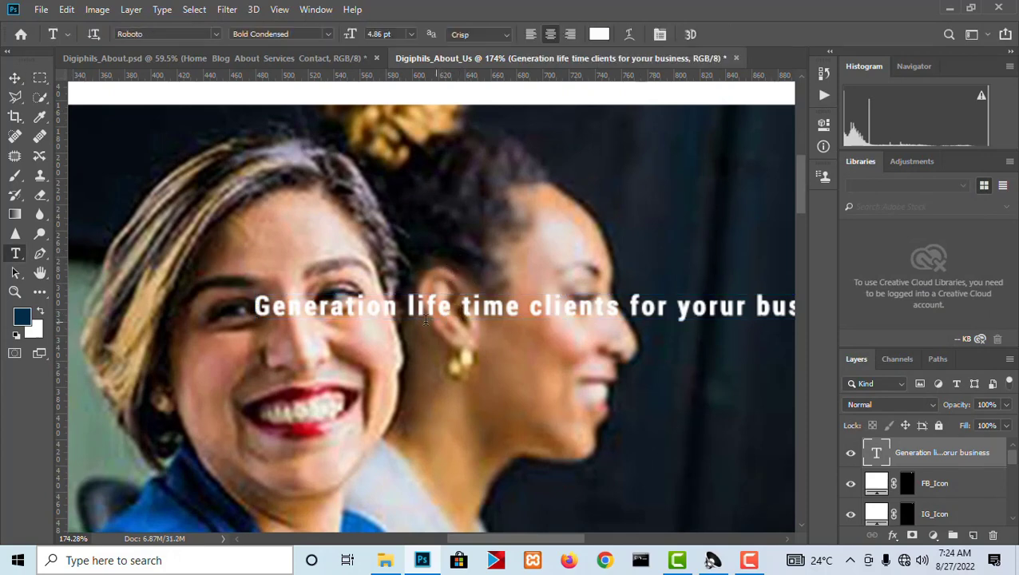
pyautogui.click(407, 307)
pyautogui.press('Return')
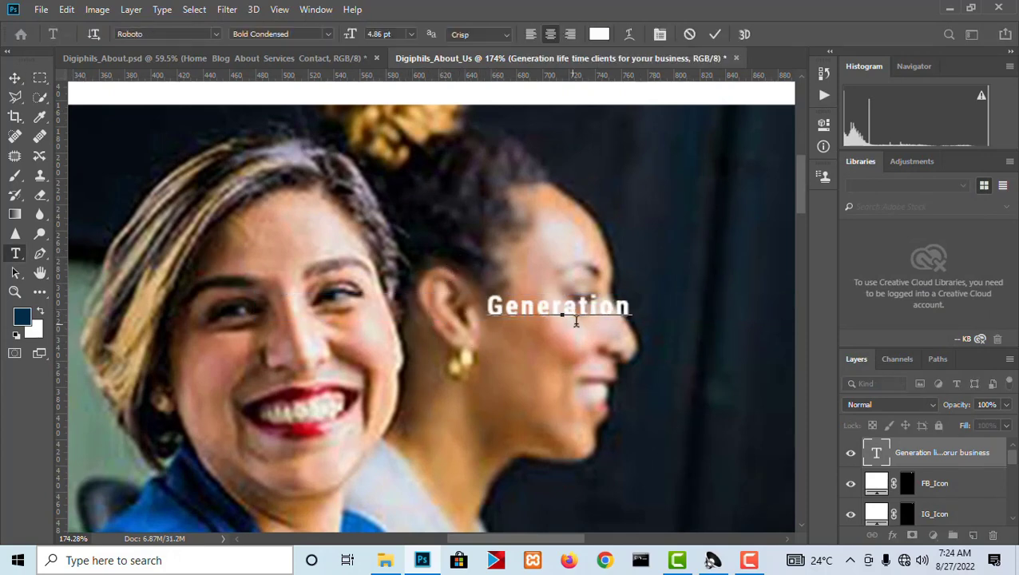
pyautogui.scroll(-3, 330, 463)
pyautogui.scroll(1, 331, 423)
pyautogui.scroll(2, 340, 403)
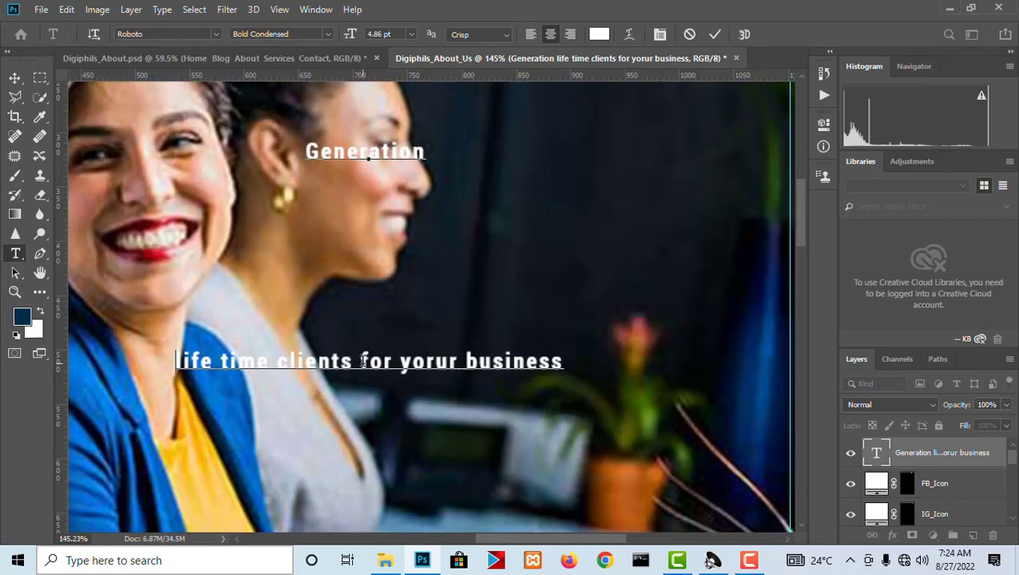
pyautogui.press('Return')
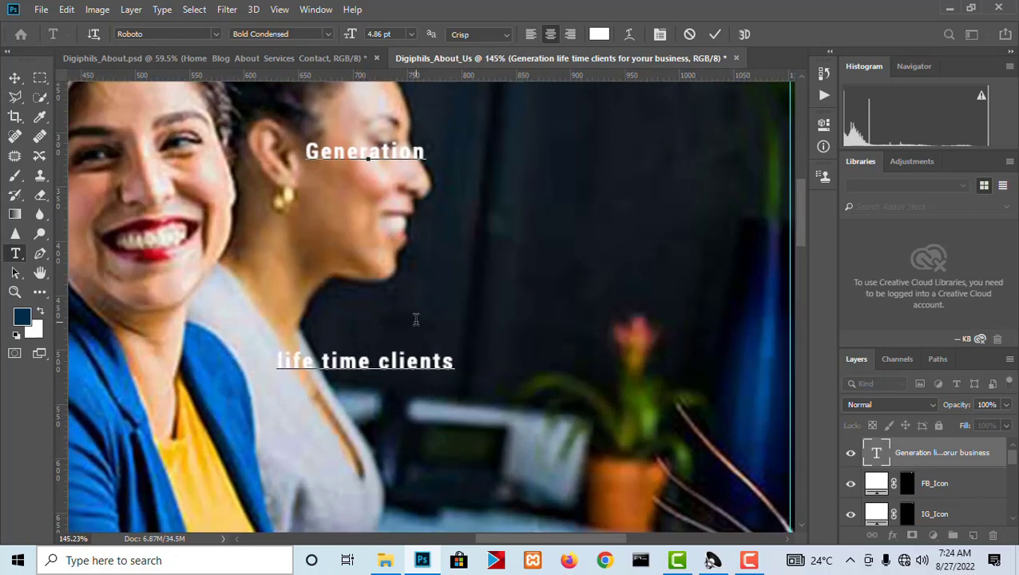
# Set the leading of the whole three-line headline to Auto.
pyautogui.hotkey('ctrl', 'a')
pyautogui.scroll(-4, 543, 234)
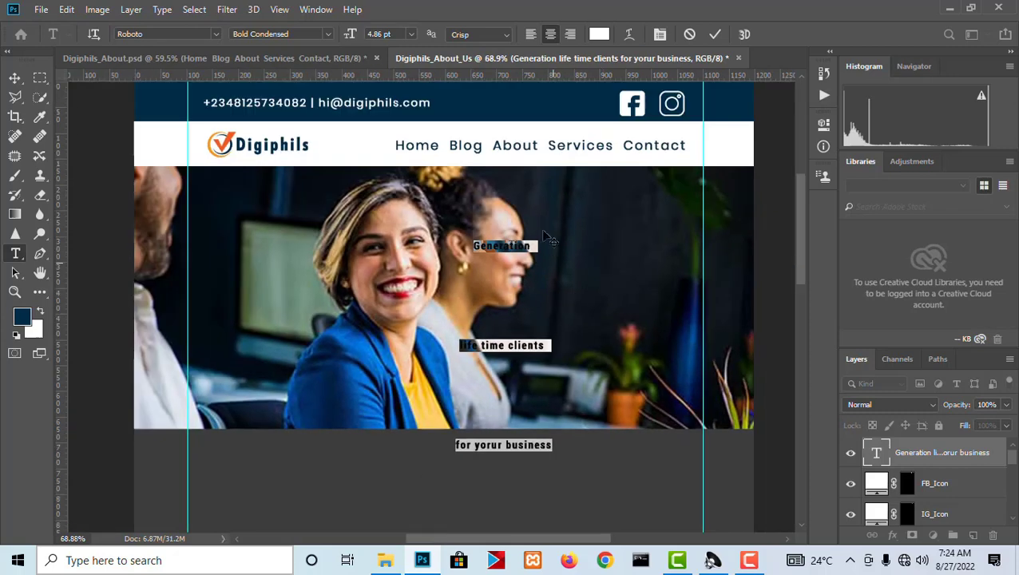
pyautogui.click(660, 34)
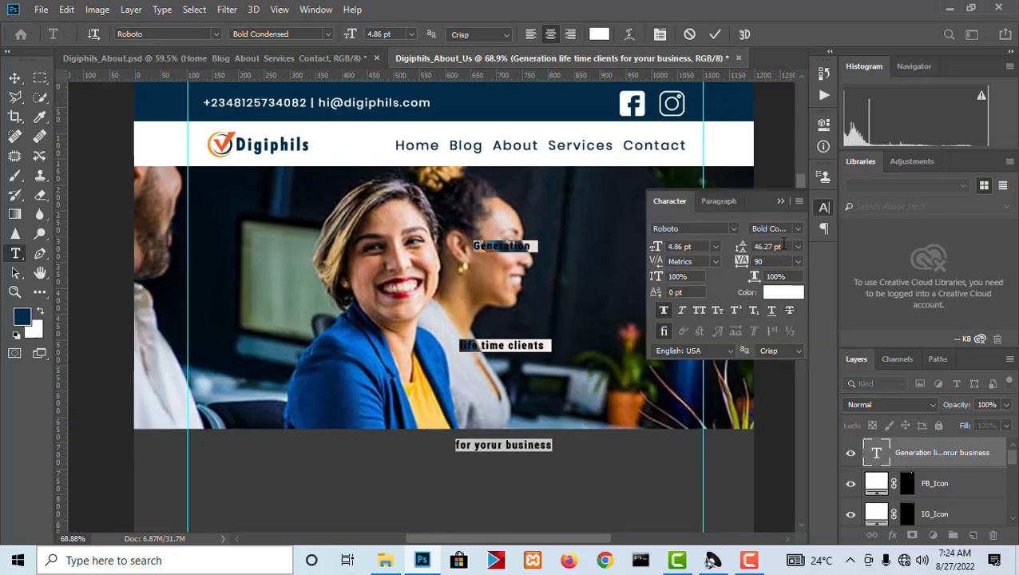
pyautogui.click(798, 247)
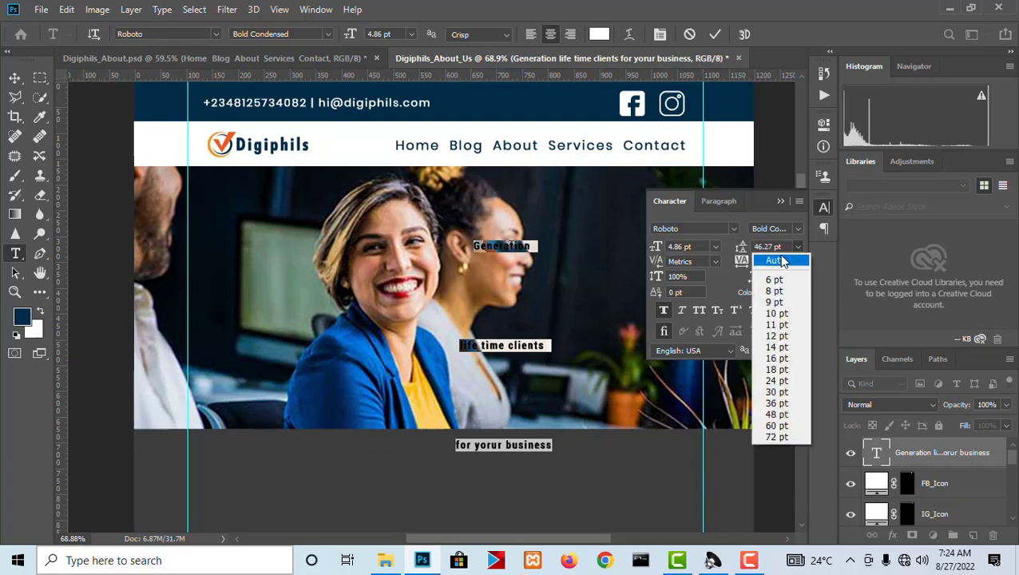
pyautogui.click(783, 262)
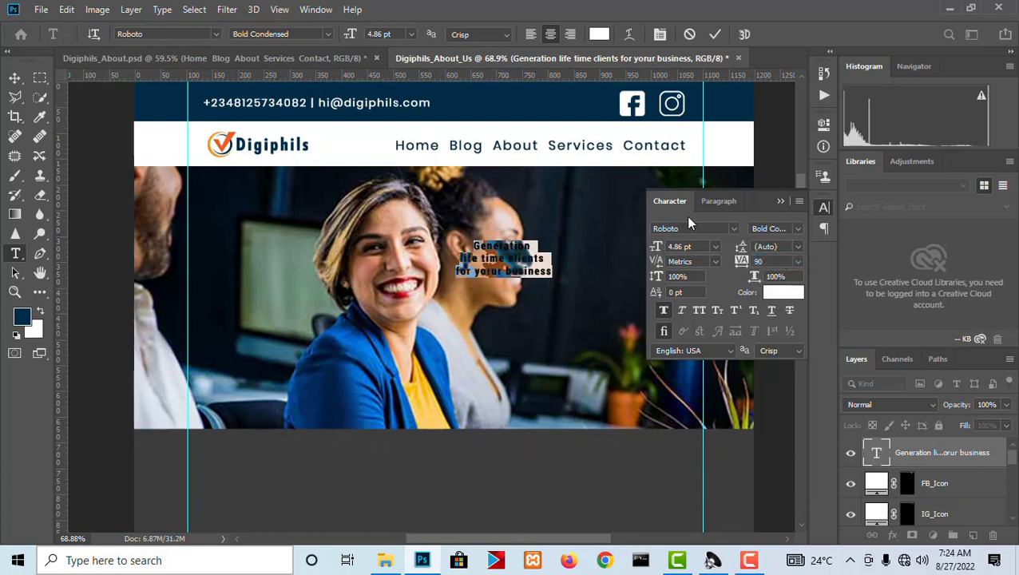
# Right-align the headline, switch it to All Caps, and commit the text.
pyautogui.click(569, 34)
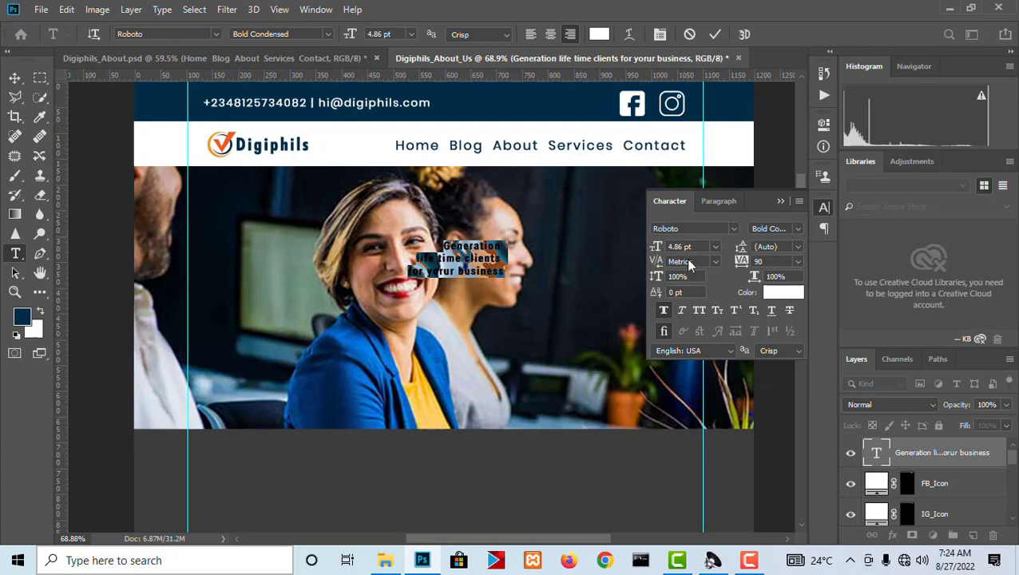
pyautogui.click(698, 311)
pyautogui.click(823, 208)
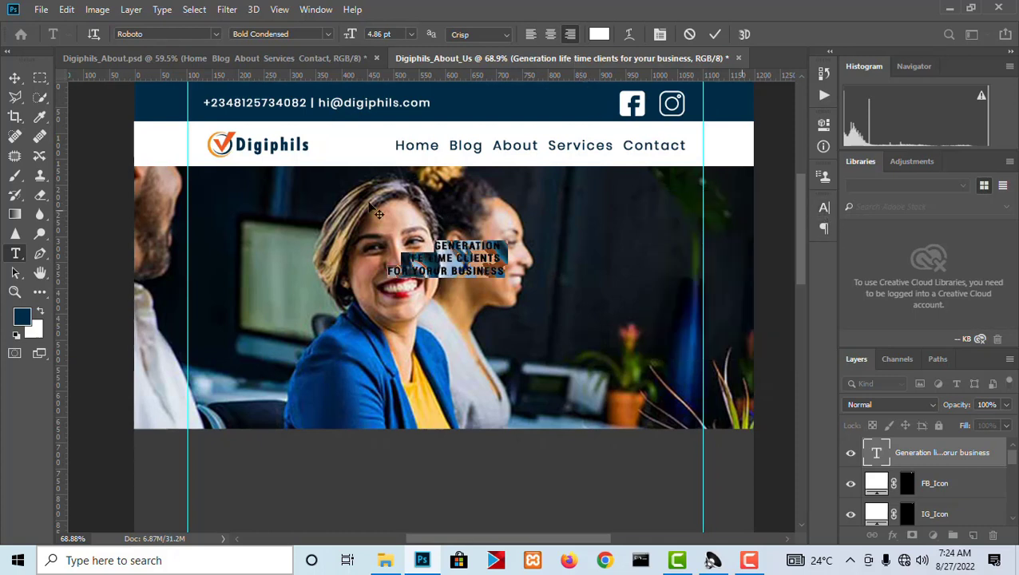
pyautogui.click(15, 78)
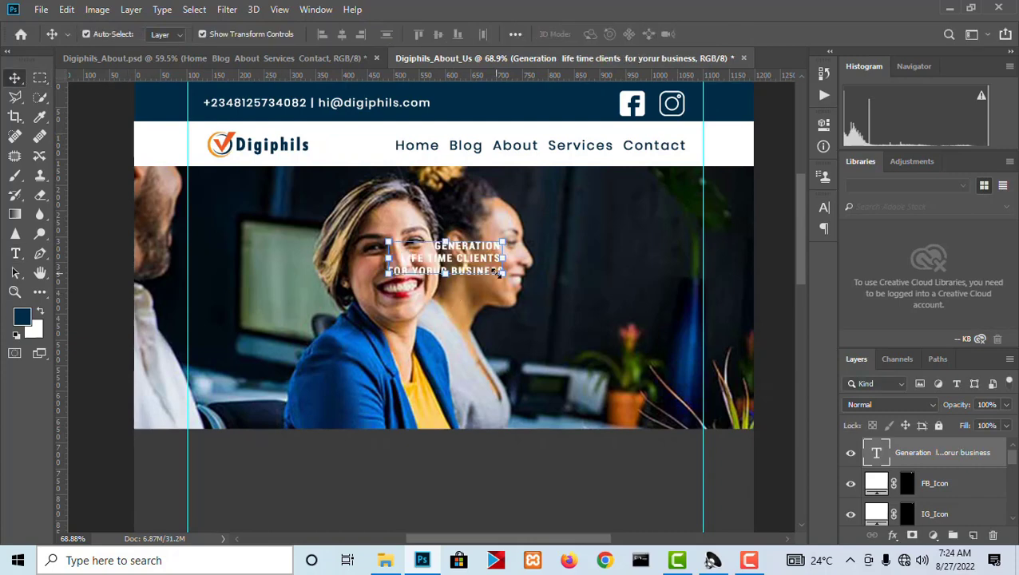
# Scale the headline up to about 273% and place it against the right margin guide over the hero photo.
pyautogui.moveTo(555, 310); pyautogui.dragTo(648, 347)
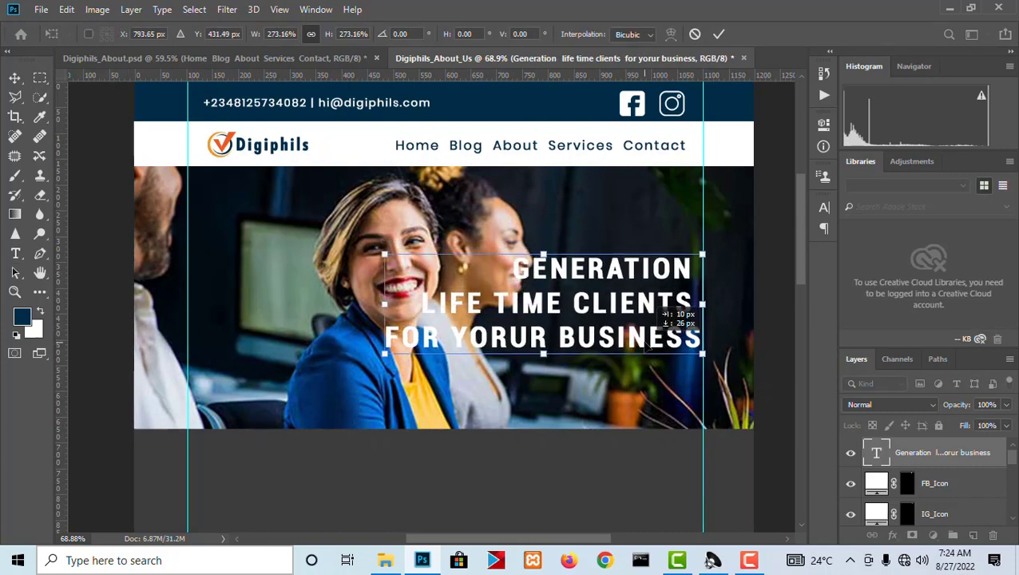
pyautogui.press('Return')
# Compare the headline and hero photo placement with the finished design in Digiphils_About.psd.
pyautogui.scroll(3, 675, 339)
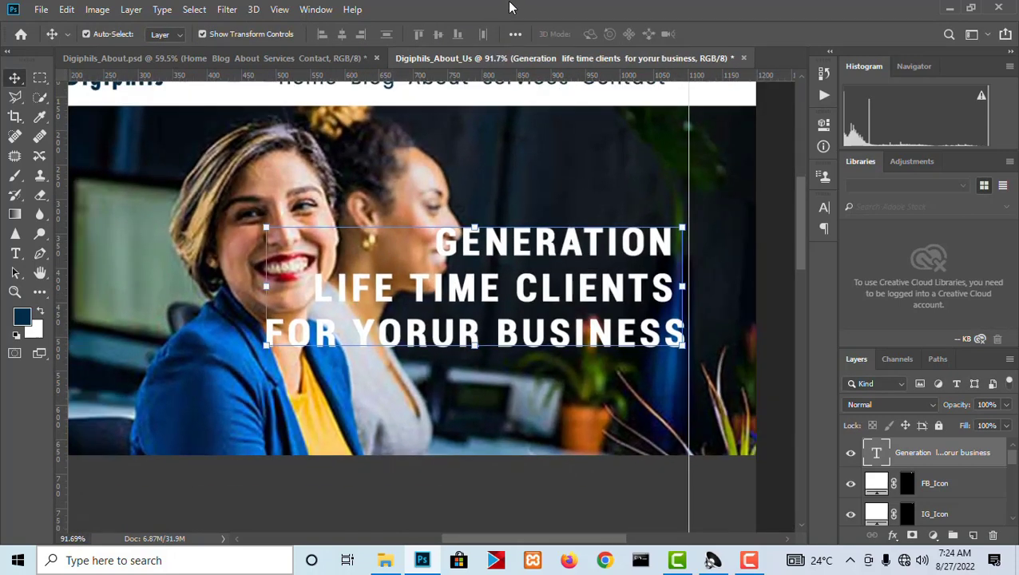
pyautogui.click(333, 59)
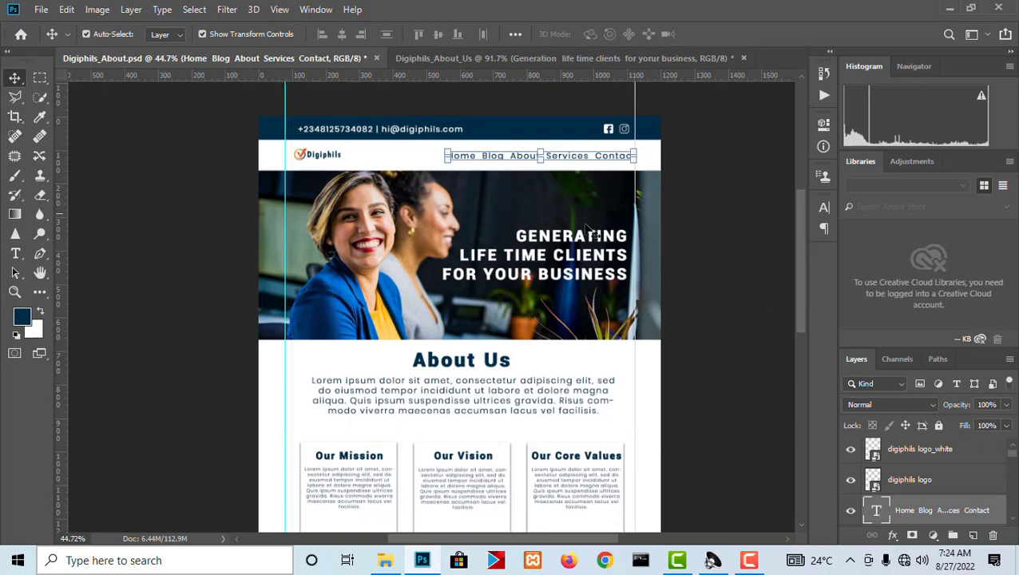
pyautogui.scroll(2, 635, 265)
pyautogui.scroll(-2, 636, 265)
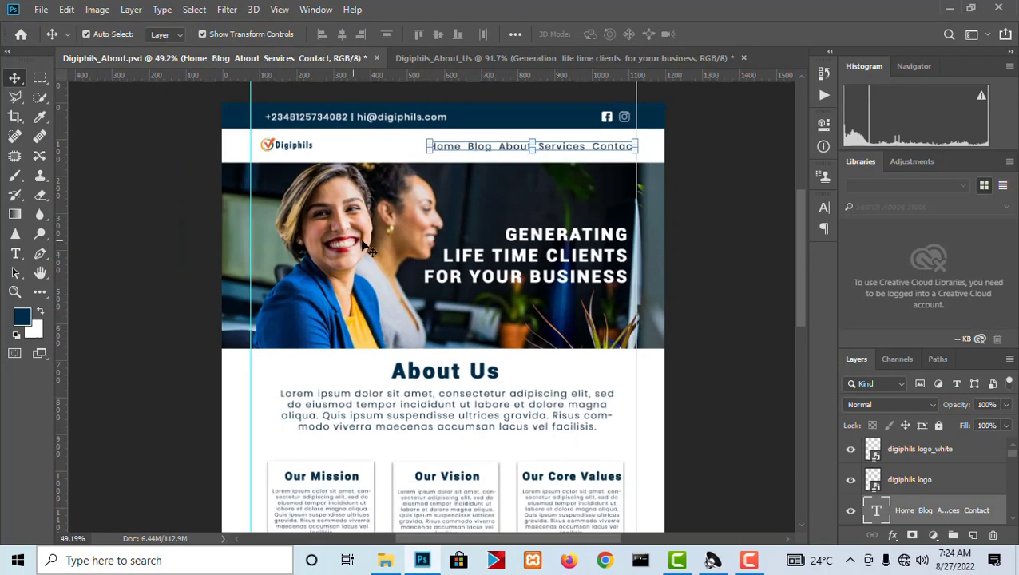
pyautogui.click(523, 59)
pyautogui.scroll(-3, 636, 184)
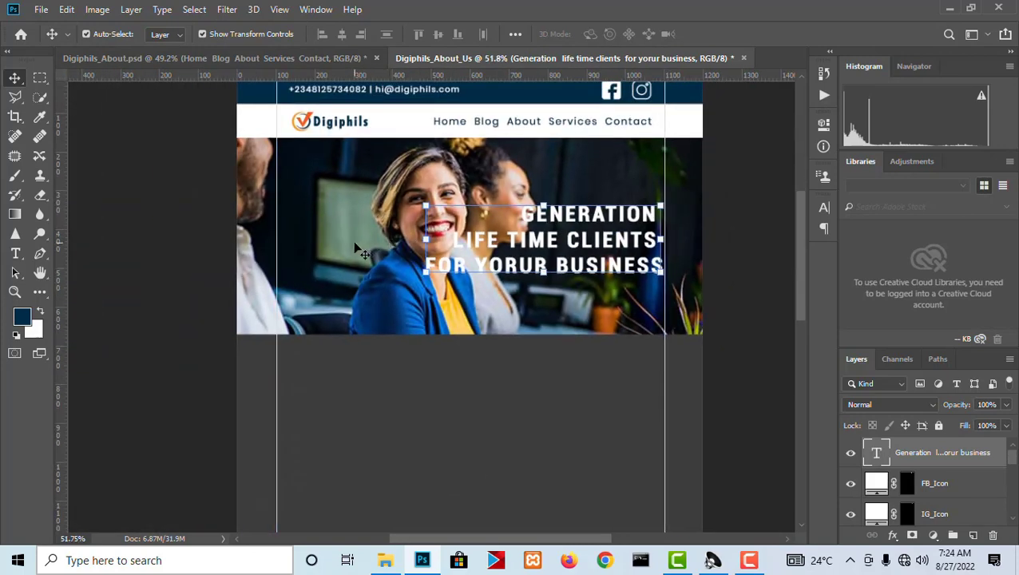
# Try shifting the clipped hero photo to the left and enlarging it to about 63% within the Hero rectangle.
pyautogui.moveTo(359, 251); pyautogui.dragTo(286, 252)
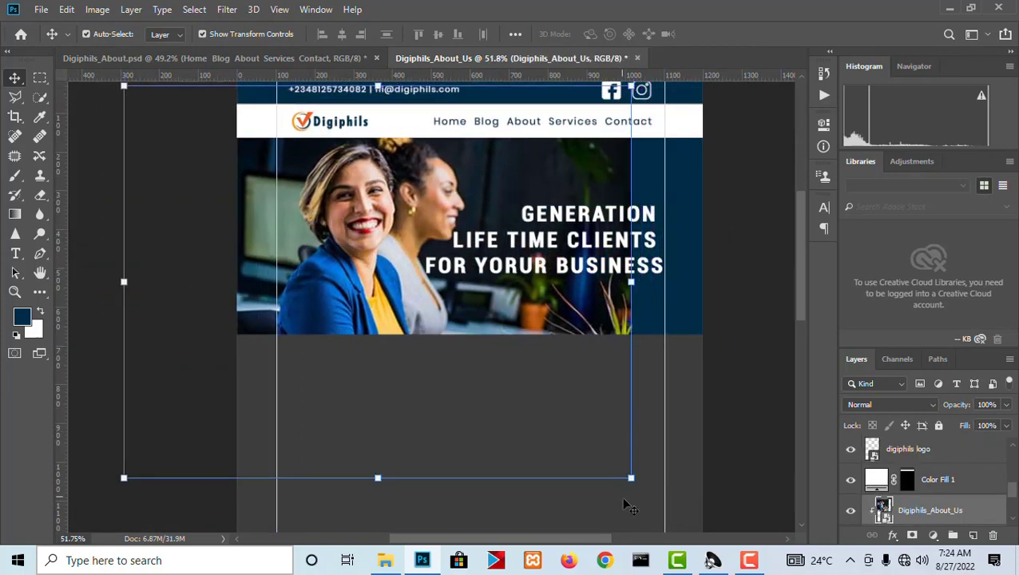
pyautogui.moveTo(630, 477); pyautogui.dragTo(694, 528)
pyautogui.moveTo(581, 349); pyautogui.dragTo(594, 325)
pyautogui.moveTo(677, 530); pyautogui.dragTo(698, 542)
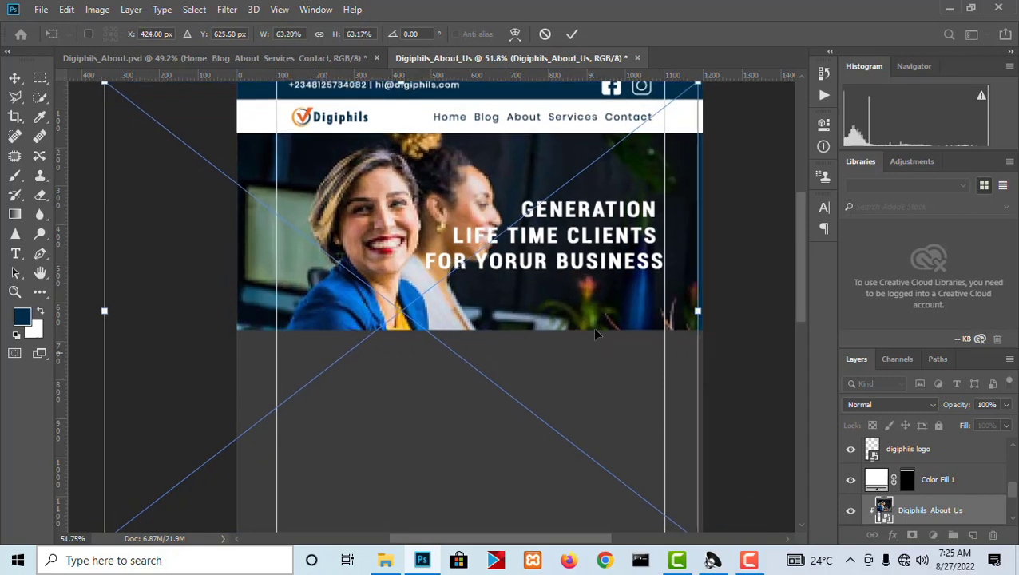
pyautogui.moveTo(593, 319); pyautogui.dragTo(558, 311)
pyautogui.scroll(-2, 601, 346)
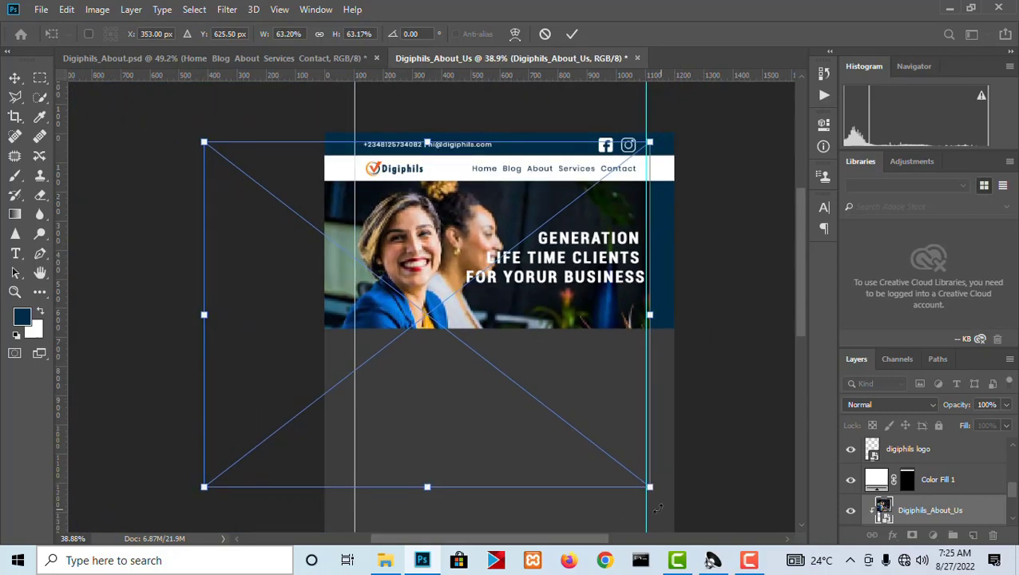
# Try enlarging the hero photo further and aligning it with the Hero rectangle's right edge.
pyautogui.moveTo(649, 488); pyautogui.dragTo(682, 510)
pyautogui.moveTo(565, 298)
pyautogui.mouseDown()
pyautogui.moveTo(549, 298)
pyautogui.moveTo(559, 300)
pyautogui.mouseUp()
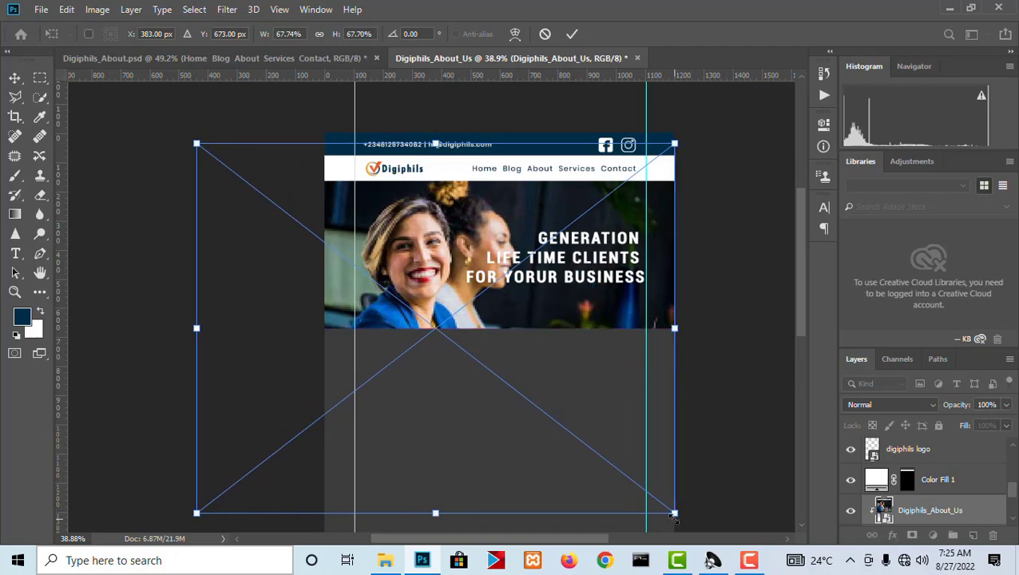
pyautogui.moveTo(675, 517); pyautogui.dragTo(686, 525)
pyautogui.moveTo(569, 351); pyautogui.dragTo(550, 341)
pyautogui.press('Return')
pyautogui.scroll(2, 666, 217)
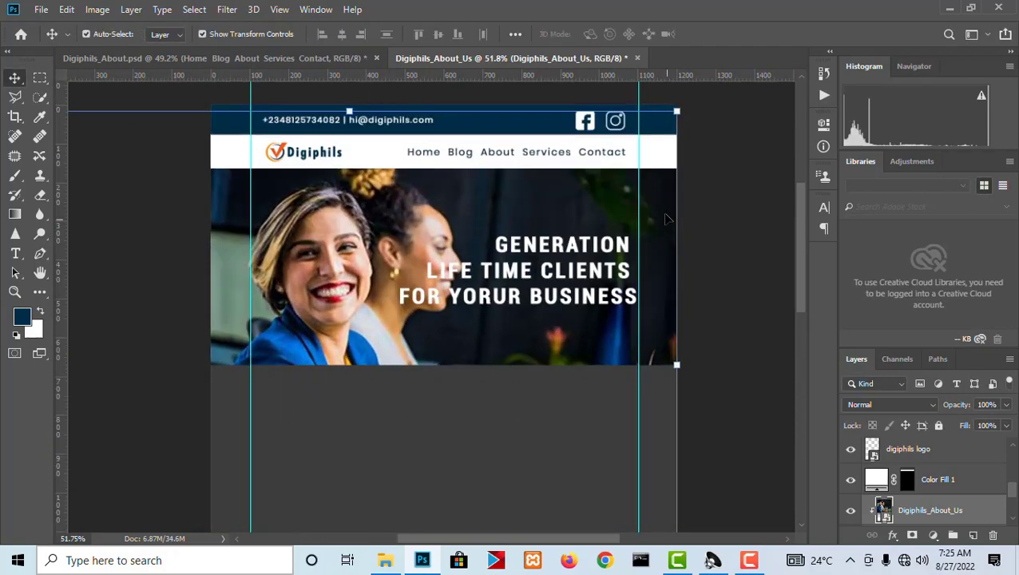
pyautogui.scroll(2, 667, 218)
pyautogui.scroll(-3, 576, 321)
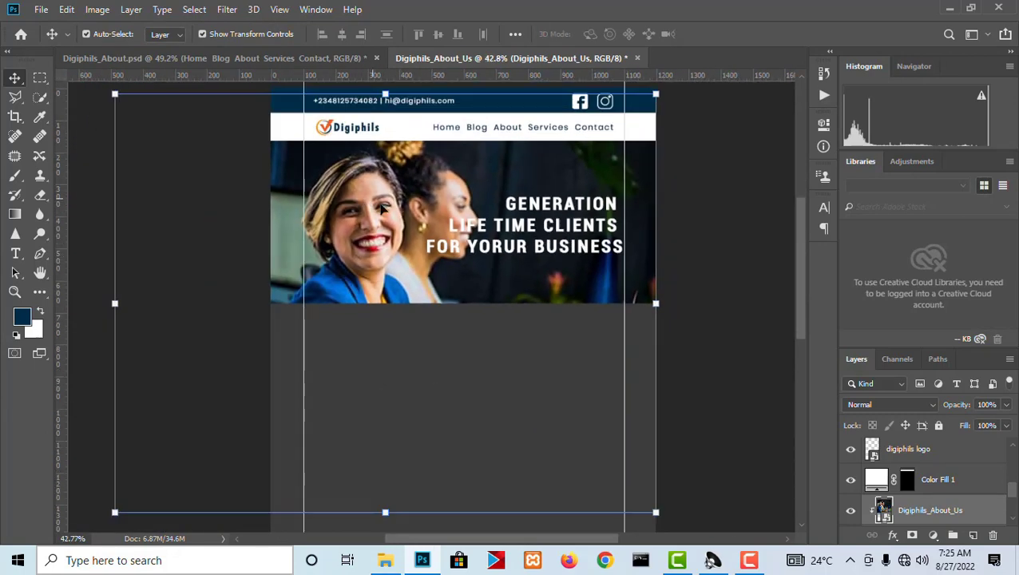
# Delete the Digiphils_About_Us photo and place the digiphils-about-us-the-best-leads-generation image from the web design assets folder instead.
pyautogui.click(383, 210)
pyautogui.press('Delete')
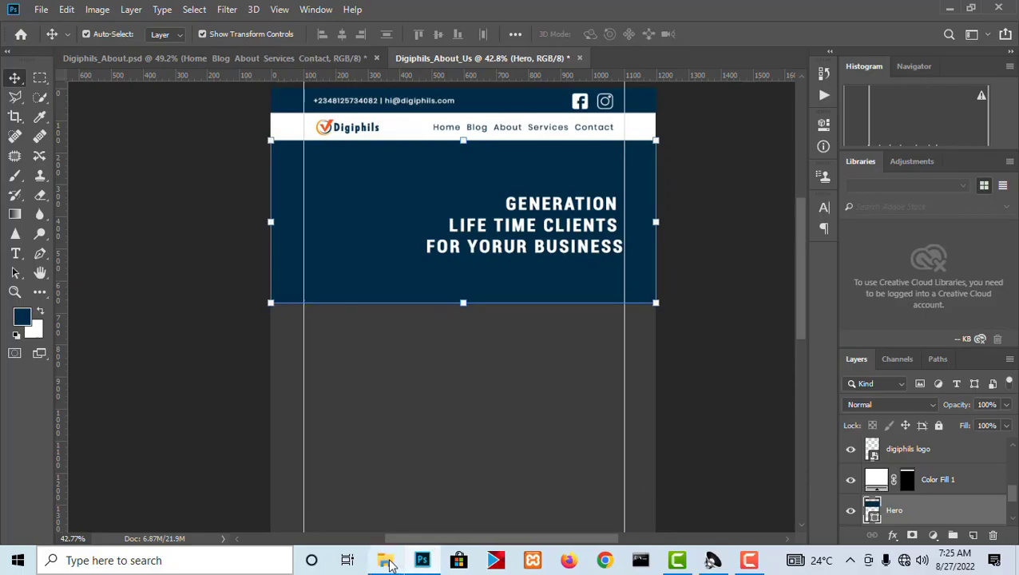
pyautogui.click(384, 560)
pyautogui.click(628, 227)
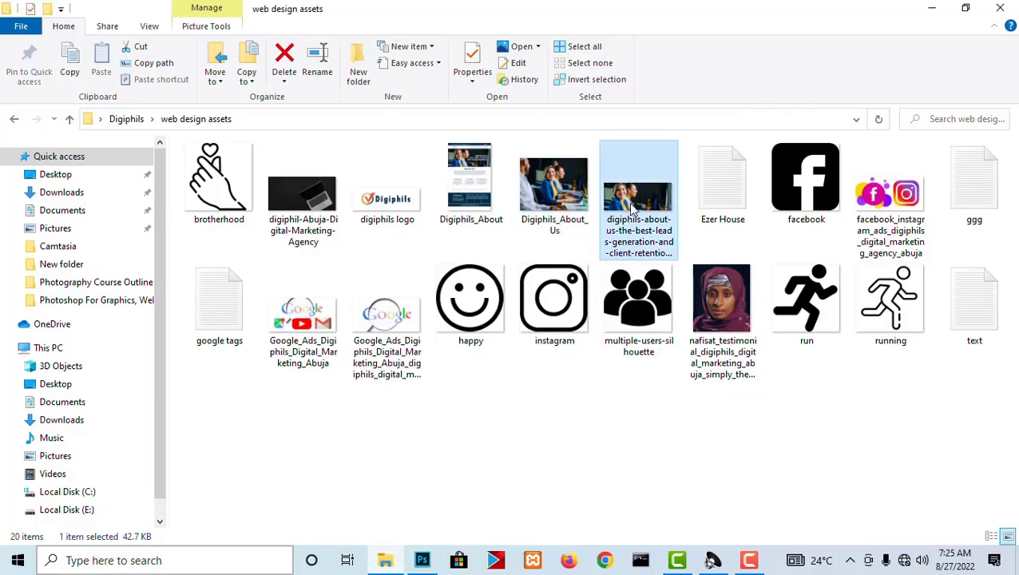
pyautogui.moveTo(631, 209); pyautogui.dragTo(474, 247)
# Position the placed image over the Hero rectangle and scale it to about 25.5% so it covers the area.
pyautogui.moveTo(537, 346); pyautogui.dragTo(545, 268)
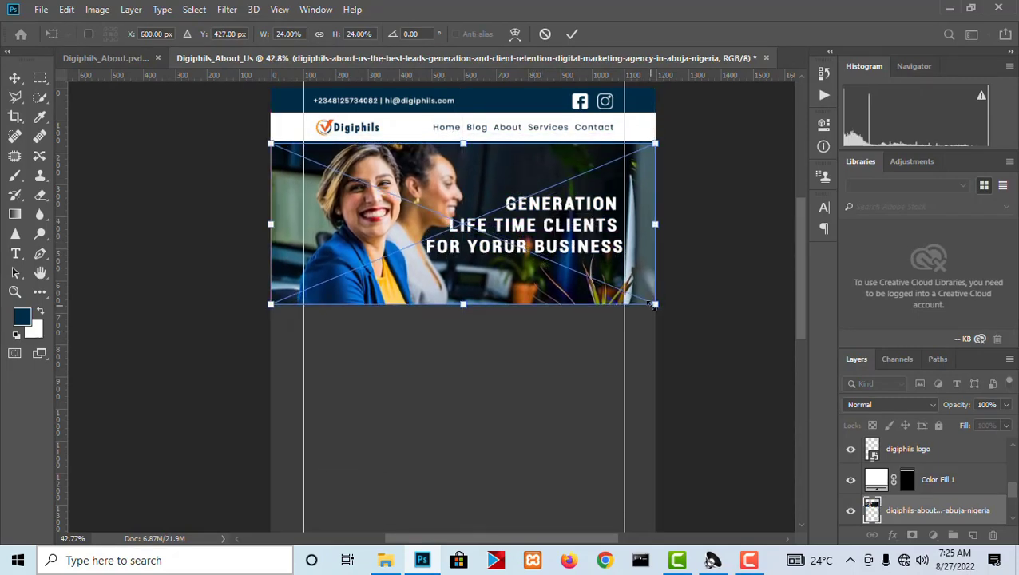
pyautogui.moveTo(657, 303); pyautogui.dragTo(666, 309)
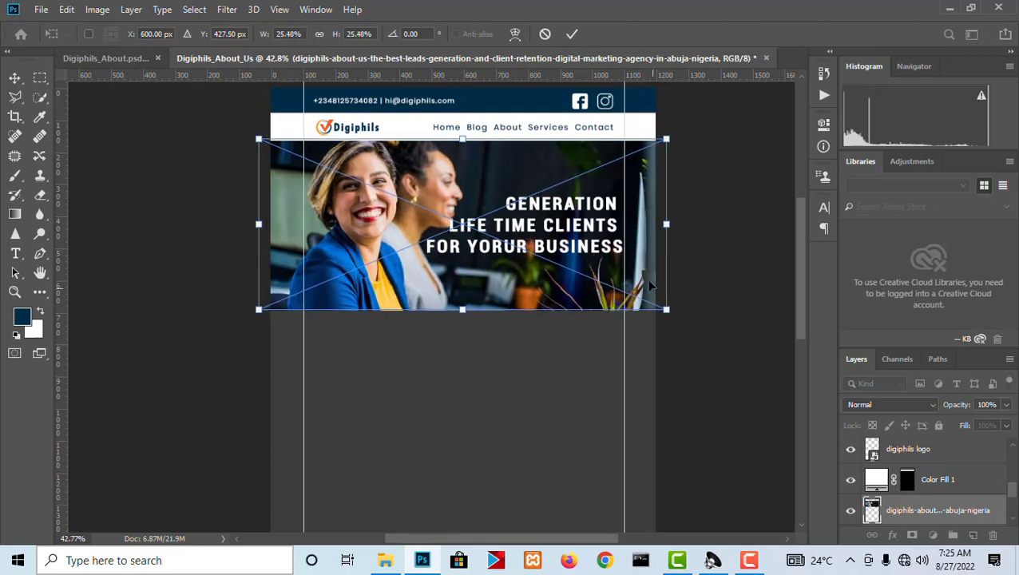
pyautogui.press('Return')
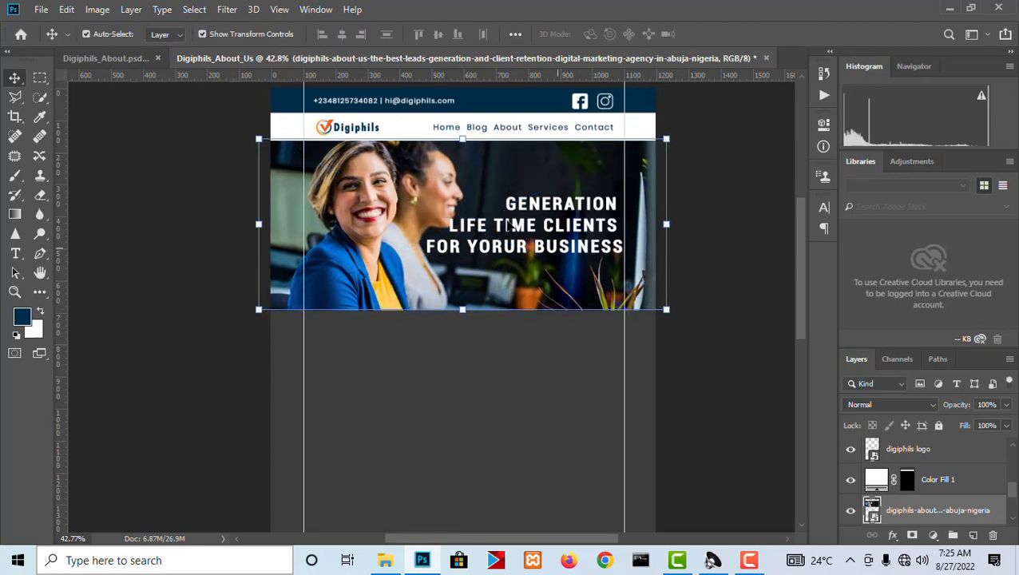
# Clip the placed hero photo to the Hero rectangle below it with a clipping mask.
pyautogui.scroll(-1, 950, 520)
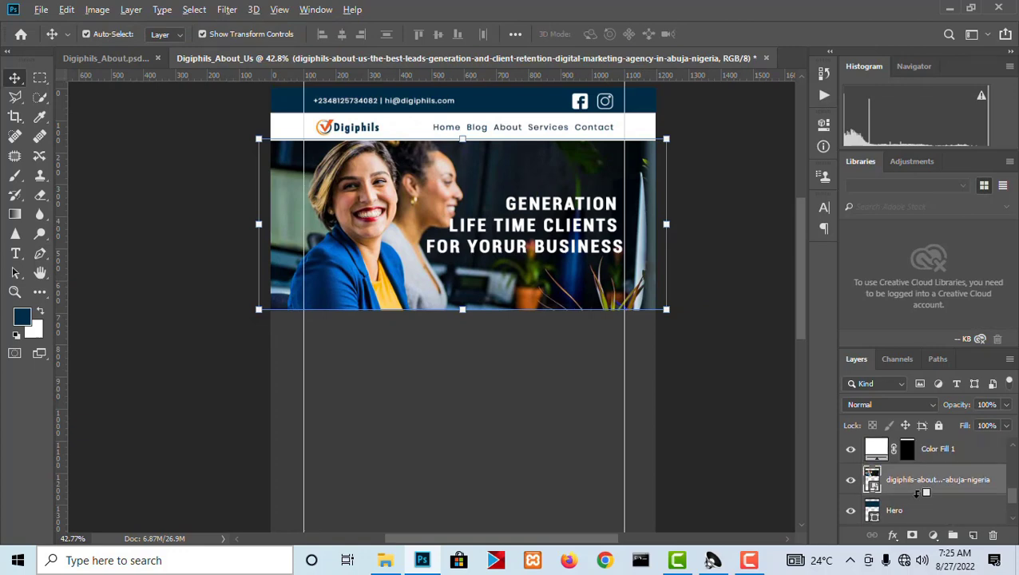
pyautogui.keyDown('alt'); pyautogui.click(917, 493); pyautogui.keyUp('alt')
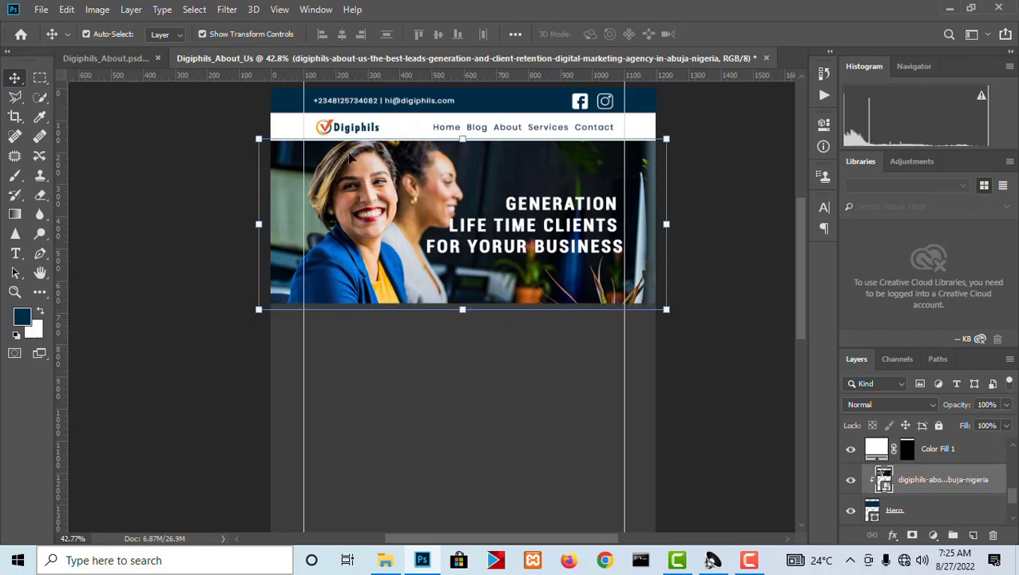
# Move the hero headline slightly down and scale it to about 12.44 pt so its right edge meets the right guide.
pyautogui.scroll(3, 597, 204)
pyautogui.moveTo(567, 257); pyautogui.dragTo(571, 268)
pyautogui.moveTo(323, 200); pyautogui.dragTo(345, 209)
pyautogui.press('Return')
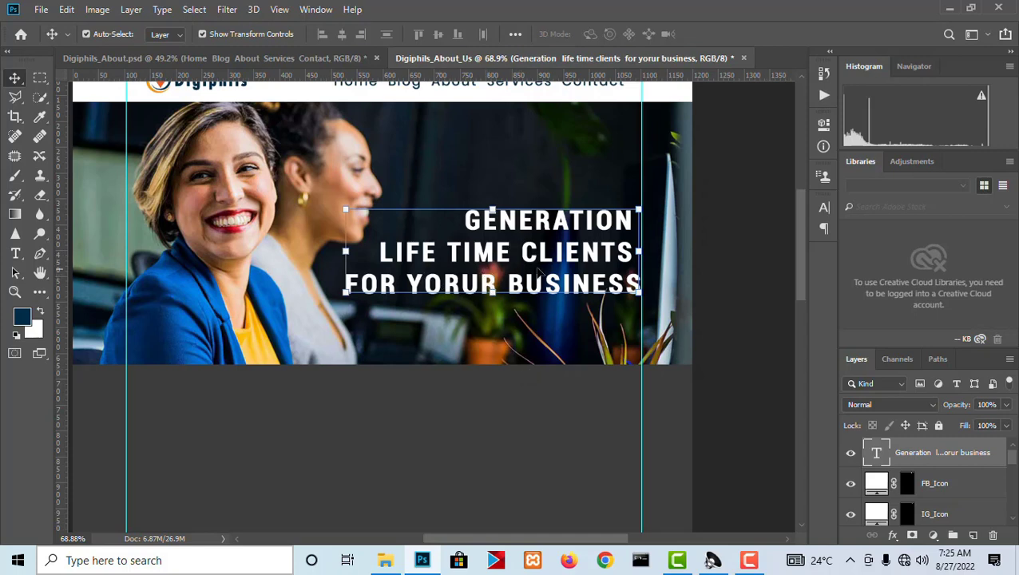
# Correct "YORUR" to "YOUR" in the last line of the hero headline.
pyautogui.press('t')
pyautogui.click(462, 284)
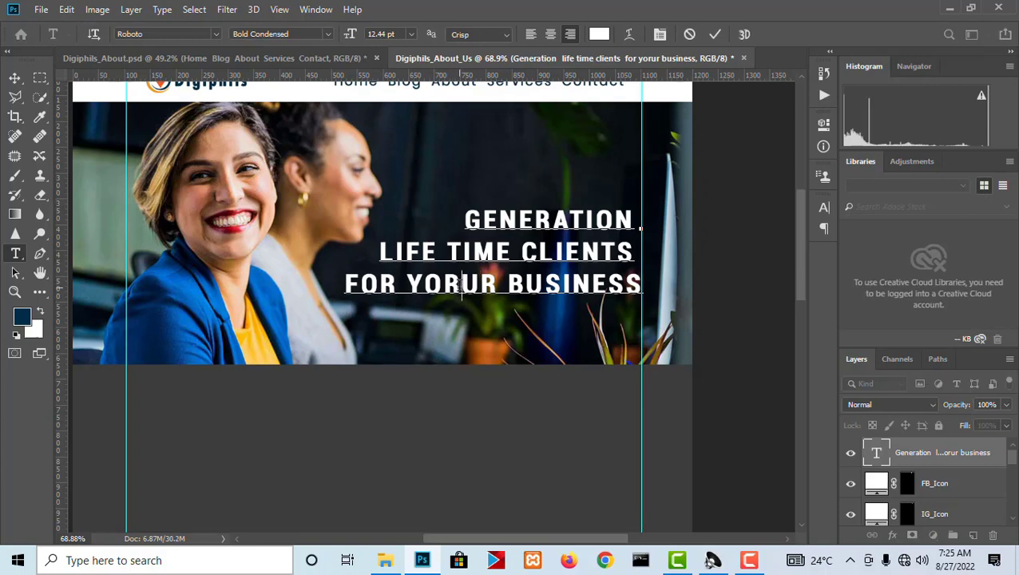
pyautogui.press('BackSpace')
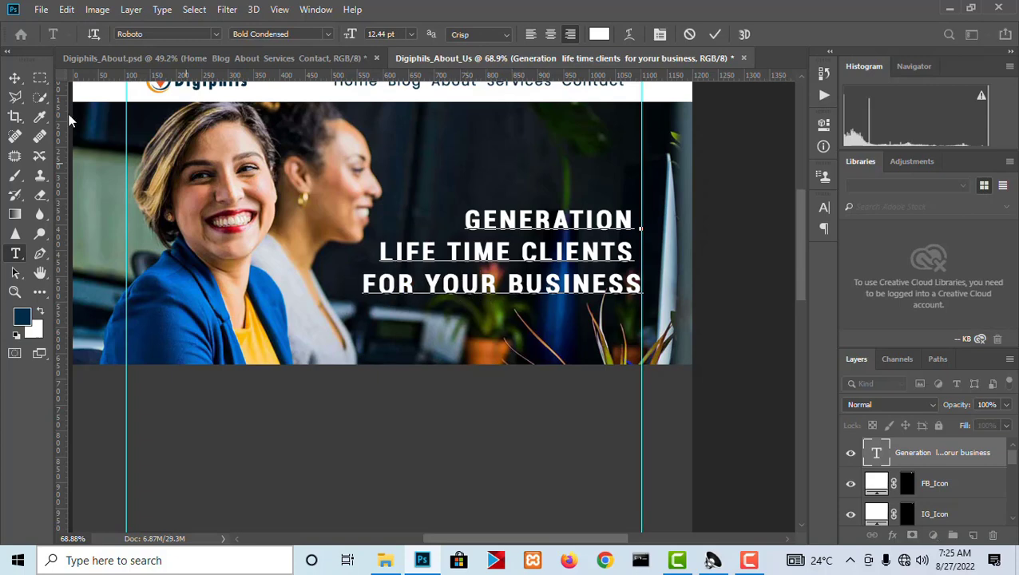
pyautogui.click(15, 78)
# Examine the About Us section and its three cards in the reference document Digiphils_About.psd, then return to Digiphils_About_Us.
pyautogui.scroll(-5, 683, 190)
pyautogui.click(569, 371)
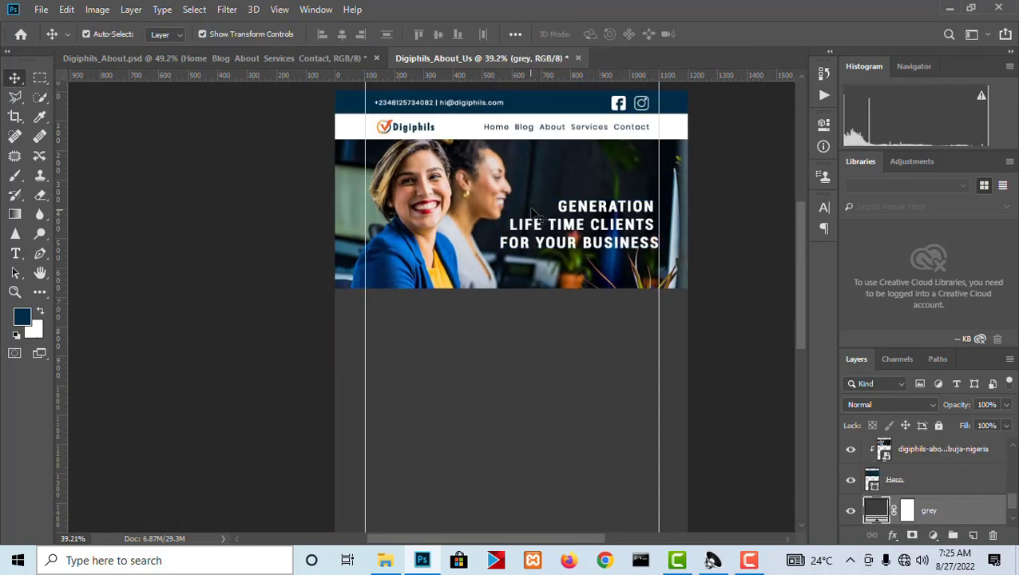
pyautogui.scroll(3, 533, 212)
pyautogui.moveTo(592, 233); pyautogui.dragTo(546, 292)
pyautogui.click(200, 62)
pyautogui.scroll(5, 500, 394)
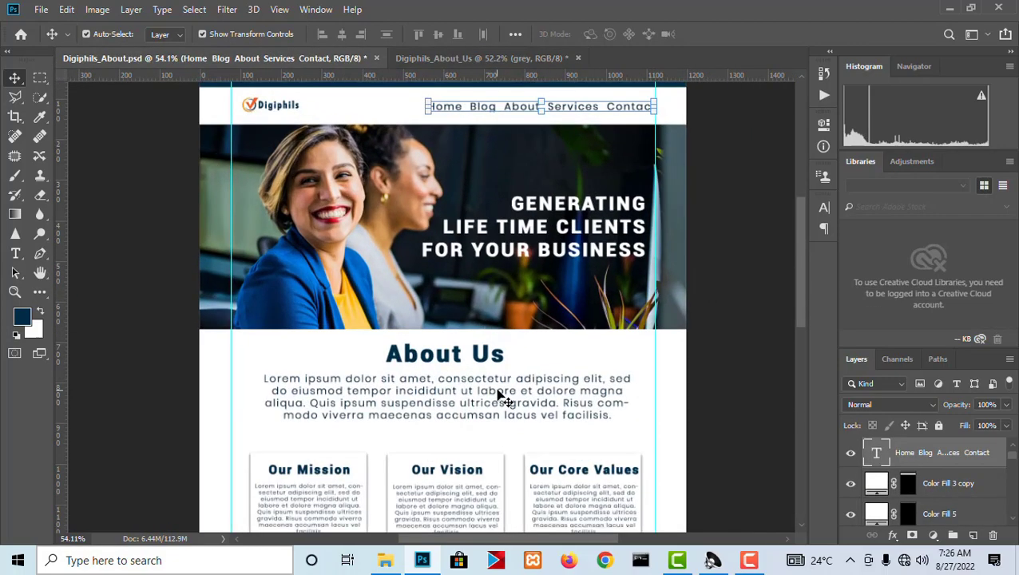
pyautogui.moveTo(562, 301); pyautogui.dragTo(574, 170)
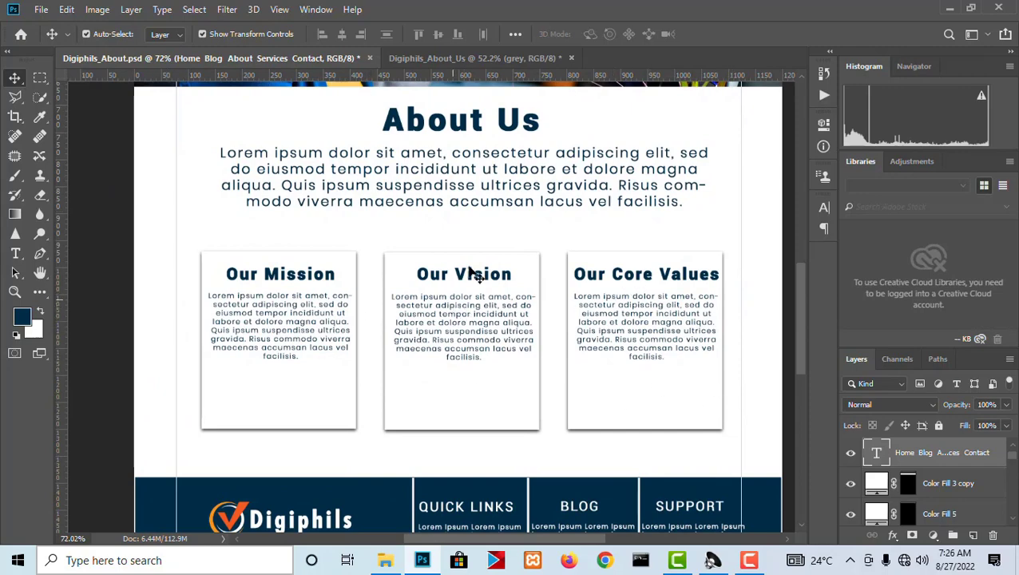
pyautogui.click(456, 59)
# Fill a full-width area about 745 px high directly below the hero with a white (ffffff) Solid Color layer above the grey layer.
pyautogui.scroll(-3, 493, 180)
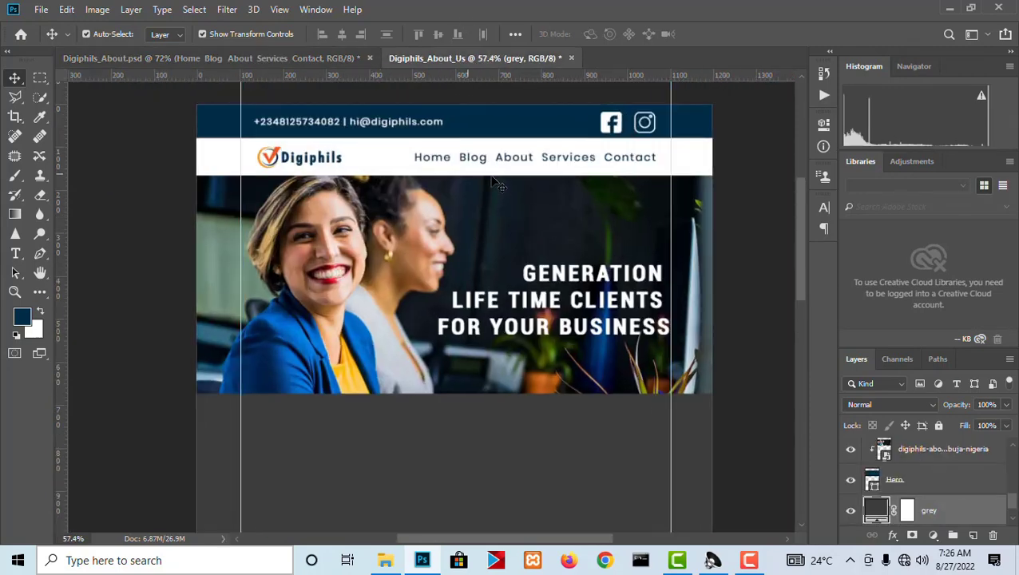
pyautogui.click(40, 77)
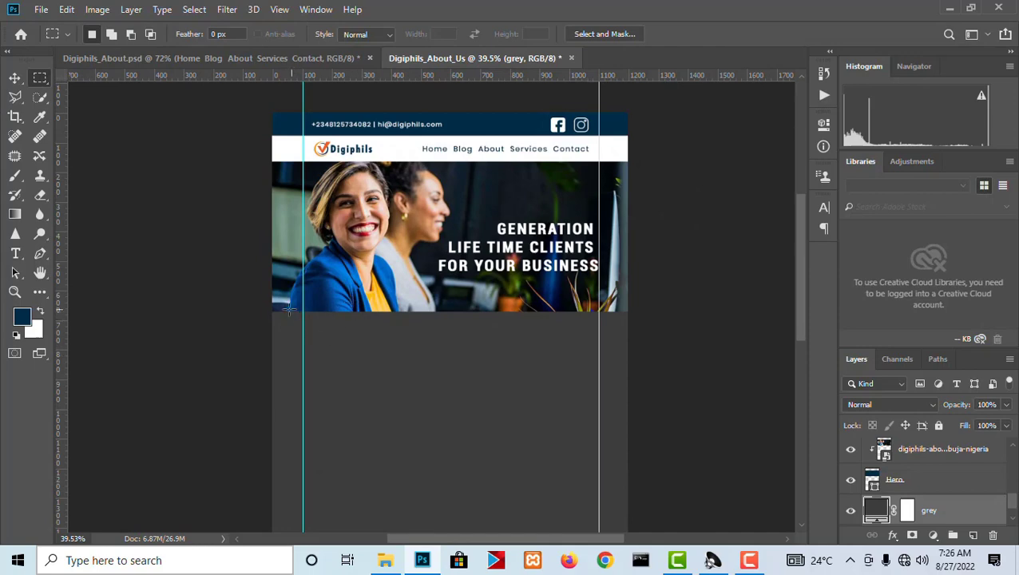
pyautogui.moveTo(270, 311); pyautogui.dragTo(676, 534)
pyautogui.scroll(-3, 609, 292)
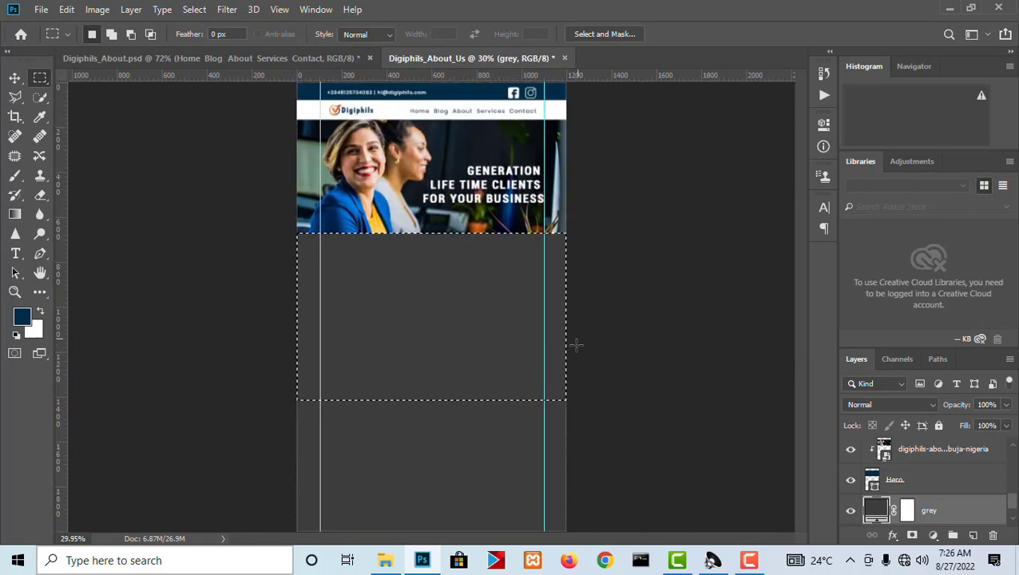
pyautogui.scroll(1, 576, 345)
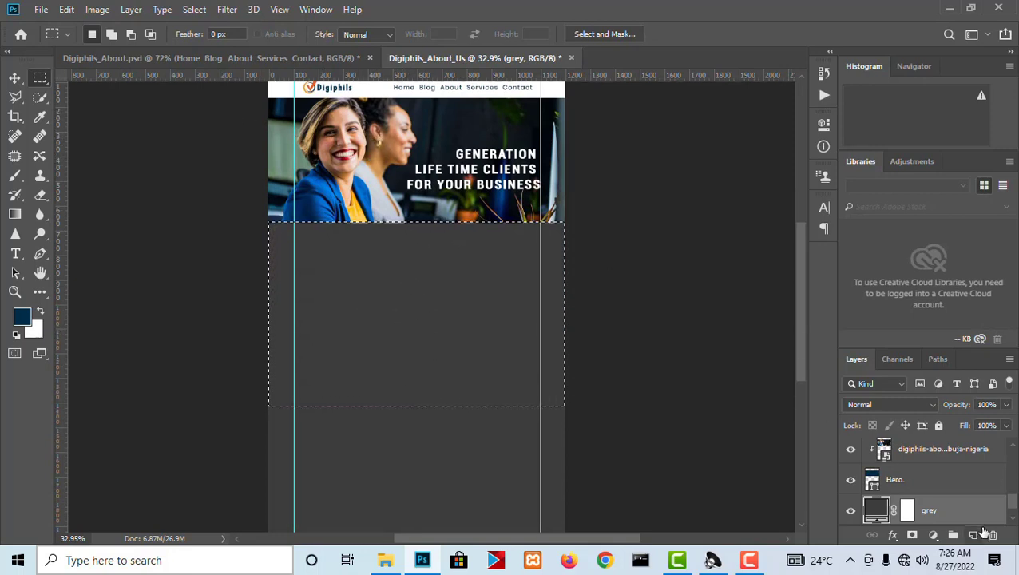
pyautogui.click(933, 535)
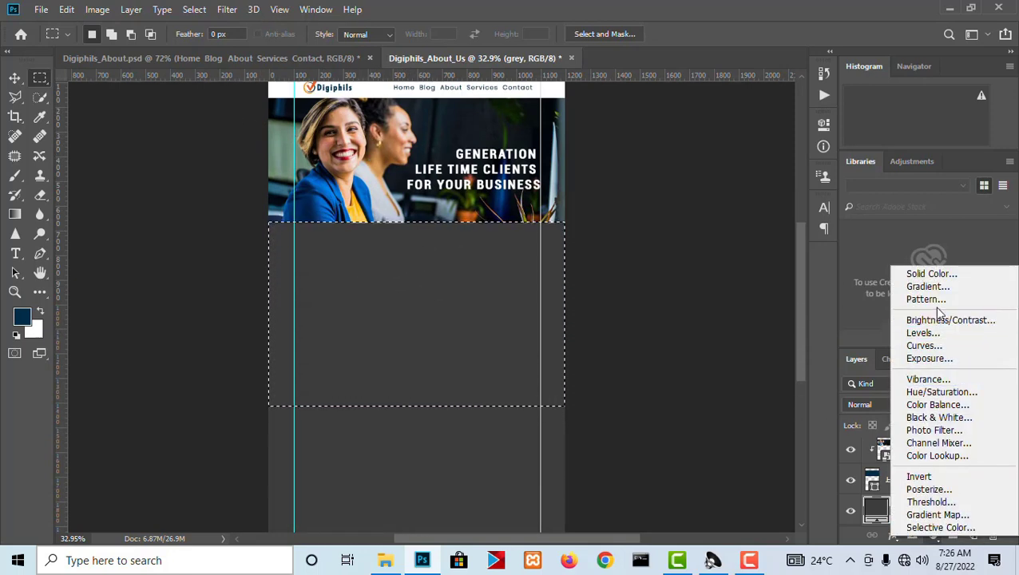
pyautogui.click(930, 274)
pyautogui.click(592, 212)
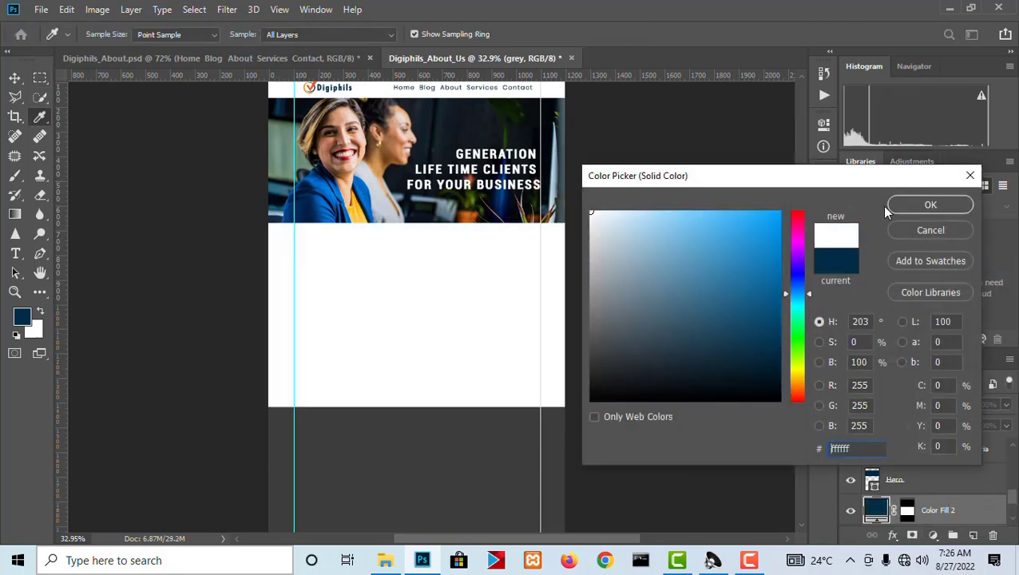
pyautogui.click(926, 206)
# Rename the new white fill layer as About Us.
pyautogui.doubleClick(936, 509)
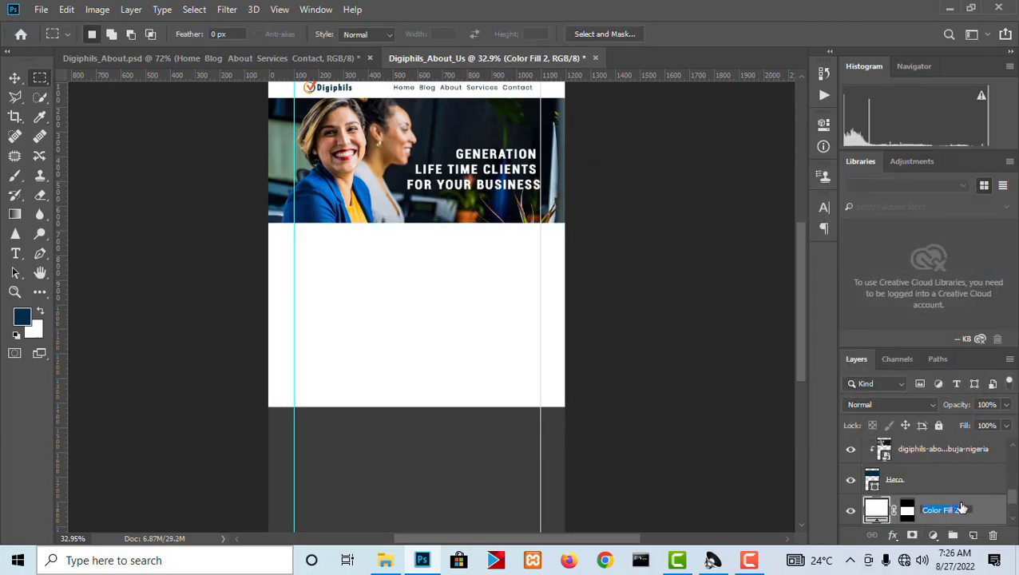
pyautogui.write('About Us')
pyautogui.press('Return')
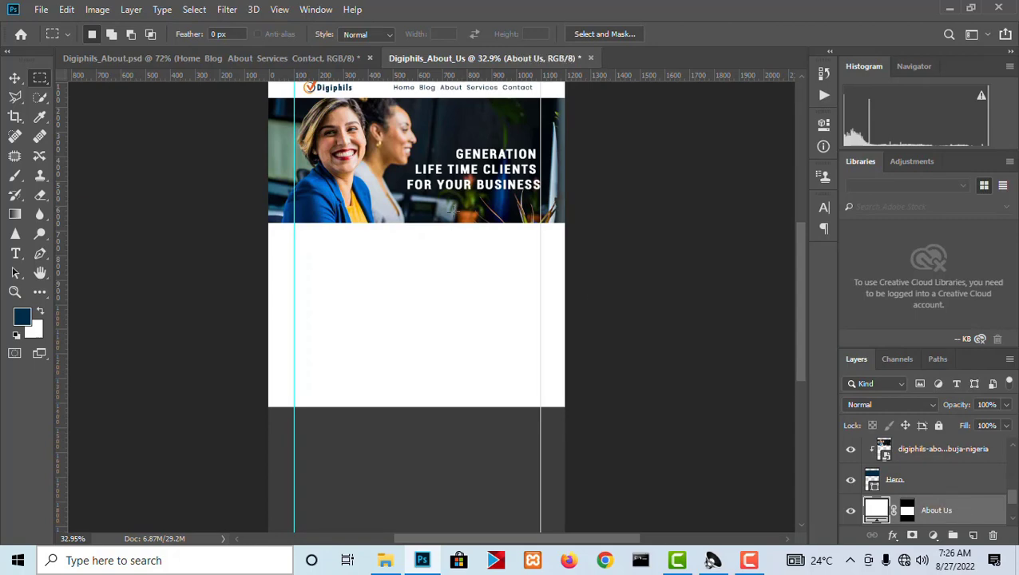
pyautogui.click(15, 78)
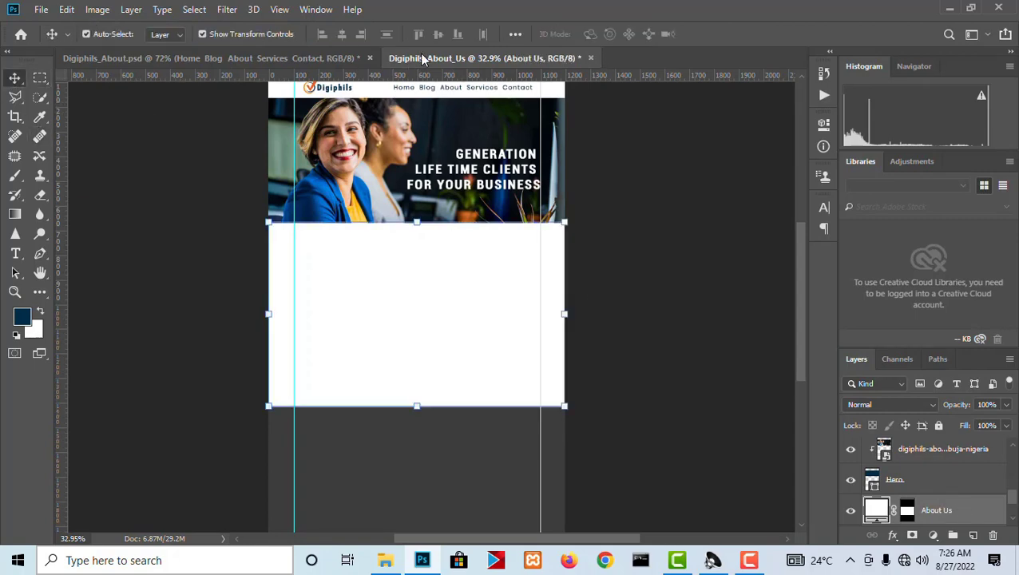
# Copy the "About Us" heading text from the reference document Digiphils_About.psd, accepting the text layout change.
pyautogui.click(324, 58)
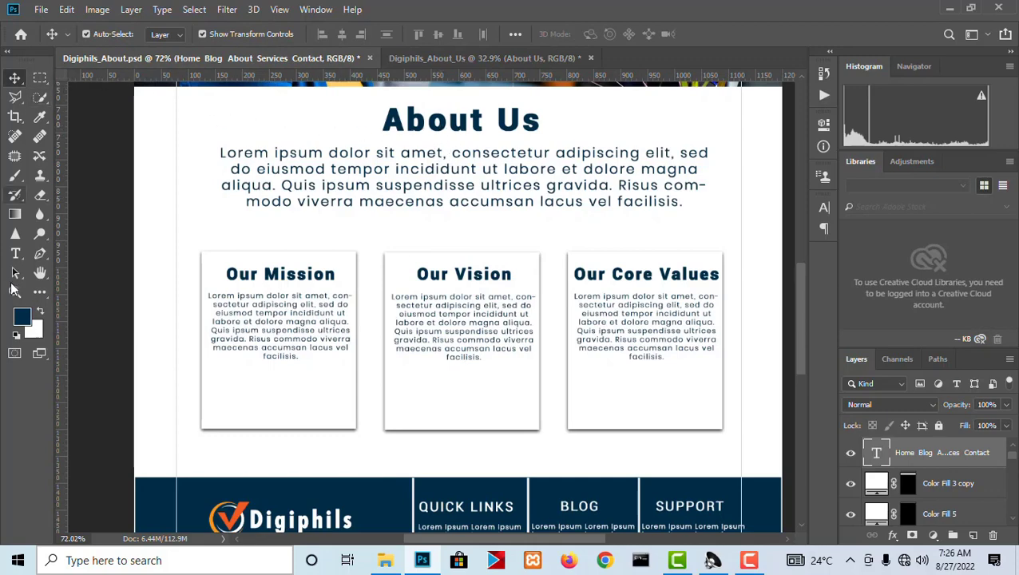
pyautogui.click(14, 253)
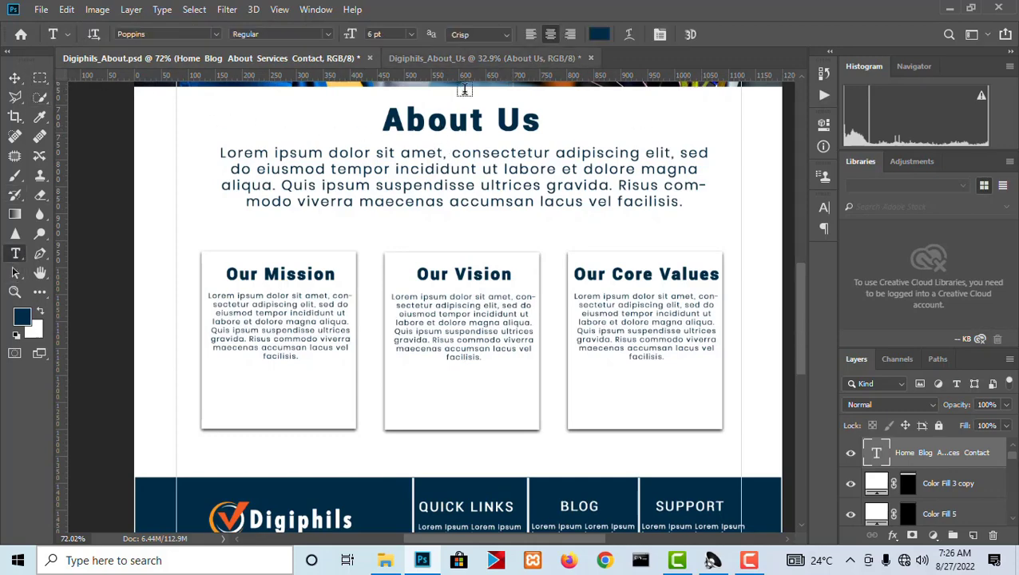
pyautogui.click(470, 122)
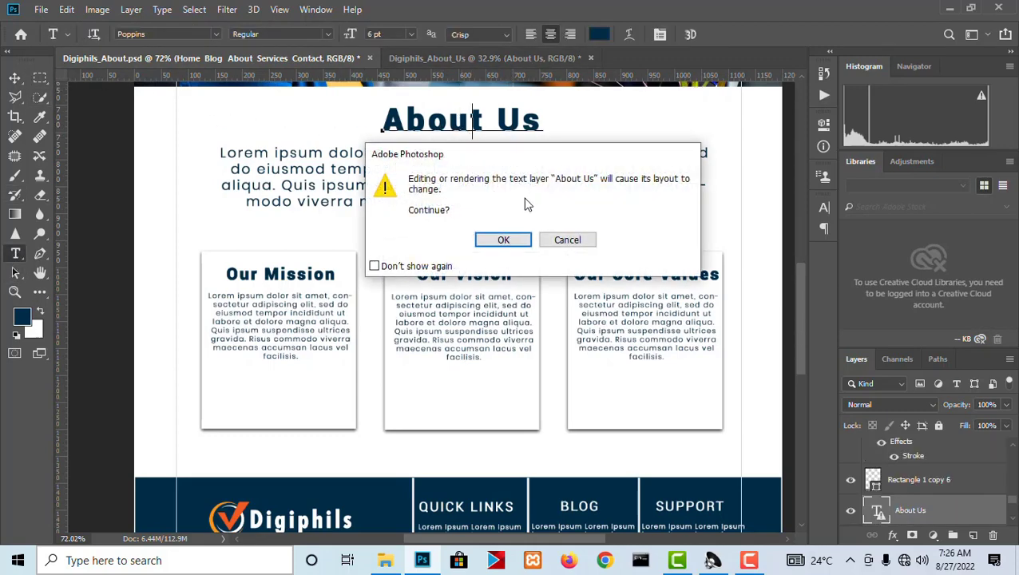
pyautogui.click(503, 239)
pyautogui.hotkey('ctrl', 'a')
pyautogui.hotkey('ctrl', 'c')
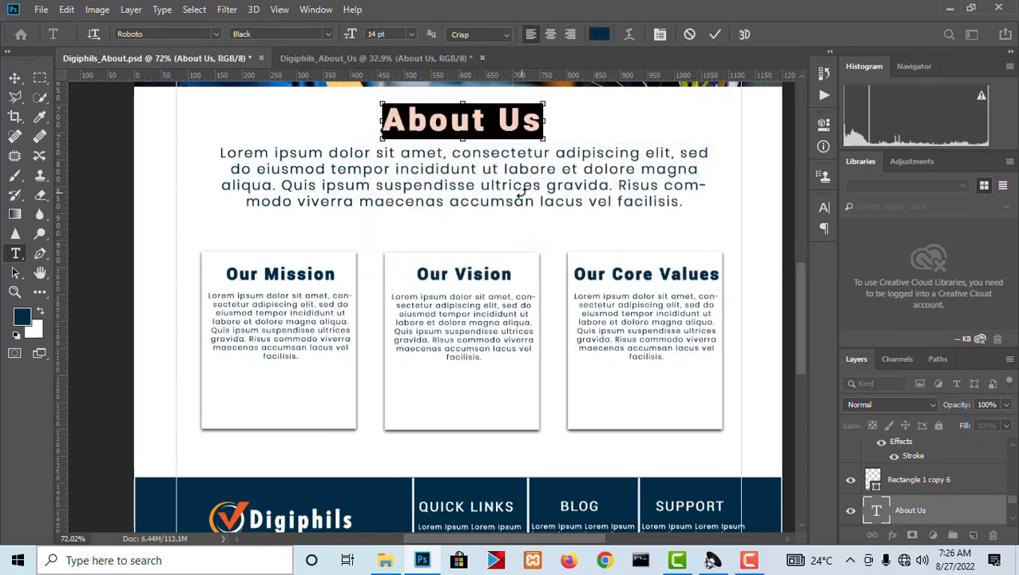
pyautogui.click(14, 77)
# Paste the "About Us" heading as a new text layer in the white section of Digiphils_About_Us.
pyautogui.click(463, 59)
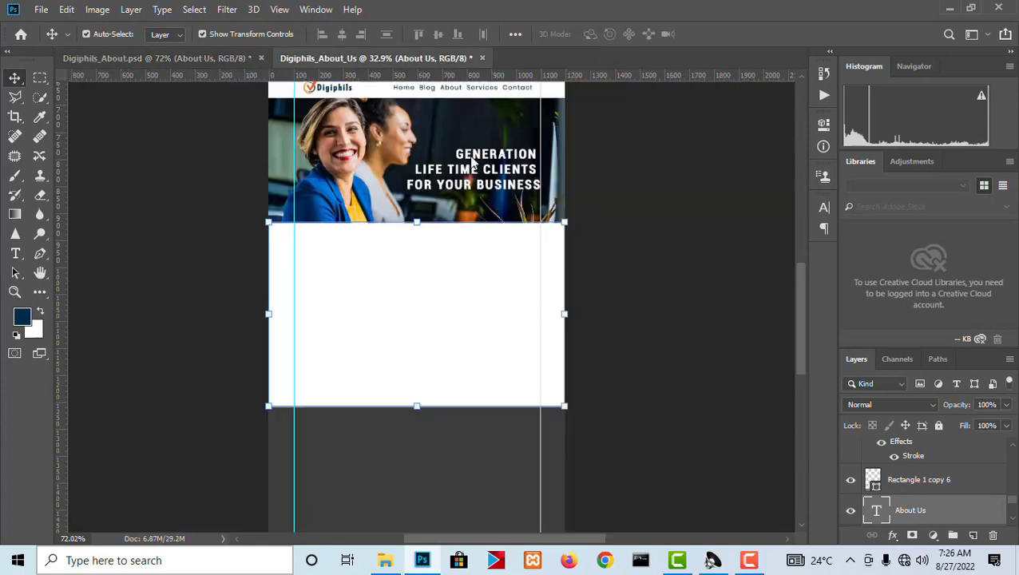
pyautogui.scroll(2, 406, 221)
pyautogui.press('t')
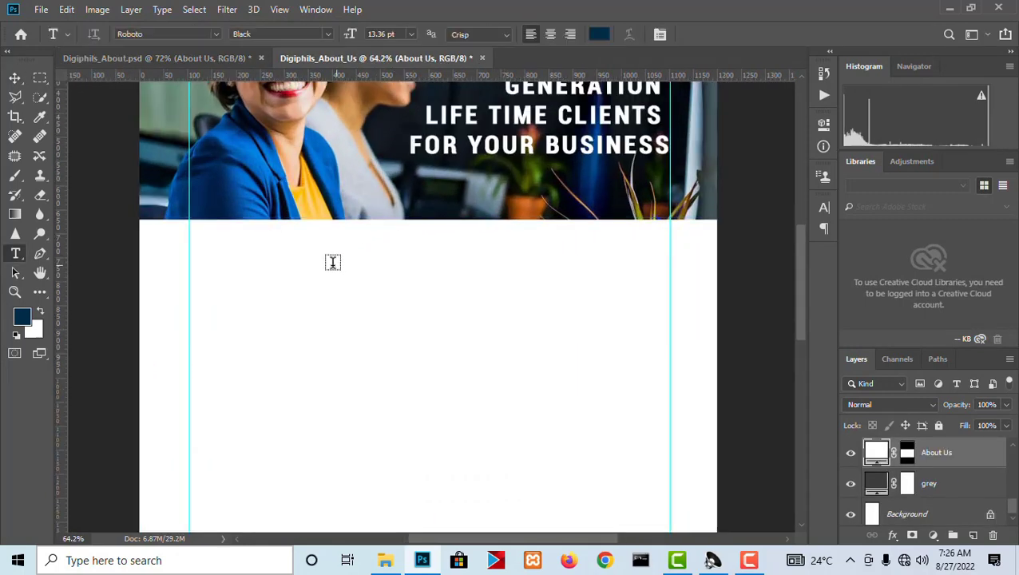
pyautogui.click(324, 259)
pyautogui.hotkey('ctrl', 'v')
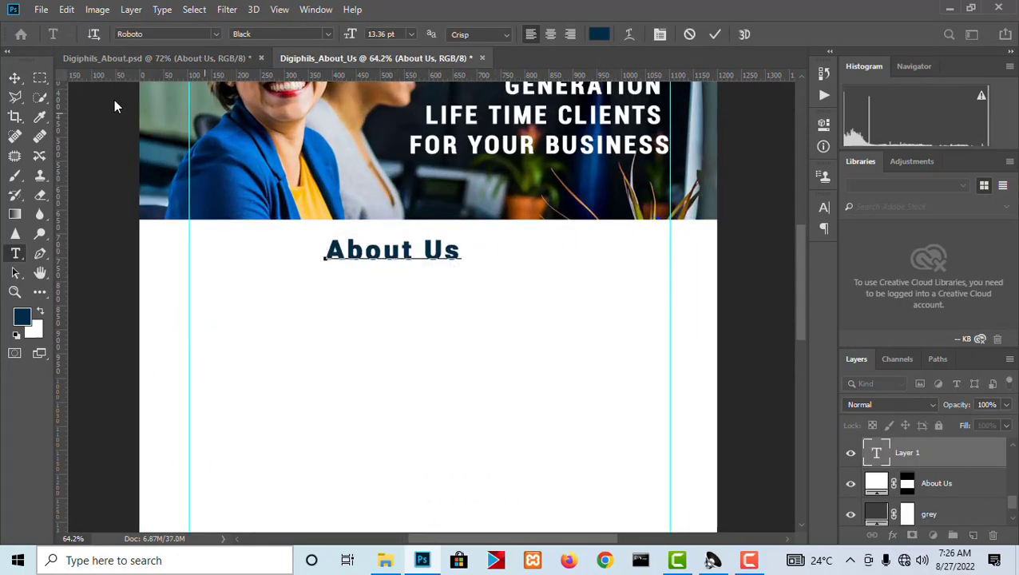
pyautogui.click(14, 77)
# Move the "About Us" heading to roughly the middle of the page and raise it closer to the hero photo.
pyautogui.moveTo(434, 253); pyautogui.dragTo(469, 250)
pyautogui.press('t')
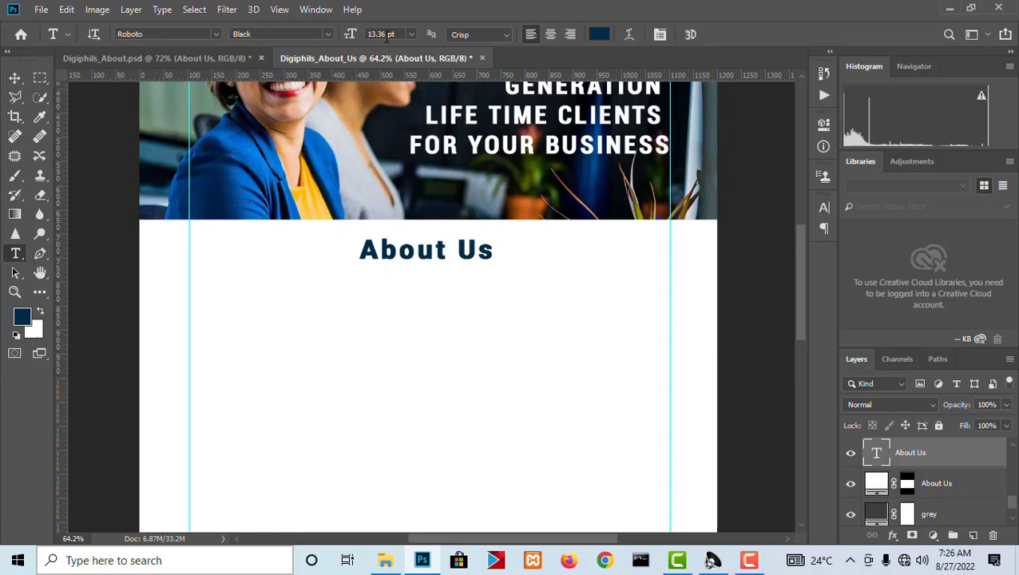
pyautogui.scroll(-5, 514, 246)
pyautogui.scroll(6, 463, 100)
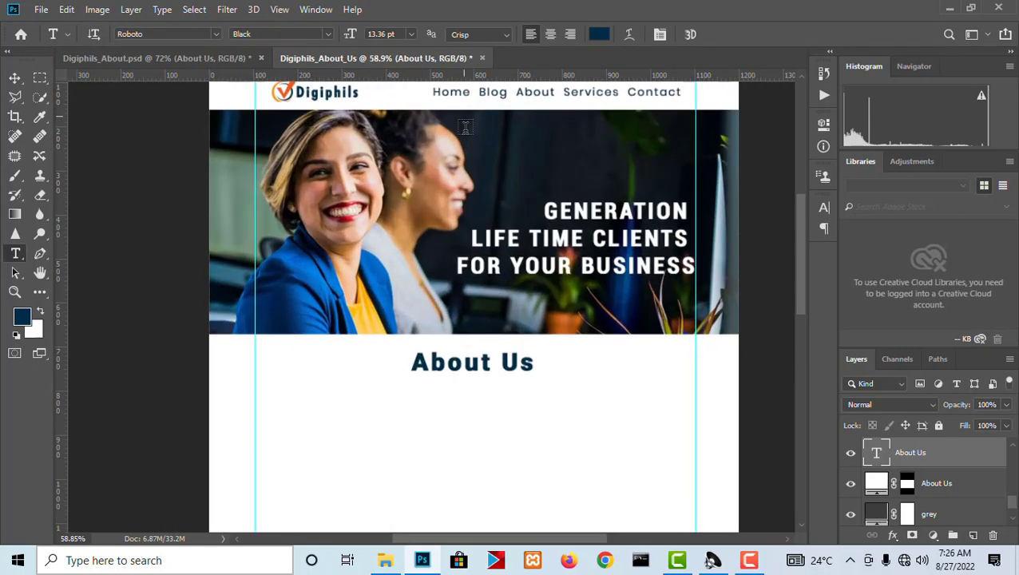
pyautogui.moveTo(801, 237)
pyautogui.mouseDown()
pyautogui.moveTo(796, 212)
pyautogui.moveTo(800, 248)
pyautogui.mouseUp()
pyautogui.click(14, 77)
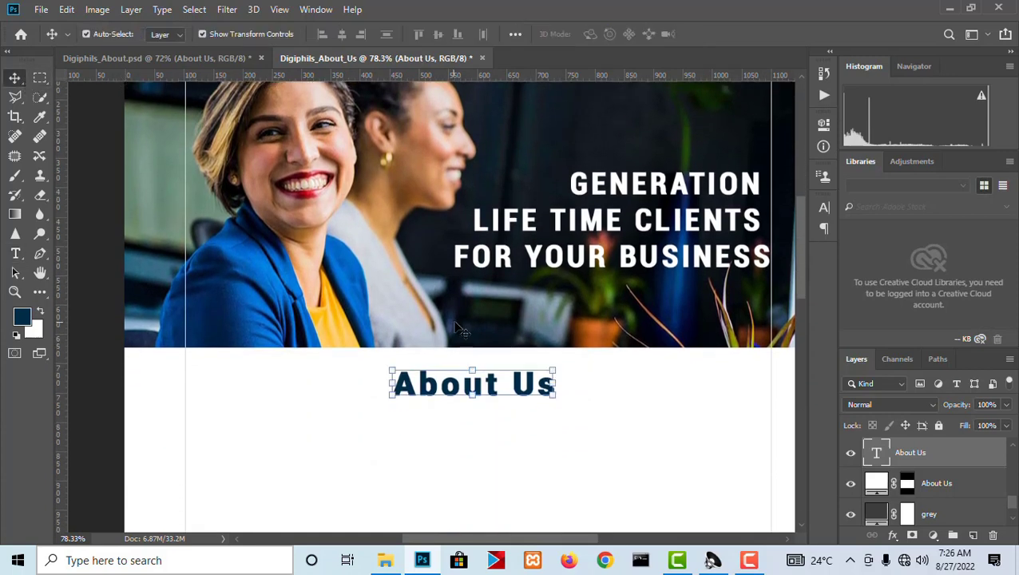
pyautogui.moveTo(488, 381); pyautogui.dragTo(489, 371)
# Align the "About Us" heading and the white About Us section on their horizontal centers.
pyautogui.scroll(-5, 570, 381)
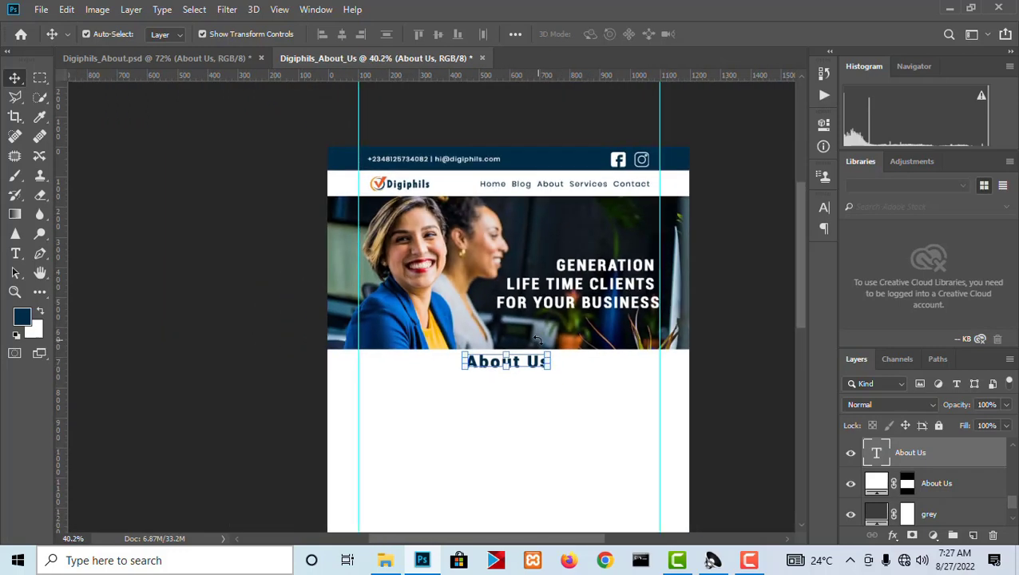
pyautogui.click(548, 415)
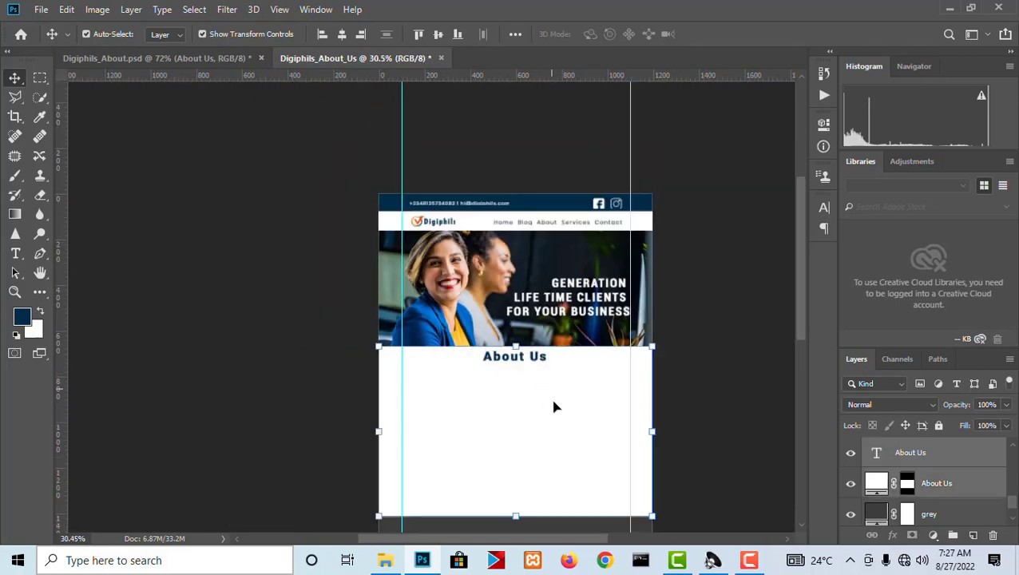
pyautogui.click(343, 34)
pyautogui.scroll(5, 520, 429)
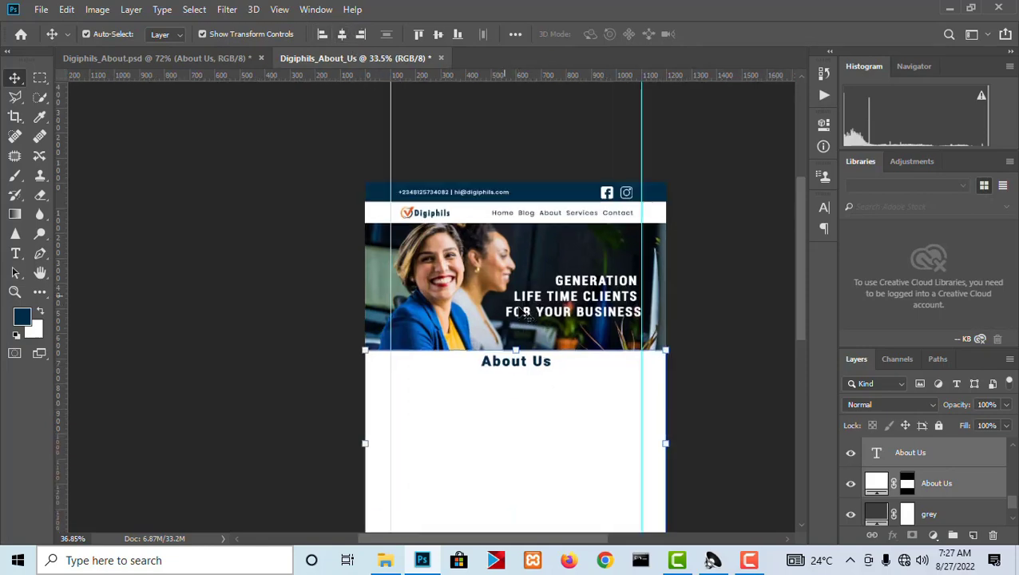
pyautogui.scroll(-3, 559, 238)
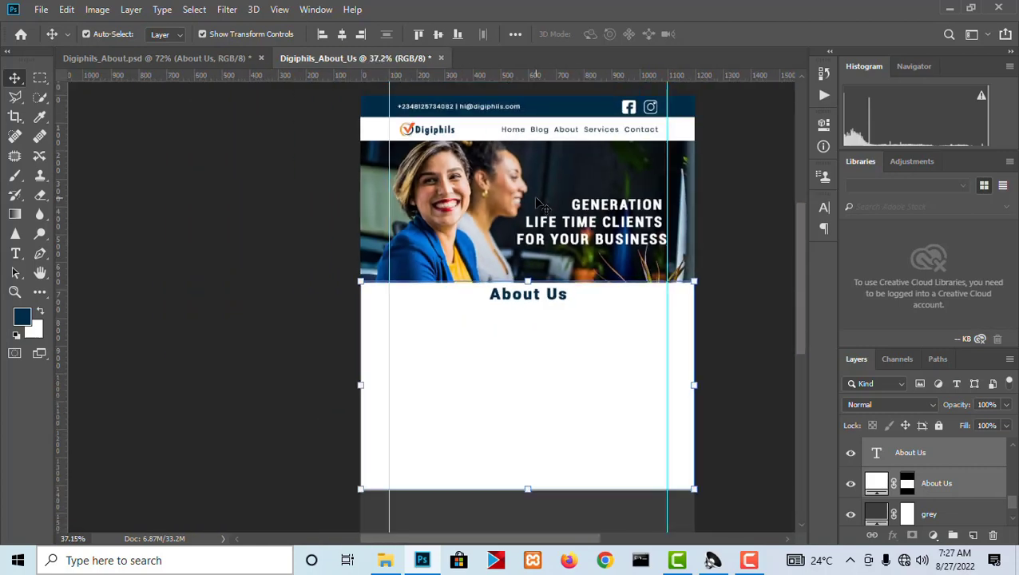
# Consult the About Us paragraph in Digiphils_About.psd and add a placeholder lorem ipsum text box between the guides beneath the heading in Digiphils_About_Us.
pyautogui.scroll(1, 572, 260)
pyautogui.click(220, 58)
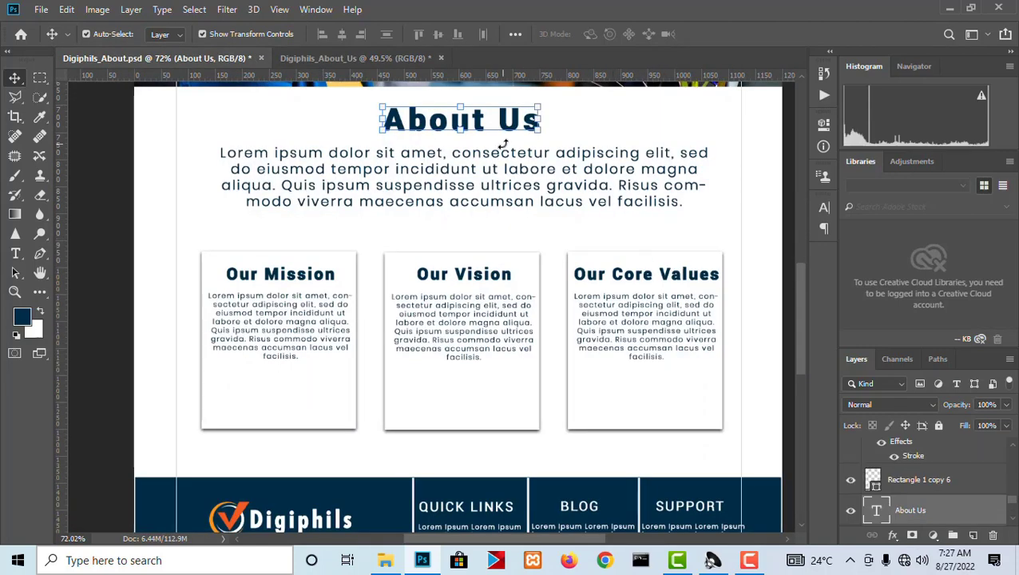
pyautogui.scroll(1, 505, 152)
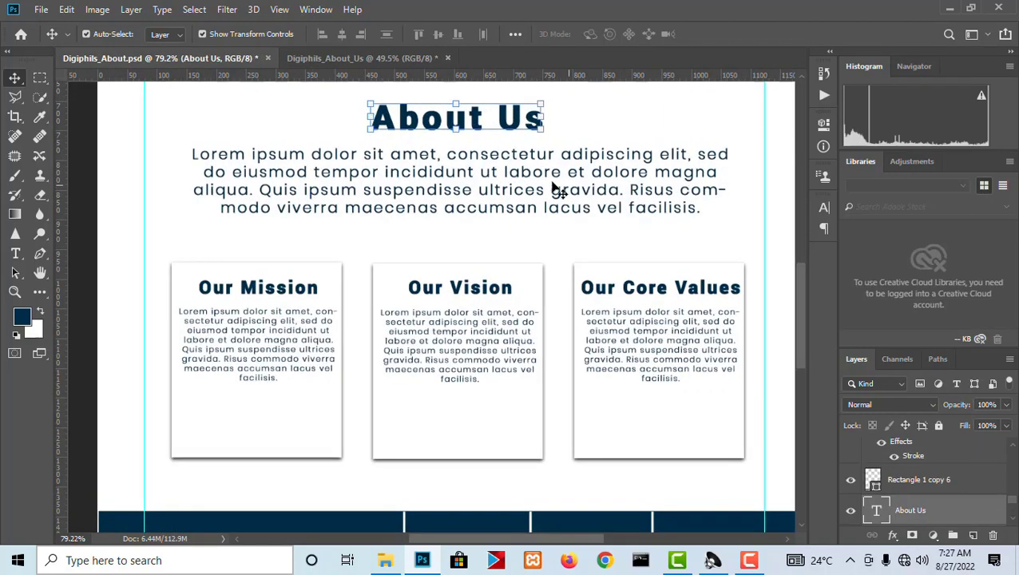
pyautogui.click(399, 59)
pyautogui.scroll(-1, 420, 111)
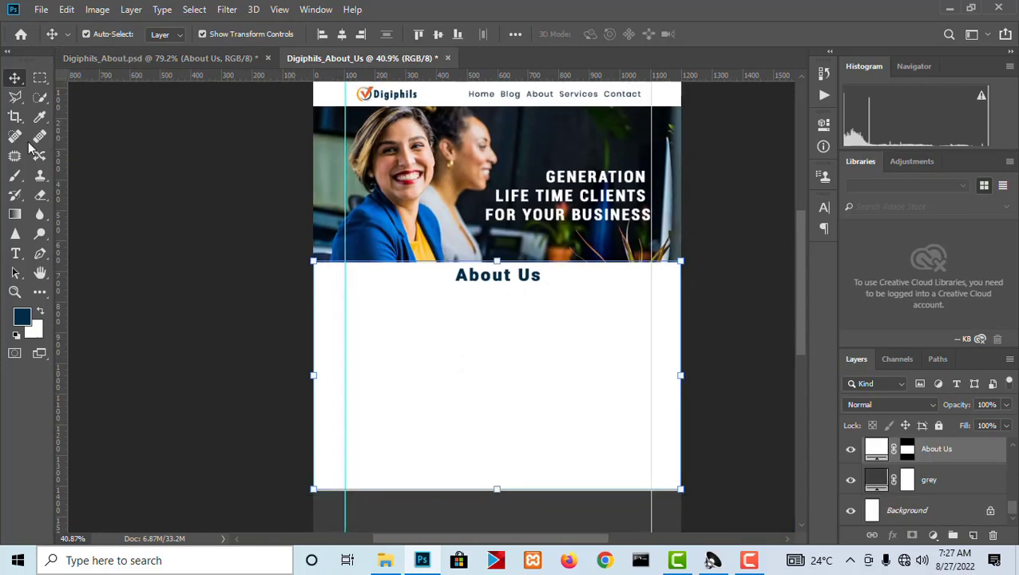
pyautogui.click(15, 254)
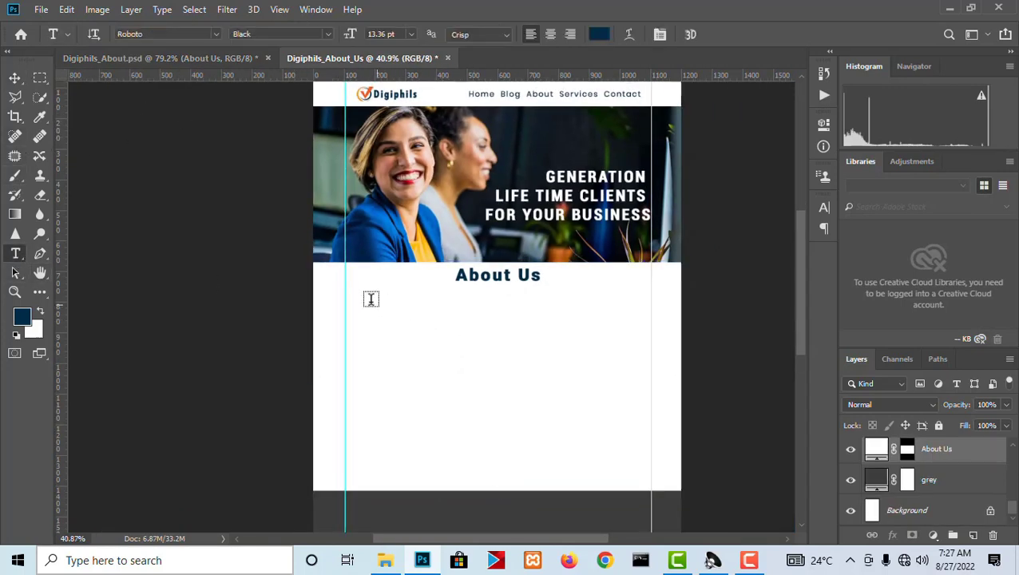
pyautogui.moveTo(355, 293); pyautogui.dragTo(641, 382)
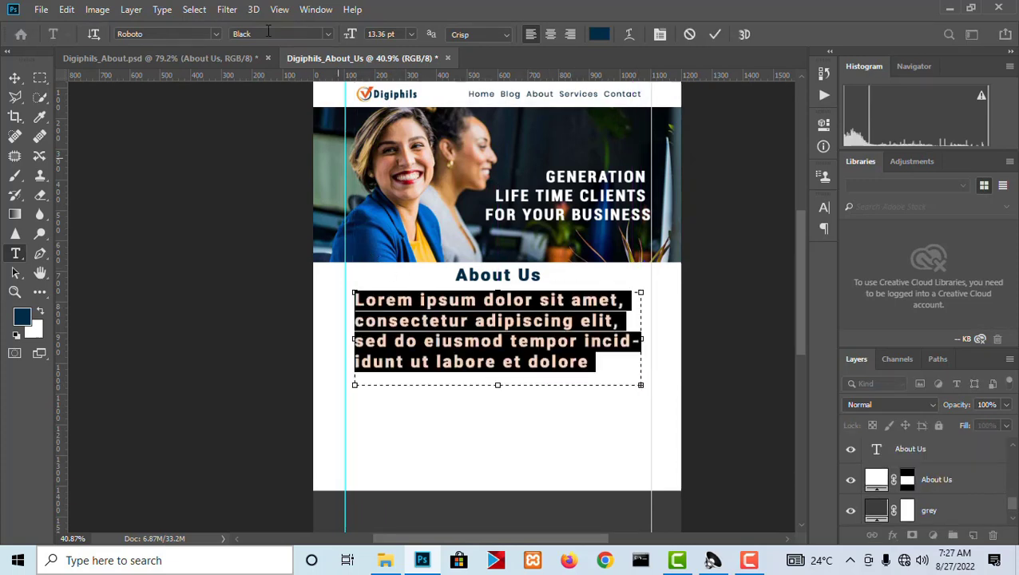
# Try the placeholder paragraph under the About Us heading at 12 pt and settle on a font size of 10 pt.
pyautogui.click(409, 34)
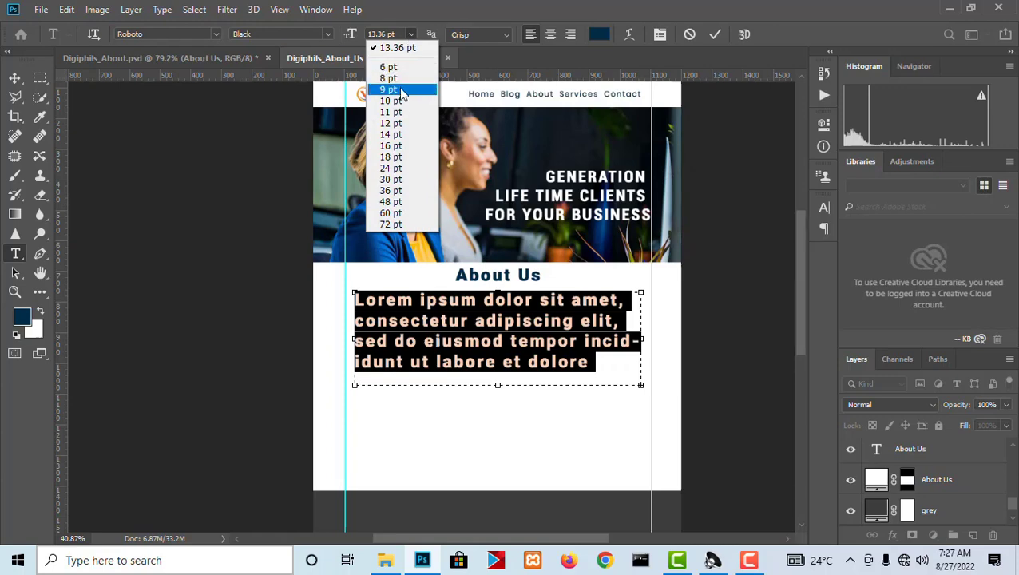
pyautogui.click(396, 123)
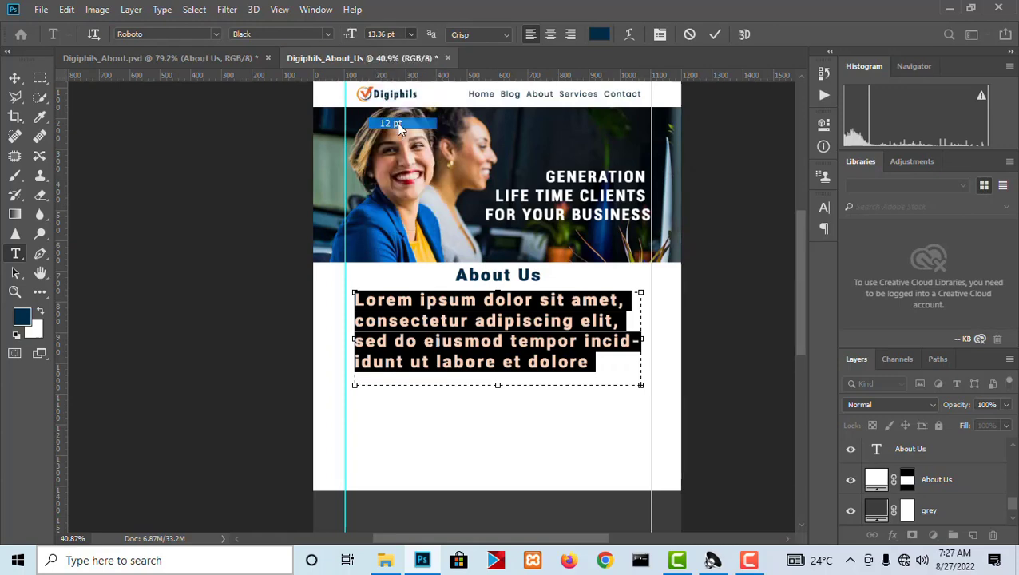
pyautogui.click(409, 34)
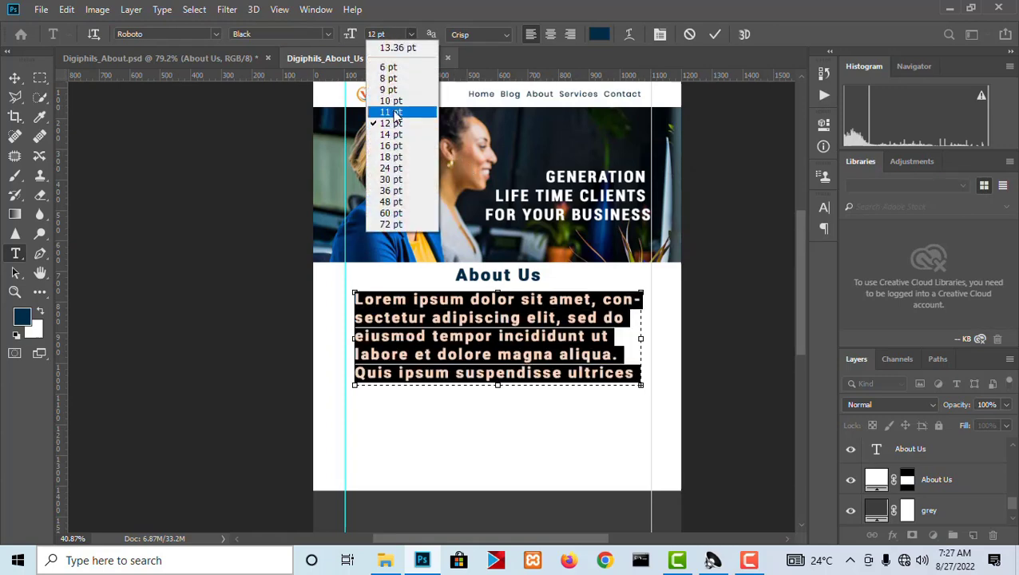
pyautogui.click(400, 102)
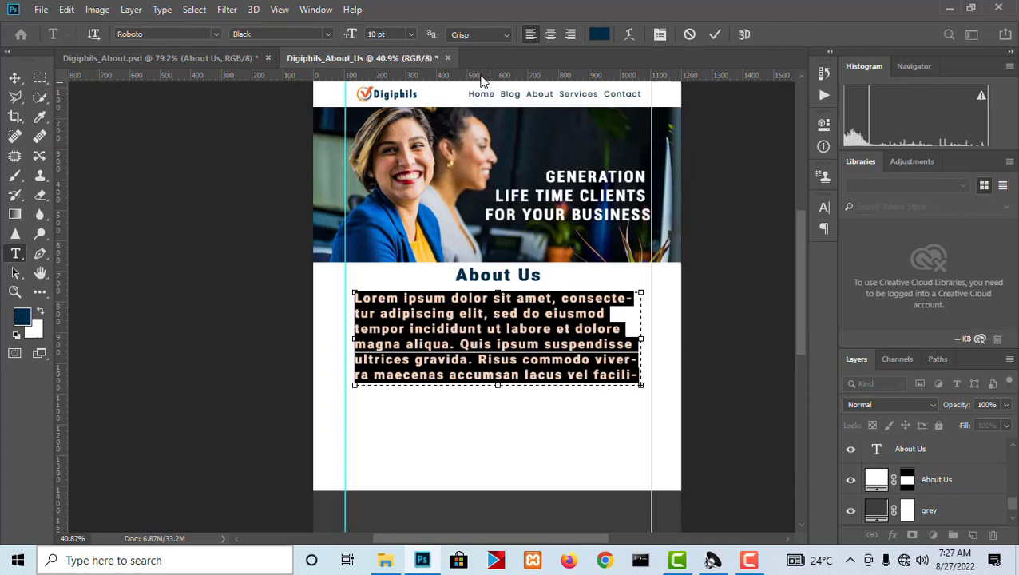
# Search the font families for "popp" to find a Poppins style for the placeholder paragraph.
pyautogui.click(216, 34)
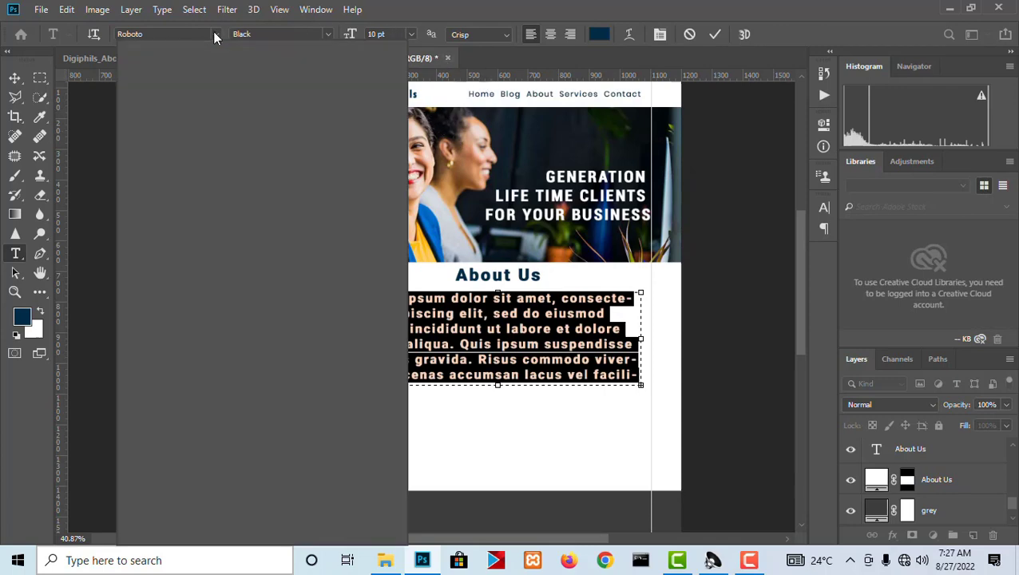
pyautogui.click(162, 34)
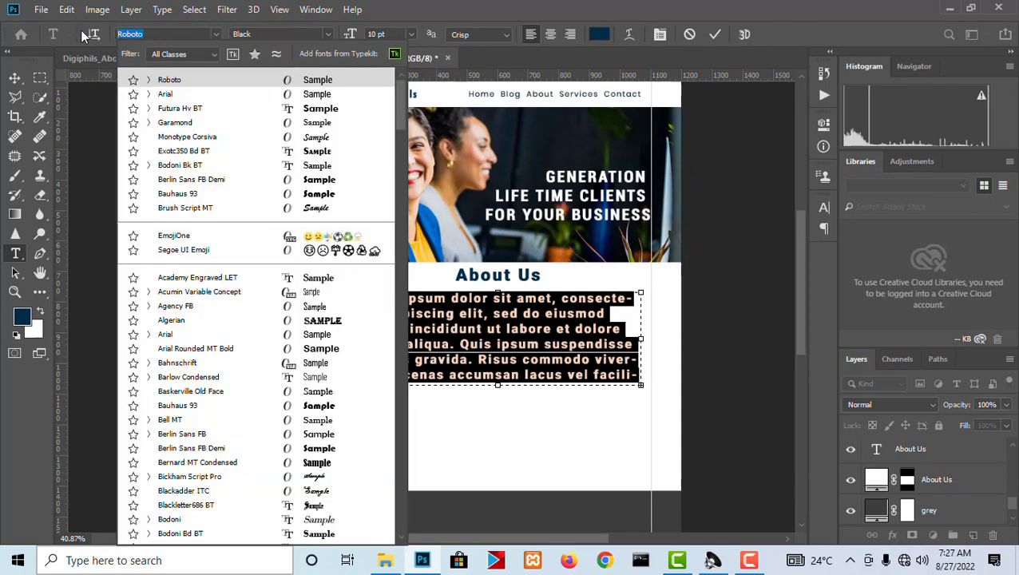
pyautogui.write('popp')
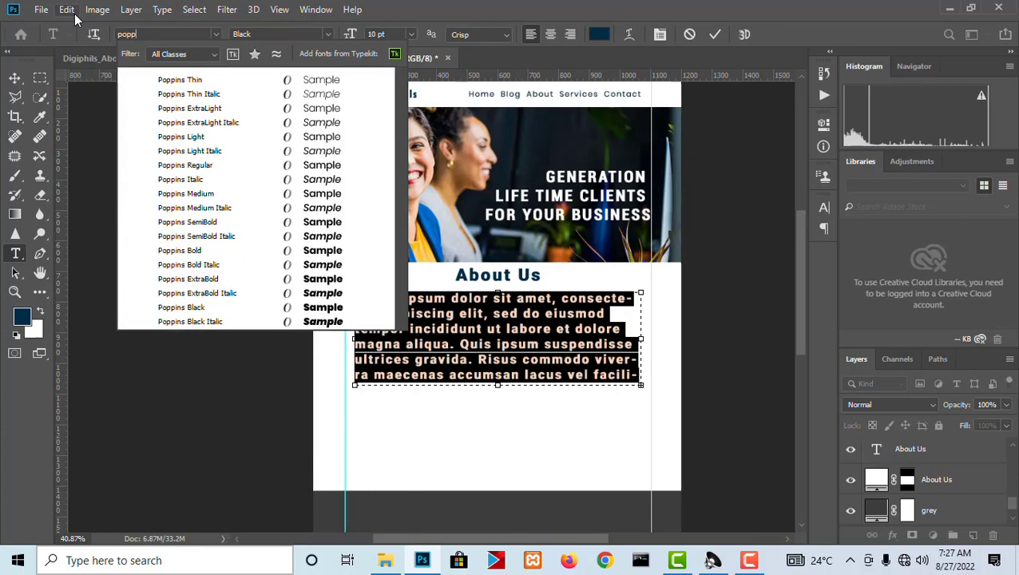
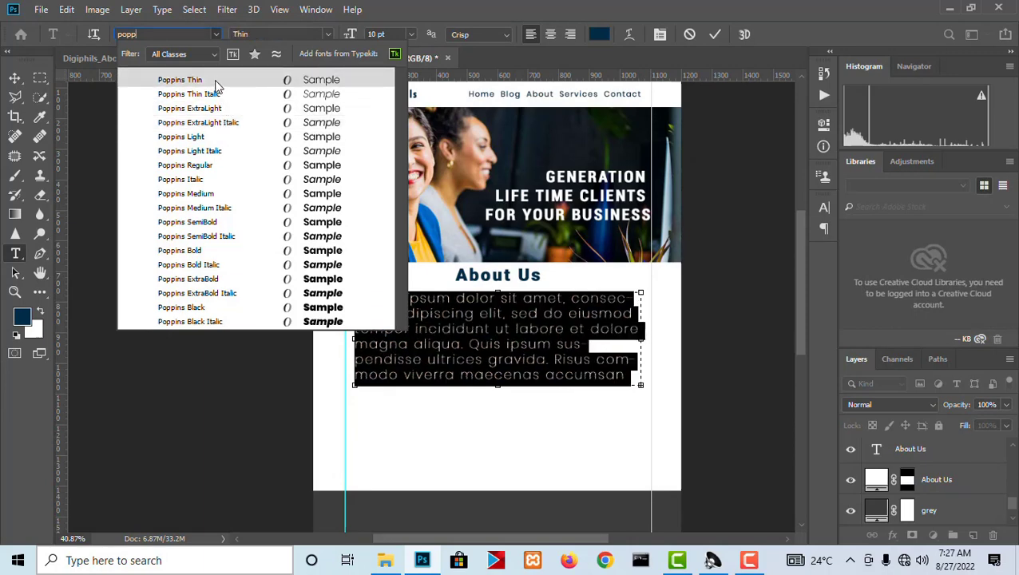
# Set the placeholder paragraph in Poppins Regular and center-align its lines.
pyautogui.click(212, 166)
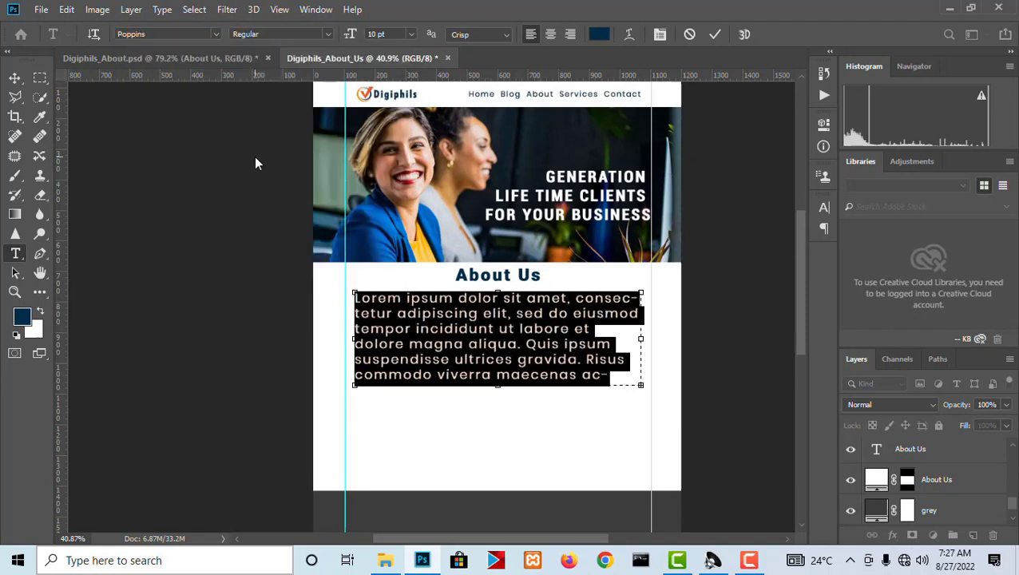
pyautogui.click(550, 34)
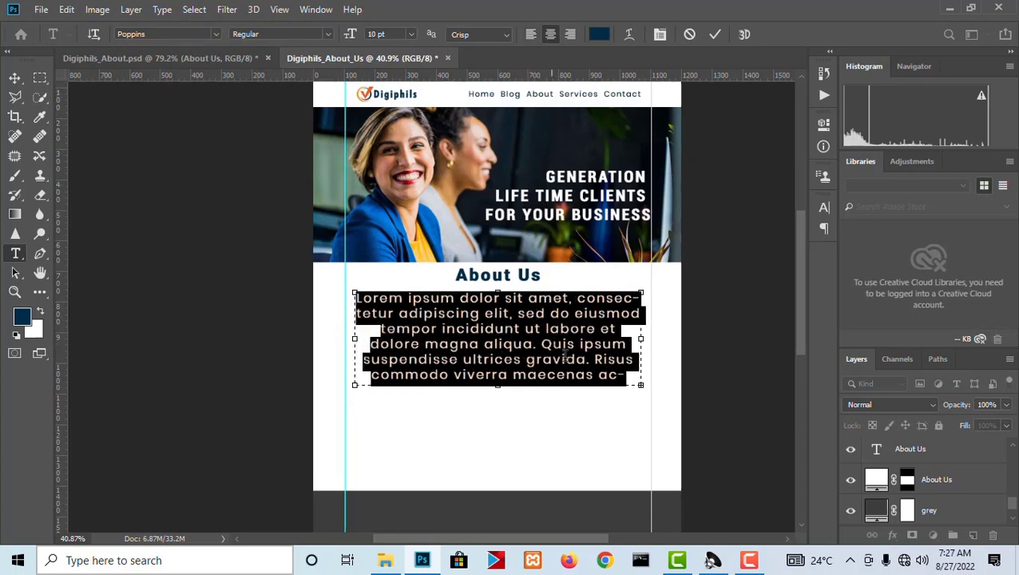
pyautogui.click(575, 359)
pyautogui.click(14, 77)
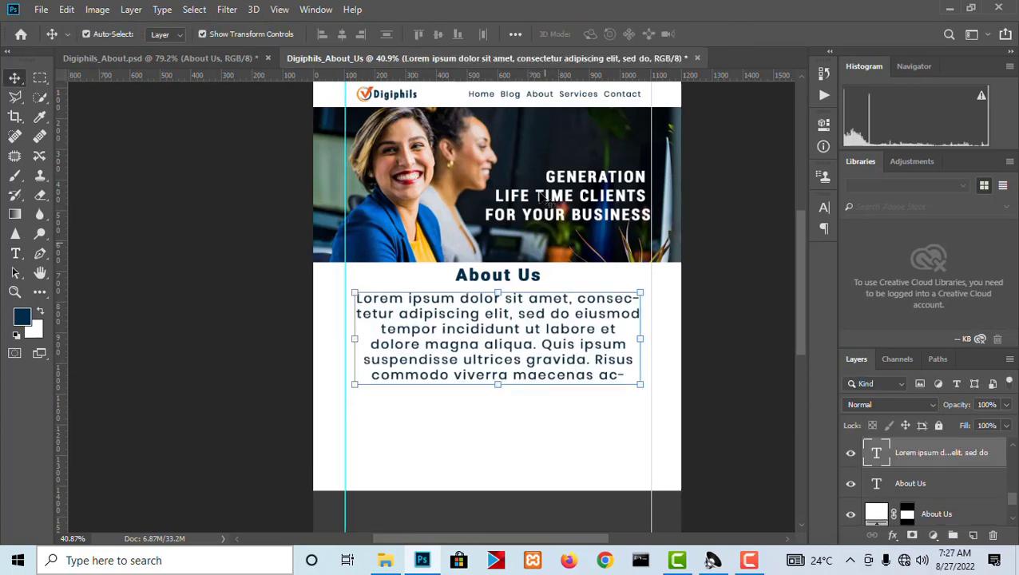
# Compare with the About Us section in Digiphils_About.psd and scale the placeholder paragraph in Digiphils_About_Us down slightly beneath the heading.
pyautogui.click(205, 59)
pyautogui.scroll(-2, 388, 184)
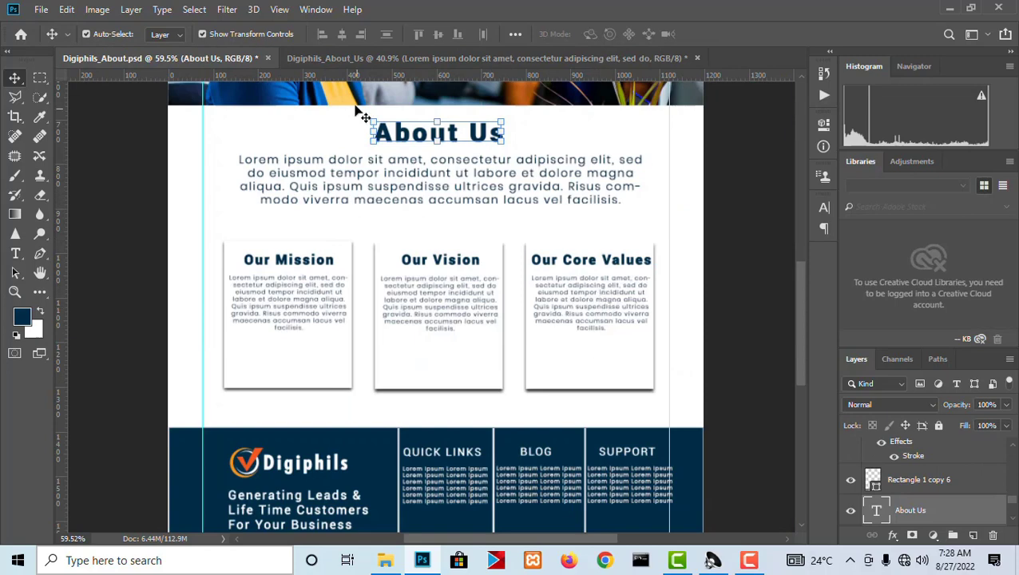
pyautogui.click(364, 59)
pyautogui.scroll(-2, 479, 280)
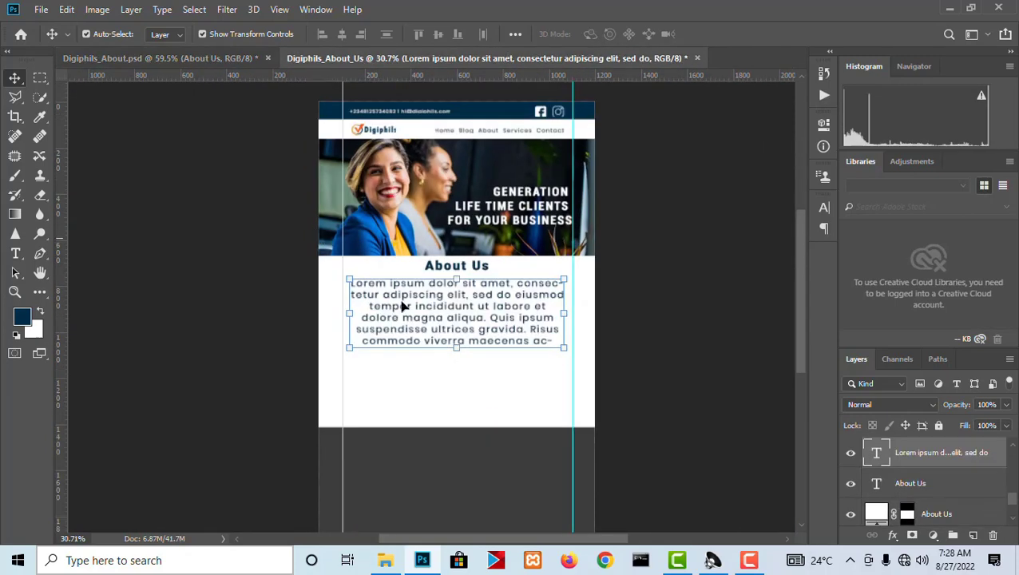
pyautogui.scroll(1, 461, 348)
pyautogui.moveTo(462, 351); pyautogui.dragTo(468, 334)
pyautogui.press('Return')
# Extend the lower edge of the white About Us section downward to make more room beneath the paragraph.
pyautogui.click(471, 402)
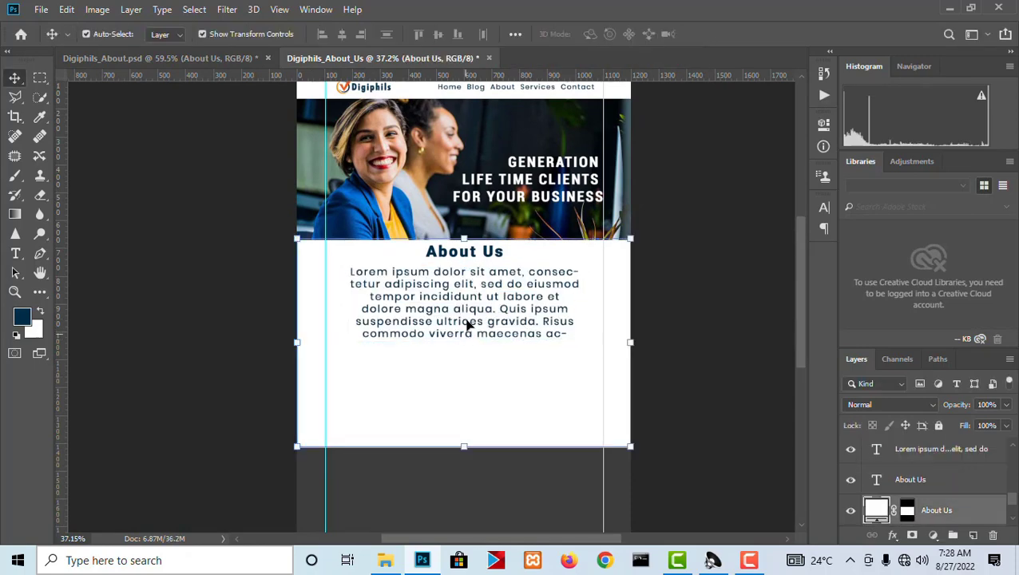
pyautogui.scroll(-3, 471, 219)
pyautogui.scroll(3, 469, 449)
pyautogui.moveTo(419, 389); pyautogui.dragTo(421, 405)
pyautogui.press('Escape')
pyautogui.press('Escape')
pyautogui.press('Return')
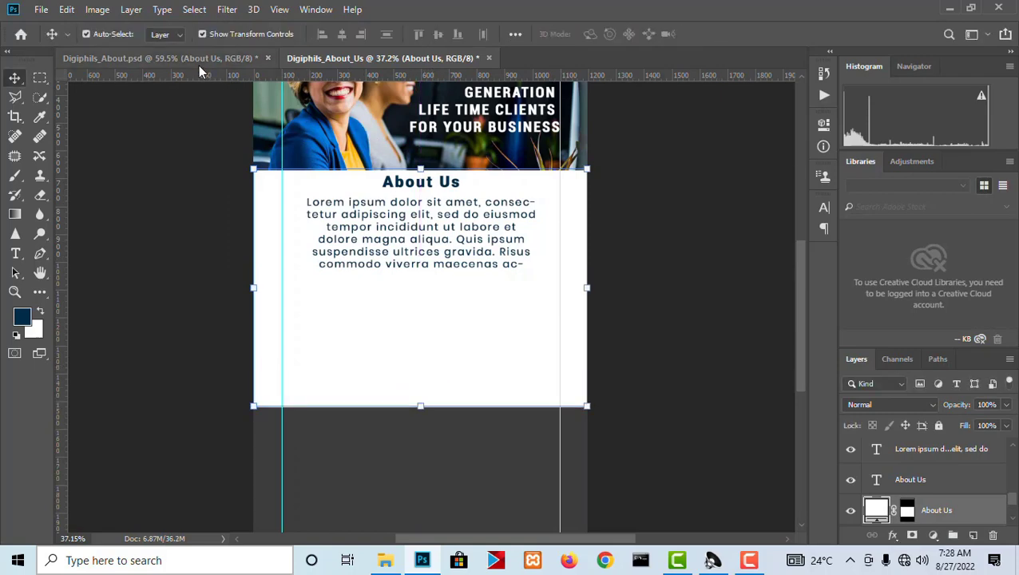
# Consult the cards in Digiphils_About.psd and draw a white-filled rectangle about 291 by 454 px beneath the paragraph in Digiphils_About_Us.
pyautogui.click(200, 58)
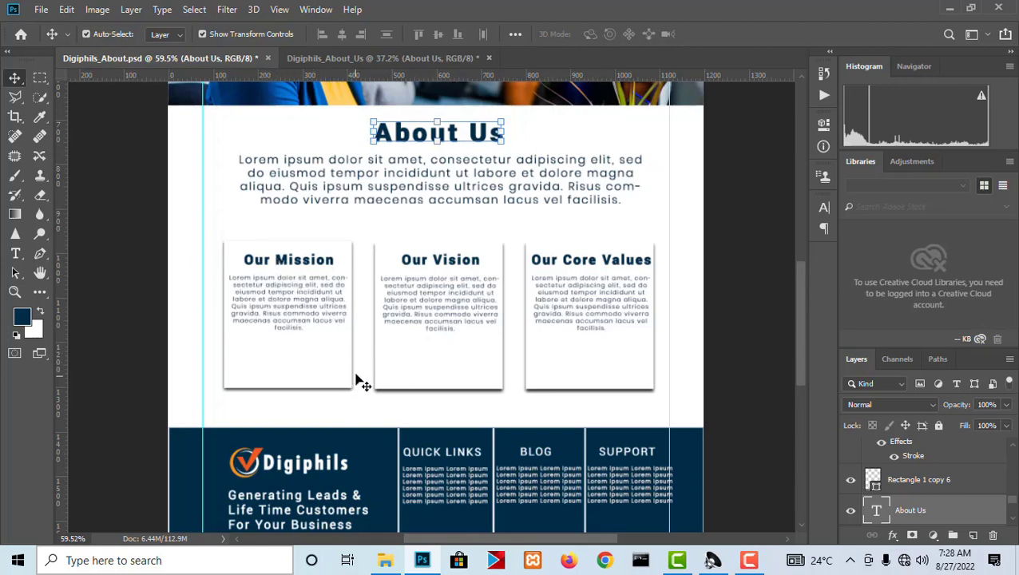
pyautogui.scroll(6, 357, 384)
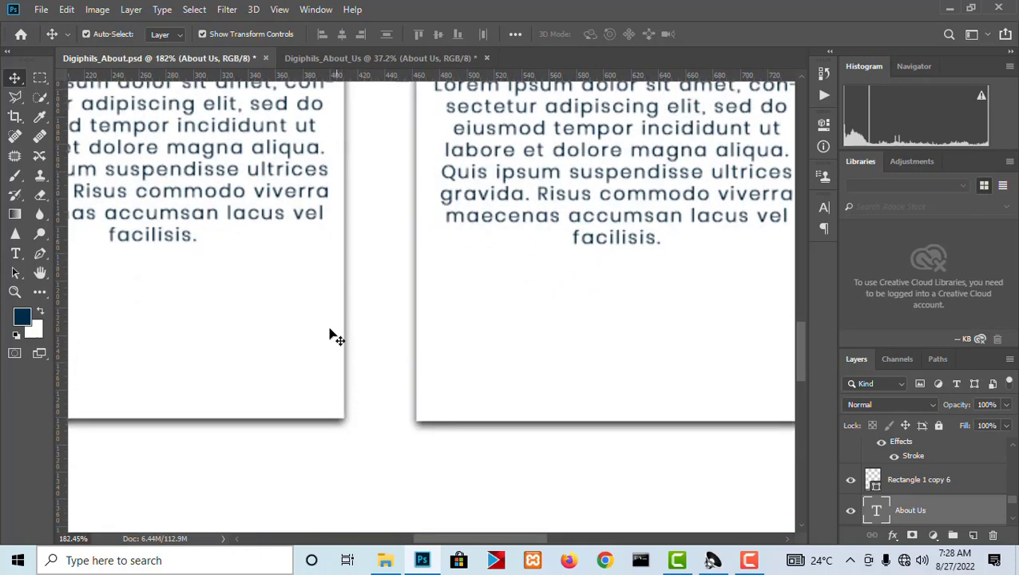
pyautogui.click(353, 53)
pyautogui.scroll(1, 342, 134)
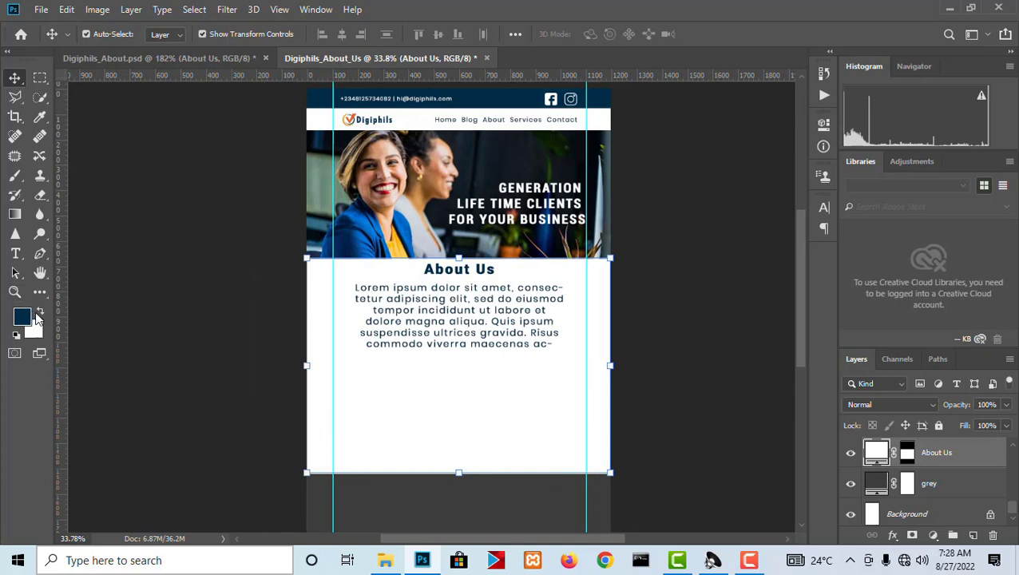
pyautogui.click(40, 294)
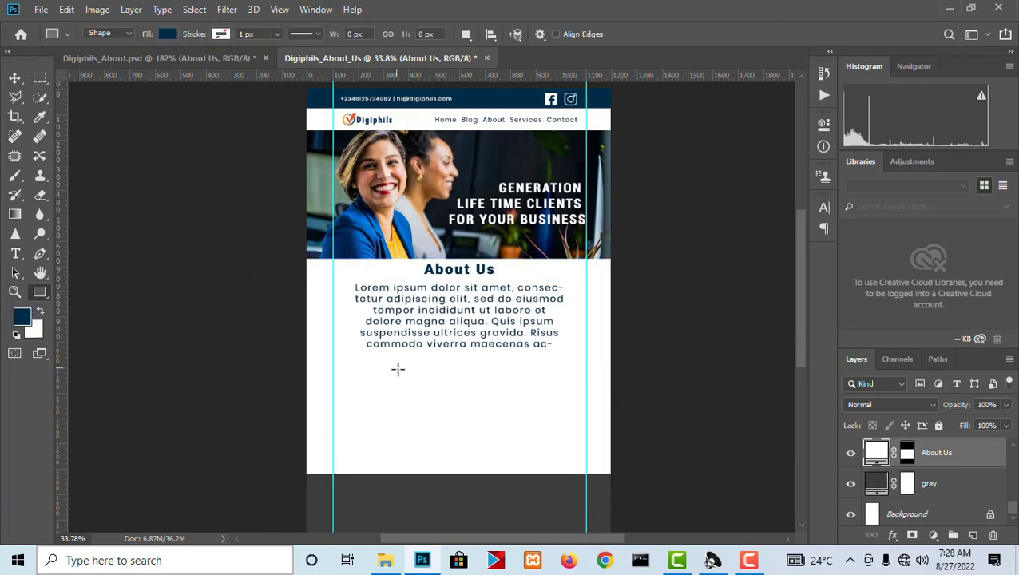
pyautogui.moveTo(345, 352); pyautogui.dragTo(420, 467)
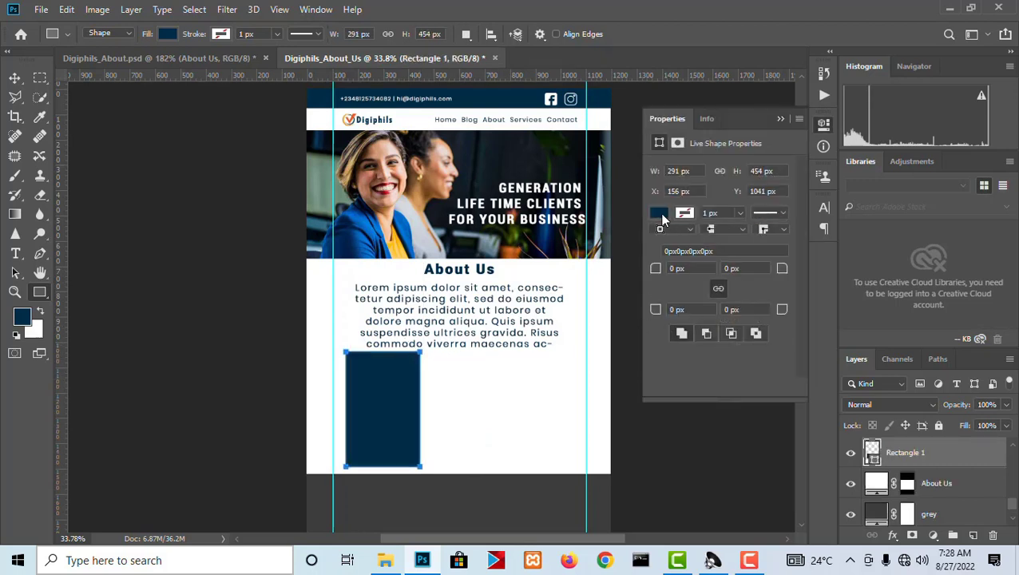
pyautogui.click(659, 213)
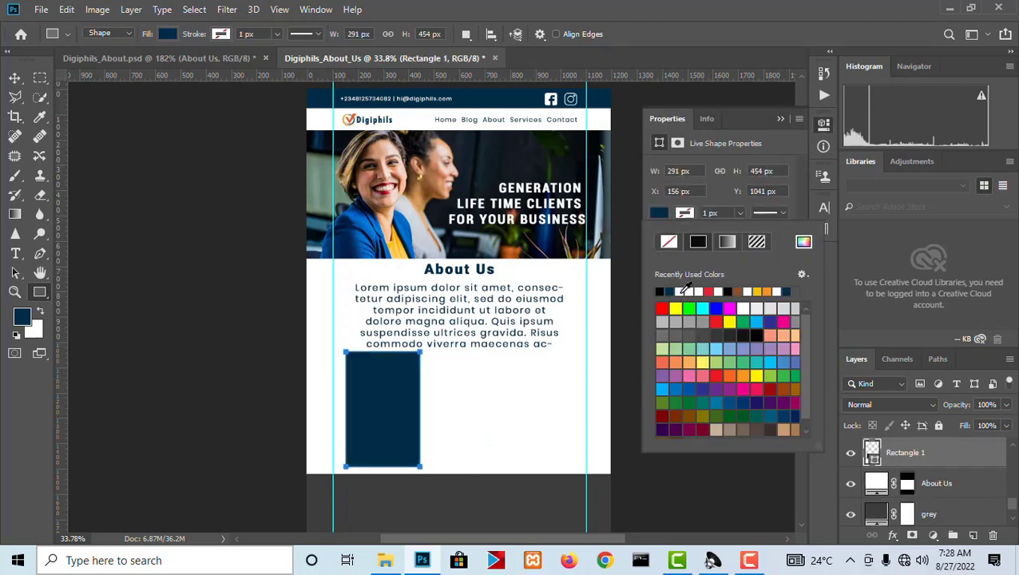
pyautogui.click(685, 291)
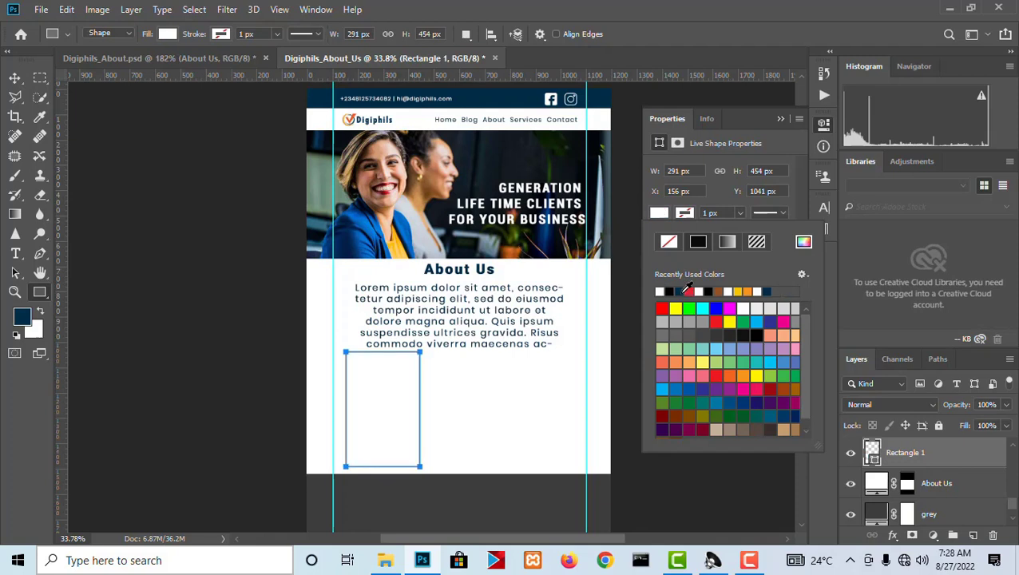
# Add a Multiply drop shadow to the white rectangle with 69% opacity, a 137° angle and a 38 px size.
pyautogui.click(893, 535)
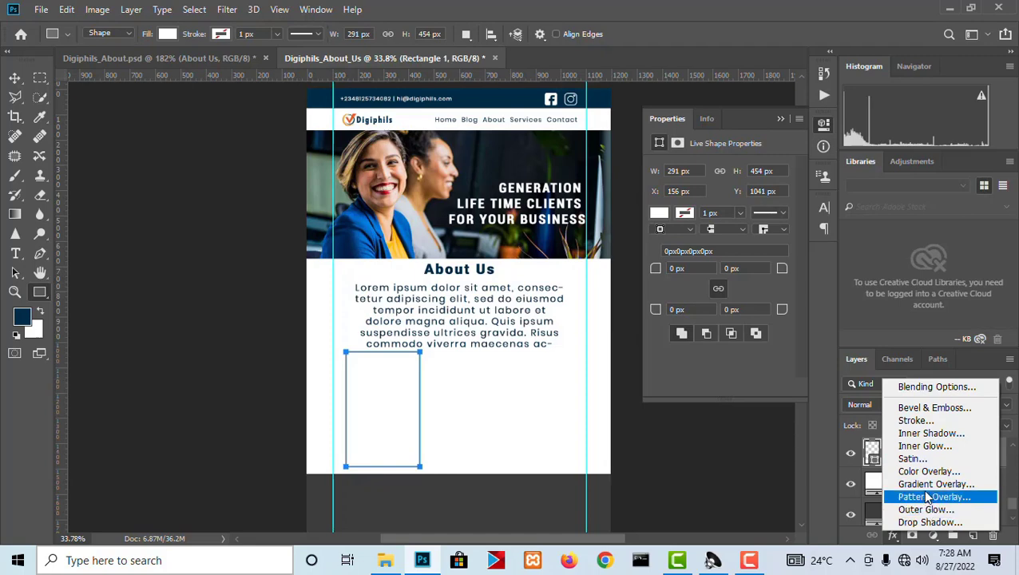
pyautogui.click(928, 522)
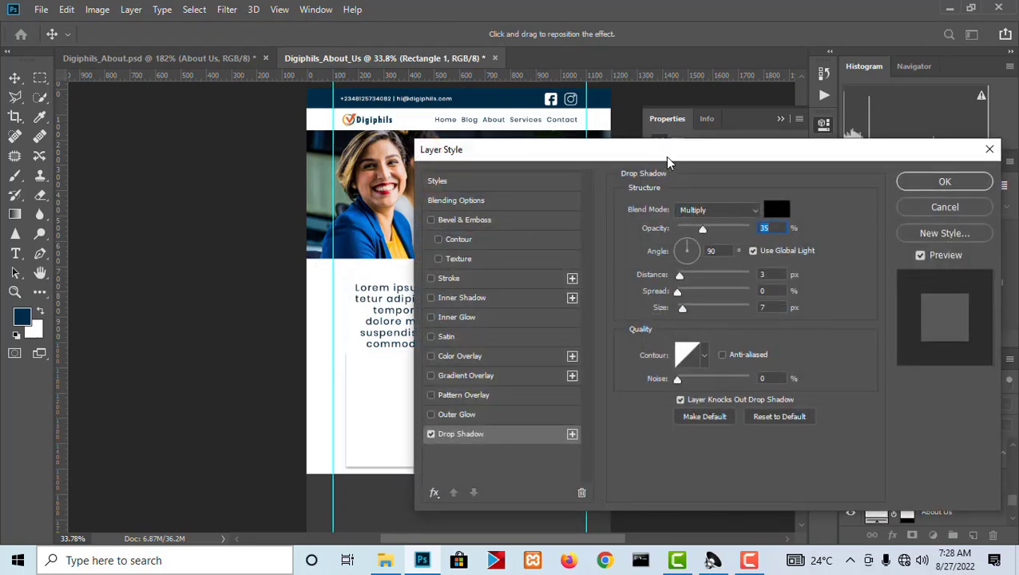
pyautogui.moveTo(665, 155); pyautogui.dragTo(799, 127)
pyautogui.moveTo(813, 281); pyautogui.dragTo(832, 285)
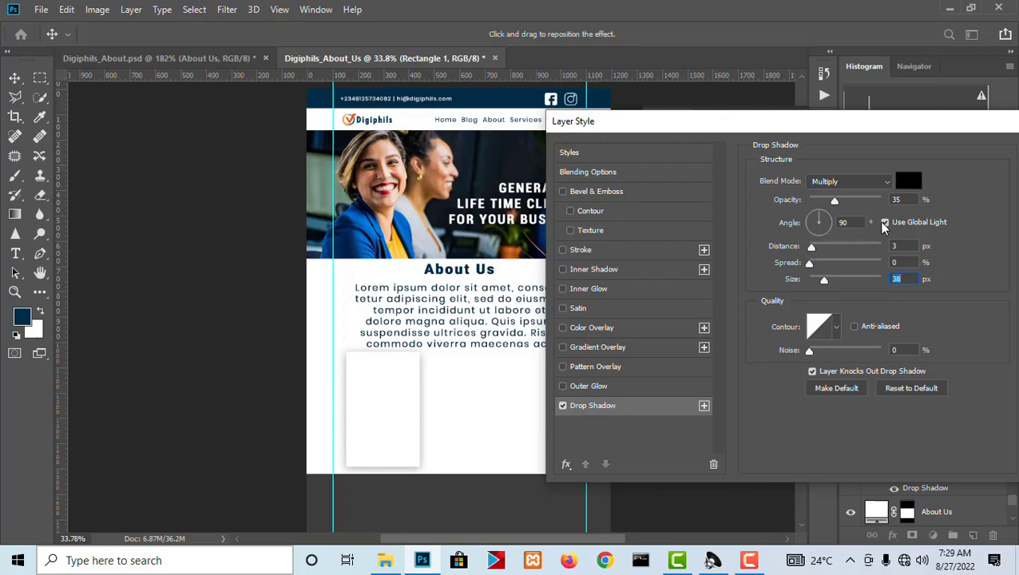
pyautogui.moveTo(835, 199); pyautogui.dragTo(857, 202)
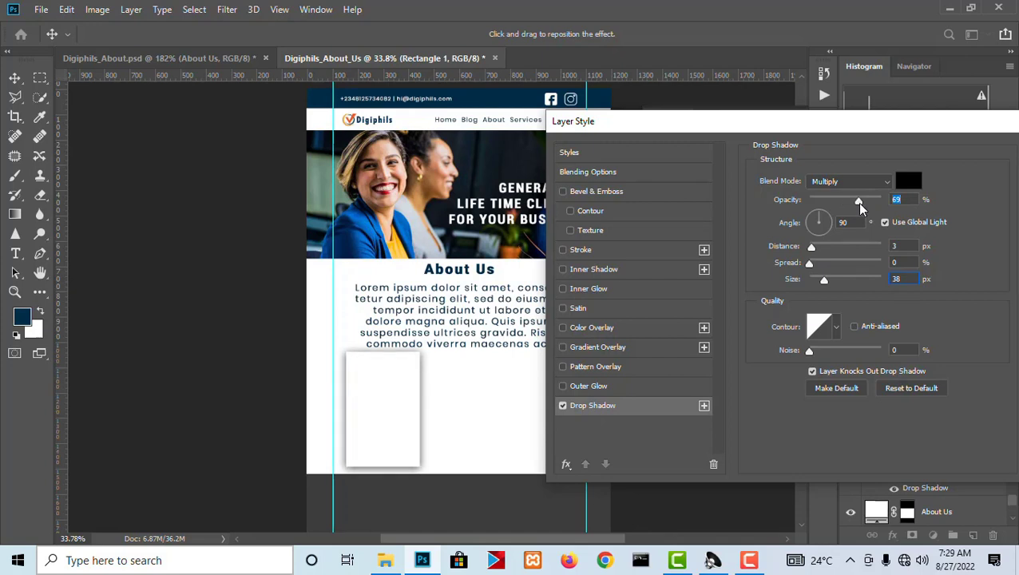
pyautogui.click(834, 224)
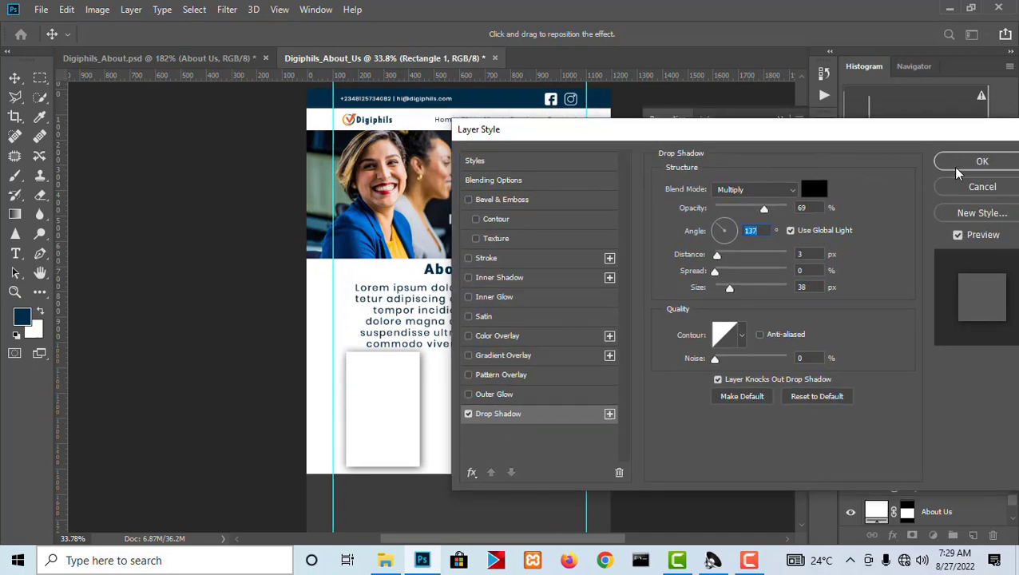
pyautogui.click(981, 161)
# Widen the shadowed rectangle to about 307 px by extending its right edge.
pyautogui.scroll(7, 326, 357)
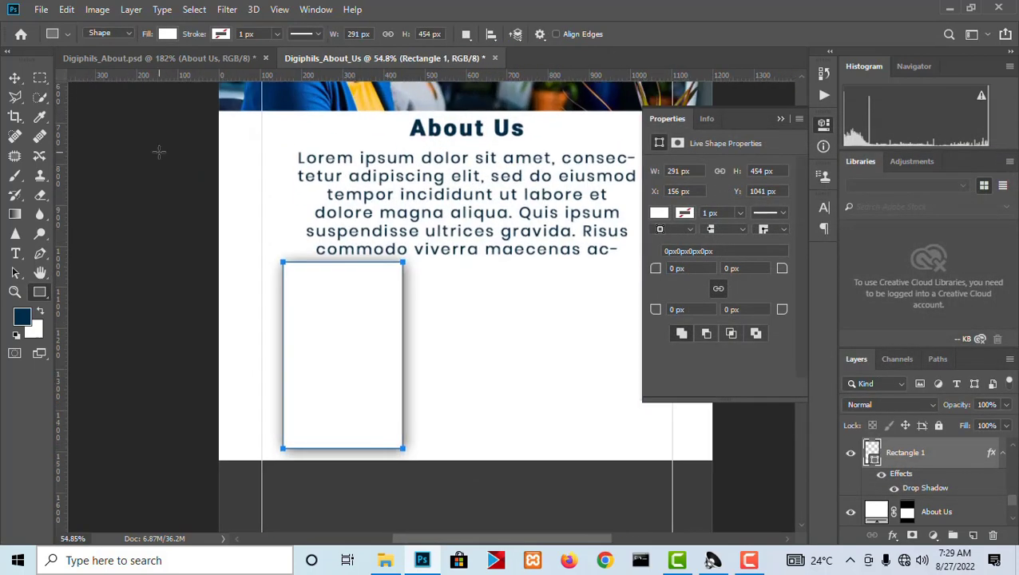
pyautogui.click(14, 79)
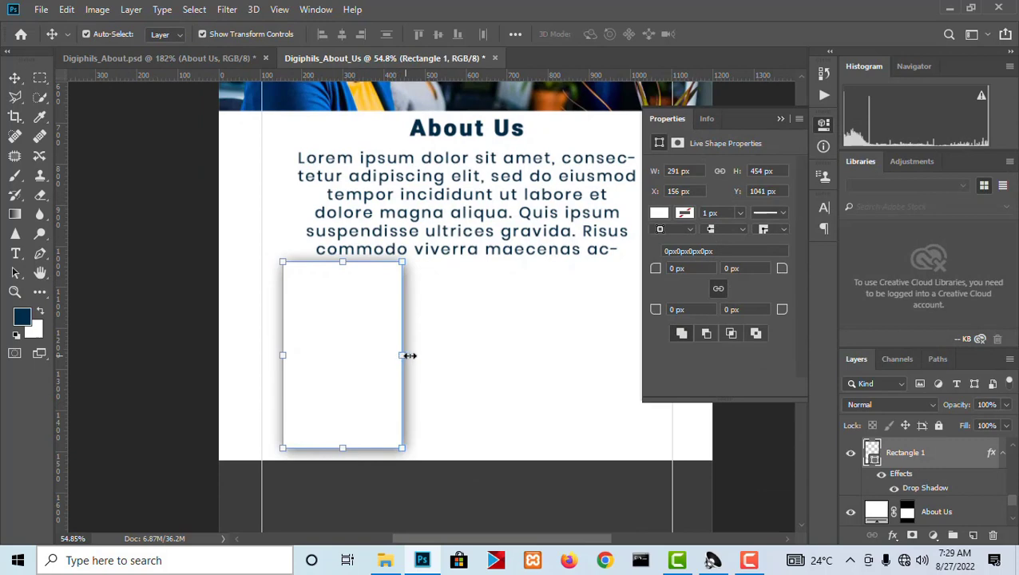
pyautogui.moveTo(406, 355); pyautogui.dragTo(412, 355)
pyautogui.scroll(-5, 395, 331)
pyautogui.scroll(3, 367, 304)
pyautogui.scroll(1, 288, 279)
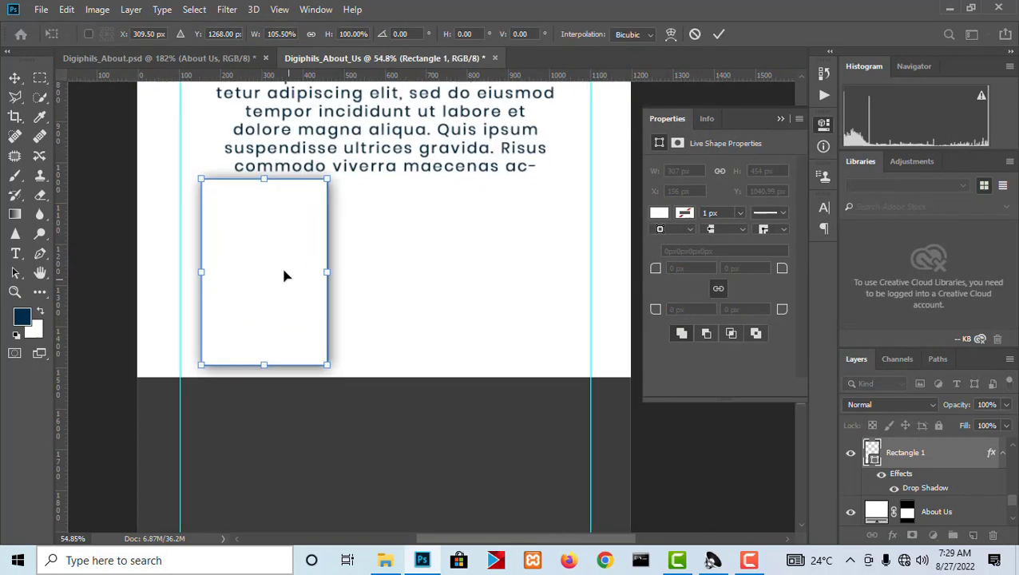
pyautogui.press('Return')
# Duplicate the rectangle twice to form a row of three cards and align their top edges.
pyautogui.moveTo(281, 286); pyautogui.dragTo(559, 292)
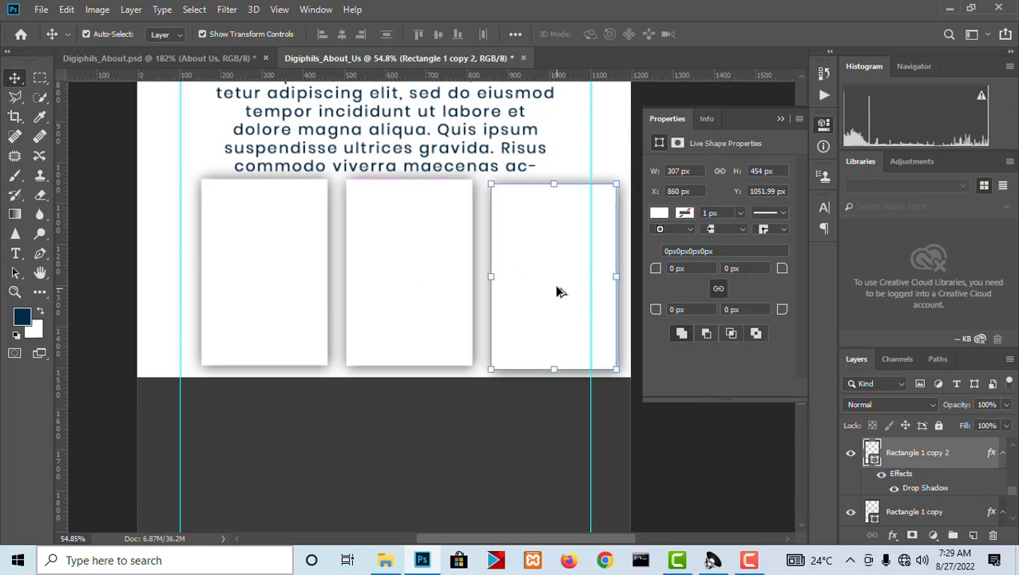
pyautogui.keyDown('shift'); pyautogui.click(403, 286); pyautogui.keyUp('shift')
pyautogui.keyDown('shift'); pyautogui.click(245, 275); pyautogui.keyUp('shift')
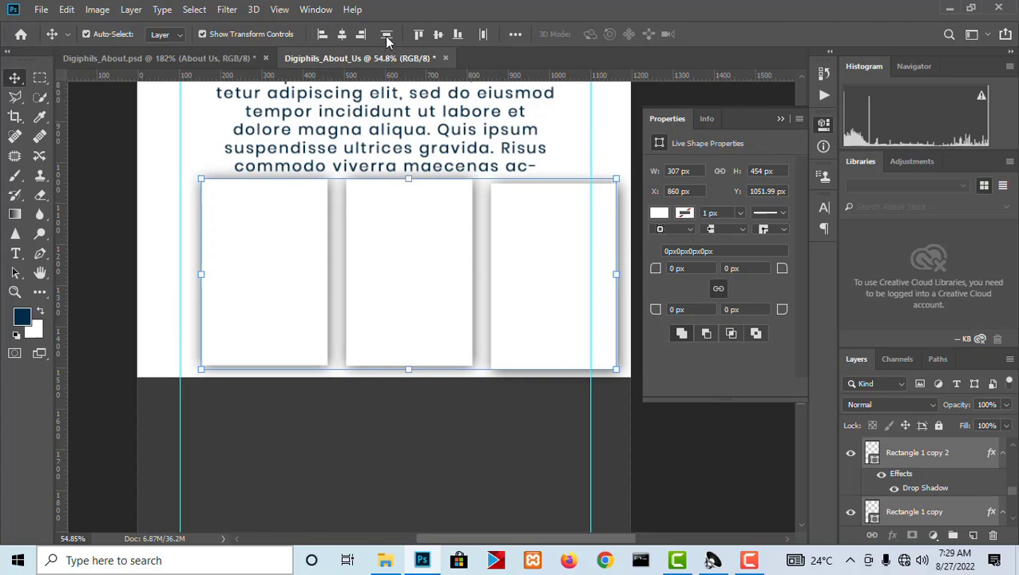
pyautogui.click(419, 33)
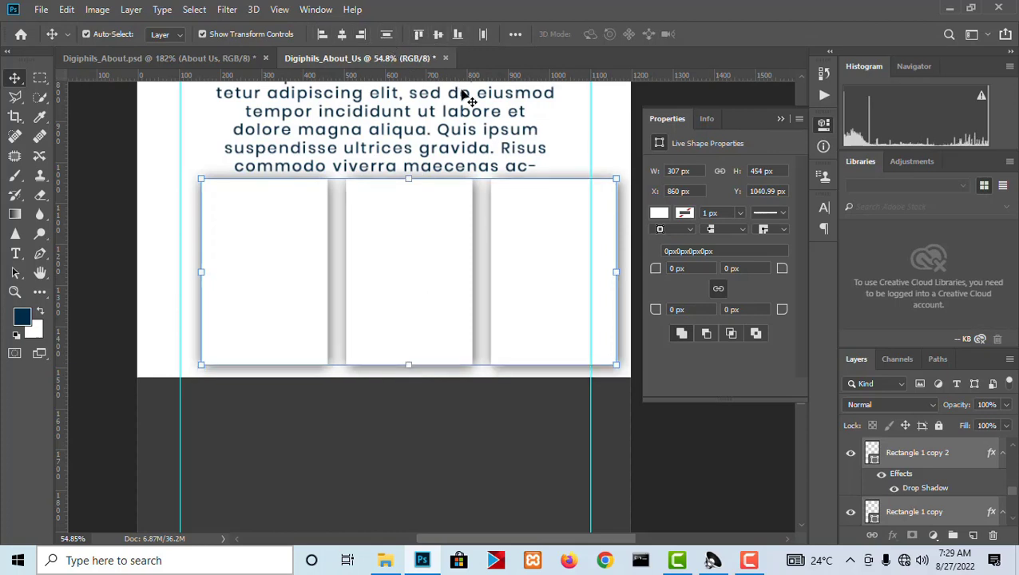
# Center the row of three cards between the guides and scale it down to about 839 by 399 px.
pyautogui.moveTo(531, 272); pyautogui.dragTo(505, 272)
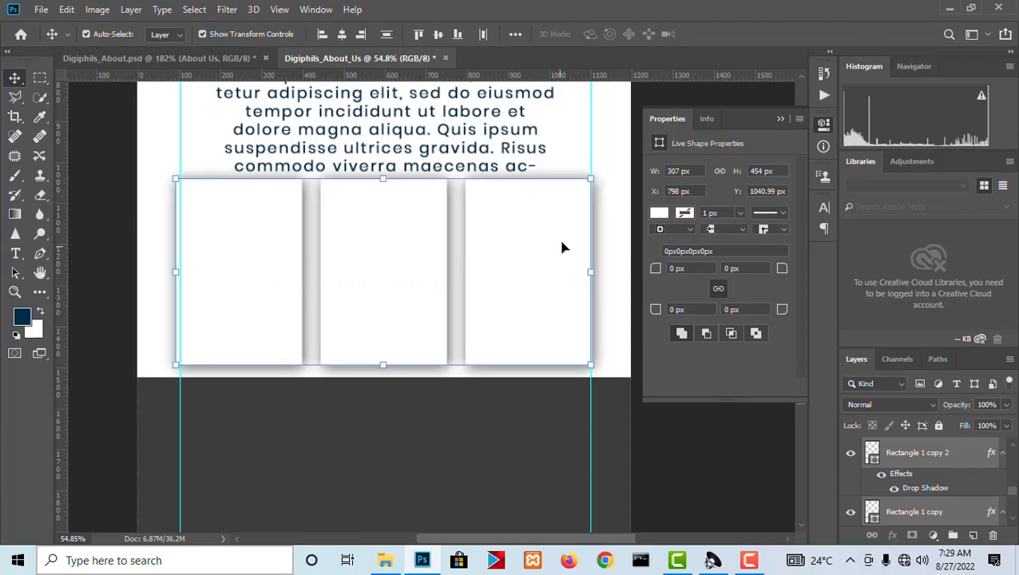
pyautogui.moveTo(583, 185); pyautogui.dragTo(557, 191)
pyautogui.press('Return')
pyautogui.scroll(1, 383, 206)
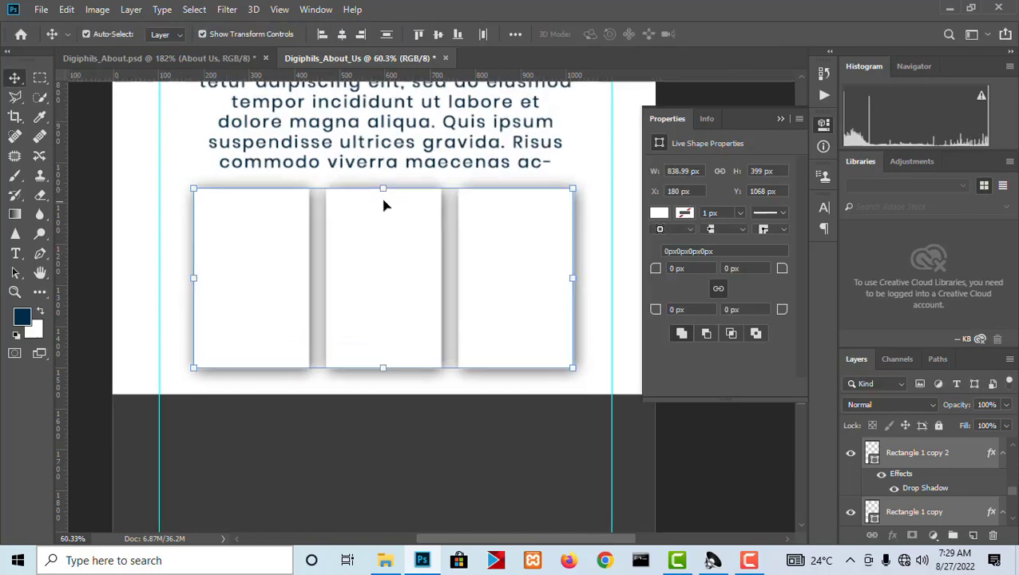
# Tighten the drop shadow of the rightmost card to a 13 px size and 100% opacity.
pyautogui.scroll(4, 383, 206)
pyautogui.rightClick(542, 257)
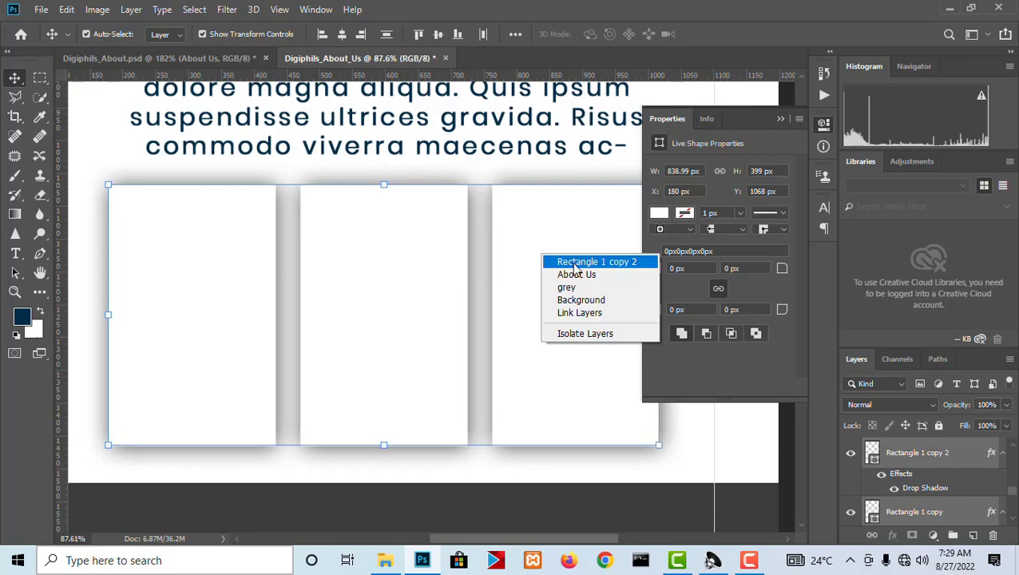
pyautogui.click(573, 262)
pyautogui.click(892, 537)
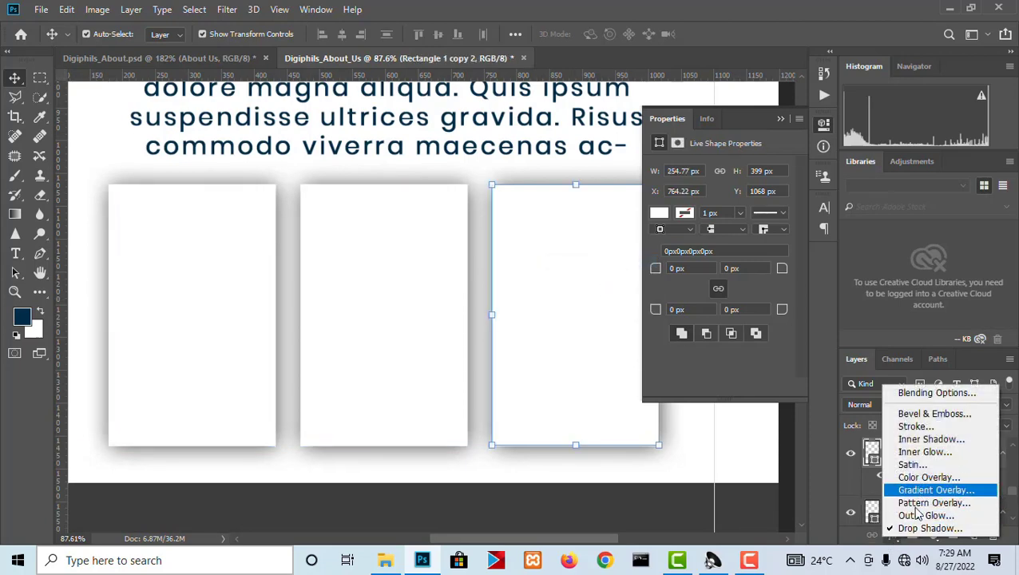
pyautogui.click(916, 529)
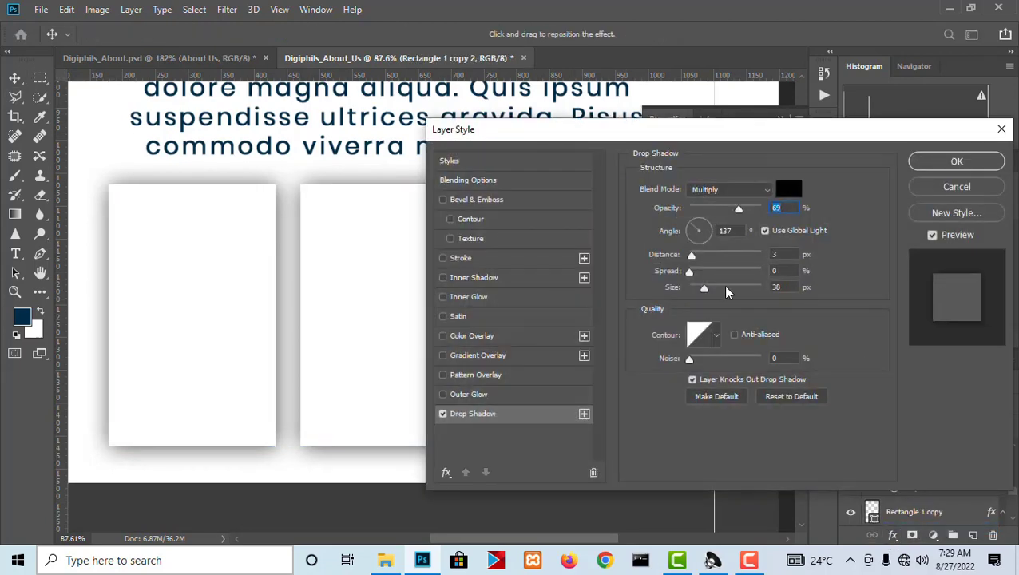
pyautogui.moveTo(704, 290); pyautogui.dragTo(696, 291)
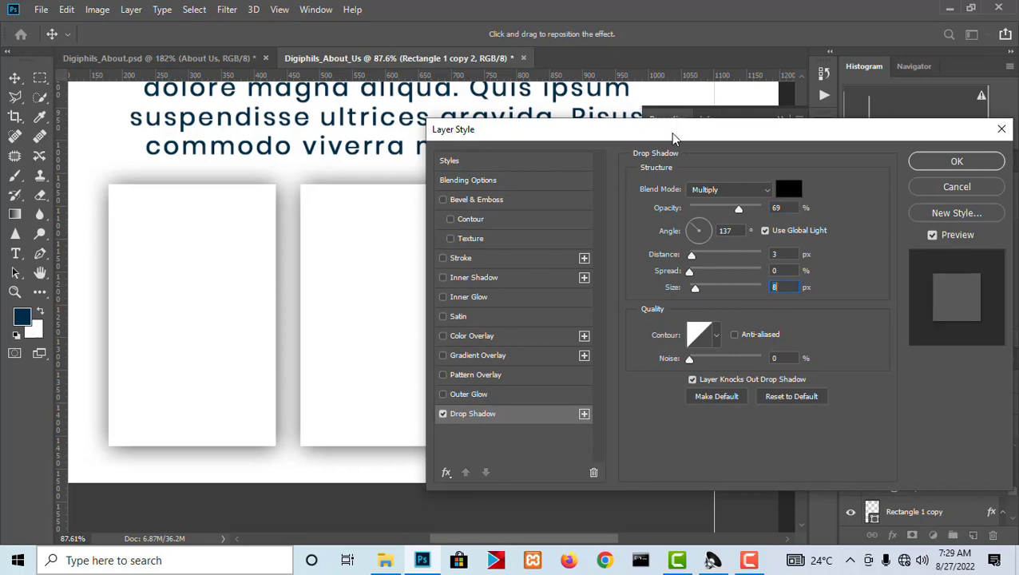
pyautogui.moveTo(675, 130); pyautogui.dragTo(428, 365)
pyautogui.moveTo(537, 365); pyautogui.dragTo(213, 217)
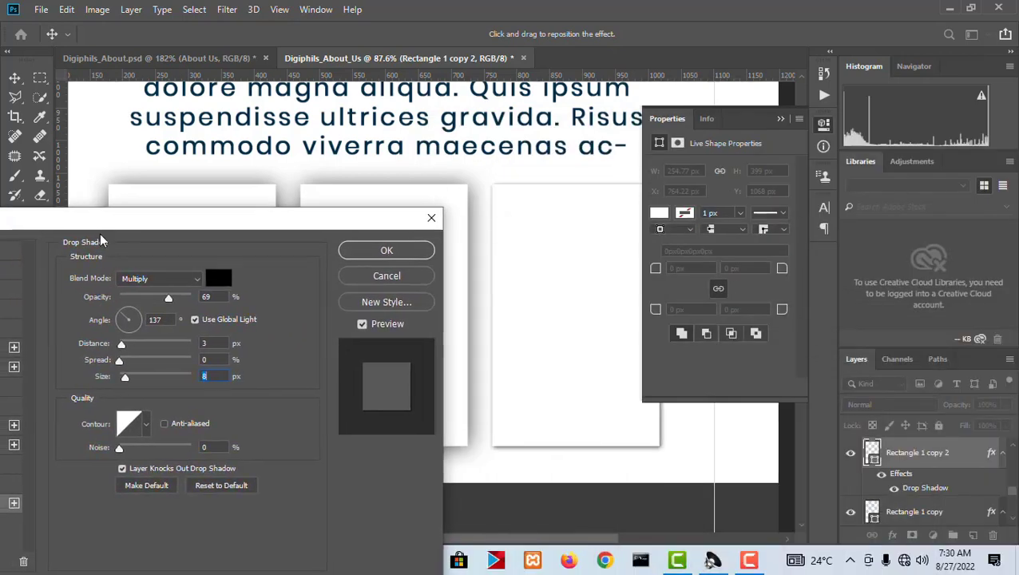
pyautogui.moveTo(124, 375); pyautogui.dragTo(129, 375)
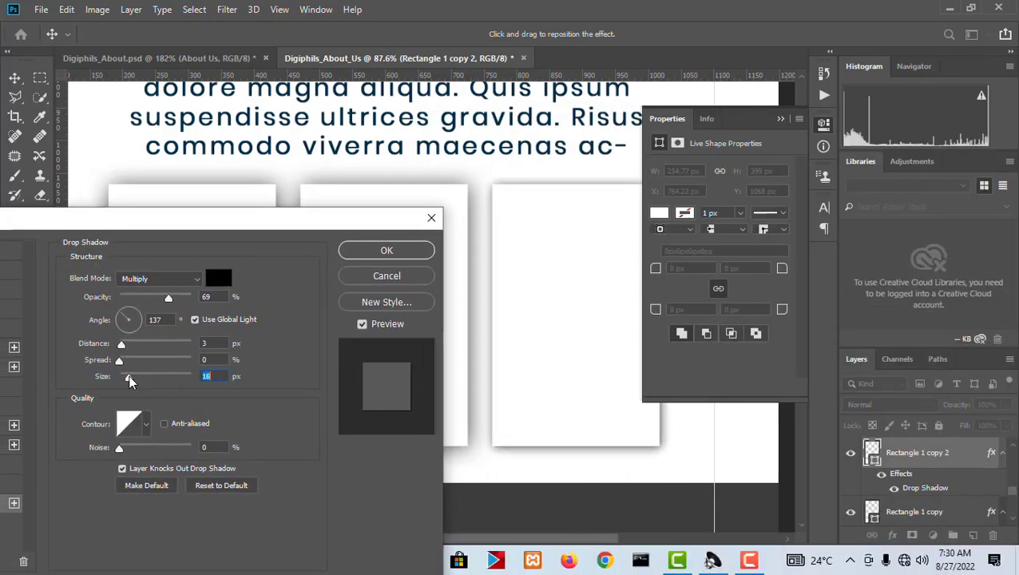
pyautogui.moveTo(173, 296); pyautogui.dragTo(186, 304)
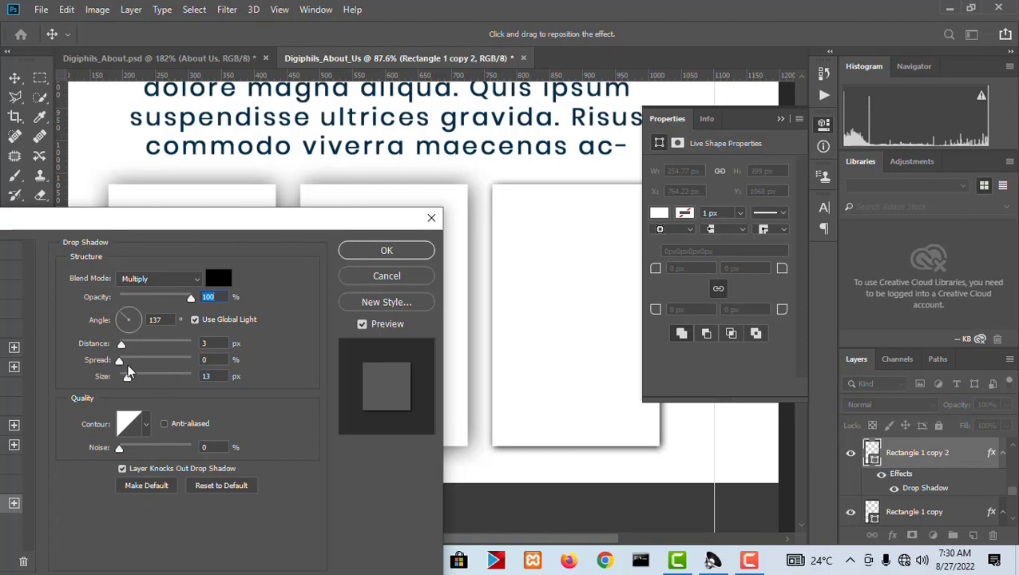
pyautogui.click(375, 251)
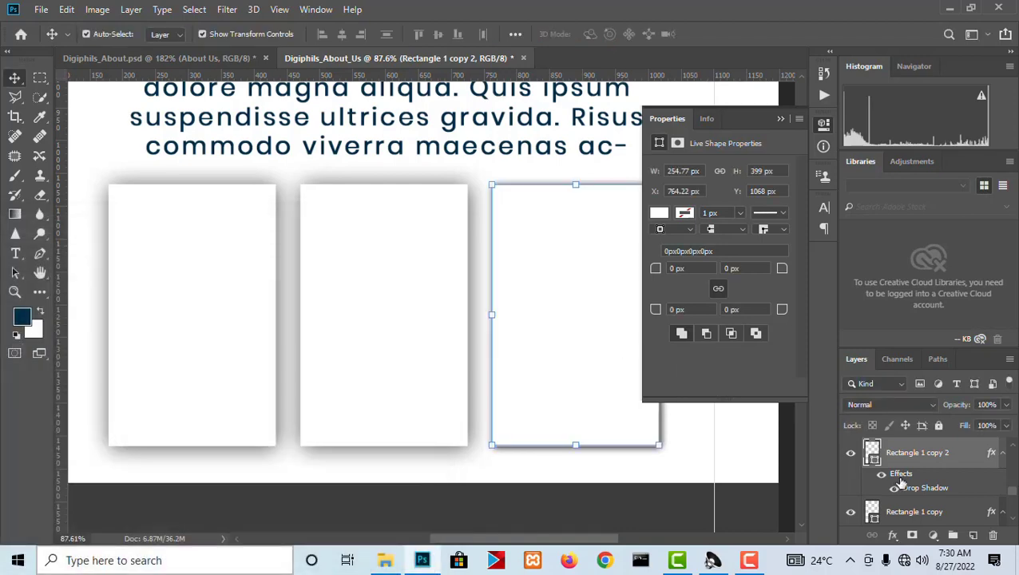
# Copy the rightmost card's layer style and paste it onto the middle and left cards.
pyautogui.rightClick(914, 470)
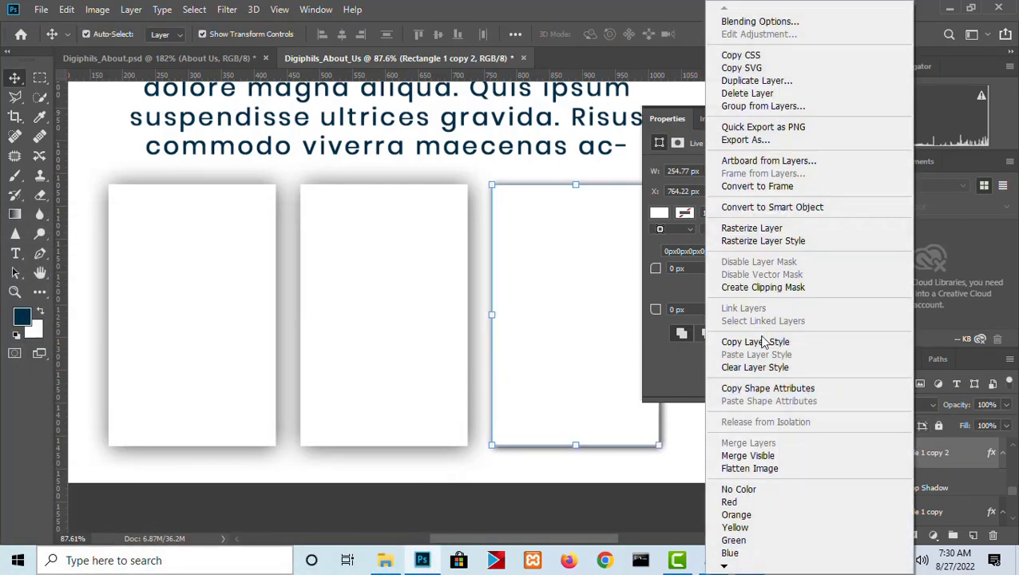
pyautogui.click(764, 341)
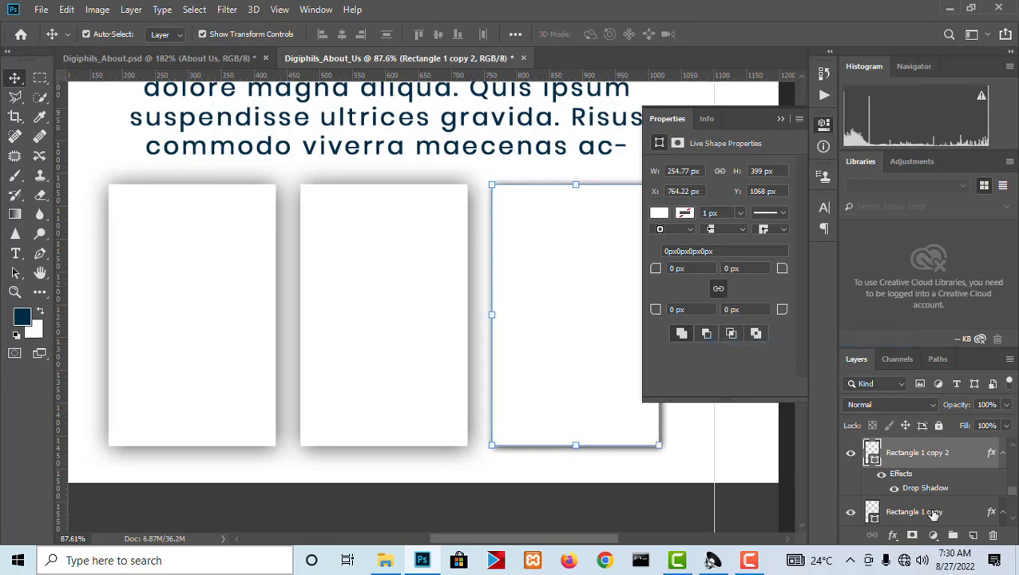
pyautogui.click(932, 515)
pyautogui.rightClick(896, 502)
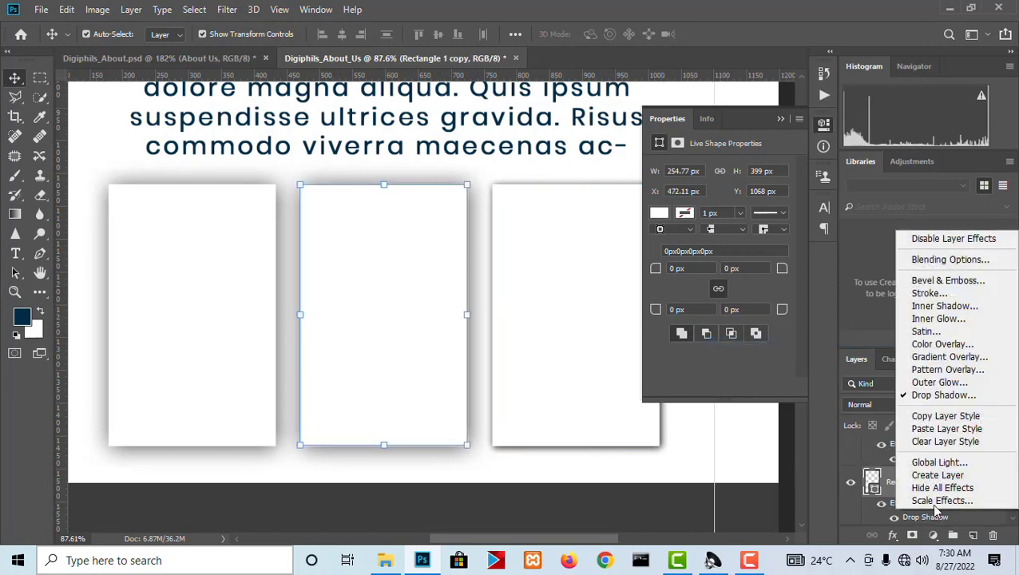
pyautogui.rightClick(878, 482)
pyautogui.click(744, 359)
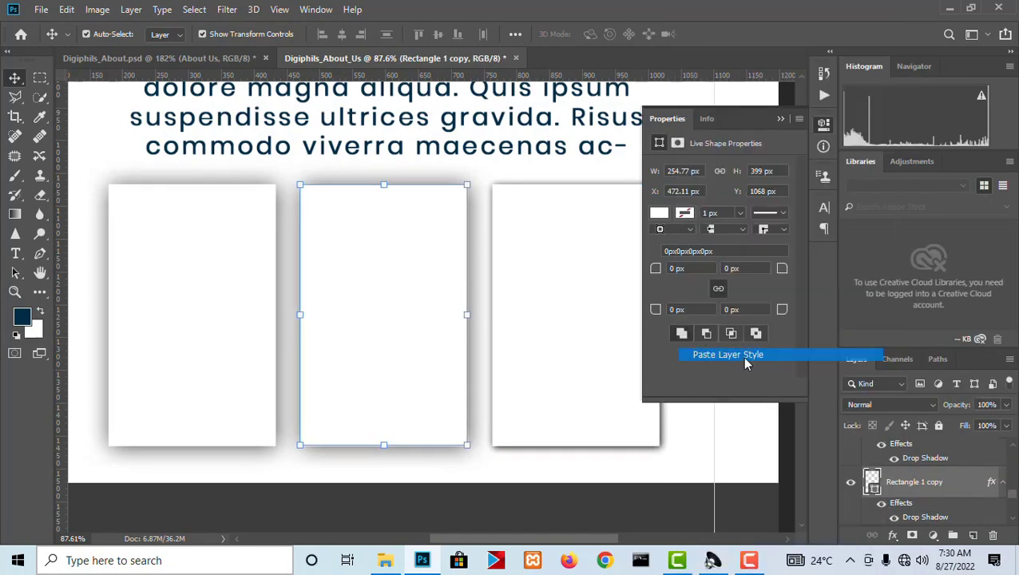
pyautogui.scroll(-1, 892, 496)
pyautogui.rightClick(917, 516)
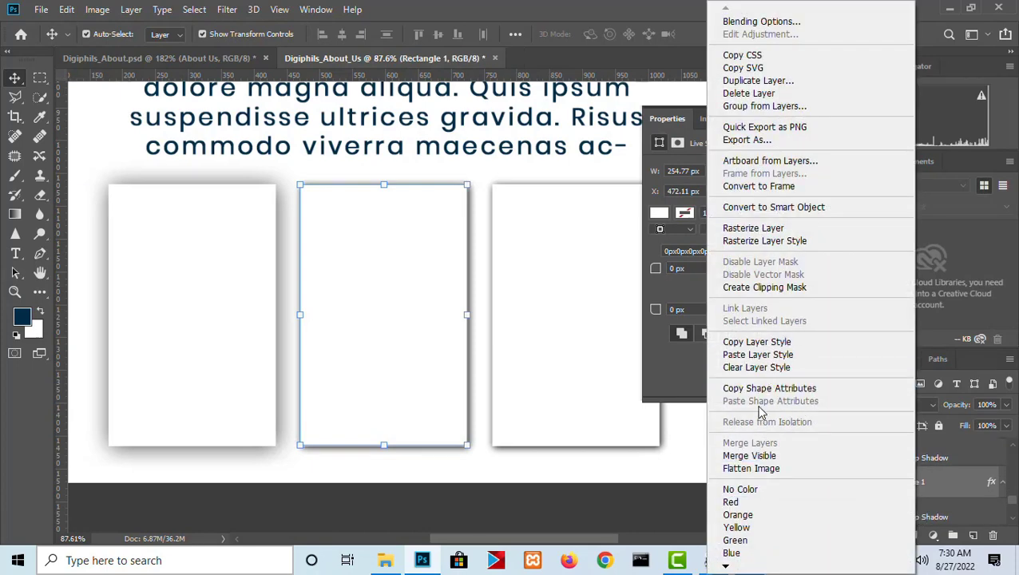
pyautogui.click(757, 355)
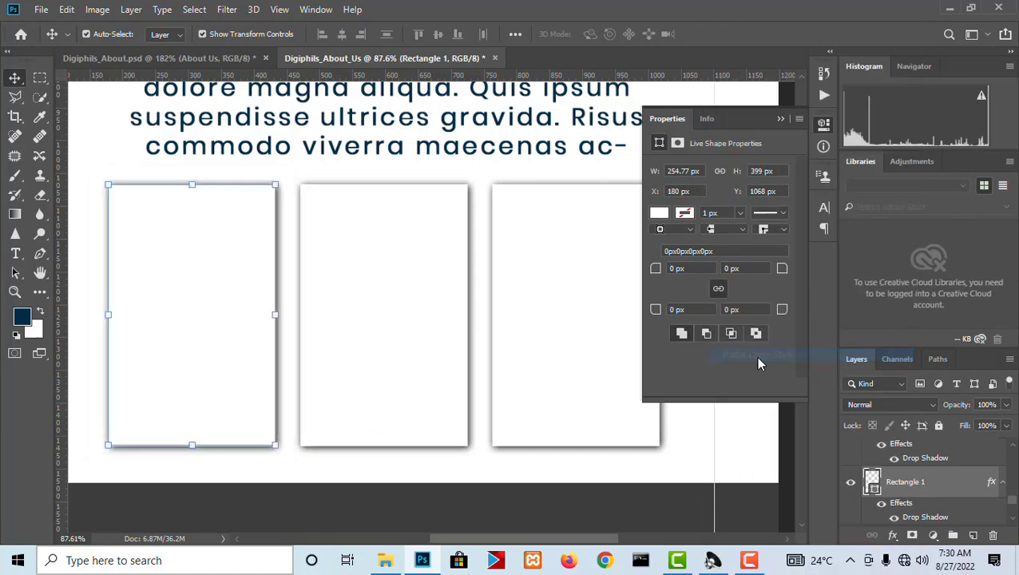
# Hide the shape properties and inspect the shadows of the three cards beneath the paragraph.
pyautogui.click(477, 457)
pyautogui.scroll(-2, 467, 444)
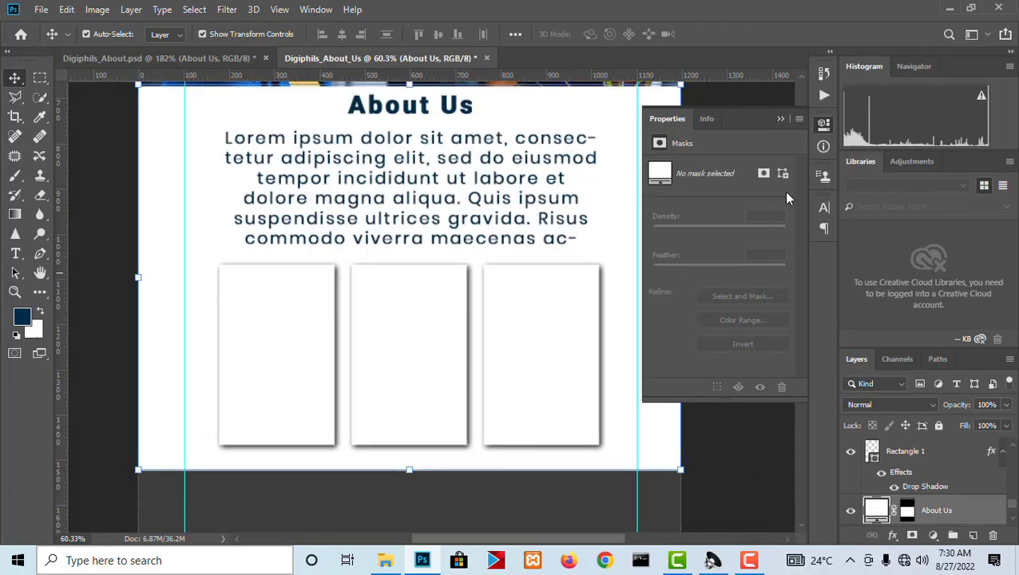
pyautogui.click(825, 129)
pyautogui.scroll(2, 591, 298)
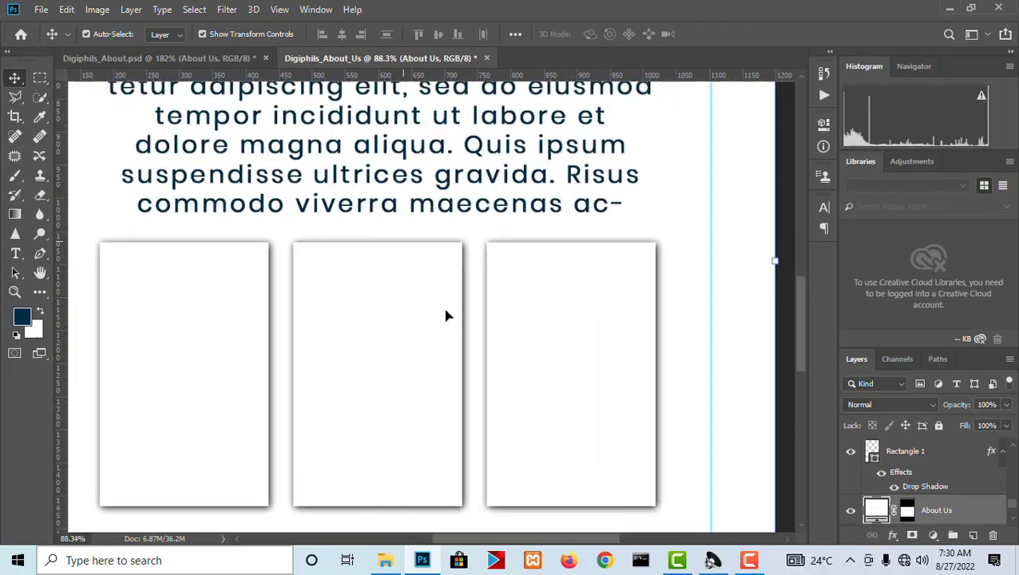
pyautogui.scroll(-1, 478, 472)
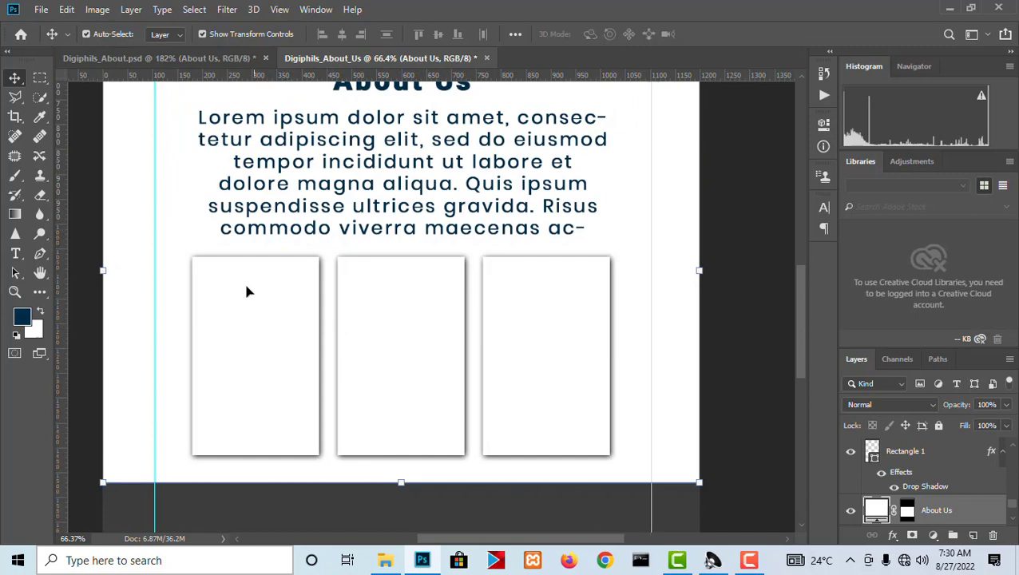
pyautogui.scroll(3, 248, 292)
pyautogui.scroll(-2, 338, 344)
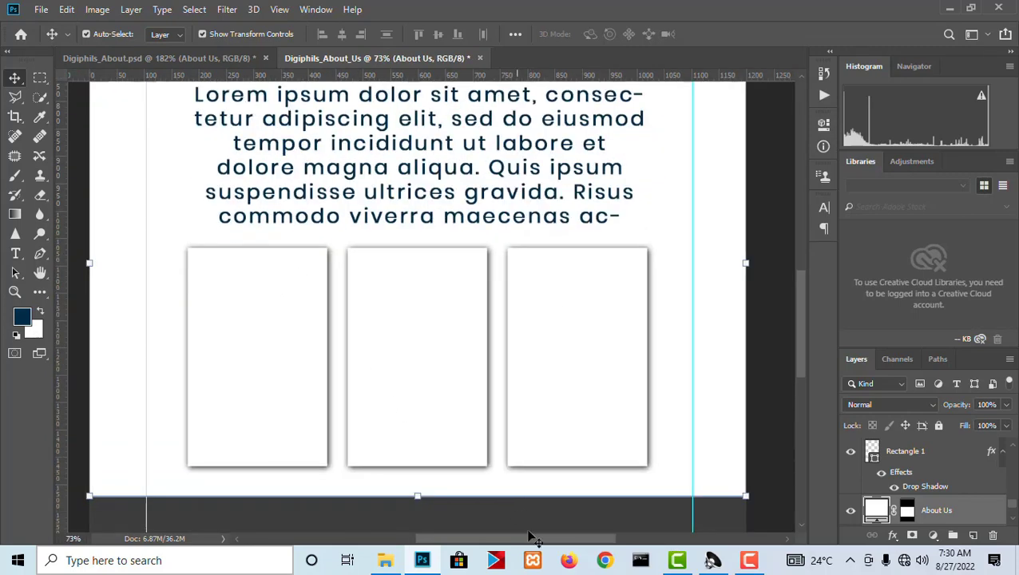
# Select the entire "Our Mission" heading text in the reference document Digiphils_About.psd for copying.
pyautogui.click(199, 58)
pyautogui.scroll(-3, 518, 336)
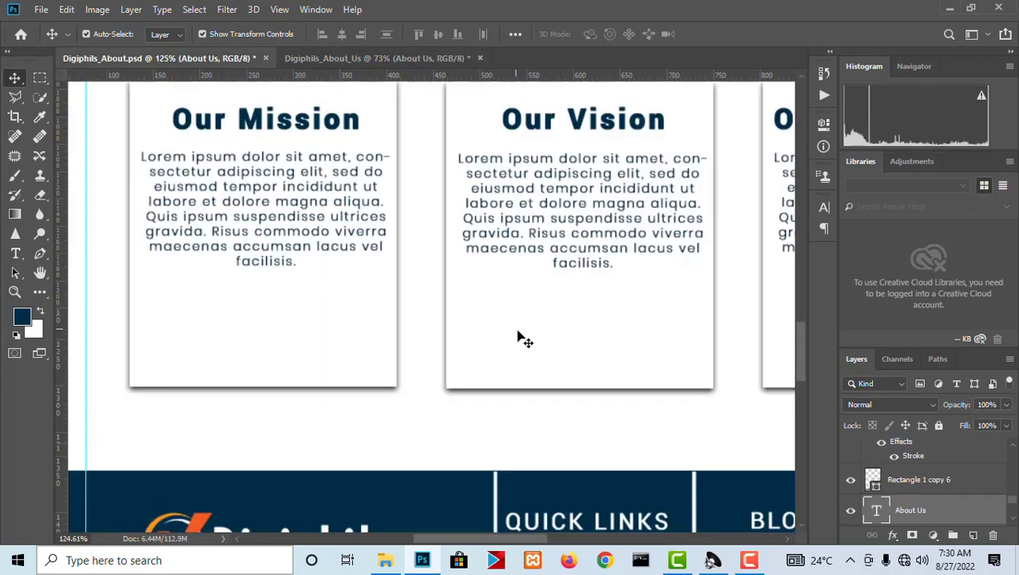
pyautogui.scroll(1, 352, 146)
pyautogui.scroll(1, 351, 146)
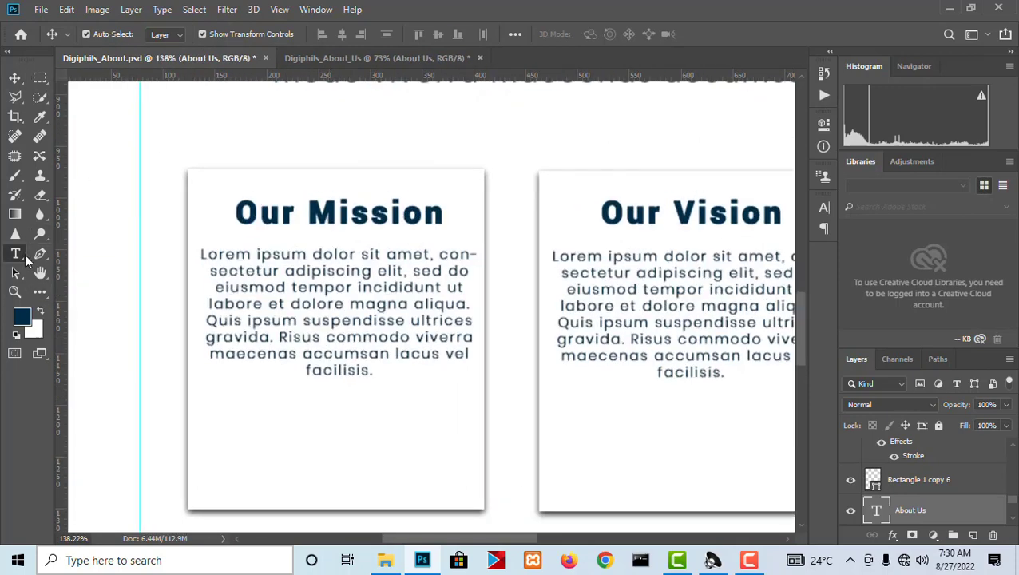
pyautogui.click(15, 253)
pyautogui.click(313, 220)
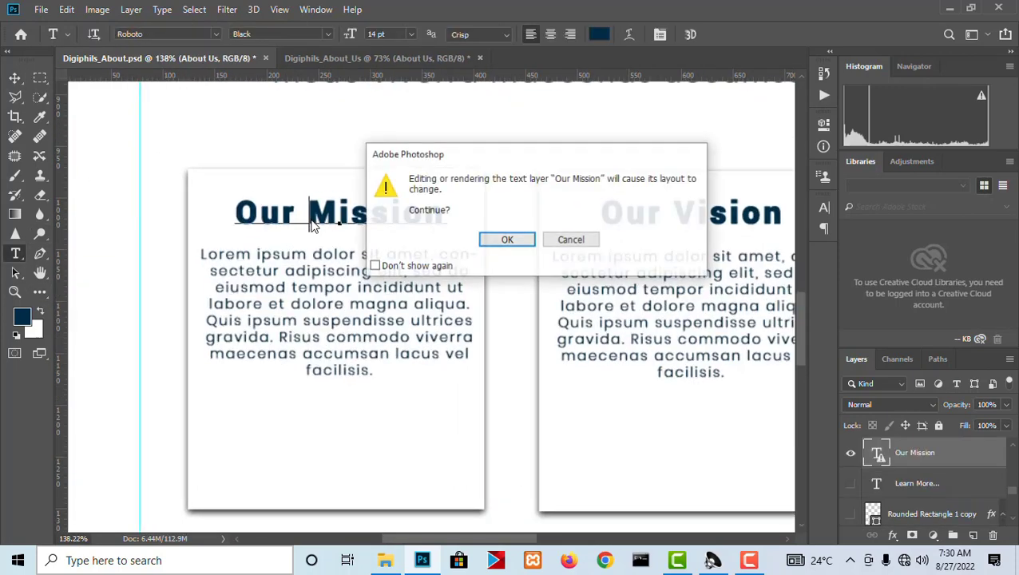
pyautogui.click(500, 249)
pyautogui.hotkey('ctrl', 'a')
pyautogui.hotkey('ctrl', 'c')
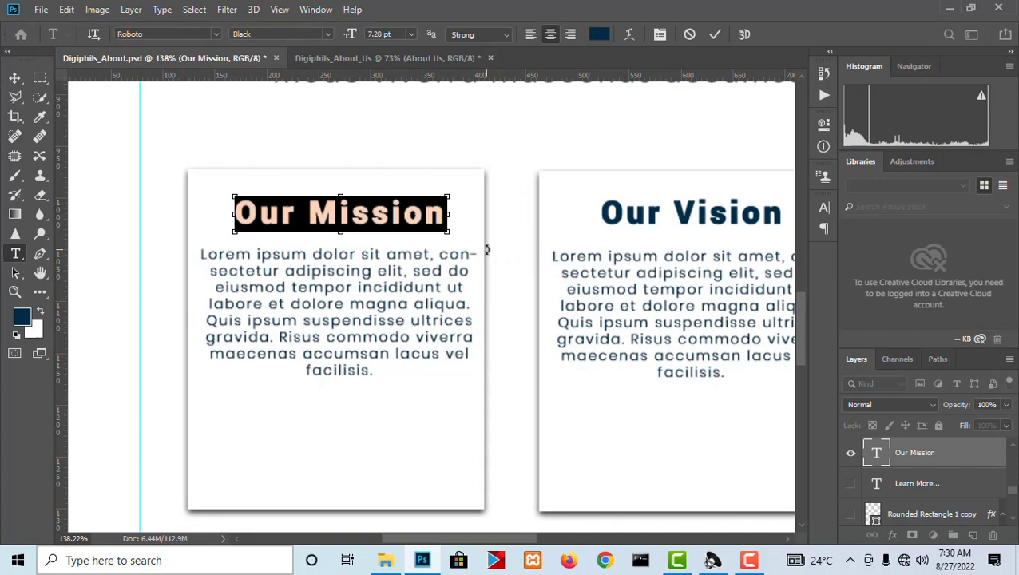
# In Digiphils_About_Us, paste "Our Mission" as a new text over the left card and layer it above the cards.
pyautogui.click(414, 60)
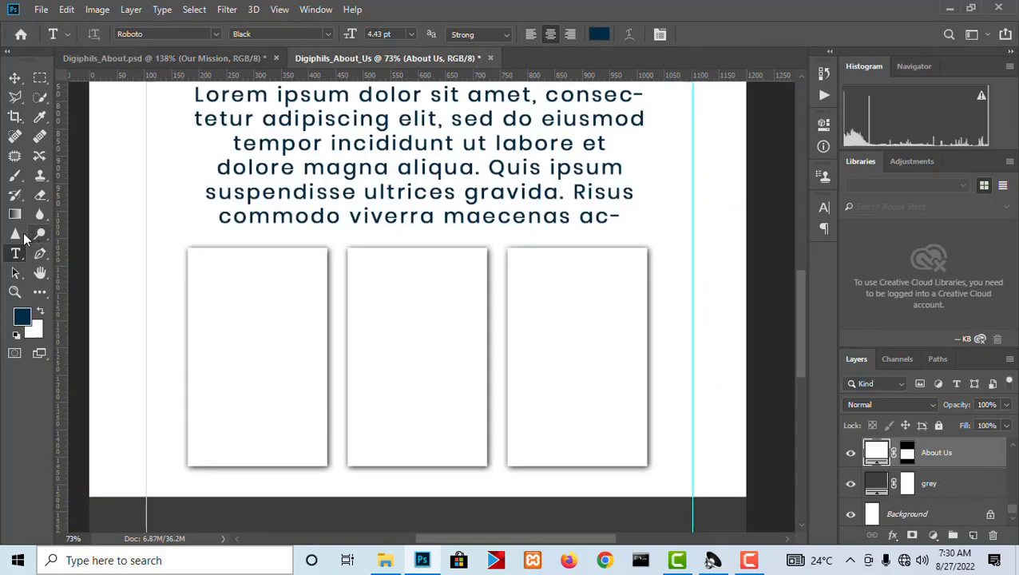
pyautogui.click(209, 268)
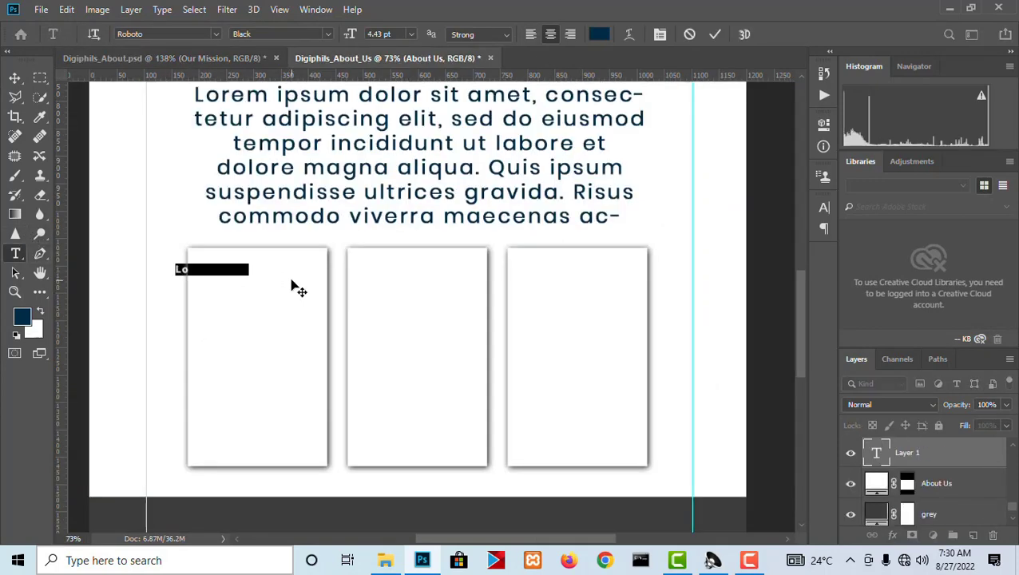
pyautogui.hotkey('ctrl', 'v')
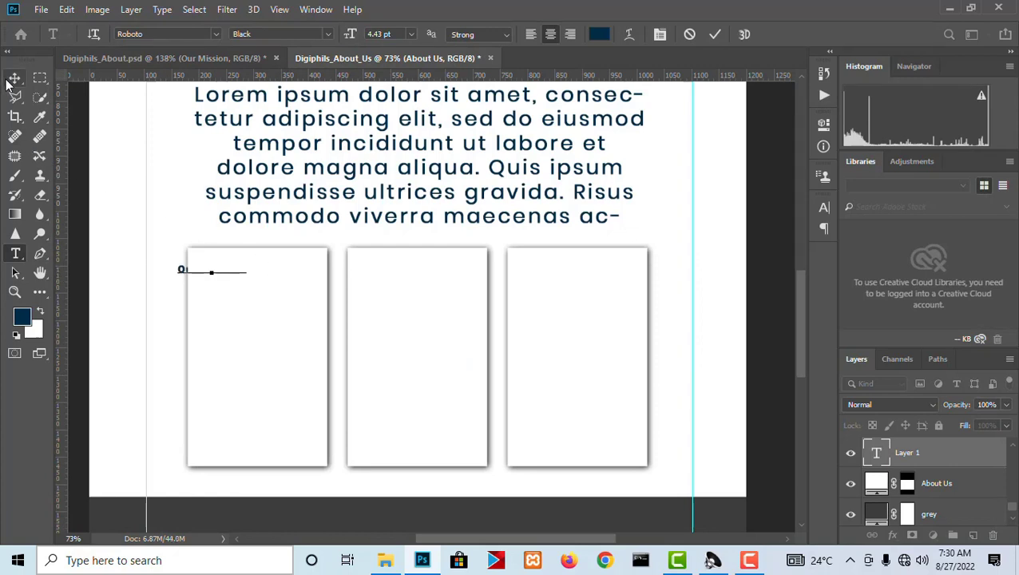
pyautogui.click(14, 77)
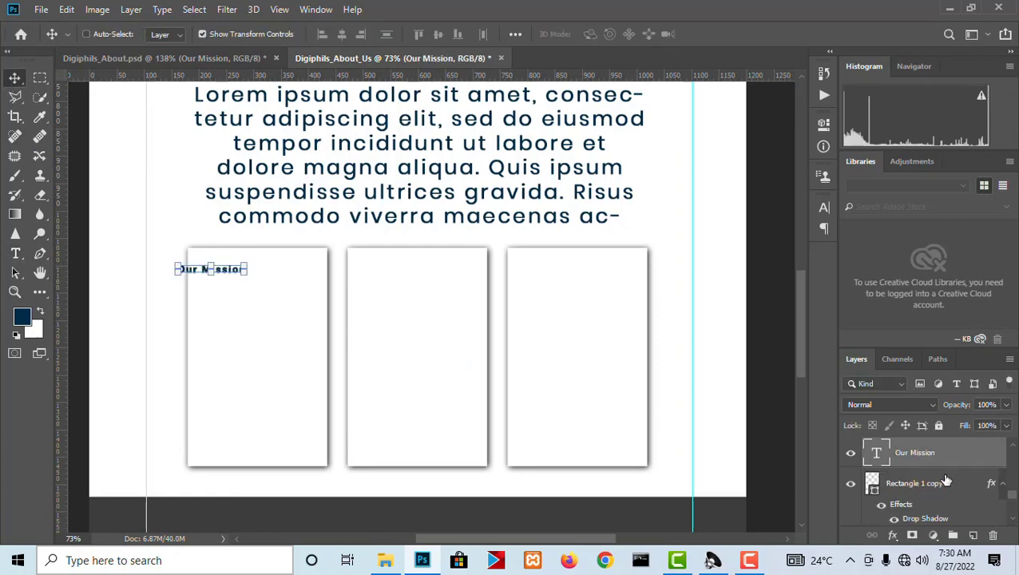
# Move the "Our Mission" heading inside the left card near its upper edge and center it horizontally on the card.
pyautogui.scroll(5, 261, 313)
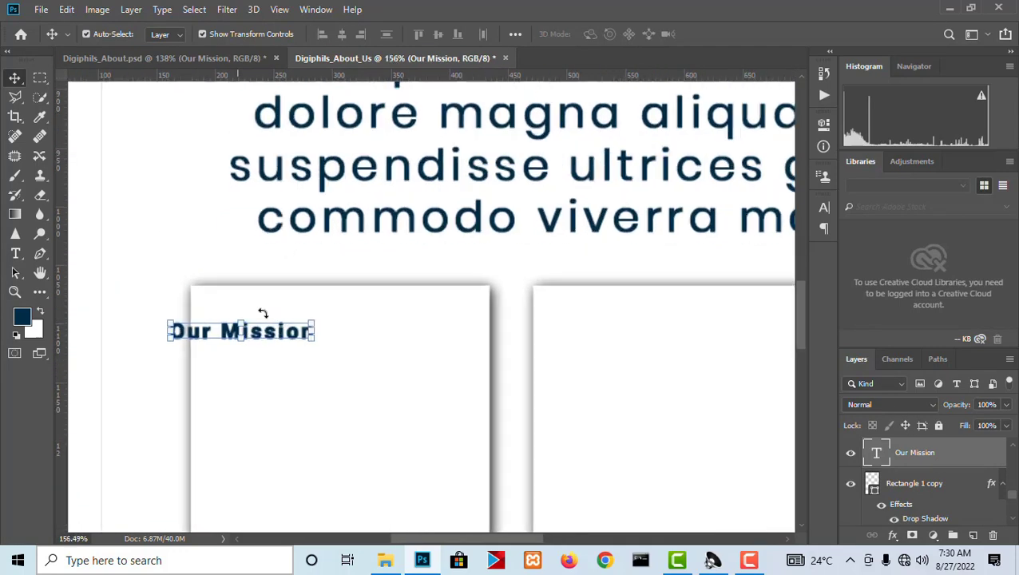
pyautogui.moveTo(284, 336); pyautogui.dragTo(381, 340)
pyautogui.click(373, 409)
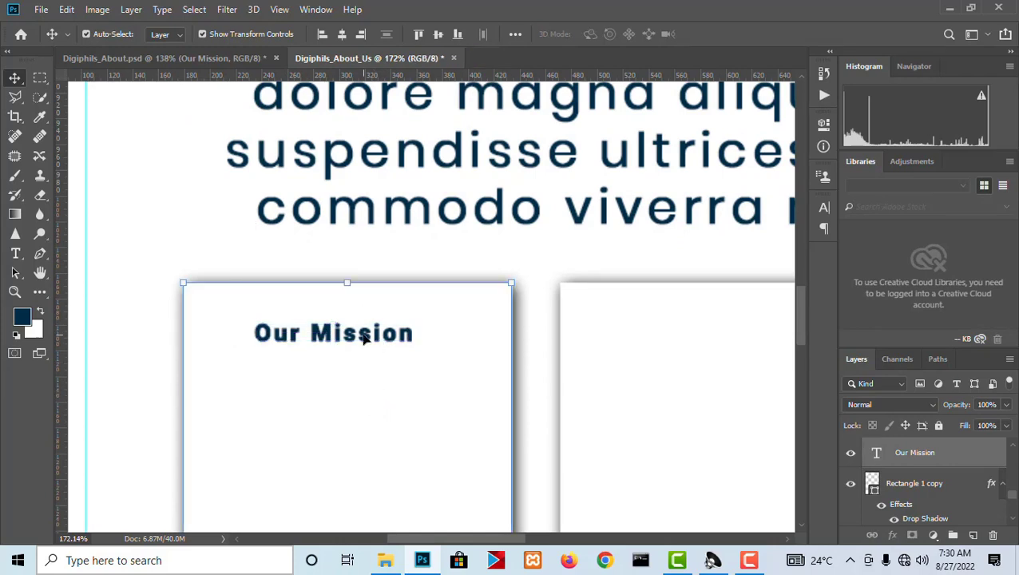
pyautogui.rightClick(363, 338)
pyautogui.click(391, 345)
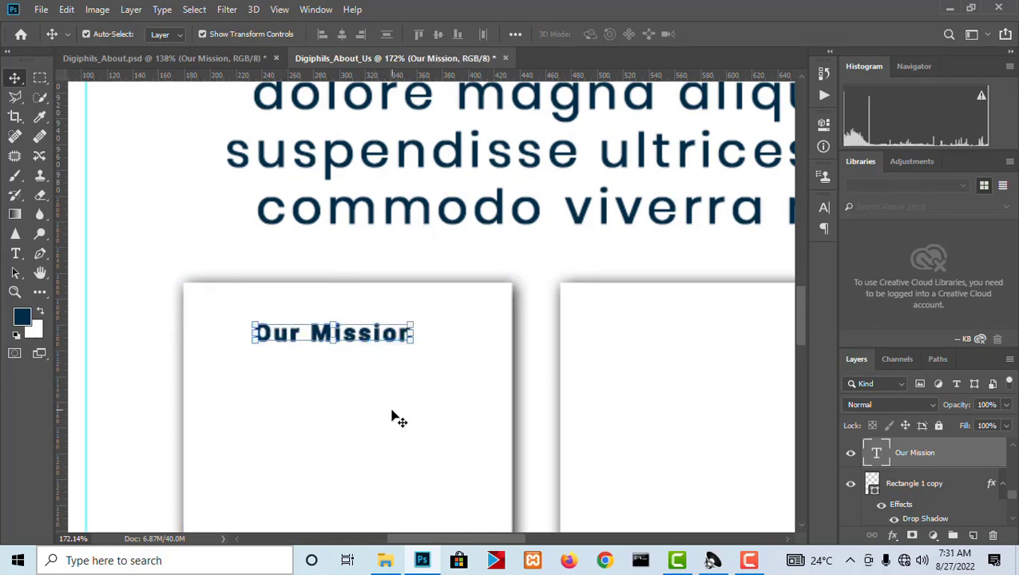
pyautogui.click(391, 415)
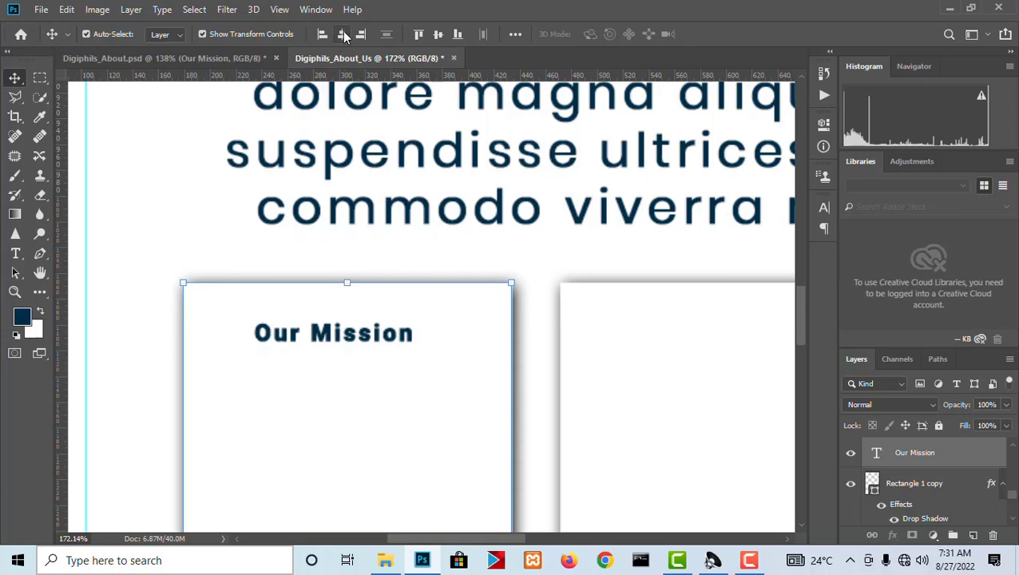
pyautogui.scroll(-2, 152, 221)
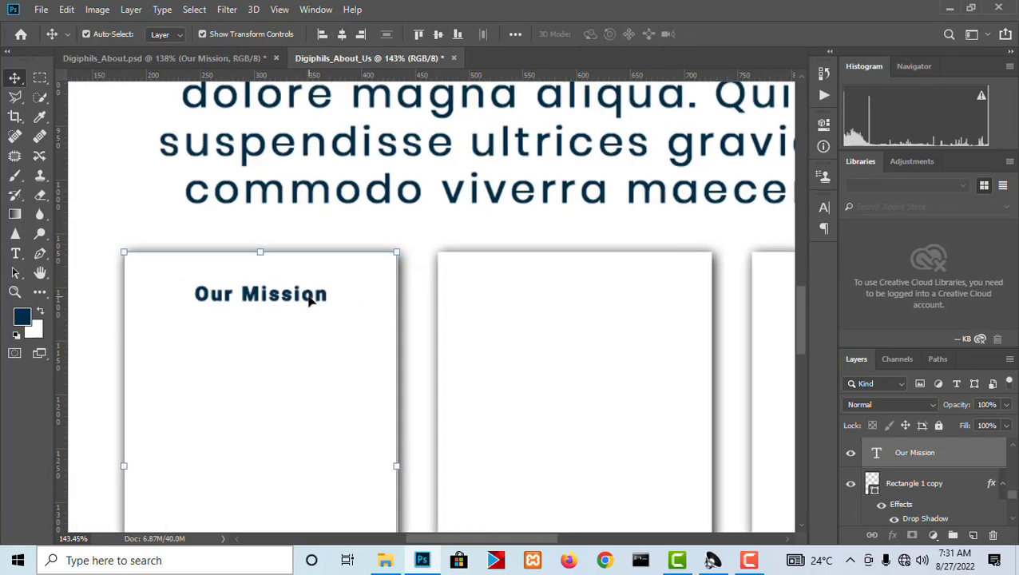
# Duplicate the "Our Mission" heading onto the middle card and change the copy's text to "Our Vision".
pyautogui.rightClick(309, 295)
pyautogui.click(330, 303)
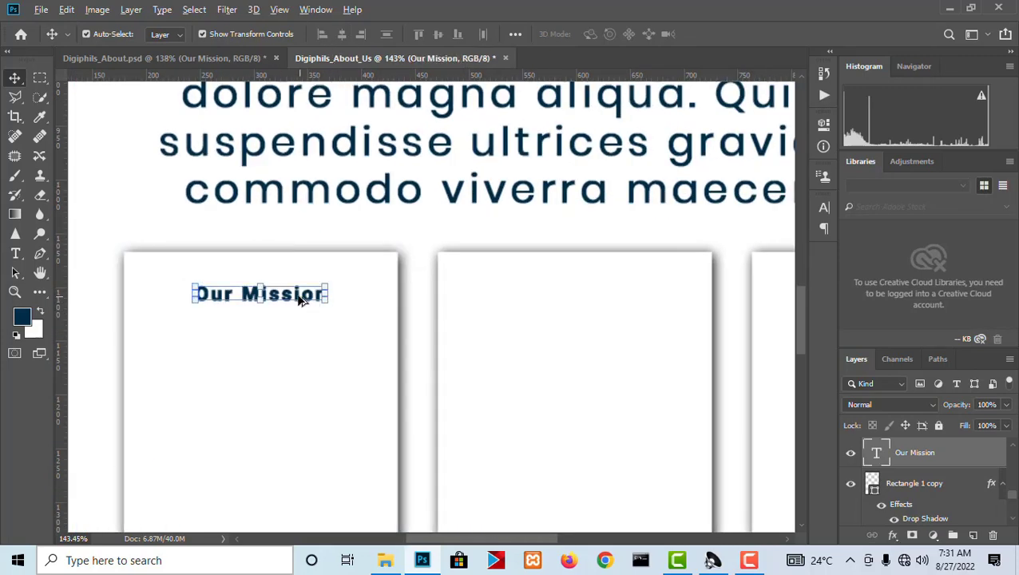
pyautogui.moveTo(343, 297); pyautogui.dragTo(617, 295)
pyautogui.press('t')
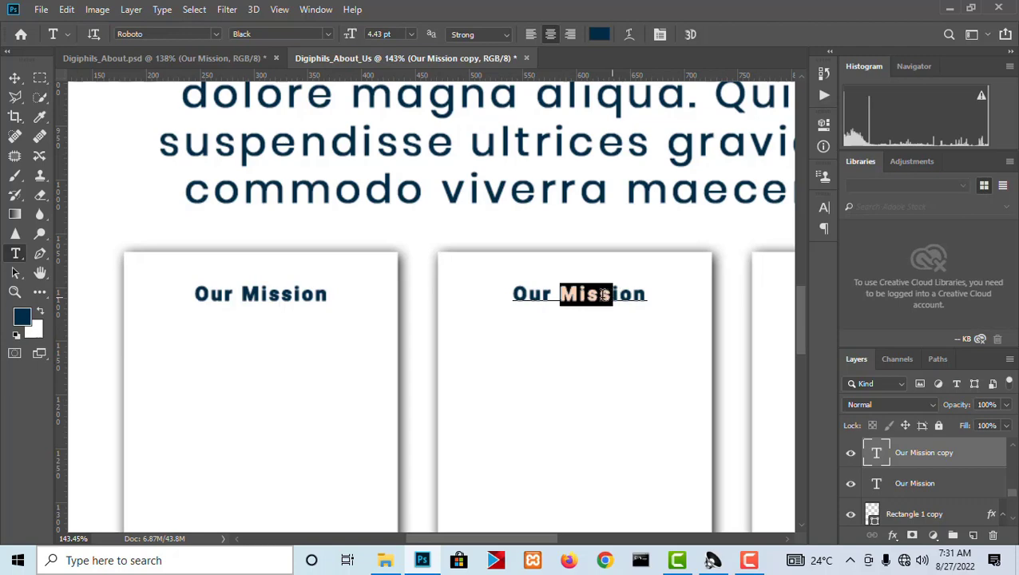
pyautogui.write('Vi')
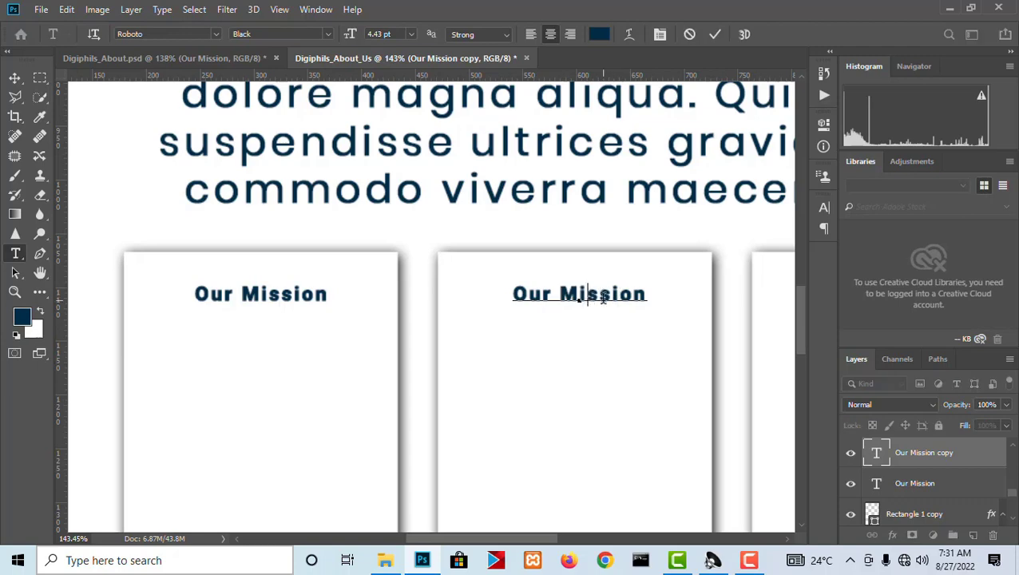
pyautogui.click(15, 78)
# Duplicate the "Our Vision" heading onto the rightmost card at the same height.
pyautogui.scroll(-3, 370, 266)
pyautogui.scroll(3, 720, 321)
pyautogui.scroll(1, 720, 318)
pyautogui.moveTo(661, 313); pyautogui.dragTo(364, 316)
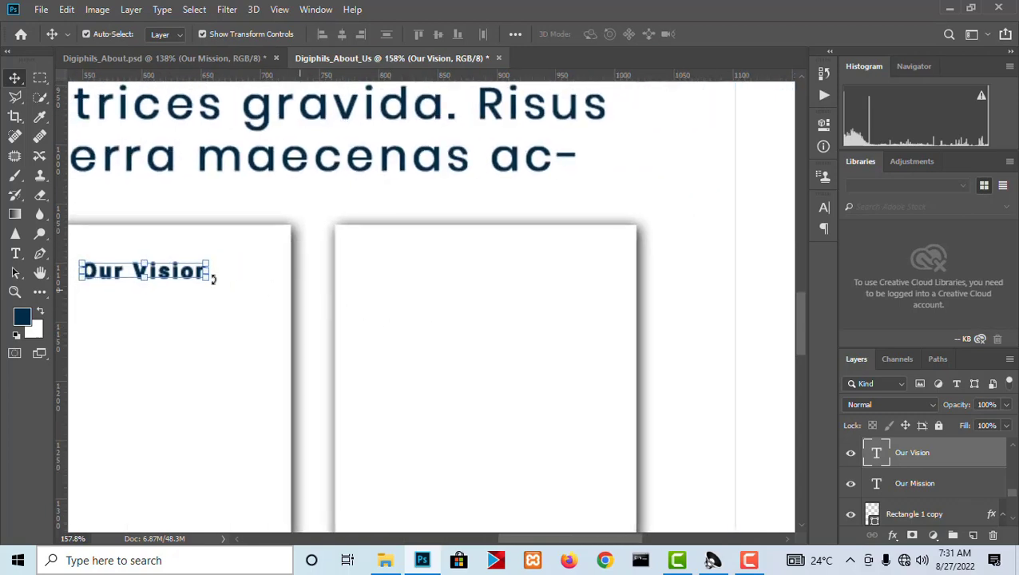
pyautogui.moveTo(171, 273); pyautogui.dragTo(536, 275)
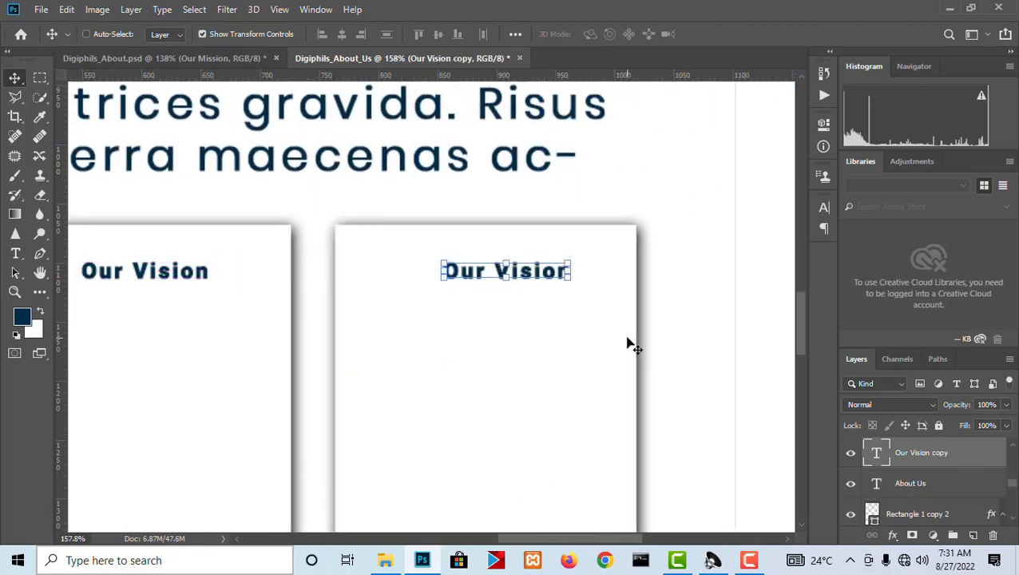
# Change the rightmost card's heading text to "Our Core Value".
pyautogui.press('t')
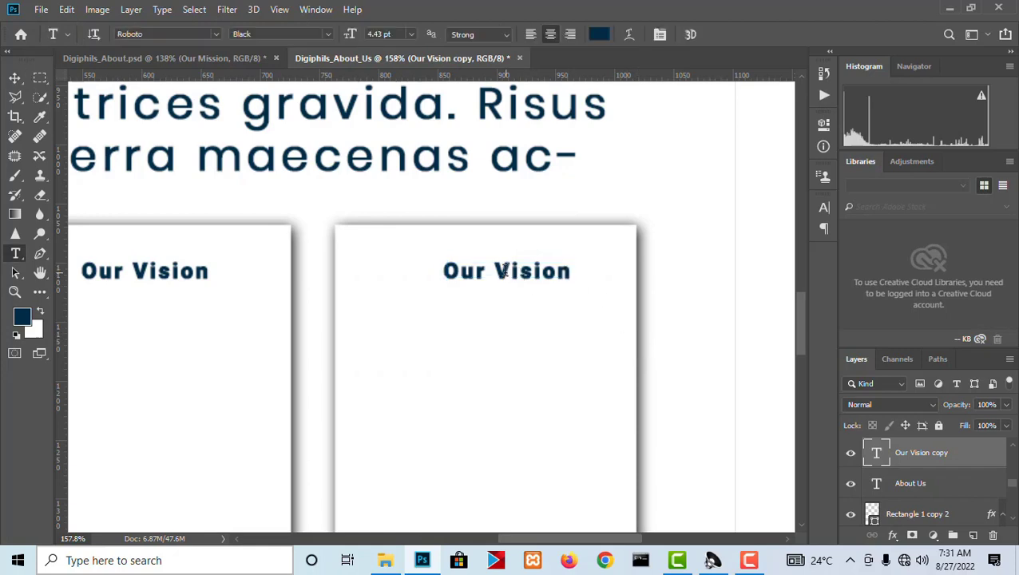
pyautogui.moveTo(495, 271); pyautogui.dragTo(571, 272)
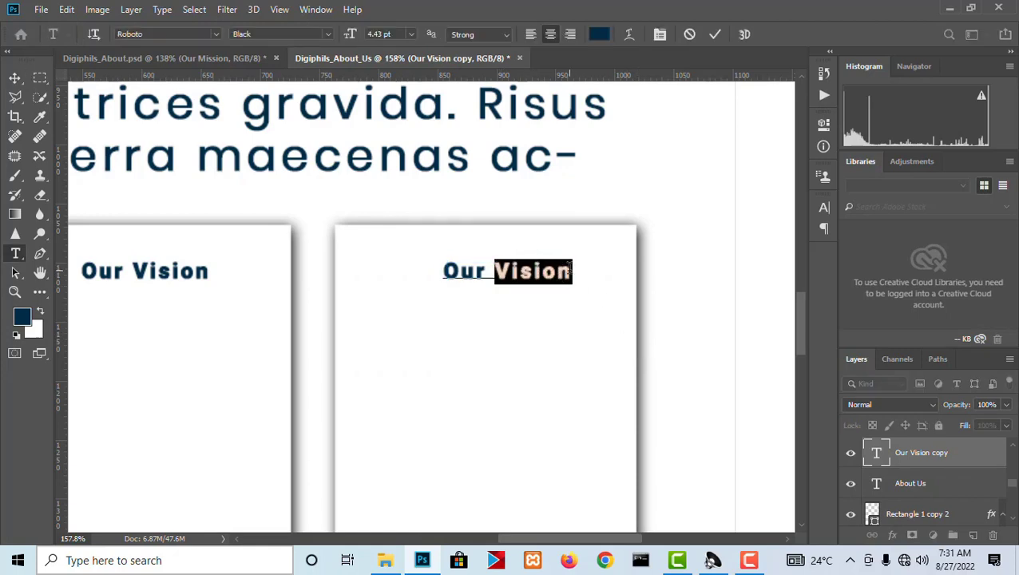
pyautogui.write('Core')
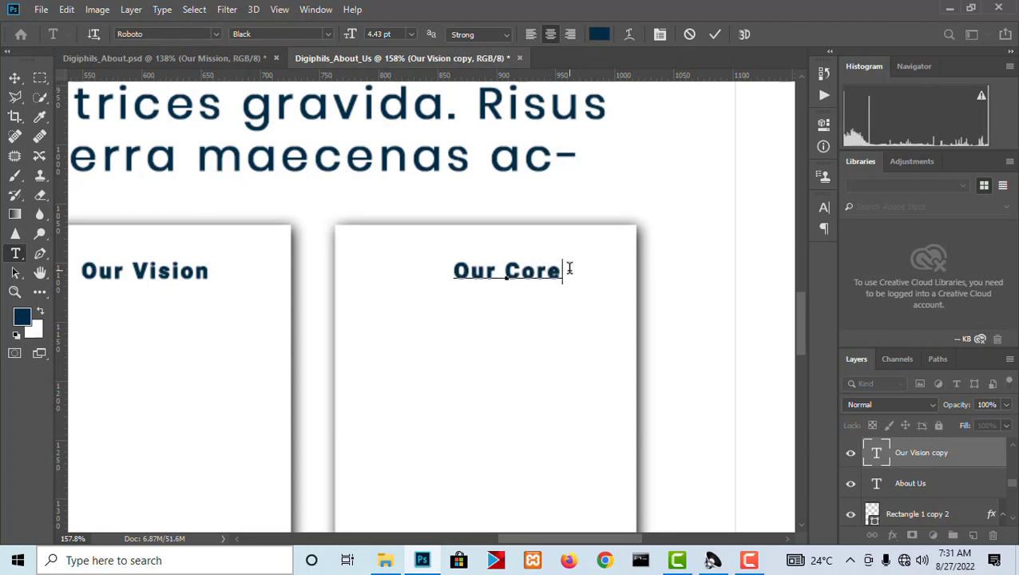
pyautogui.write(' Value')
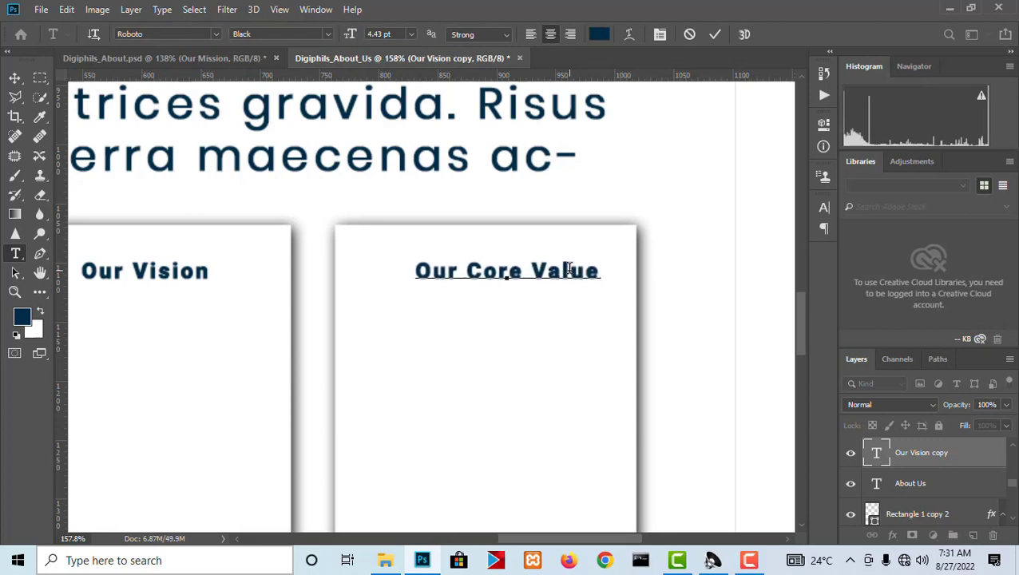
pyautogui.click(15, 78)
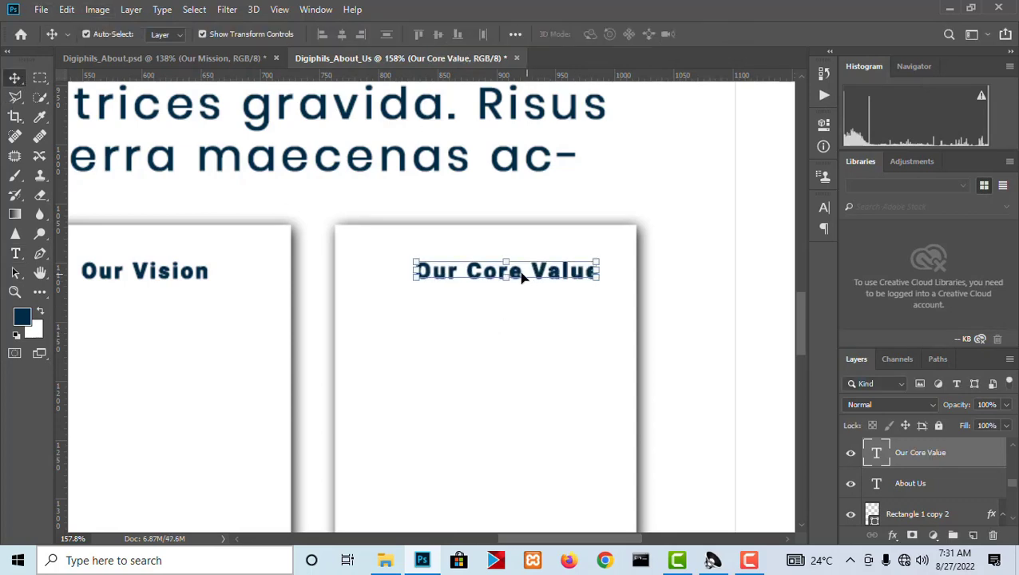
# Move the "Our Core Value" heading toward the middle of its card and center it horizontally on the card.
pyautogui.moveTo(522, 275); pyautogui.dragTo(507, 276)
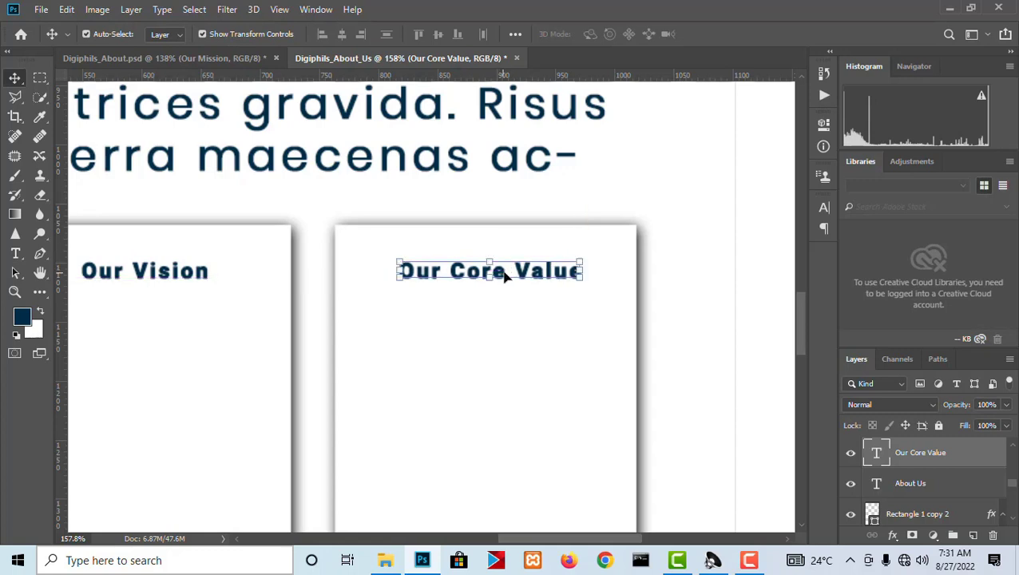
pyautogui.click(550, 329)
pyautogui.click(342, 34)
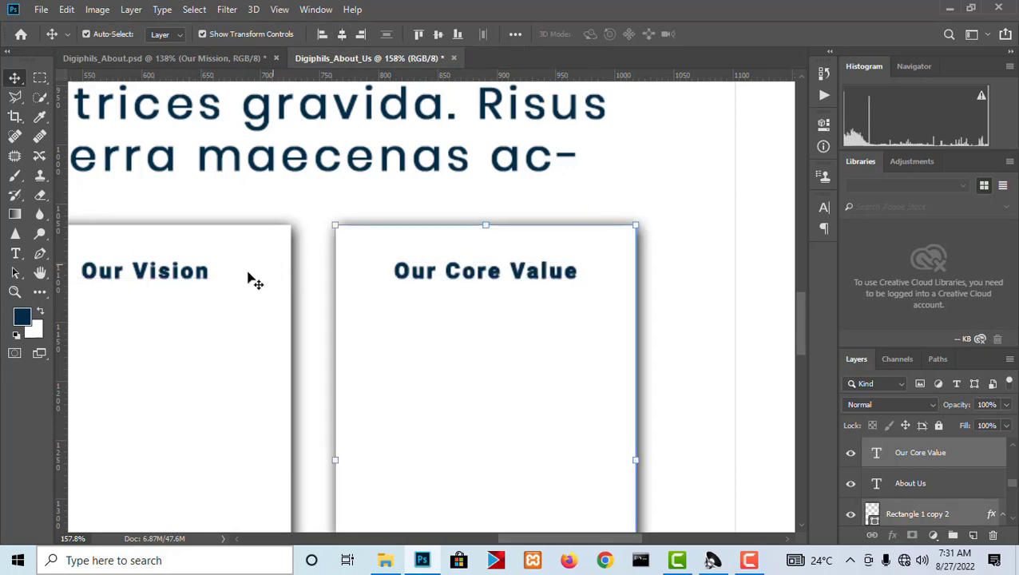
# Center the "Our Vision" heading horizontally on the middle card.
pyautogui.rightClick(199, 280)
pyautogui.click(232, 284)
pyautogui.keyDown('shift'); pyautogui.click(223, 336); pyautogui.keyUp('shift')
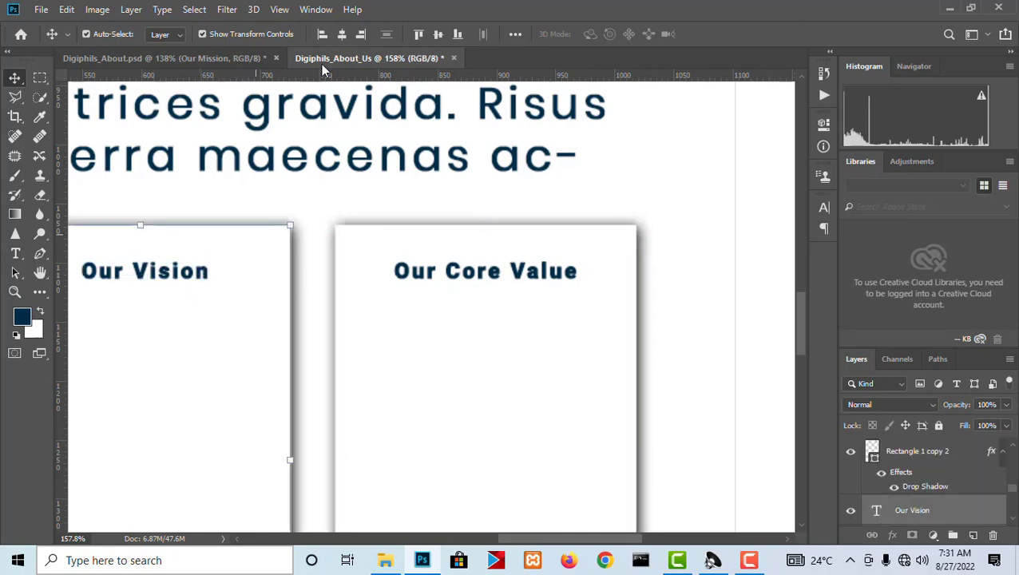
pyautogui.scroll(-8, 636, 204)
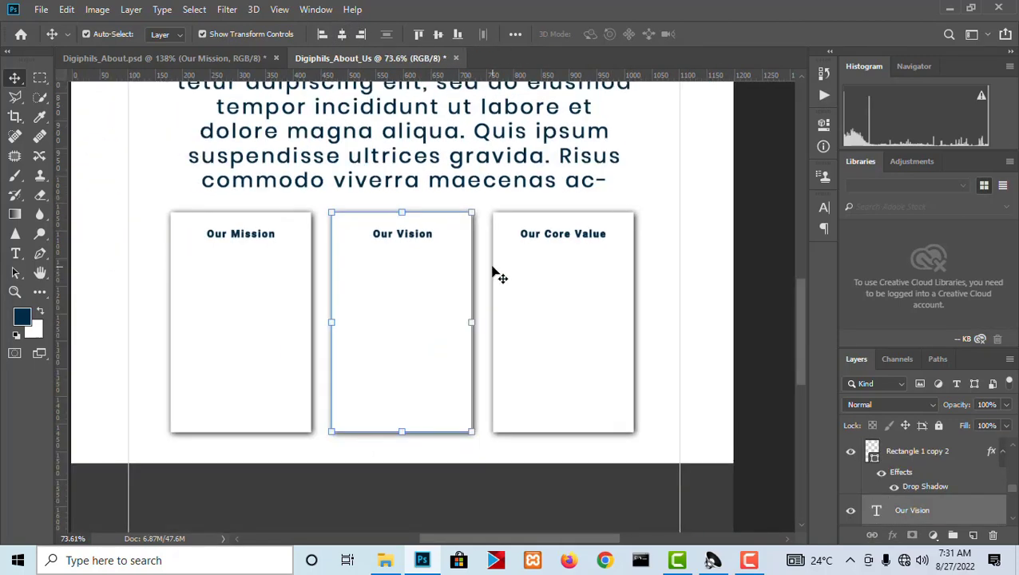
# Align the bottom edges of the "Our Mission", "Our Vision" and "Our Core Value" headings.
pyautogui.scroll(3, 494, 270)
pyautogui.rightClick(559, 230)
pyautogui.click(590, 233)
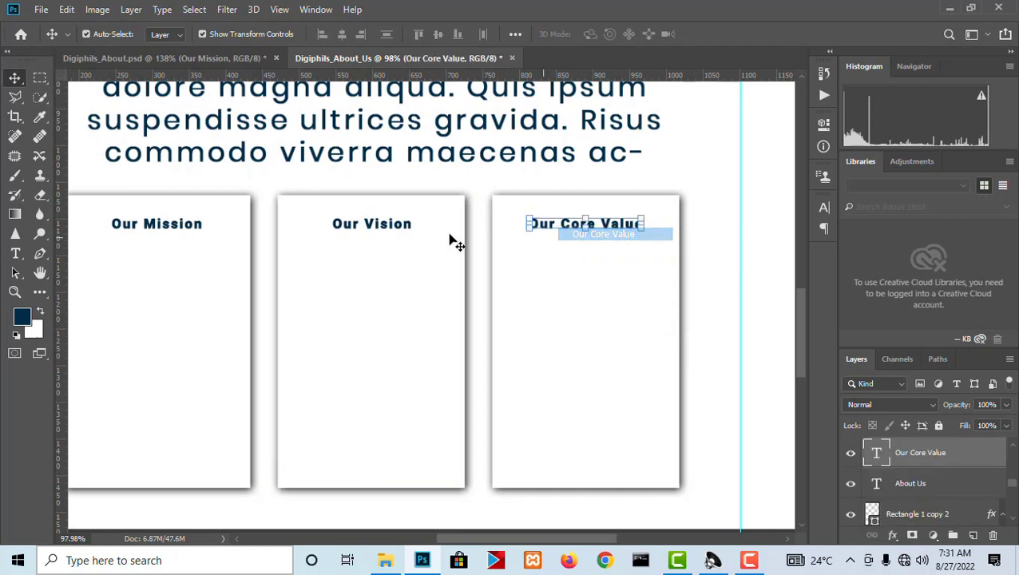
pyautogui.keyDown('shift'); pyautogui.click(386, 234); pyautogui.keyUp('shift')
pyautogui.keyDown('shift'); pyautogui.click(195, 229); pyautogui.keyUp('shift')
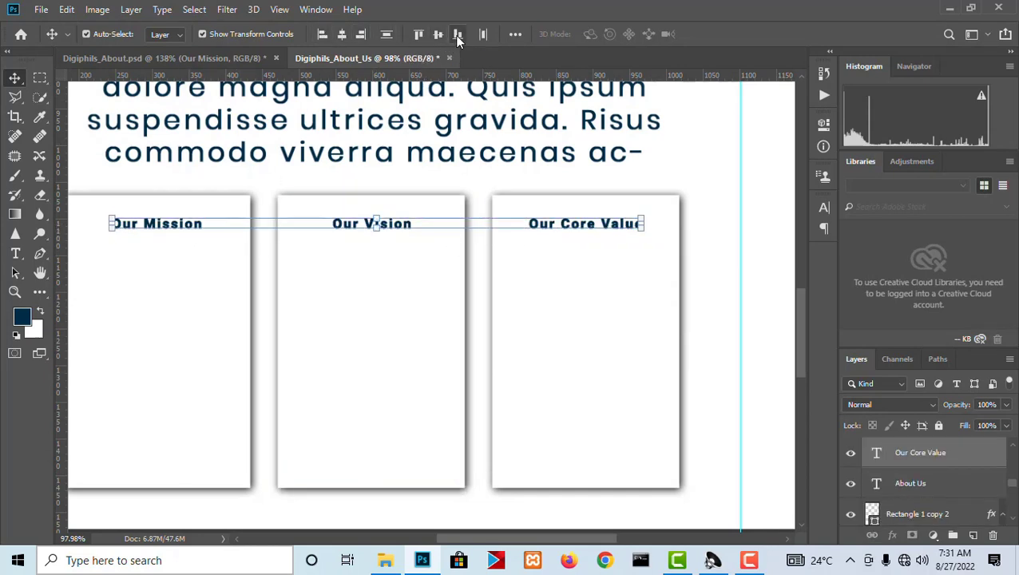
pyautogui.click(574, 336)
pyautogui.scroll(-5, 571, 336)
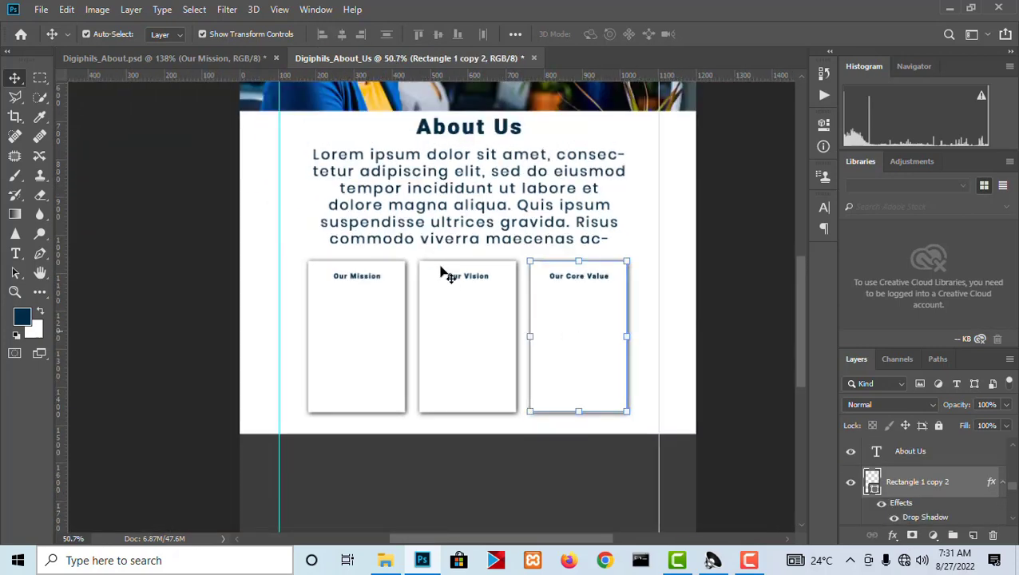
# Add a Lorem ipsum paragraph text box below the "Our Mission" heading, spanning most of the card's width and remaining height.
pyautogui.scroll(3, 441, 268)
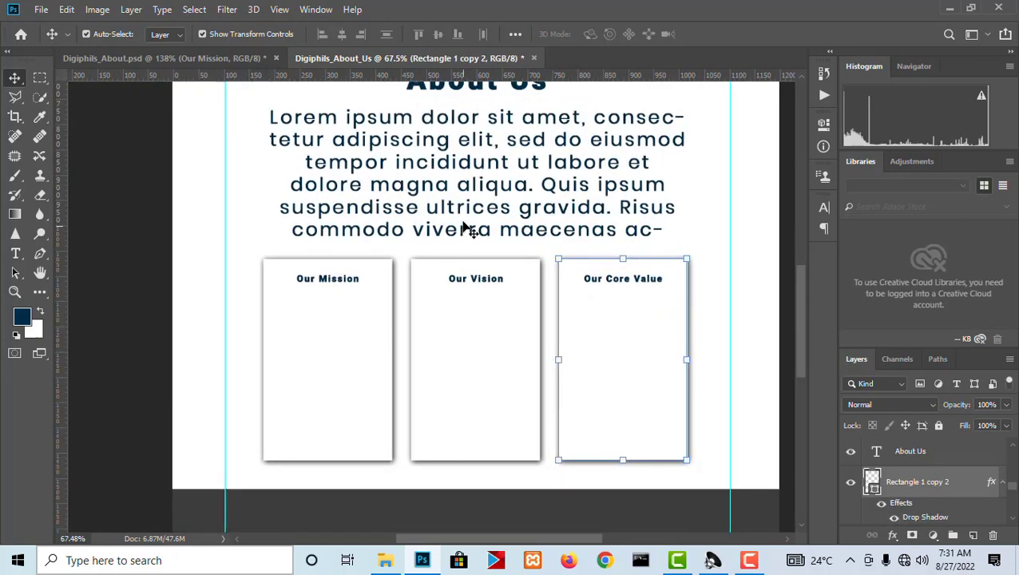
pyautogui.click(16, 253)
pyautogui.moveTo(268, 296); pyautogui.dragTo(384, 447)
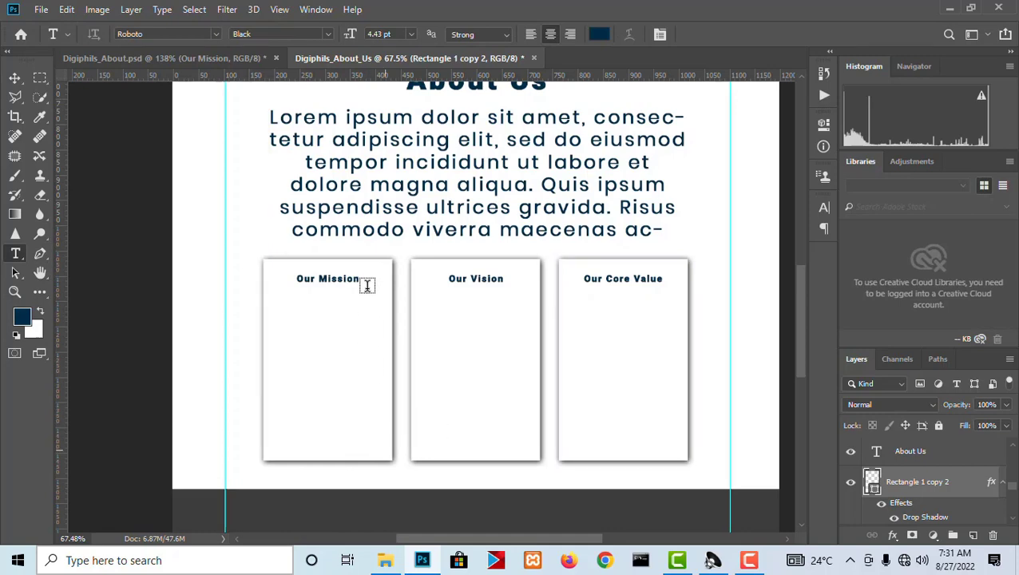
pyautogui.click(15, 78)
pyautogui.scroll(3, 336, 361)
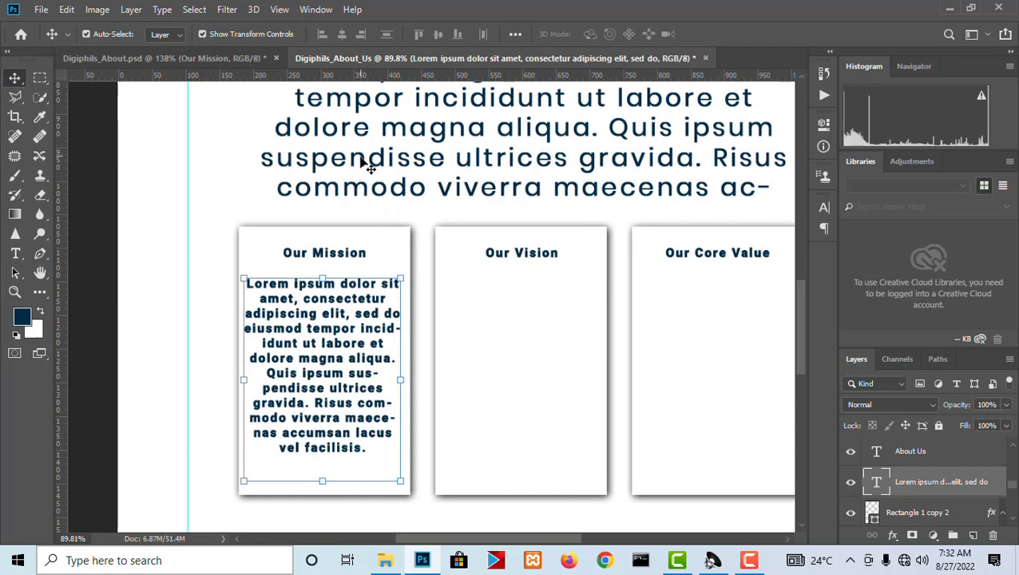
pyautogui.scroll(-3, 366, 164)
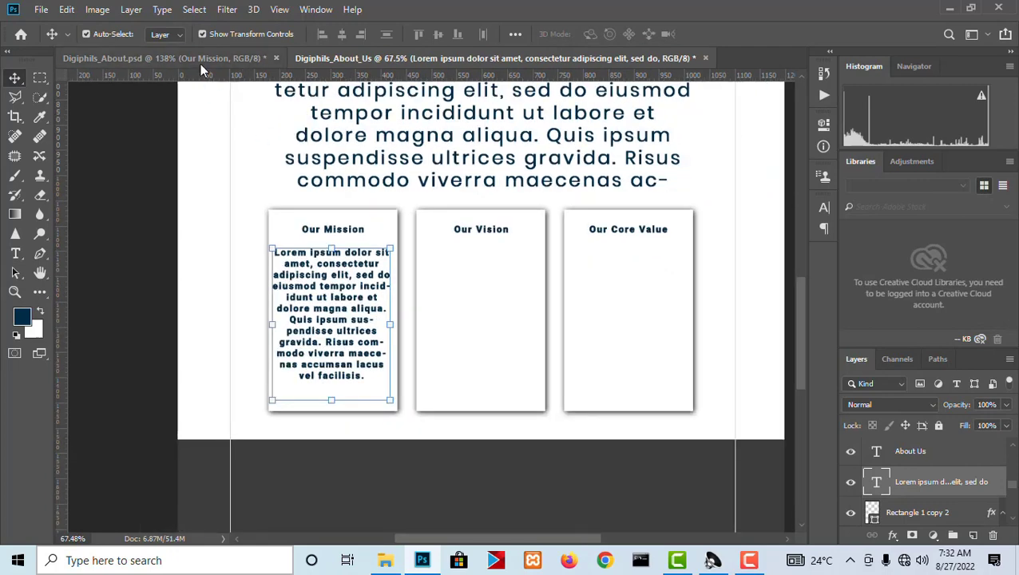
# Change the entire "Our Mission" card paragraph to the Poppins font in the Light style.
pyautogui.click(17, 255)
pyautogui.scroll(3, 382, 106)
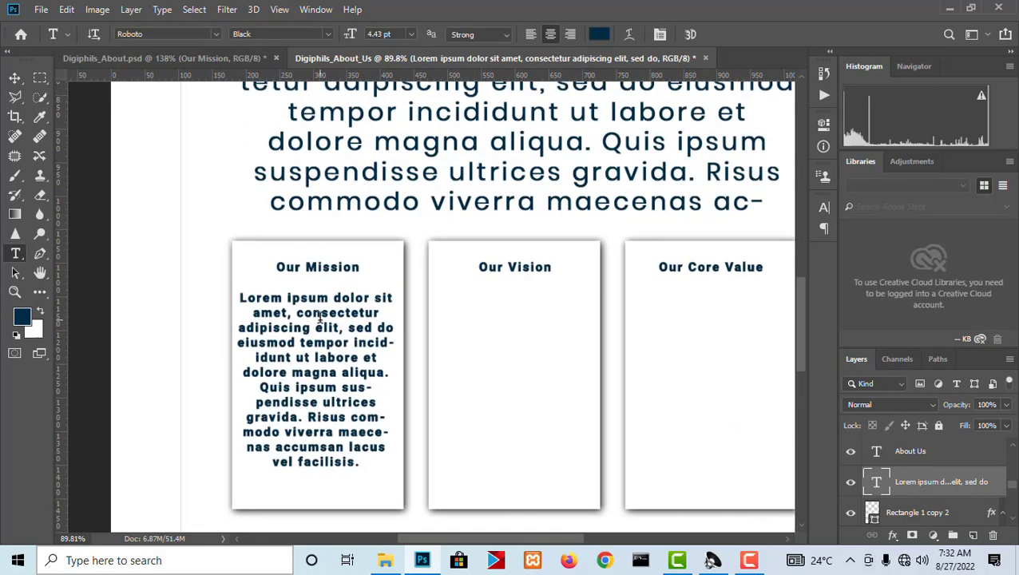
pyautogui.click(327, 339)
pyautogui.hotkey('ctrl', 'a')
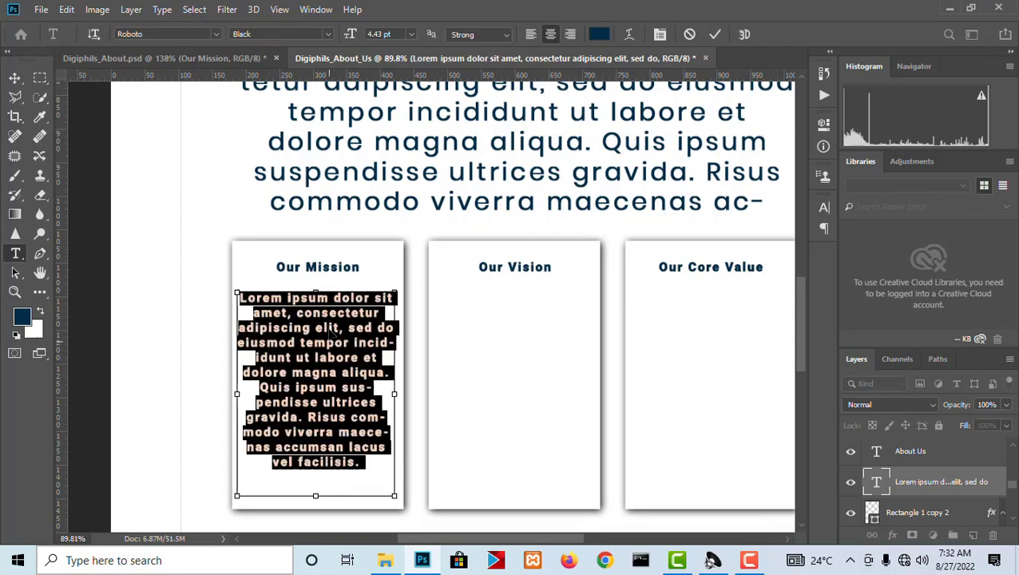
pyautogui.click(214, 34)
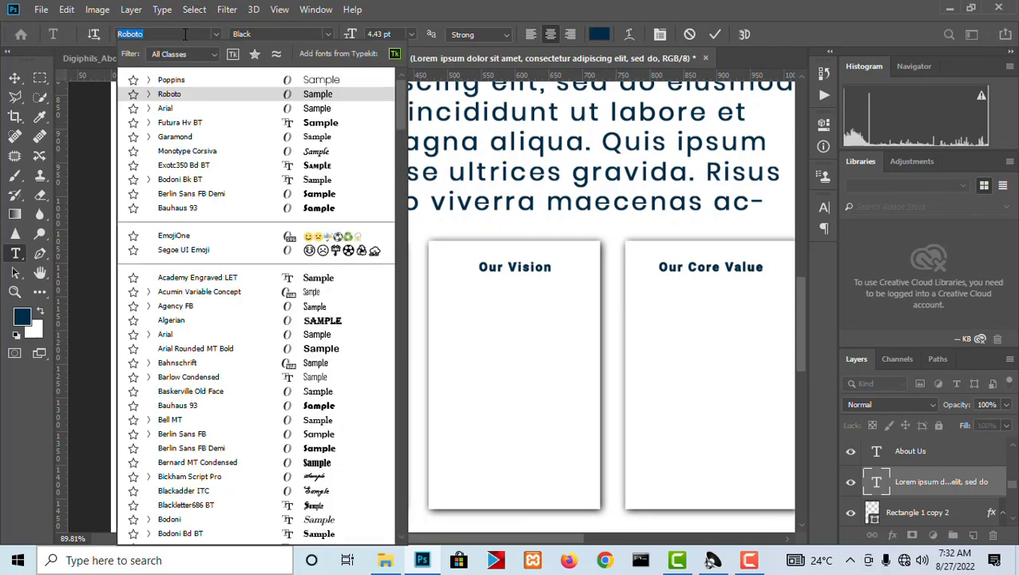
pyautogui.click(181, 79)
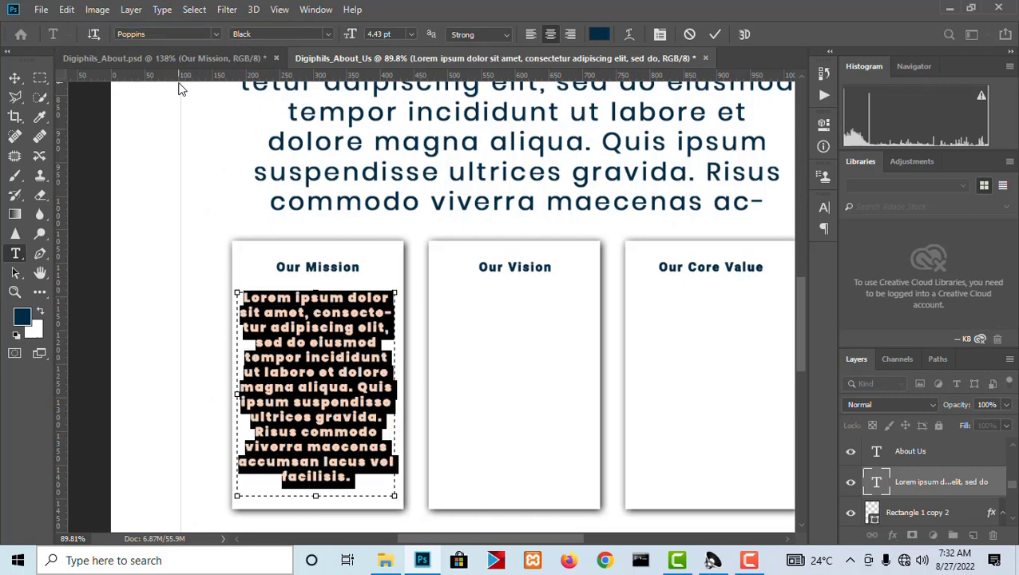
pyautogui.click(328, 34)
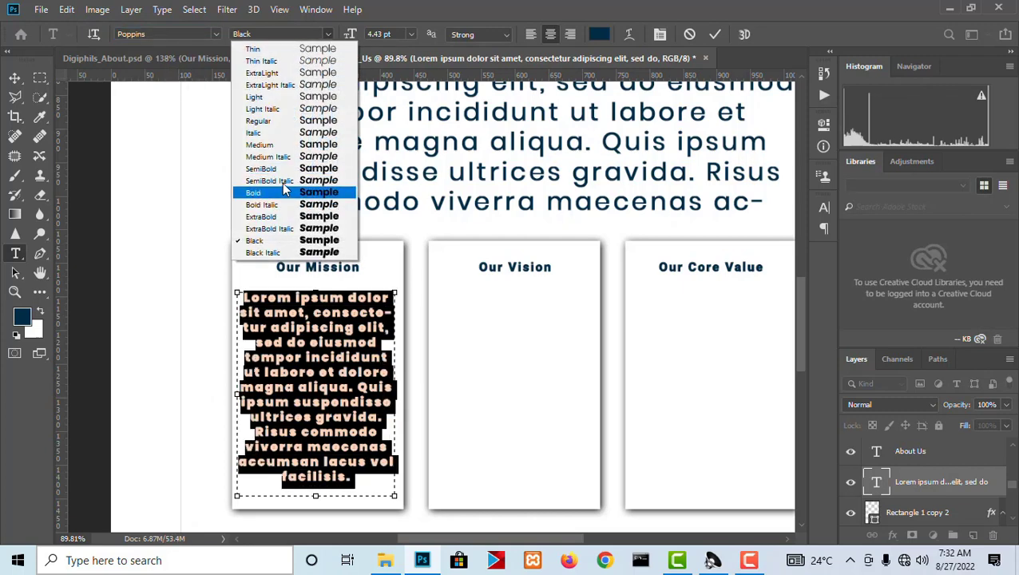
pyautogui.click(276, 96)
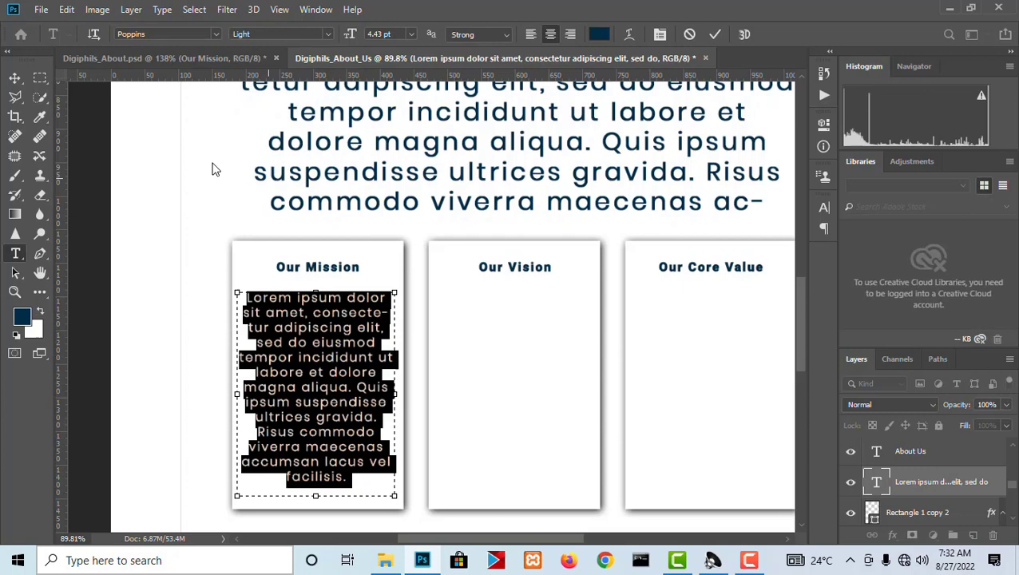
pyautogui.click(15, 77)
# Duplicate the Lorem ipsum paragraph onto the "Our Vision" and "Our Core Value" cards, undoing any extra copy.
pyautogui.scroll(-2, 340, 290)
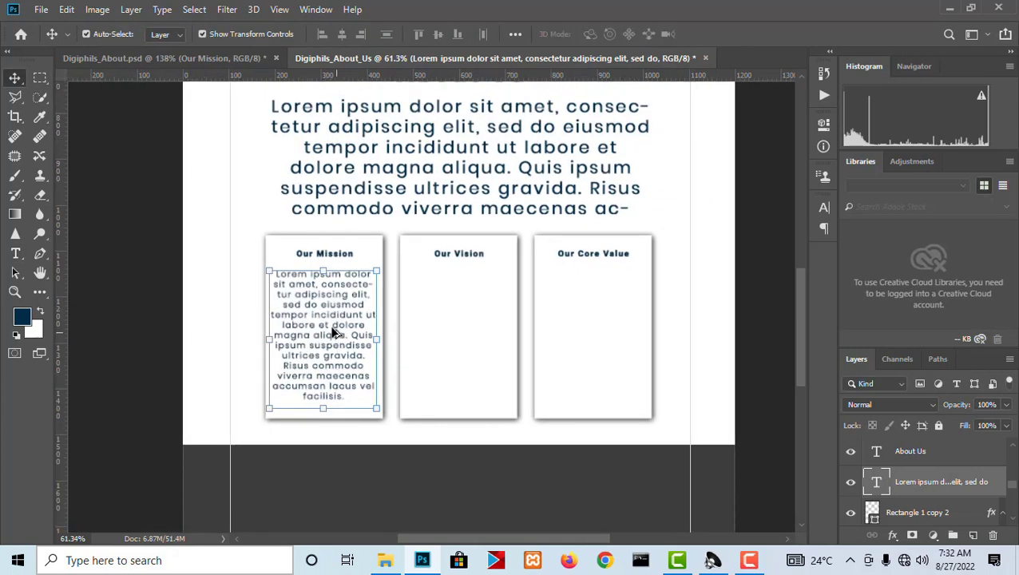
pyautogui.moveTo(335, 333); pyautogui.dragTo(593, 328)
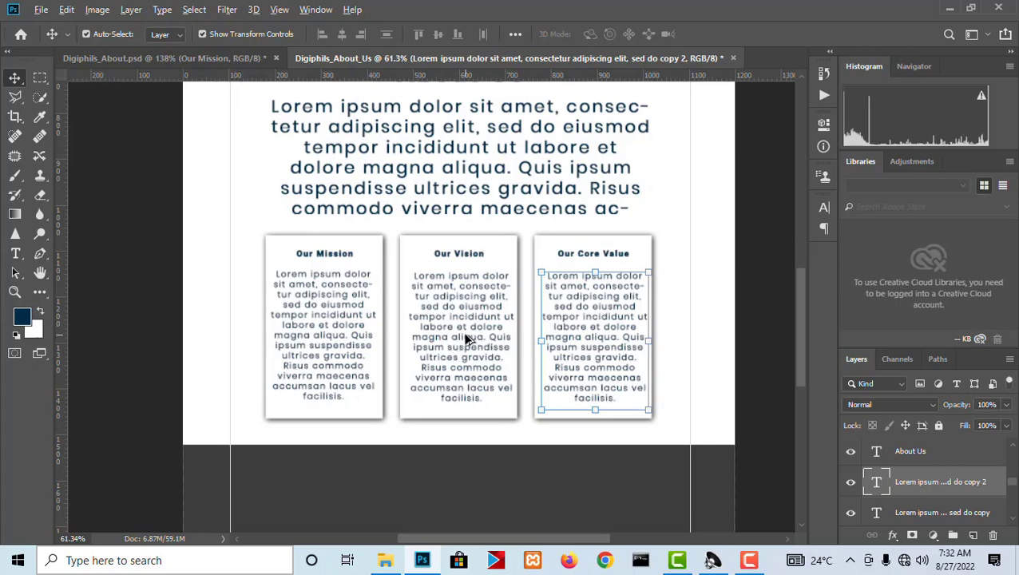
pyautogui.moveTo(460, 326); pyautogui.dragTo(402, 385)
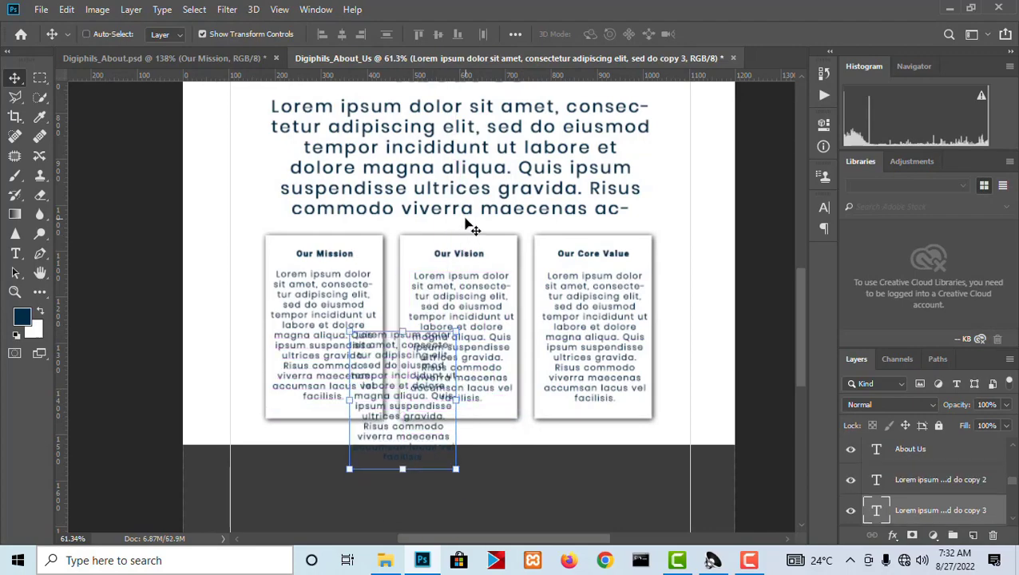
pyautogui.hotkey('ctrl', 'z')
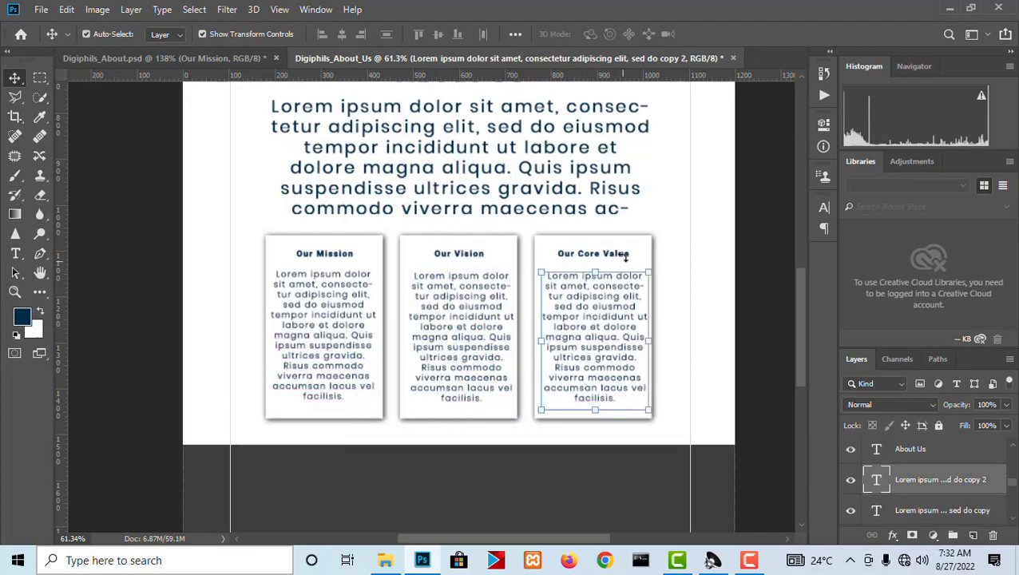
# Center the paragraphs of the "Our Core Value" and "Our Vision" cards horizontally on their respective cards.
pyautogui.scroll(3, 627, 256)
pyautogui.rightClick(650, 266)
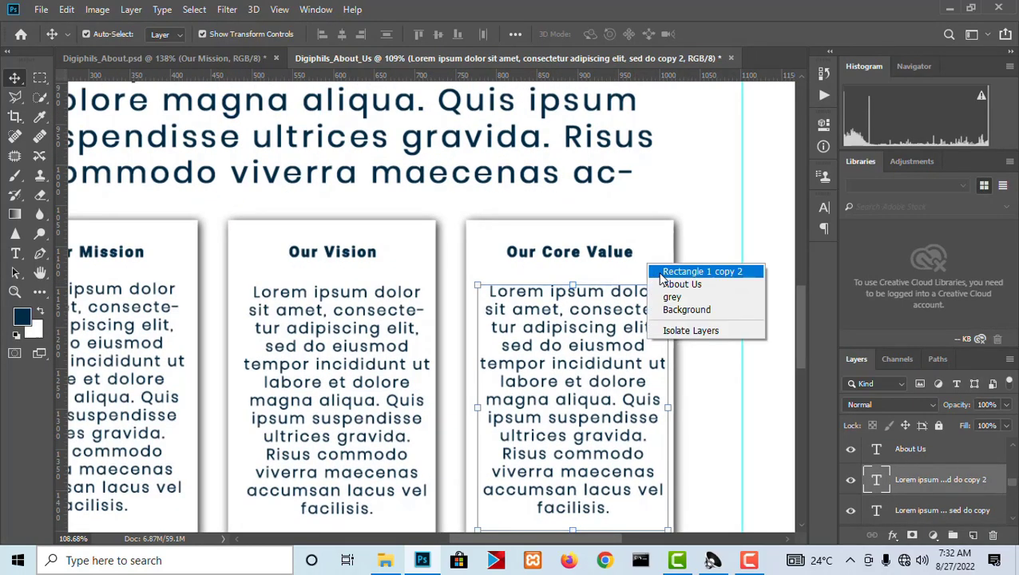
pyautogui.click(662, 272)
pyautogui.click(341, 34)
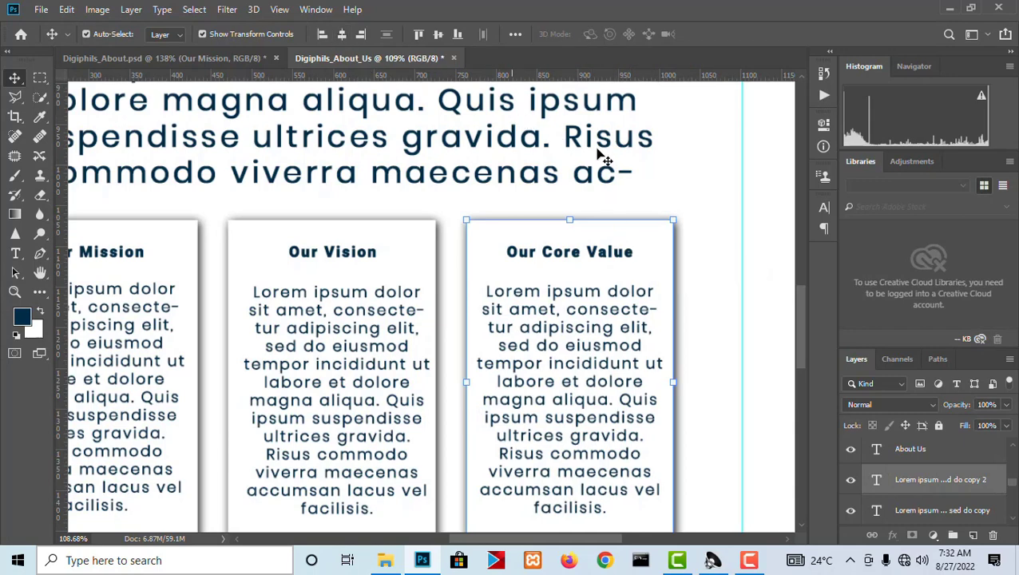
pyautogui.click(380, 304)
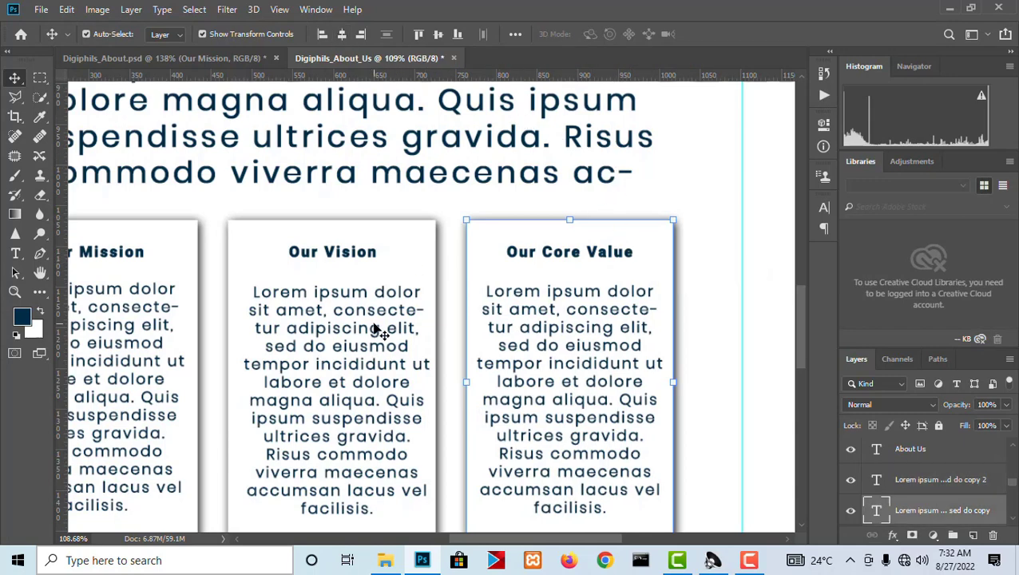
pyautogui.click(406, 247)
pyautogui.click(342, 34)
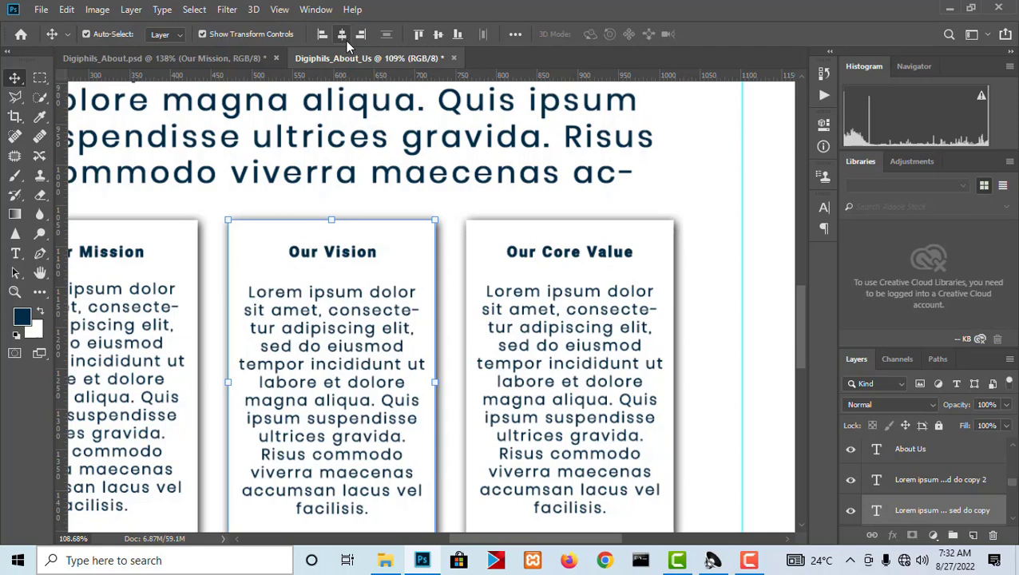
# Center the "Our Mission" paragraph horizontally on its card.
pyautogui.keyDown('alt'); pyautogui.scroll(-3, 451, 192); pyautogui.keyUp('alt')
pyautogui.click(204, 275)
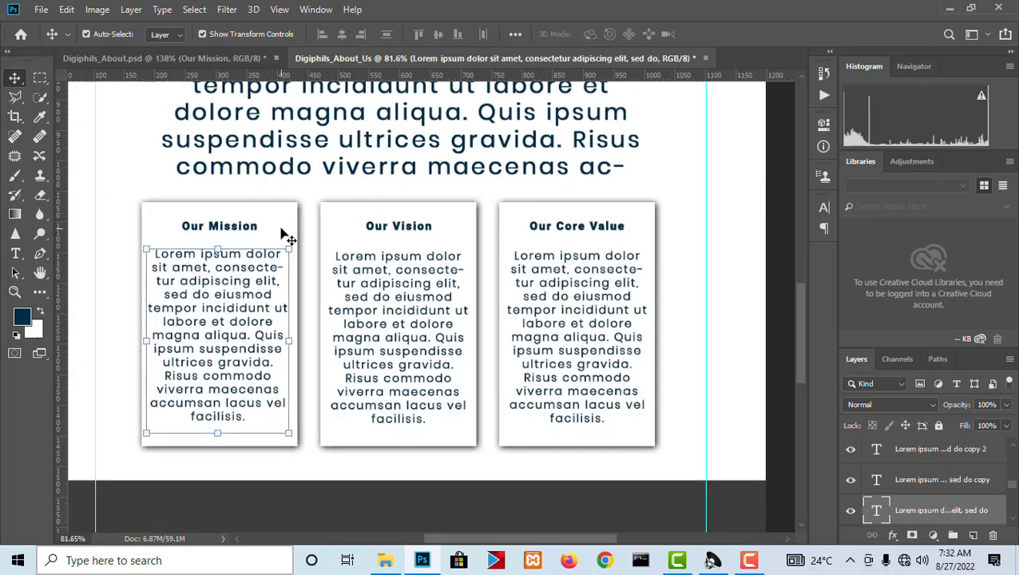
pyautogui.click(280, 222)
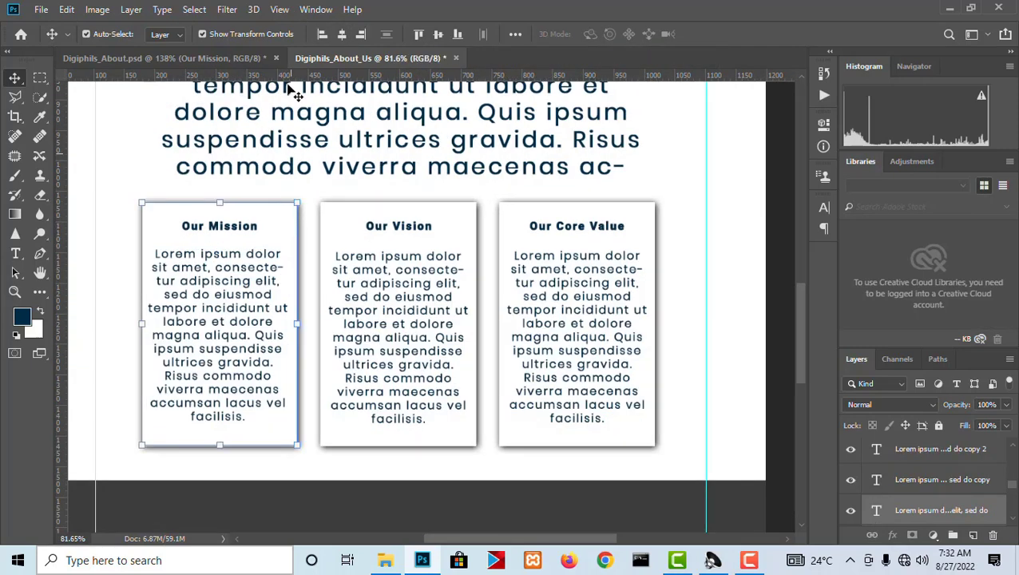
pyautogui.click(341, 35)
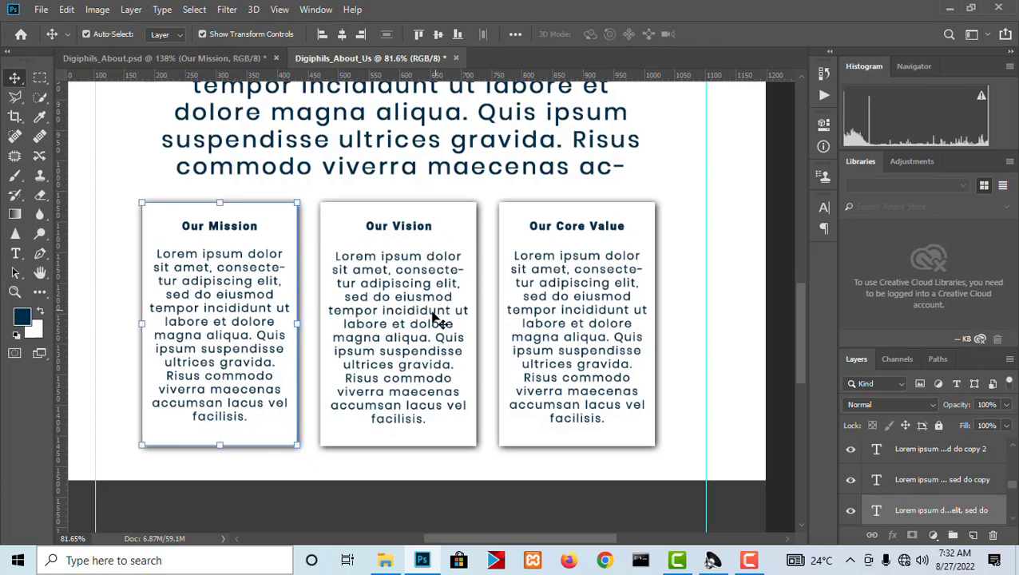
# Align the bottom edges of the three Lorem ipsum paragraphs across the cards.
pyautogui.click(385, 307)
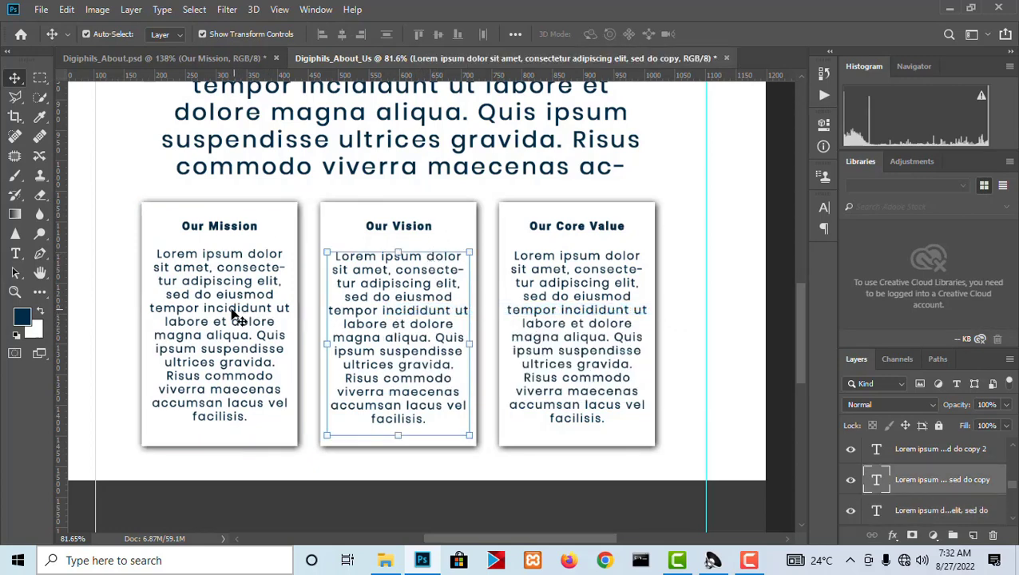
pyautogui.rightClick(231, 298)
pyautogui.keyDown('shift'); pyautogui.click(249, 298); pyautogui.keyUp('shift')
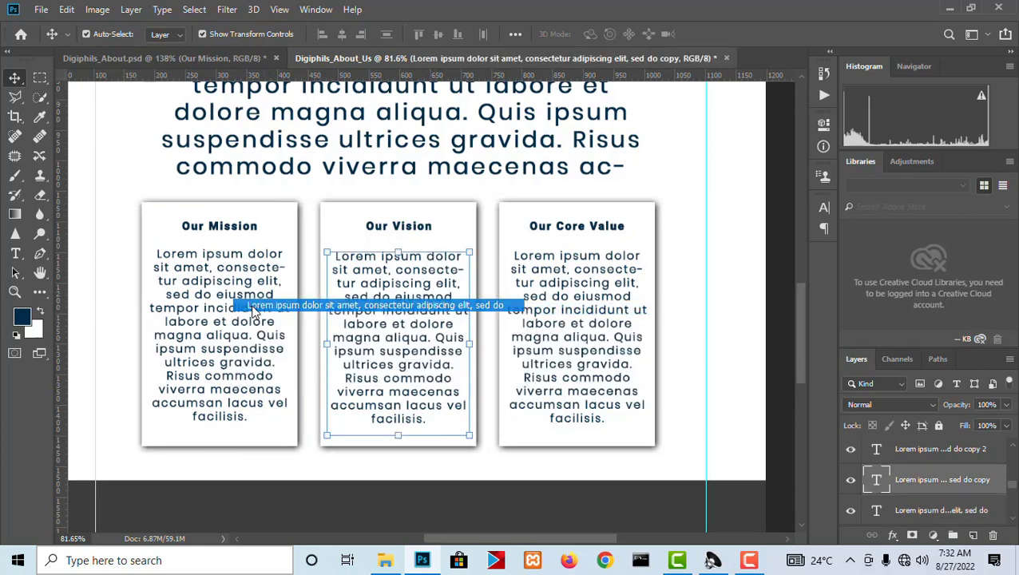
pyautogui.rightClick(595, 292)
pyautogui.keyDown('shift'); pyautogui.click(603, 297); pyautogui.keyUp('shift')
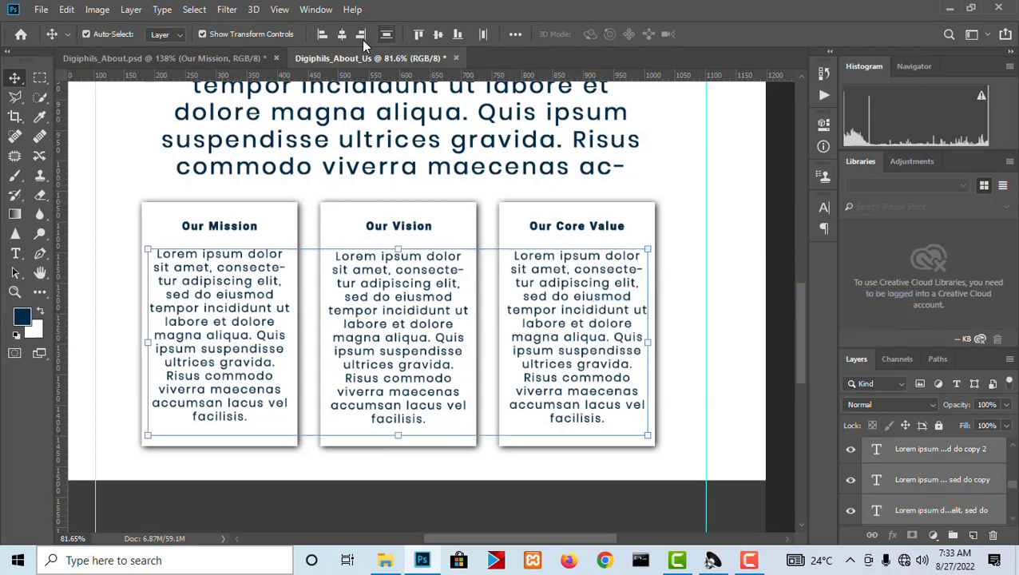
pyautogui.click(456, 35)
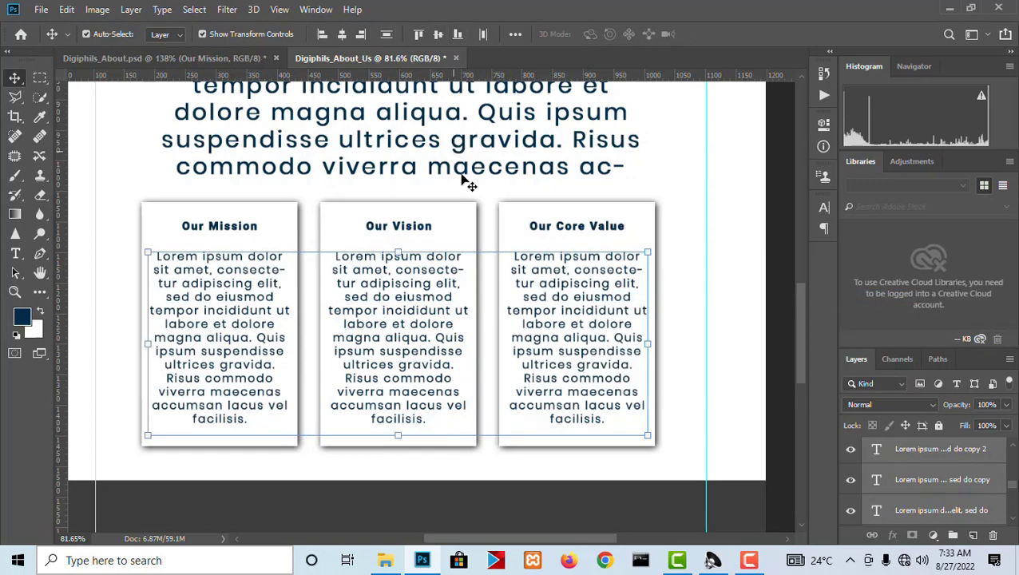
# Check the whole page, then switch to the Digiphils_About.psd reference document and examine its footer columns and copyright bar.
pyautogui.scroll(-5, 677, 254)
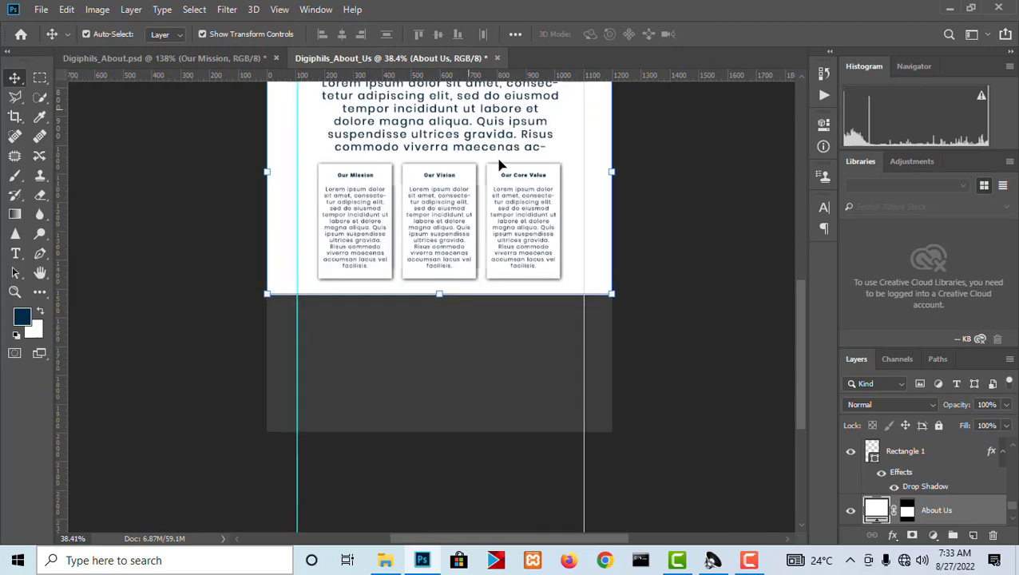
pyautogui.scroll(3, 479, 336)
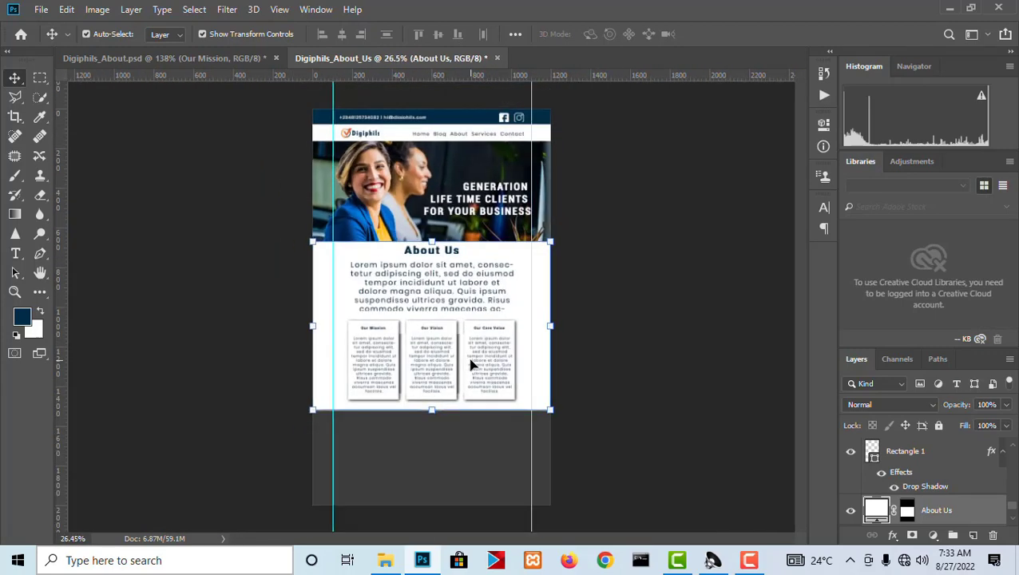
pyautogui.click(250, 59)
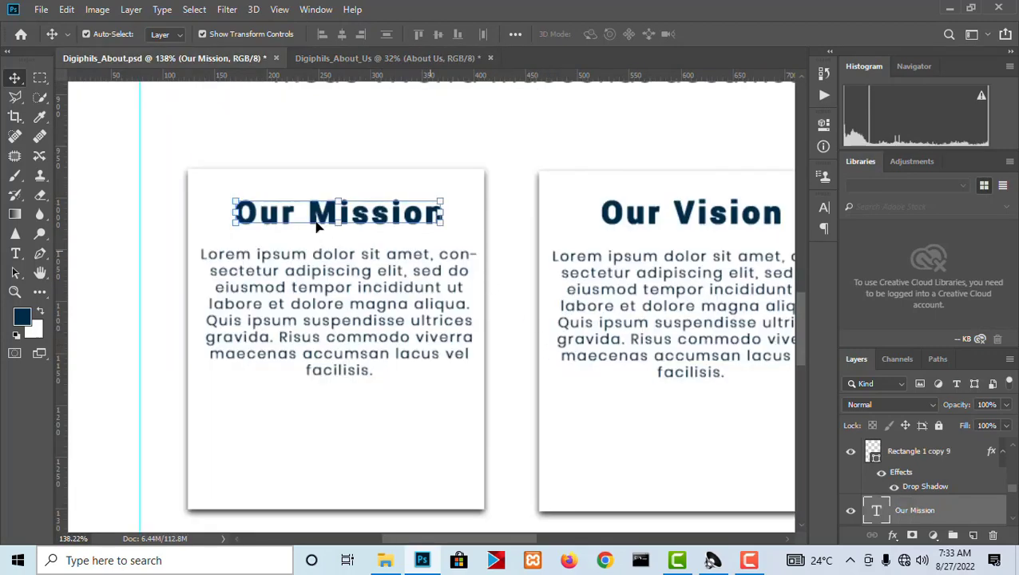
pyautogui.scroll(-4, 565, 317)
pyautogui.scroll(1, 458, 390)
pyautogui.scroll(1, 458, 390)
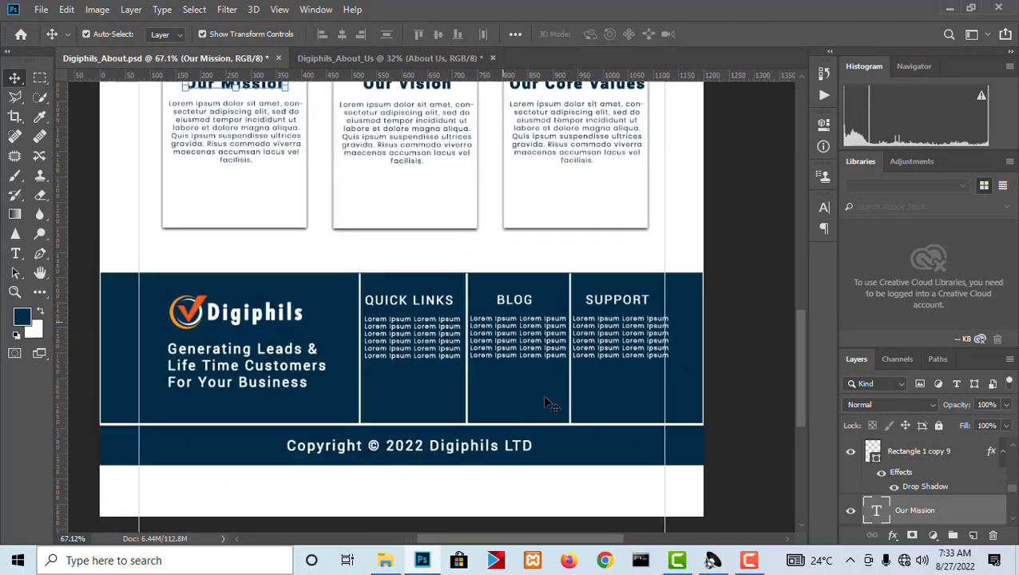
pyautogui.scroll(-1, 619, 301)
pyautogui.scroll(1, 551, 410)
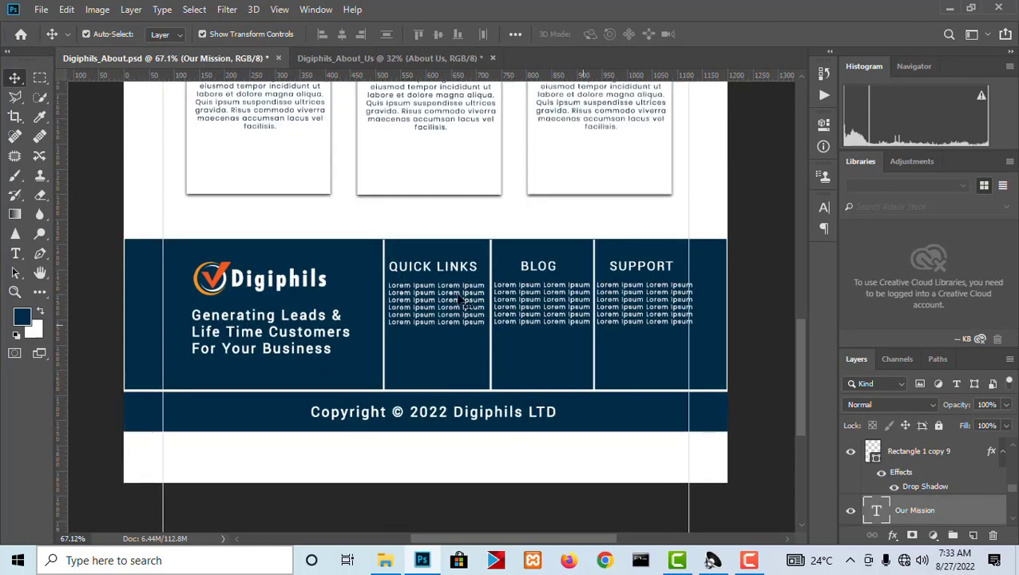
# In the Digiphils_About_Us document, select the empty grey area below the About Us section and fill it with a navy Solid Color layer.
pyautogui.click(382, 58)
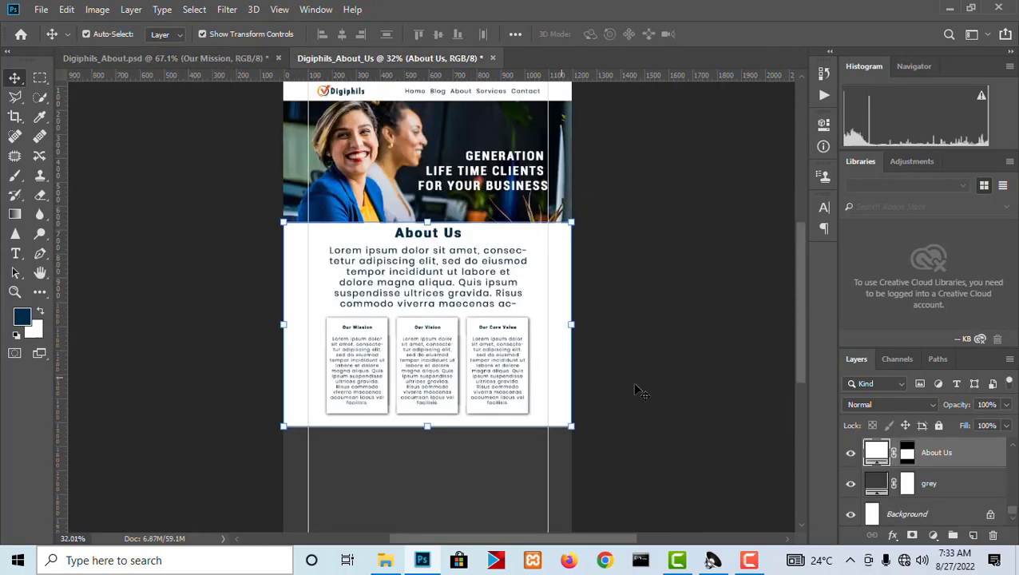
pyautogui.moveTo(804, 358); pyautogui.dragTo(801, 409)
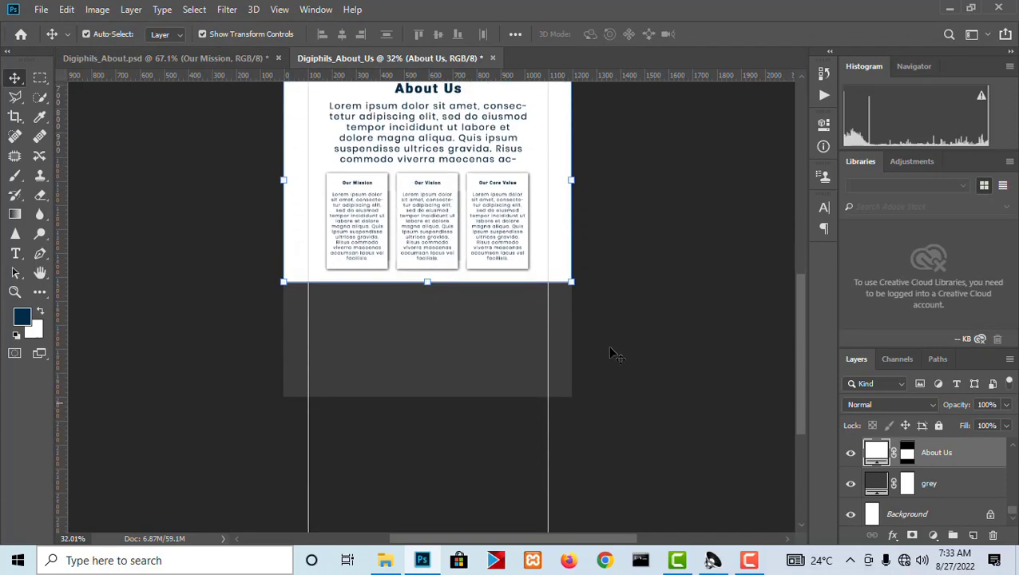
pyautogui.click(40, 77)
pyautogui.moveTo(582, 405); pyautogui.dragTo(170, 285)
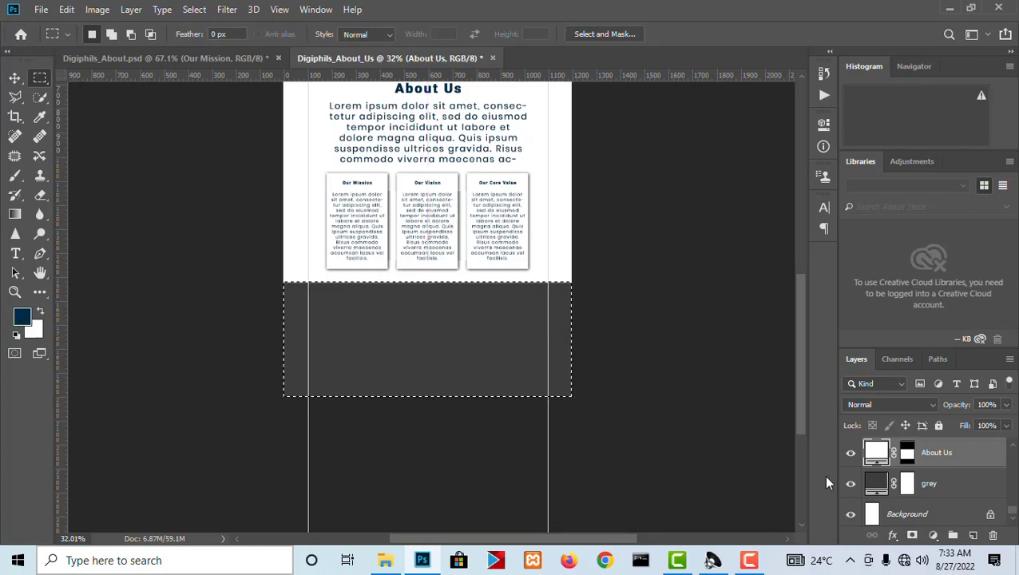
pyautogui.click(933, 535)
pyautogui.click(931, 266)
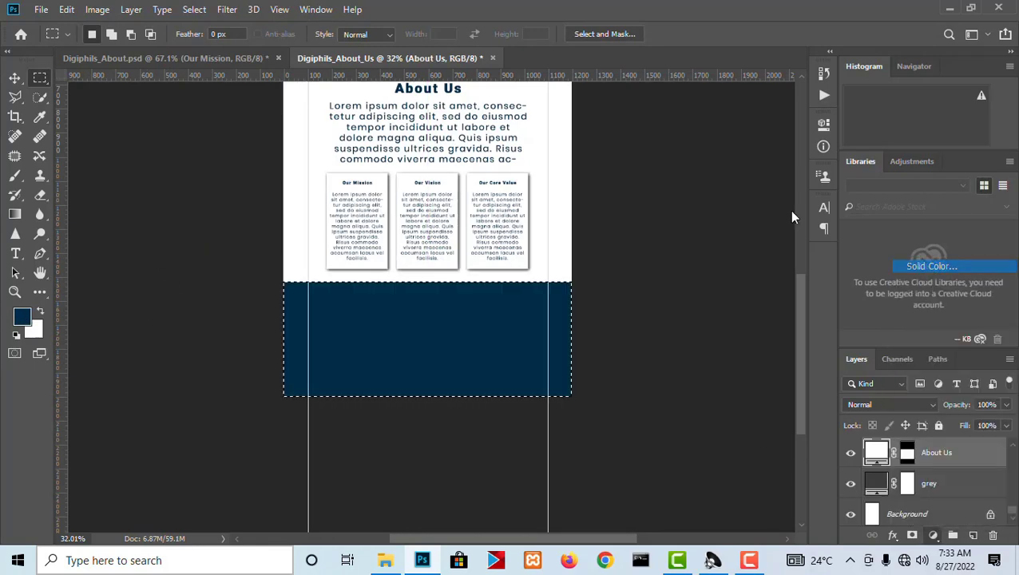
pyautogui.click(929, 206)
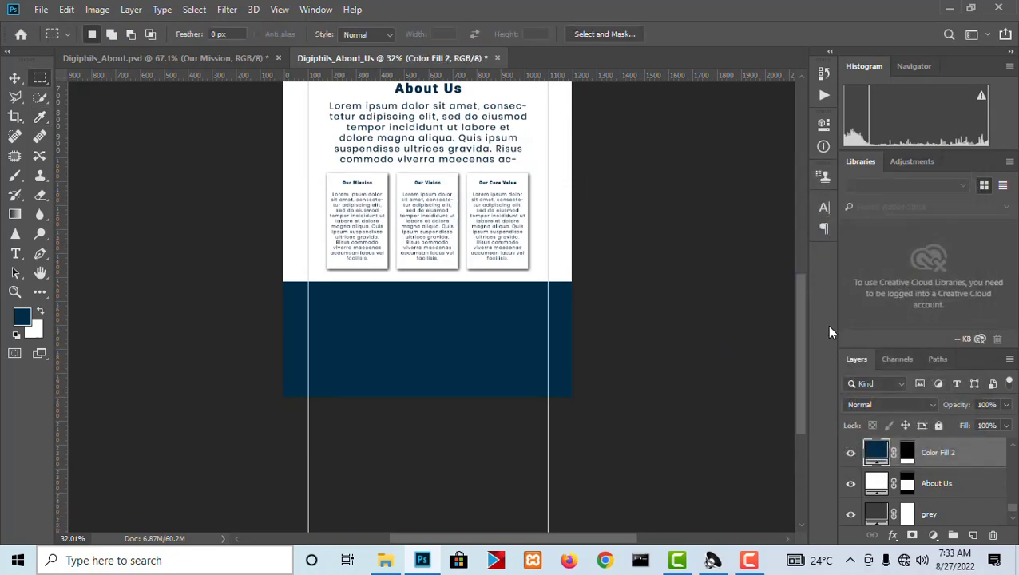
# Compare with the reference footer, then fill a thin full-width strip near the navy footer's lower edge with a white (ffffff) Solid Color layer.
pyautogui.moveTo(804, 343); pyautogui.dragTo(816, 305)
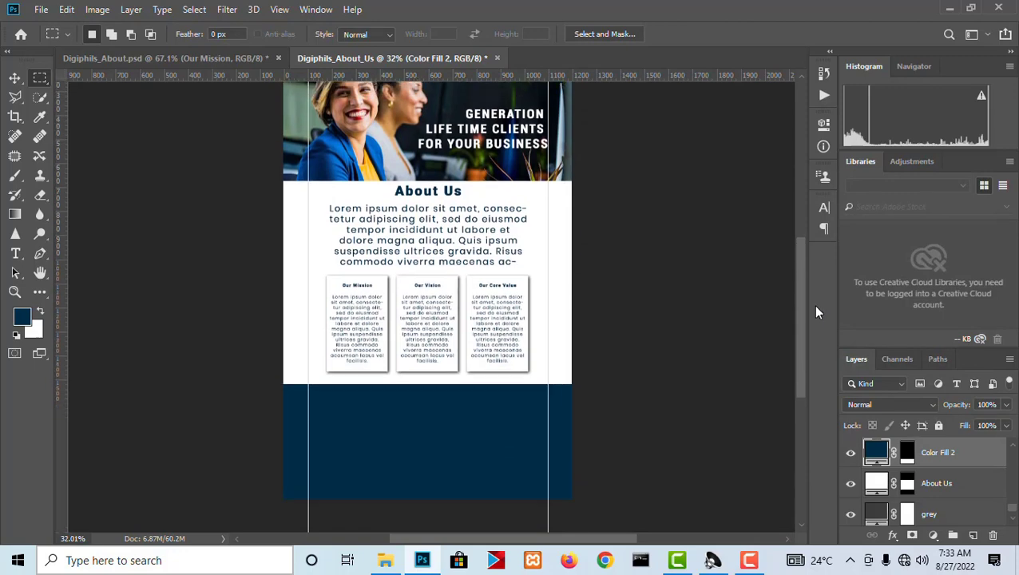
pyautogui.click(192, 58)
pyautogui.scroll(-2, 488, 345)
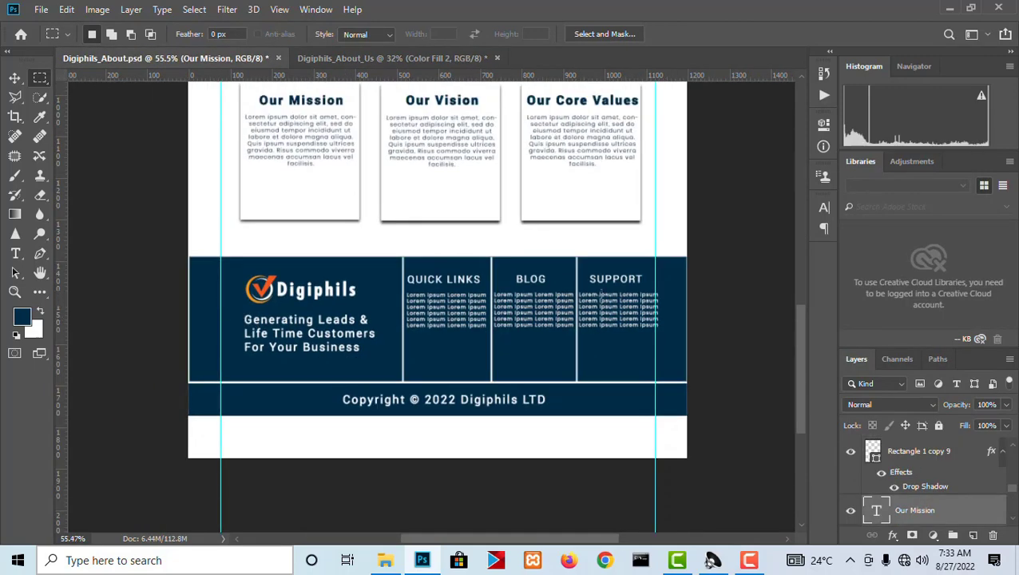
pyautogui.click(425, 59)
pyautogui.scroll(1, 451, 437)
pyautogui.scroll(1, 451, 437)
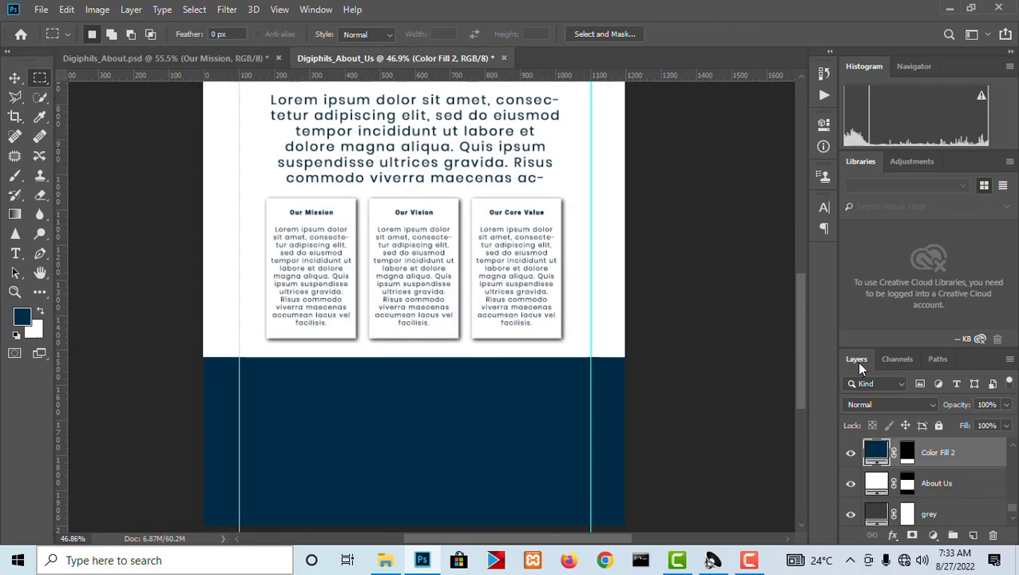
pyautogui.moveTo(794, 389); pyautogui.dragTo(799, 427)
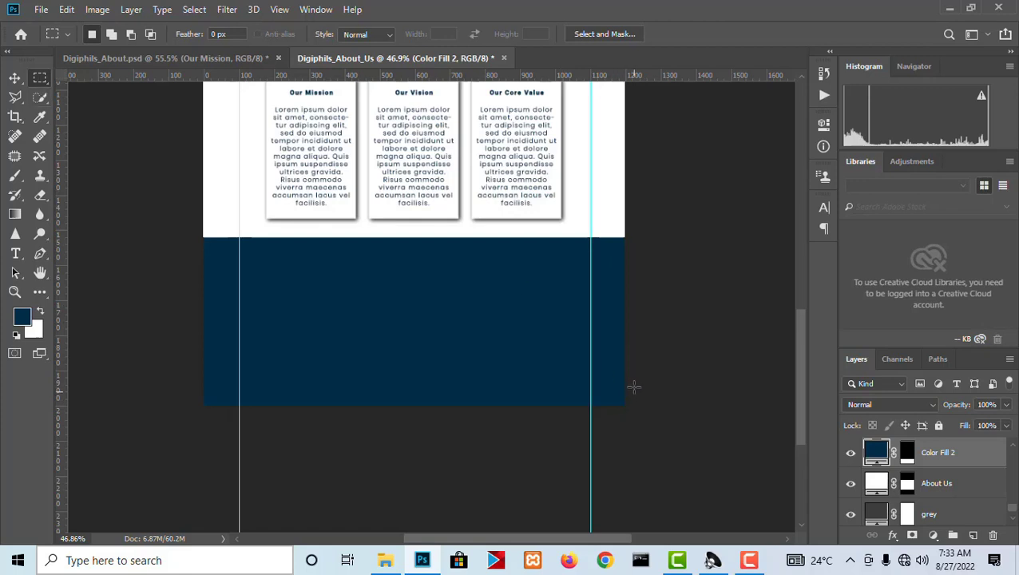
pyautogui.moveTo(629, 384); pyautogui.dragTo(116, 380)
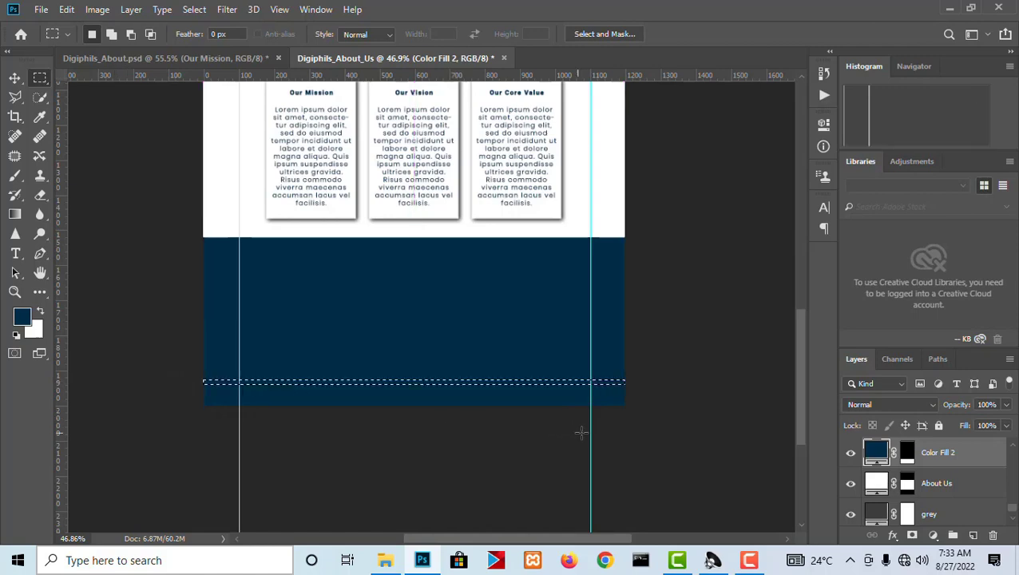
pyautogui.click(933, 535)
pyautogui.click(919, 274)
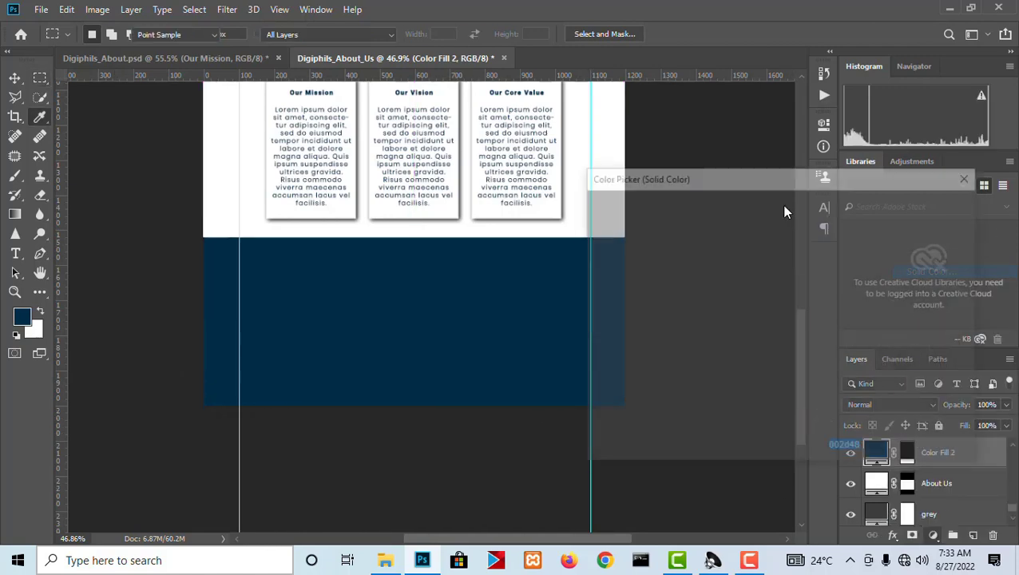
pyautogui.write('ffffff')
pyautogui.click(929, 205)
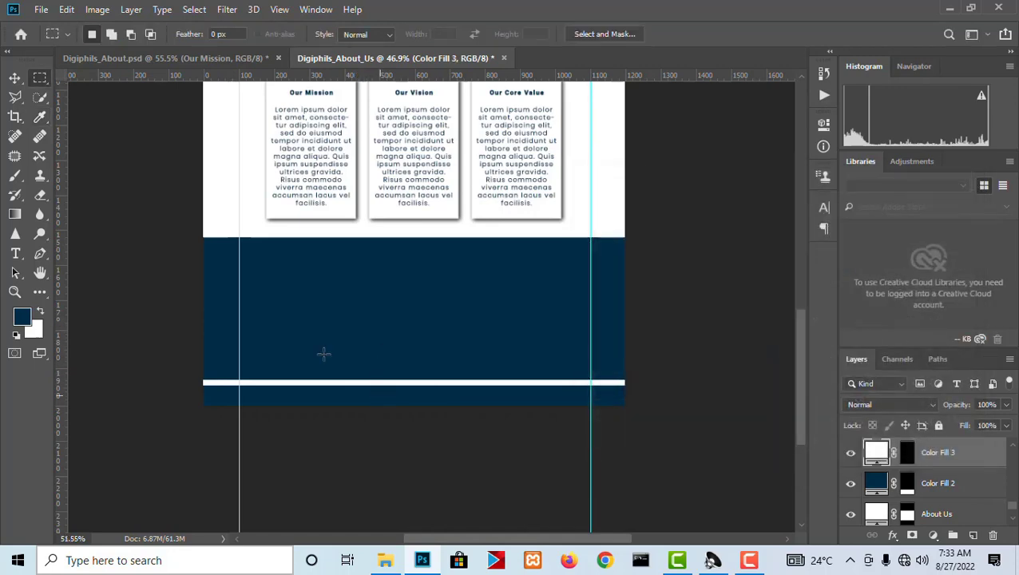
# Thin the white horizontal strip by lowering its upper edge toward its lower edge.
pyautogui.scroll(2, 319, 357)
pyautogui.press('v')
pyautogui.scroll(3, 319, 411)
pyautogui.scroll(3, 405, 371)
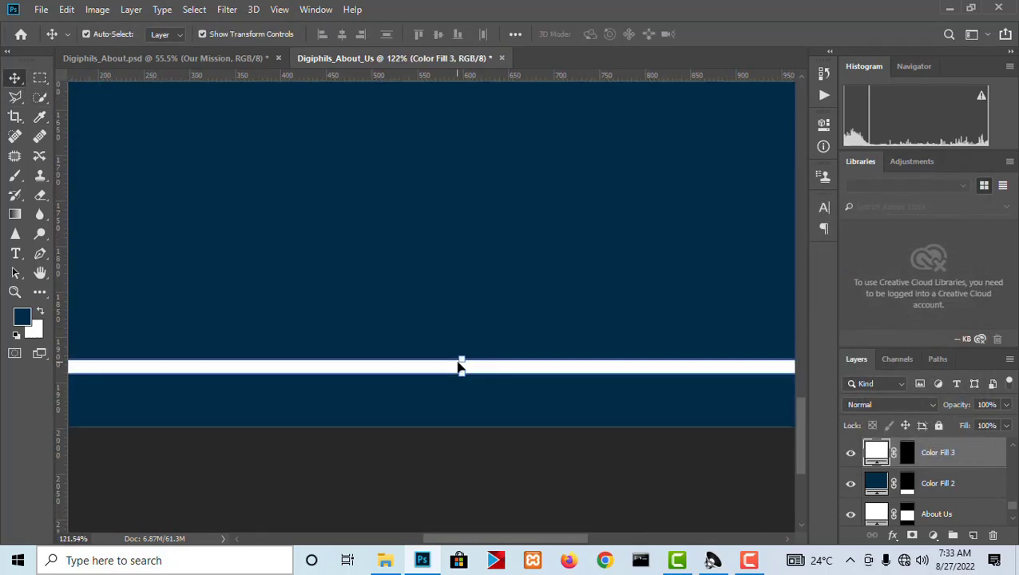
pyautogui.moveTo(463, 358); pyautogui.dragTo(465, 371)
pyautogui.press('Return')
pyautogui.scroll(-4, 476, 349)
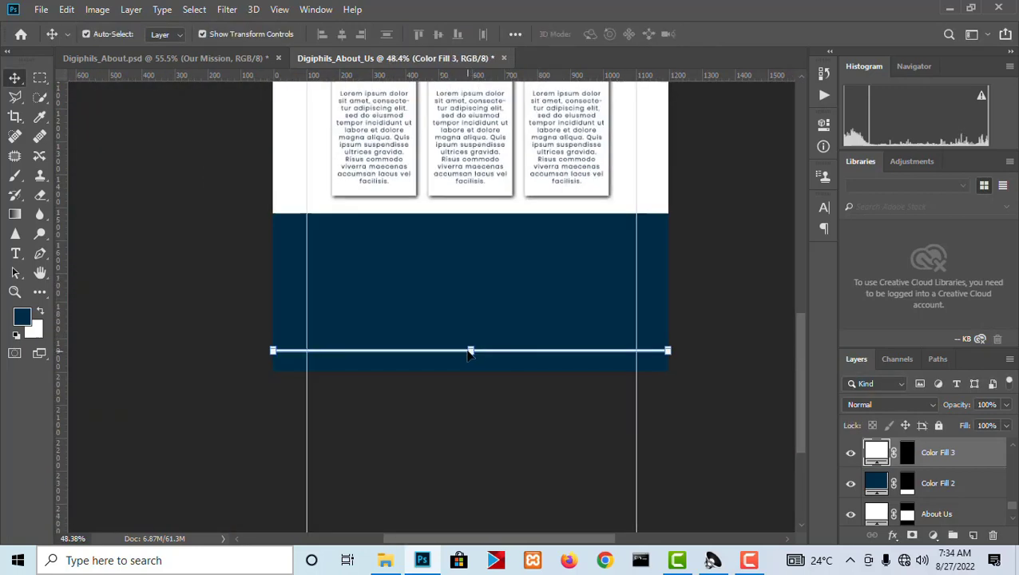
pyautogui.scroll(2, 469, 354)
pyautogui.scroll(-1, 470, 354)
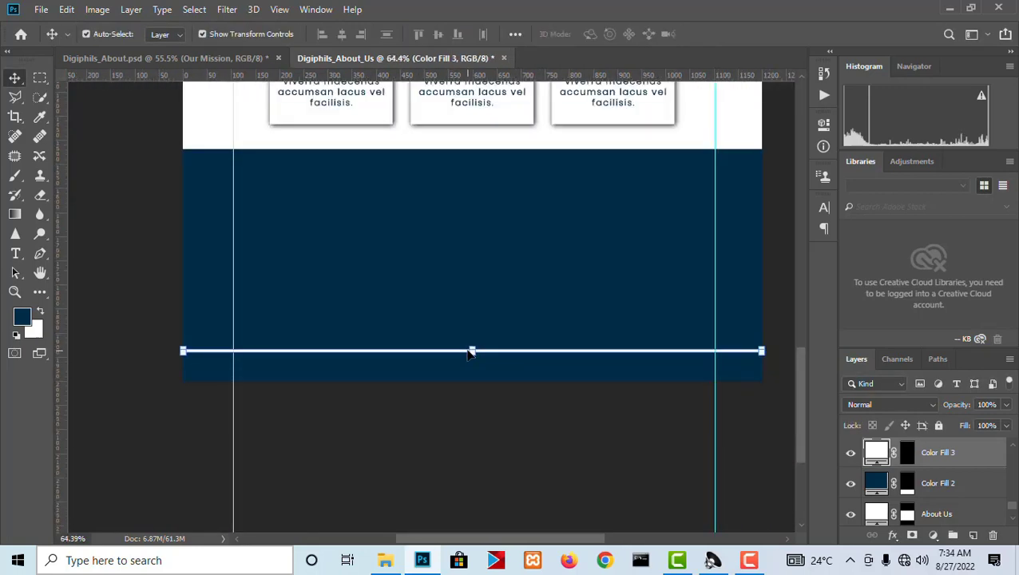
# Check the reference footer's dividers, then duplicate the white horizontal line and rotate the copy 90° clockwise.
pyautogui.click(231, 57)
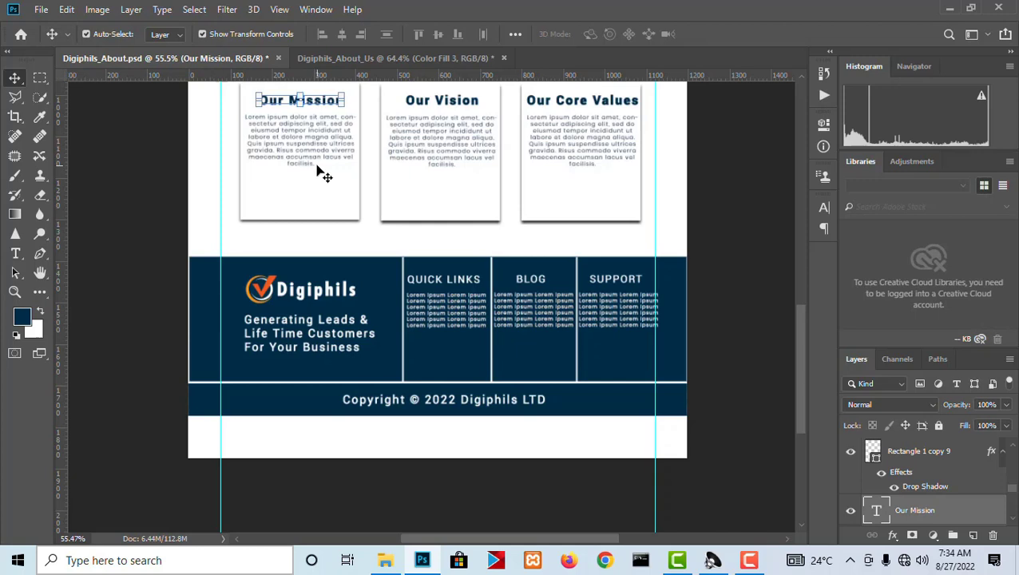
pyautogui.click(399, 58)
pyautogui.keyDown('alt'); pyautogui.moveTo(548, 359); pyautogui.dragTo(553, 359); pyautogui.keyUp('alt')
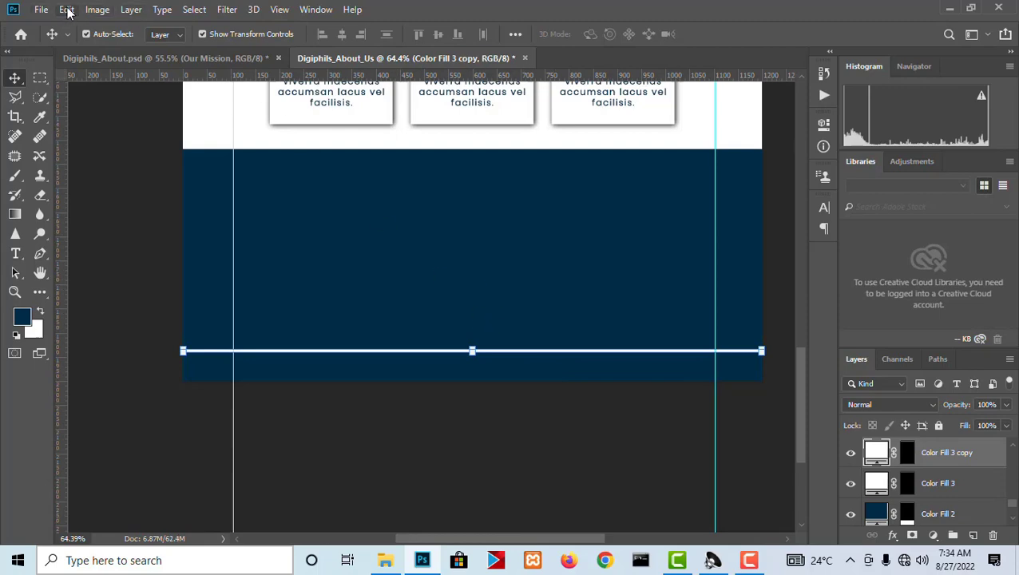
pyautogui.click(67, 8)
pyautogui.moveTo(213, 349)
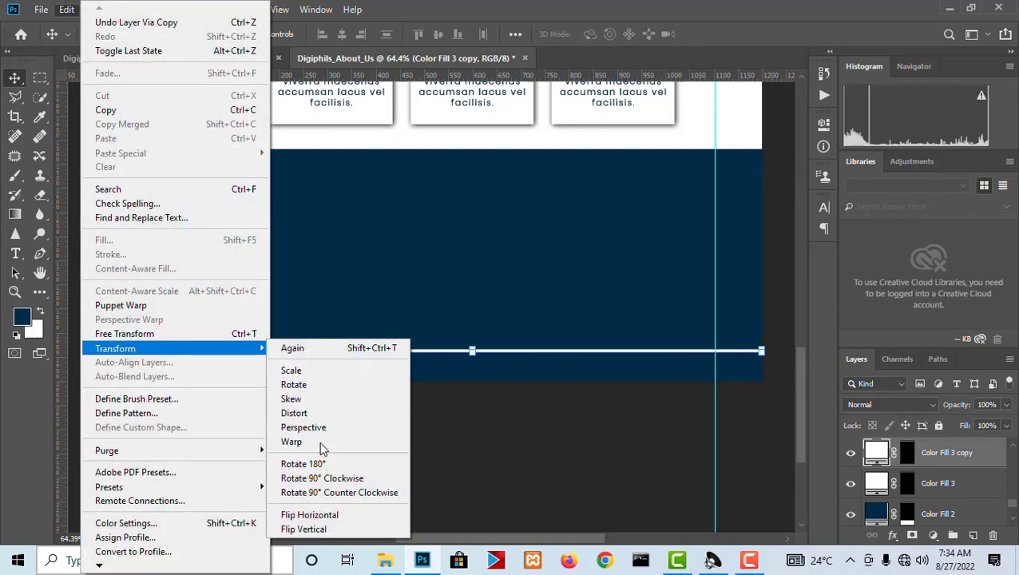
pyautogui.click(327, 477)
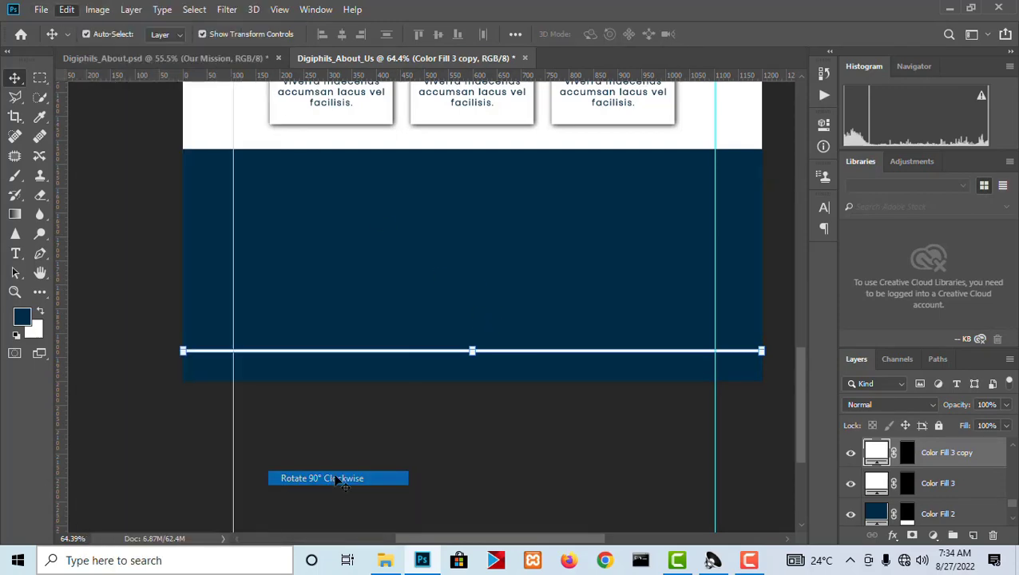
# Shorten the vertical line from its lower end to 49.67% height so it stops at the horizontal white line.
pyautogui.scroll(-3, 480, 204)
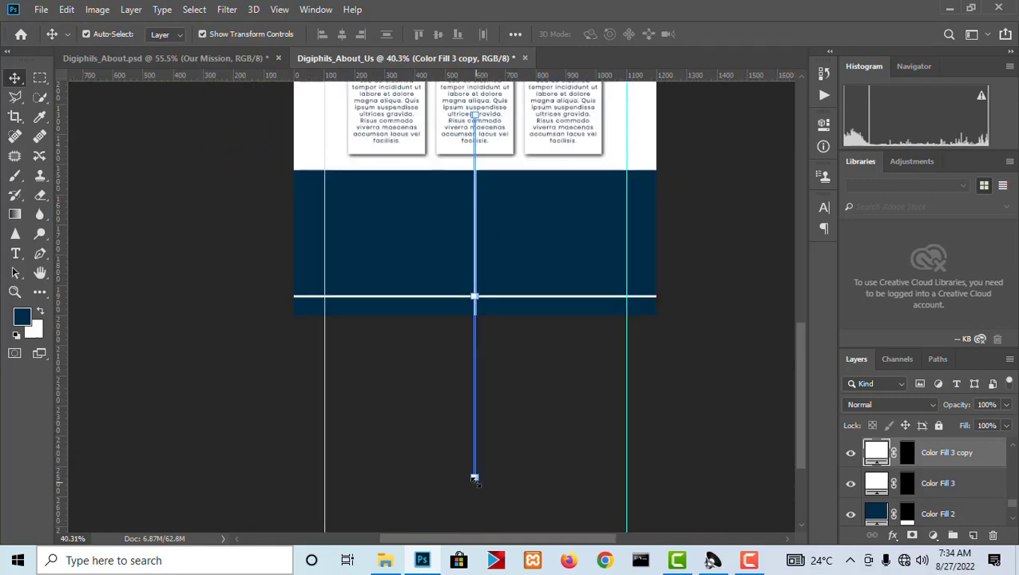
pyautogui.scroll(6, 474, 477)
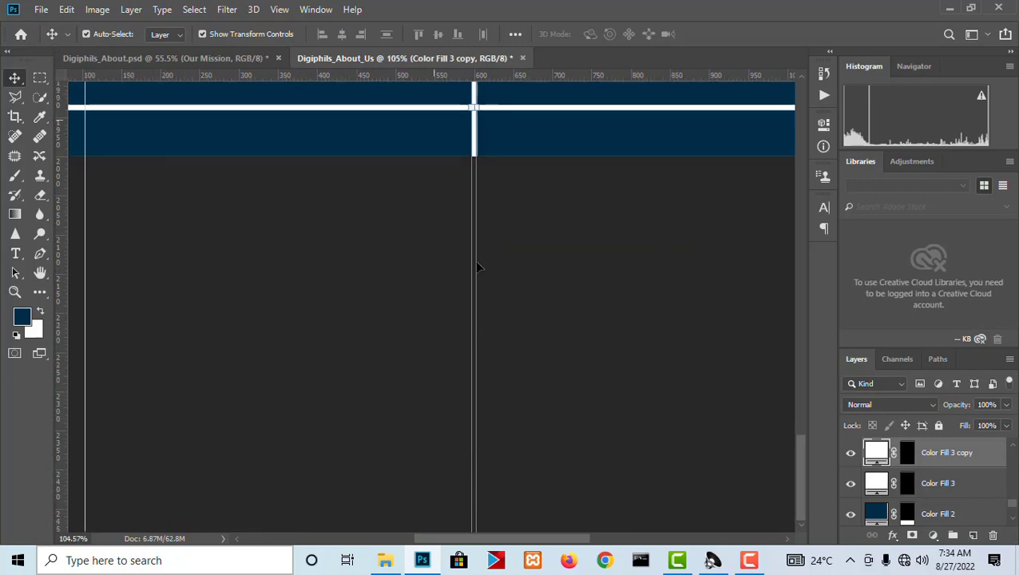
pyautogui.scroll(1, 476, 267)
pyautogui.press('space')
pyautogui.moveTo(468, 326); pyautogui.dragTo(448, 153)
pyautogui.moveTo(459, 442); pyautogui.dragTo(449, 76)
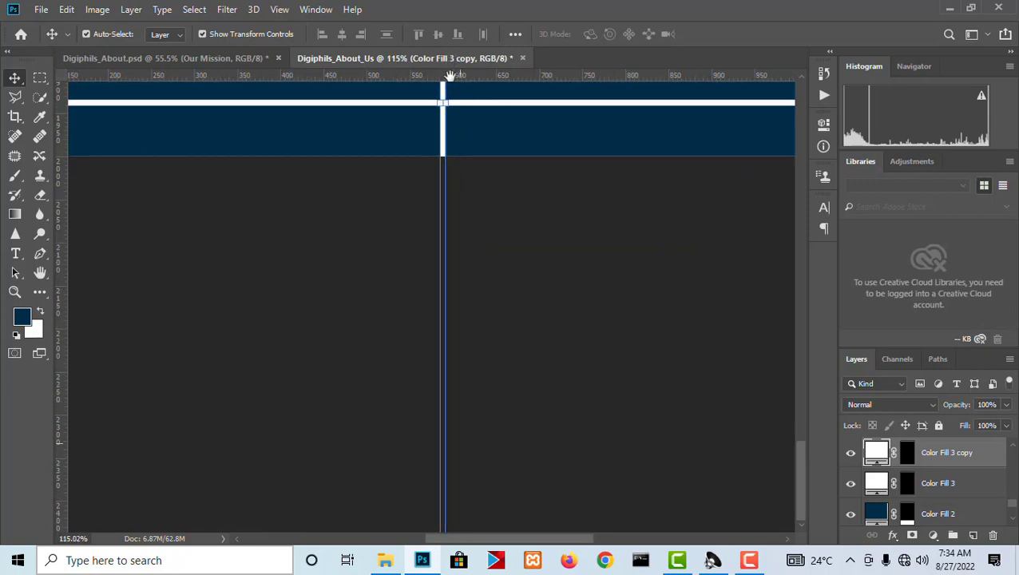
pyautogui.moveTo(427, 435); pyautogui.dragTo(412, 92)
pyautogui.moveTo(458, 338); pyautogui.dragTo(473, 89)
pyautogui.scroll(-1, 441, 207)
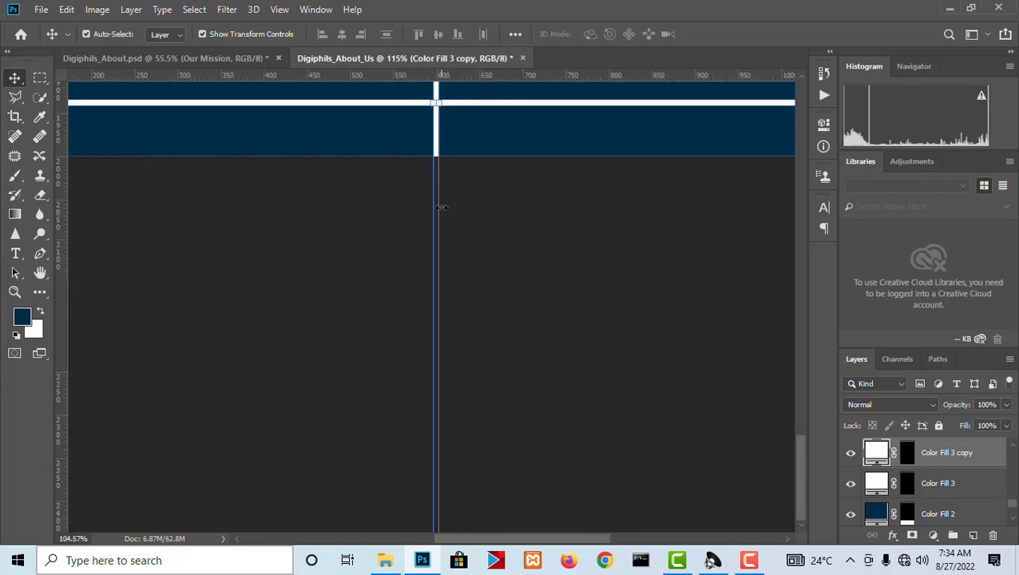
pyautogui.scroll(-3, 442, 208)
pyautogui.scroll(3, 431, 523)
pyautogui.press('space')
pyautogui.moveTo(484, 472); pyautogui.dragTo(519, 92)
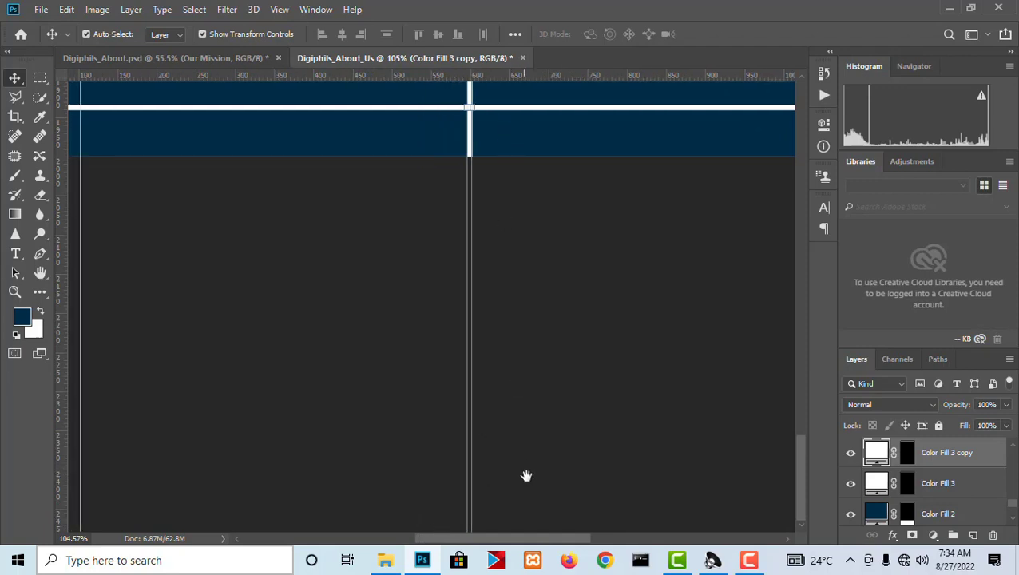
pyautogui.moveTo(526, 476); pyautogui.dragTo(501, 112)
pyautogui.moveTo(431, 479); pyautogui.dragTo(427, 92)
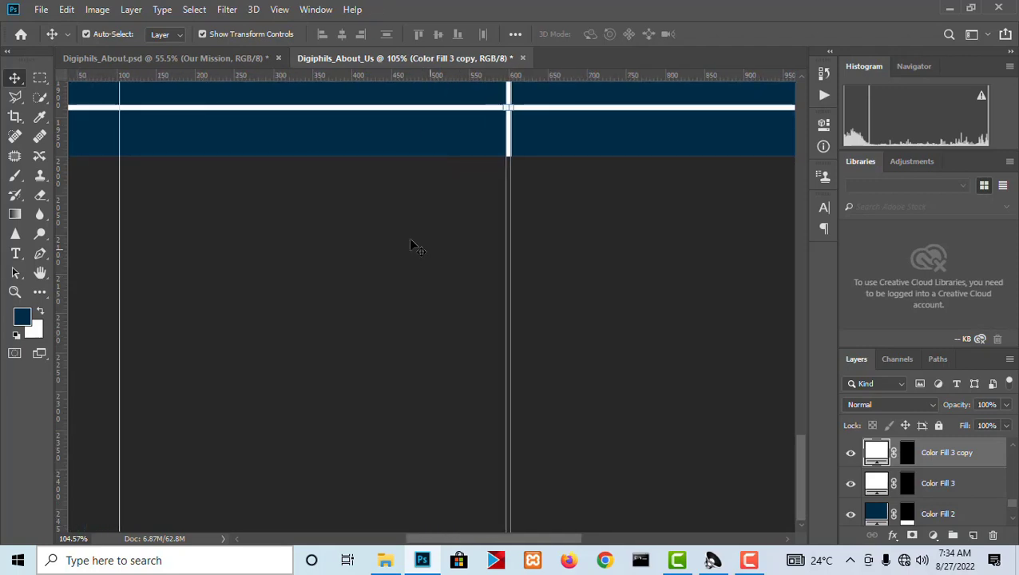
pyautogui.scroll(-7, 414, 245)
pyautogui.scroll(5, 477, 416)
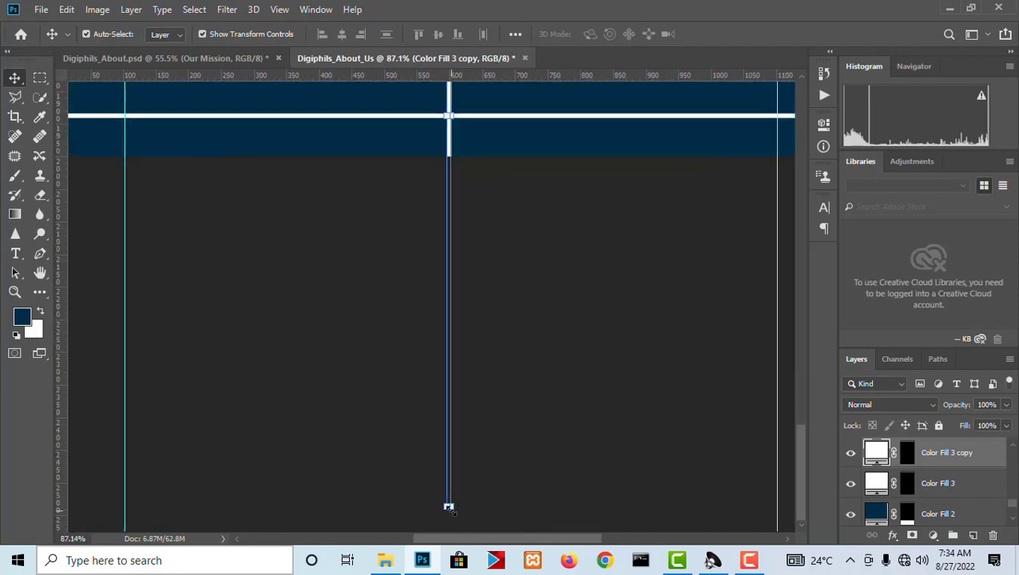
pyautogui.hotkey('ctrl', 't')
pyautogui.moveTo(449, 507); pyautogui.dragTo(447, 113)
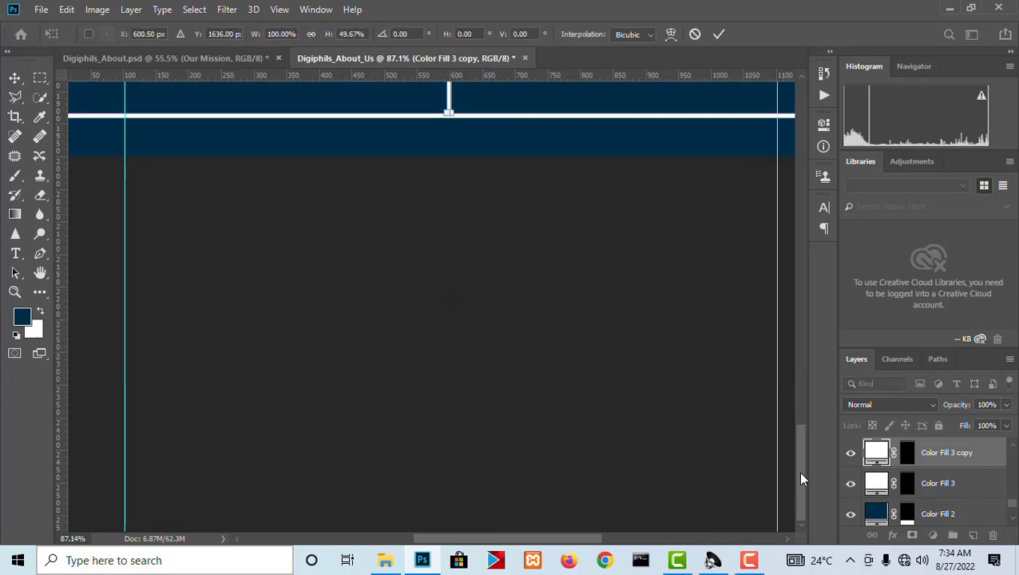
# Lower the vertical line's upper end to the footer's top edge, at 34.25% height, and apply the transform.
pyautogui.moveTo(802, 479); pyautogui.dragTo(791, 366)
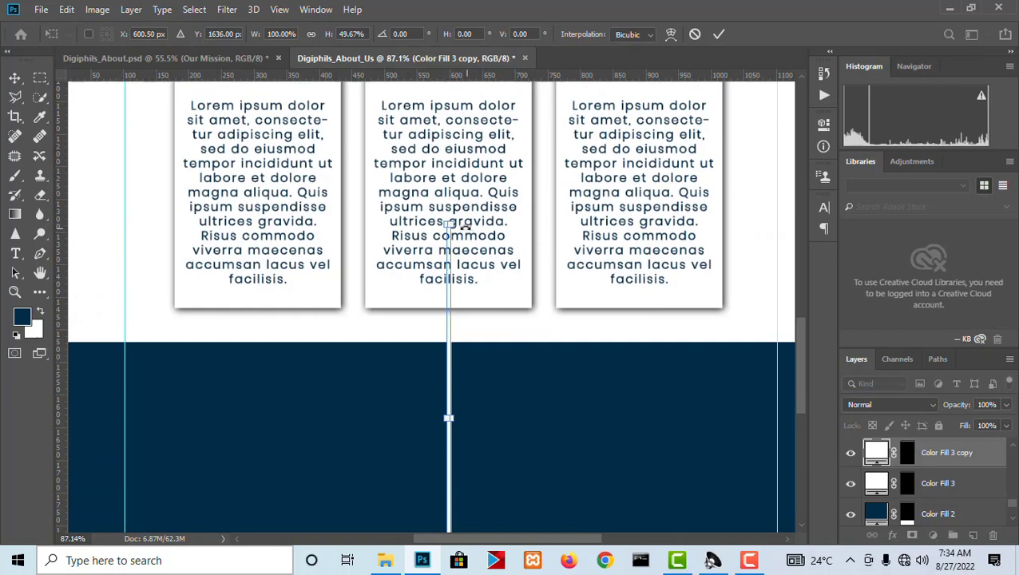
pyautogui.moveTo(451, 215); pyautogui.dragTo(447, 342)
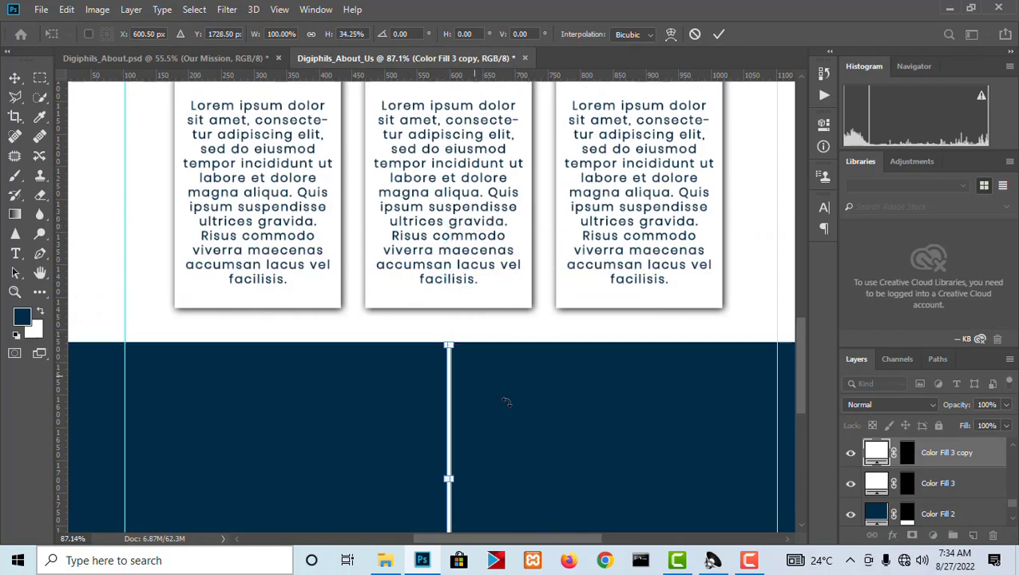
pyautogui.press('Return')
pyautogui.scroll(-4, 359, 402)
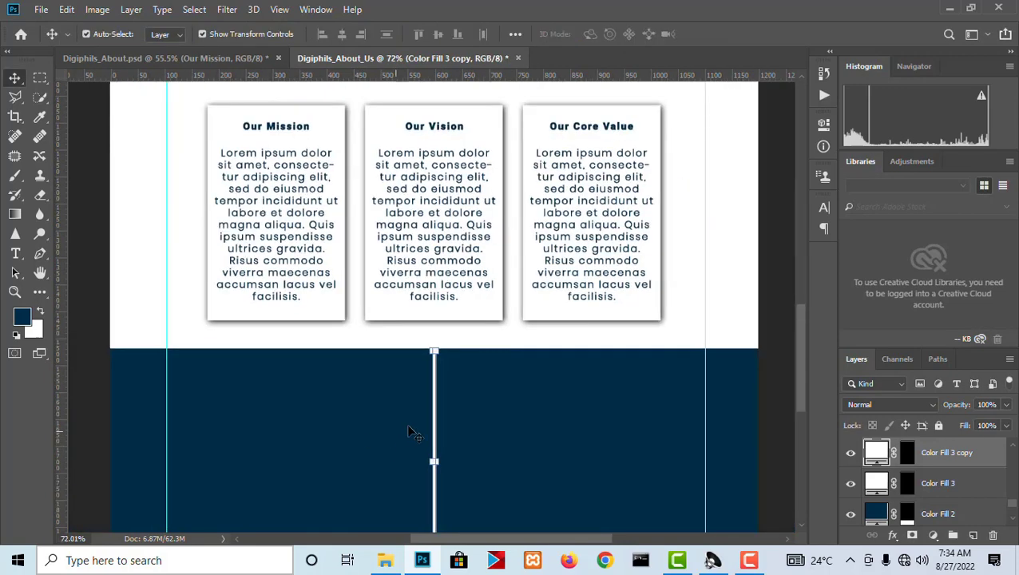
pyautogui.scroll(1, 414, 517)
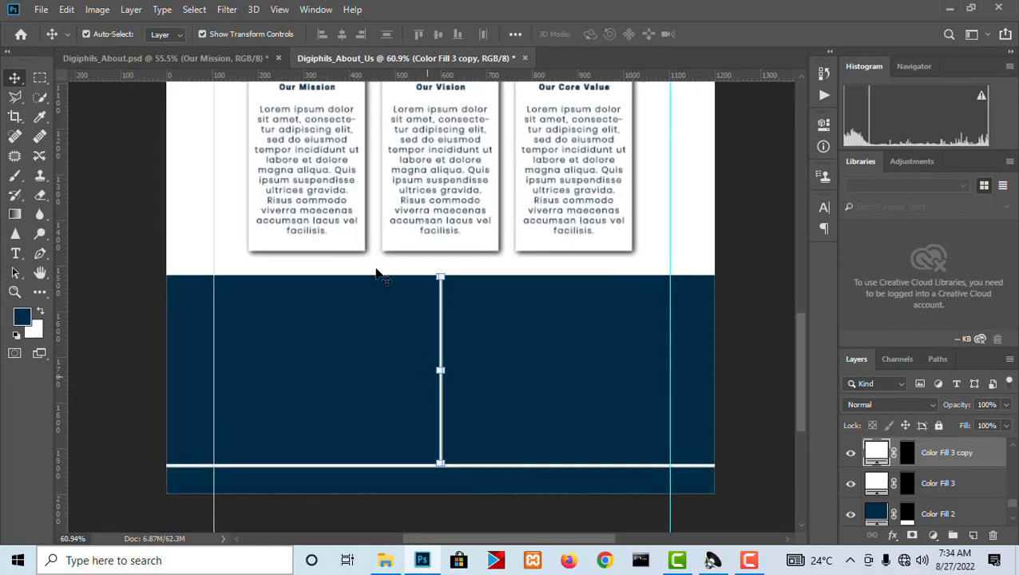
# Check the reference footer's column layout, then duplicate the vertical white divider and shift the copy a little to its right.
pyautogui.click(246, 59)
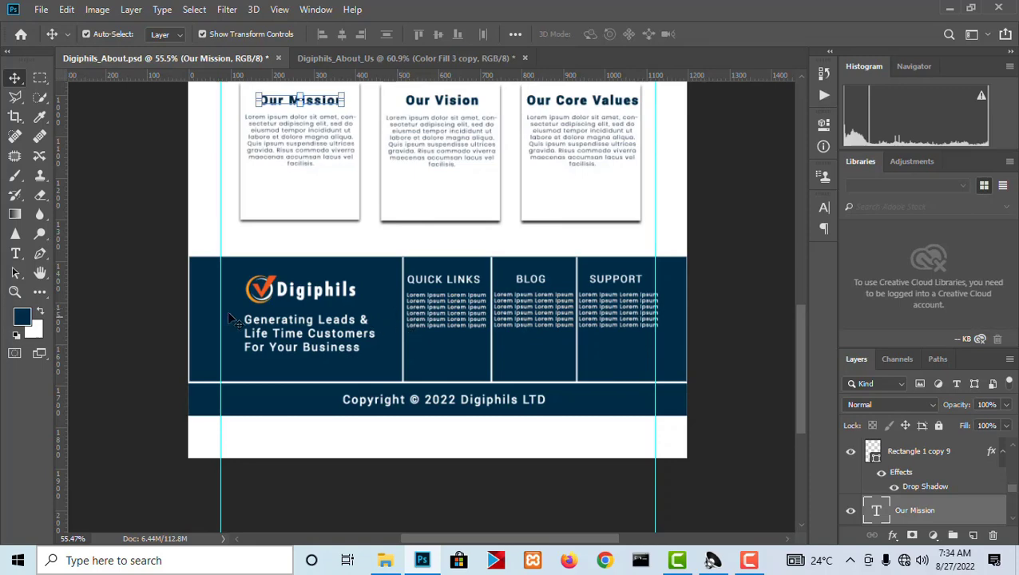
pyautogui.click(403, 57)
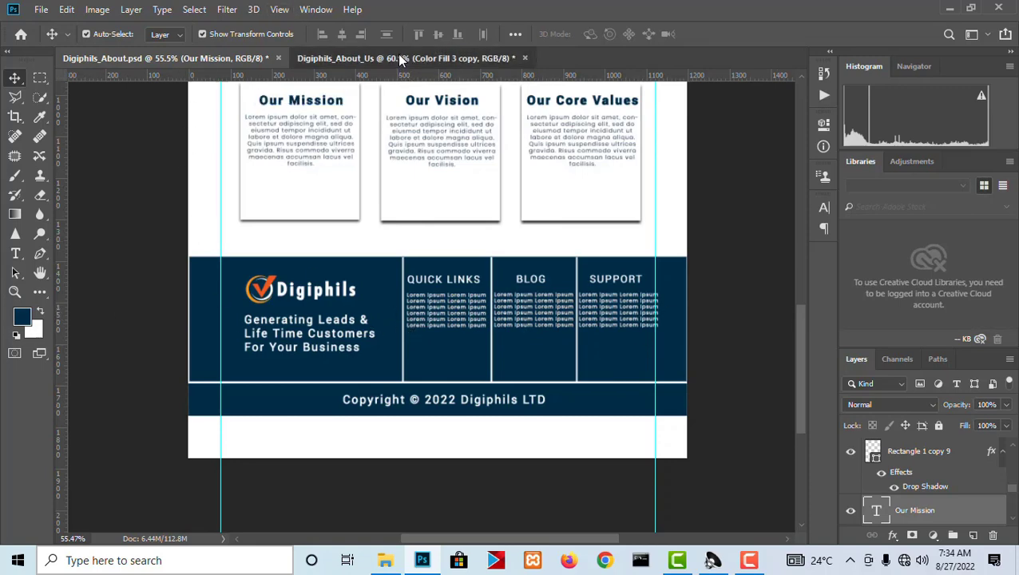
pyautogui.scroll(2, 477, 371)
pyautogui.moveTo(503, 381); pyautogui.dragTo(505, 218)
pyautogui.scroll(2, 447, 291)
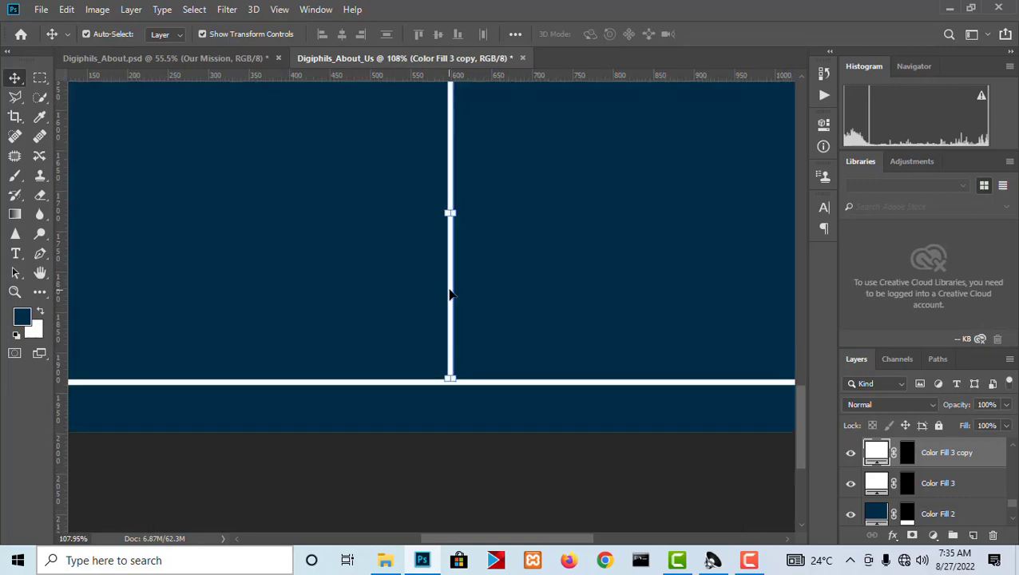
pyautogui.moveTo(449, 295); pyautogui.dragTo(465, 293)
pyautogui.press('Right')
pyautogui.press('Right')
pyautogui.press('Right')
pyautogui.press('Right')
pyautogui.press('Right')
pyautogui.press('Right')
pyautogui.press('Right')
pyautogui.press('Right')
pyautogui.press('Right')
pyautogui.press('Right')
pyautogui.press('Right')
pyautogui.press('Right')
pyautogui.press('Right')
pyautogui.press('Right')
pyautogui.press('Right')
pyautogui.press('Right')
pyautogui.press('Right')
pyautogui.press('Right')
pyautogui.press('Right')
pyautogui.press('Right')
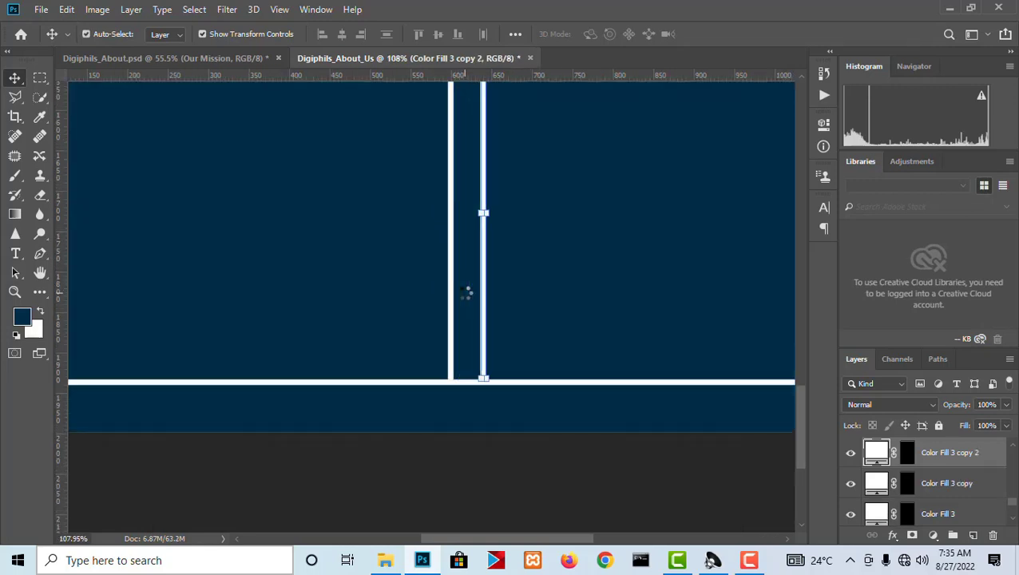
# Move the duplicated vertical divider to about 800 px on the horizontal ruler and place another copy at about 1000 px.
pyautogui.press('Right')
pyautogui.press('Right')
pyautogui.press('Right')
pyautogui.press('Right')
pyautogui.press('Right')
pyautogui.press('Right')
pyautogui.press('Right')
pyautogui.moveTo(495, 299); pyautogui.dragTo(445, 300)
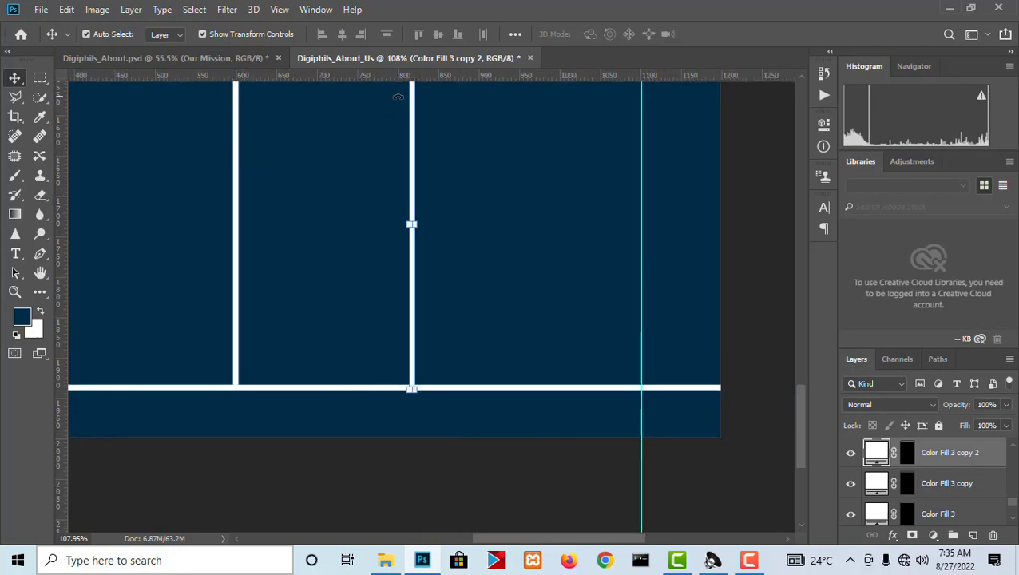
pyautogui.moveTo(412, 160); pyautogui.dragTo(399, 160)
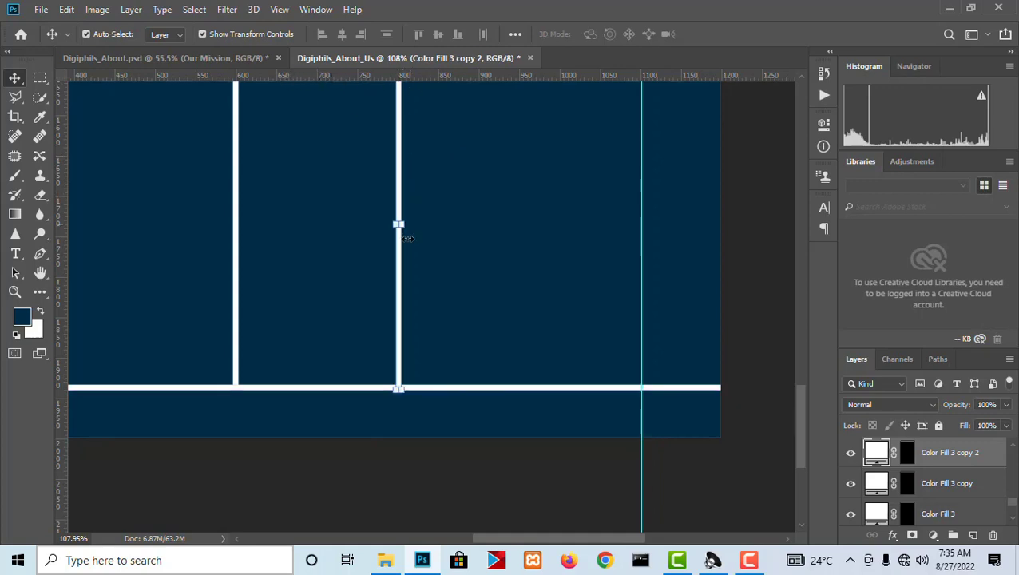
pyautogui.moveTo(399, 293); pyautogui.dragTo(562, 291)
pyautogui.scroll(-5, 561, 295)
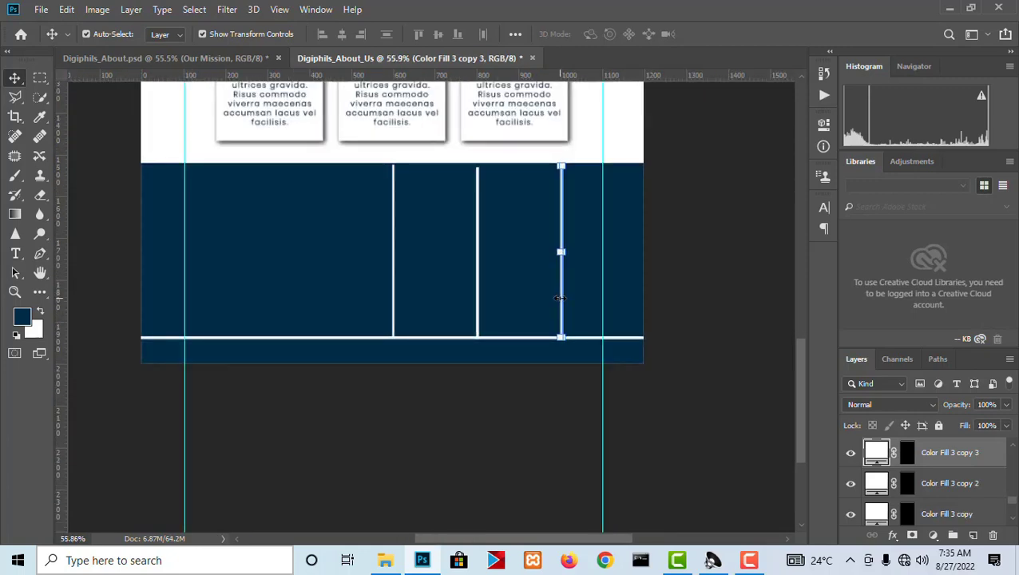
# Move all three vertical dividers together to about 400, 600 and 800 px, and nudge them down toward the horizontal line.
pyautogui.scroll(1, 560, 297)
pyautogui.keyDown('shift'); pyautogui.click(470, 282); pyautogui.keyUp('shift')
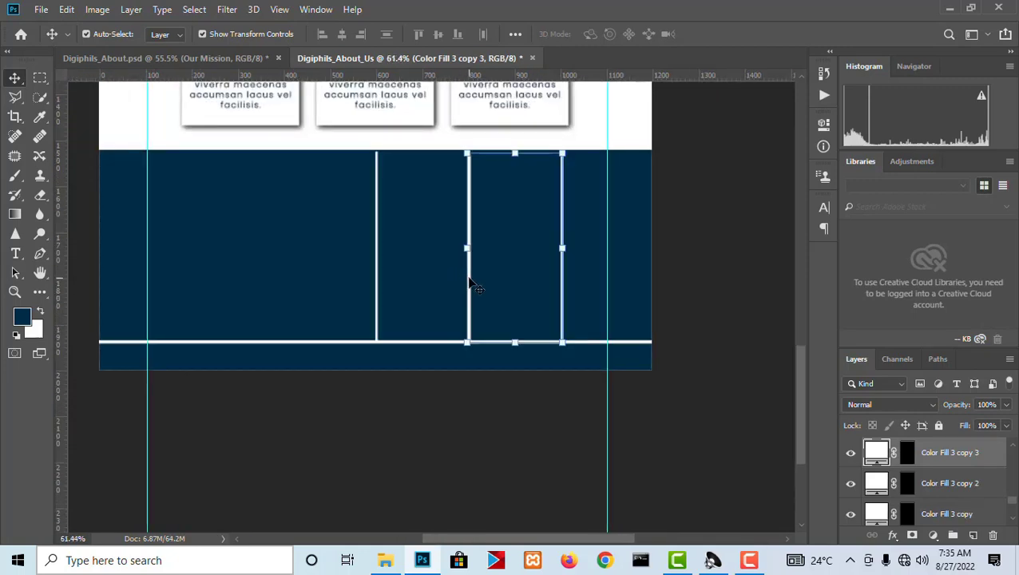
pyautogui.keyDown('shift'); pyautogui.click(379, 285); pyautogui.keyUp('shift')
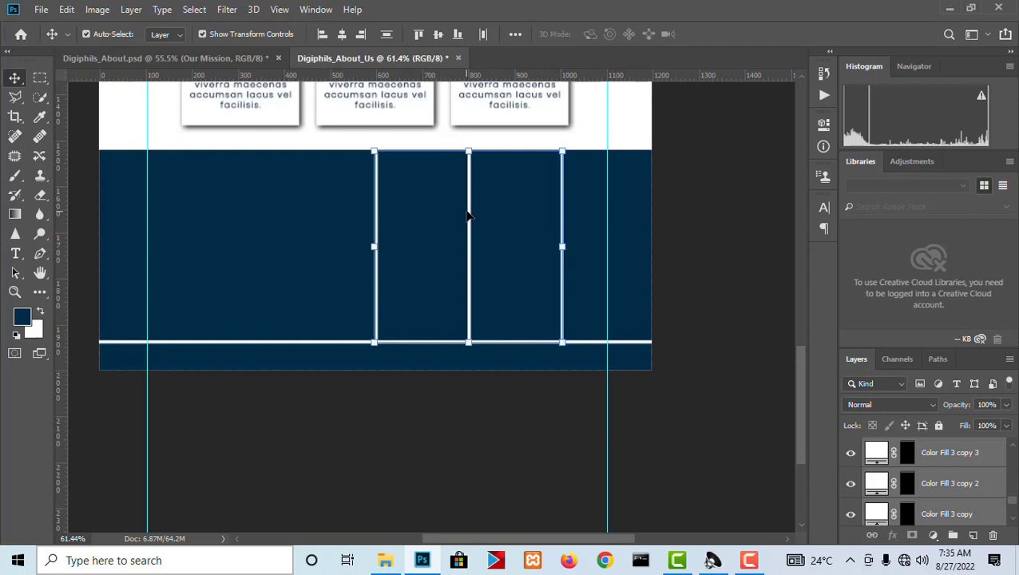
pyautogui.moveTo(471, 215); pyautogui.dragTo(375, 207)
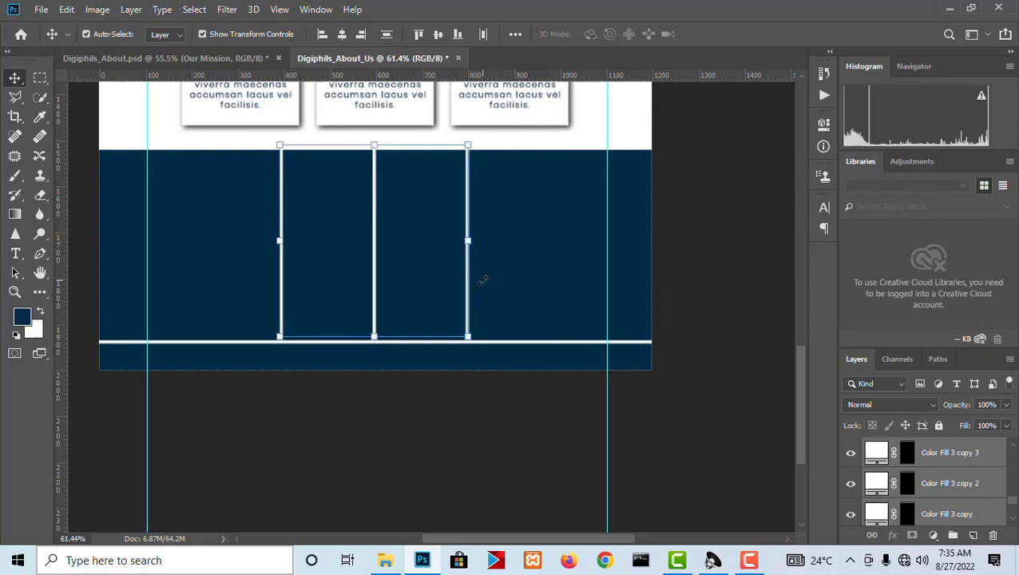
pyautogui.press('Down')
pyautogui.press('Down')
pyautogui.press('Down')
pyautogui.press('Down')
pyautogui.press('Down')
pyautogui.press('Down')
pyautogui.press('Down')
pyautogui.press('Down')
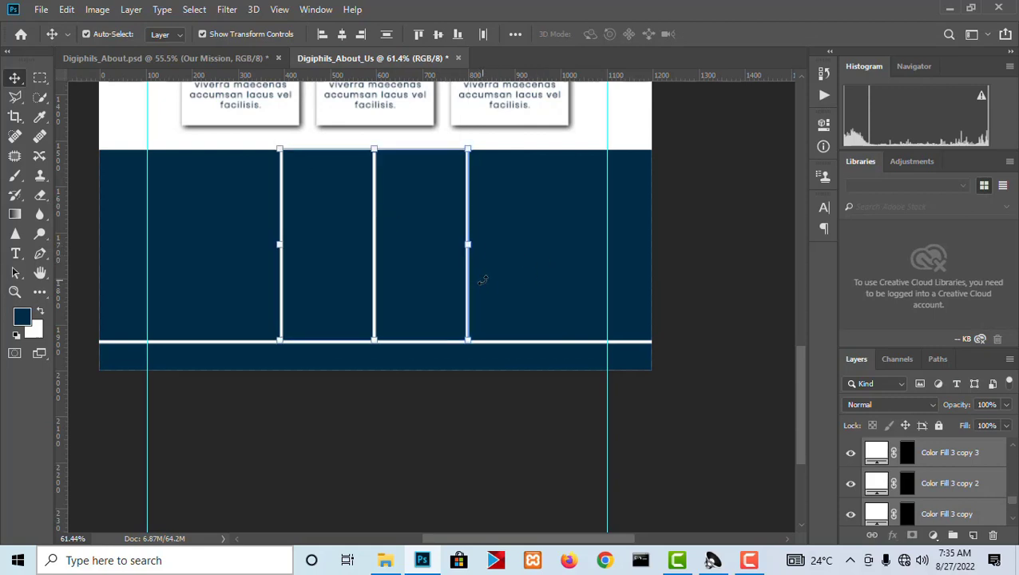
pyautogui.click(483, 401)
pyautogui.scroll(6, 502, 336)
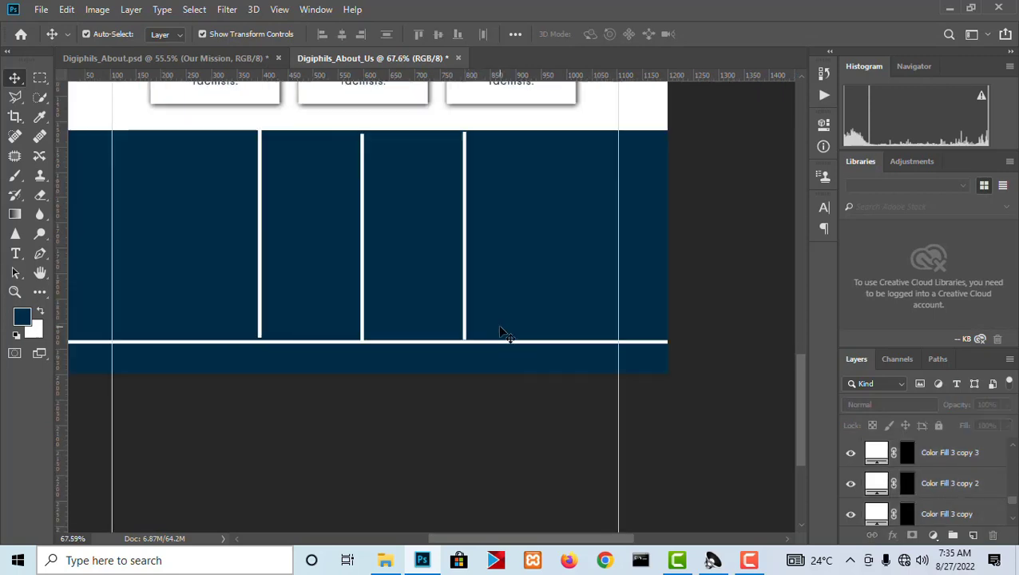
# Align the bottom edges of the three vertical dividers and nudge them so their lower ends rest on the horizontal line.
pyautogui.click(455, 339)
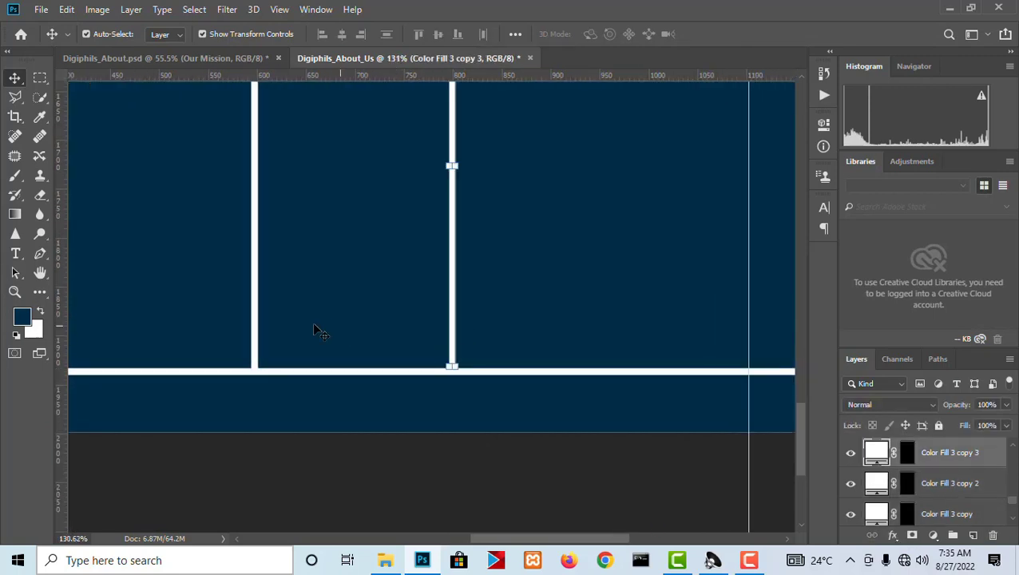
pyautogui.keyDown('shift'); pyautogui.click(252, 330); pyautogui.keyUp('shift')
pyautogui.hscroll(-5, 633, 300)
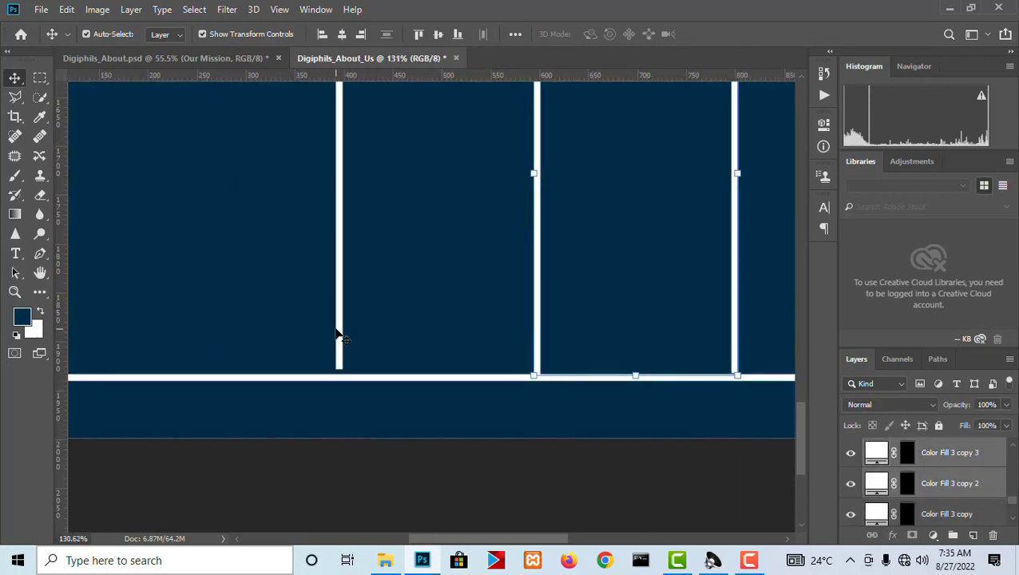
pyautogui.keyDown('shift'); pyautogui.click(337, 334); pyautogui.keyUp('shift')
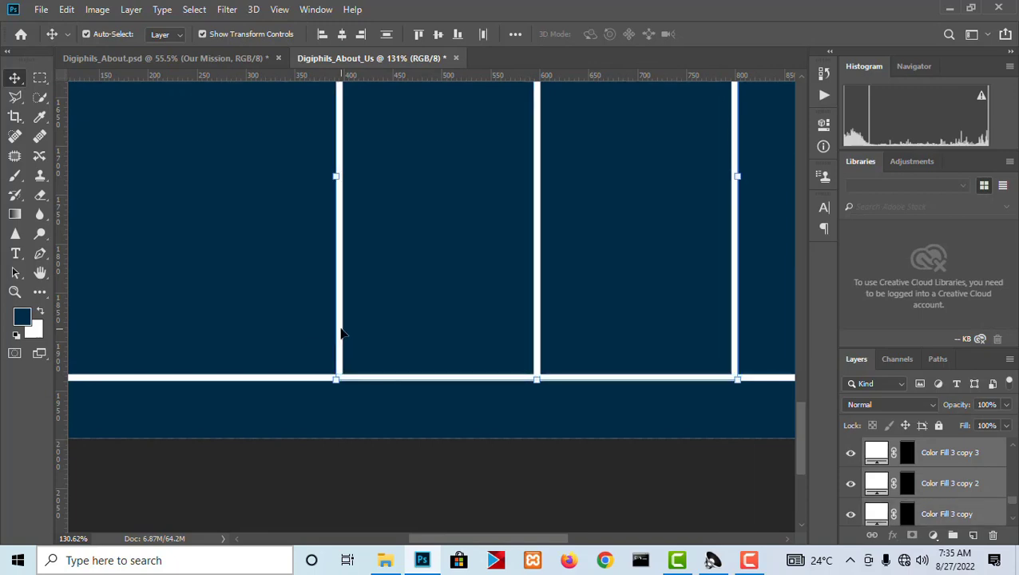
pyautogui.press('Down')
pyautogui.press('Down')
pyautogui.press('Down')
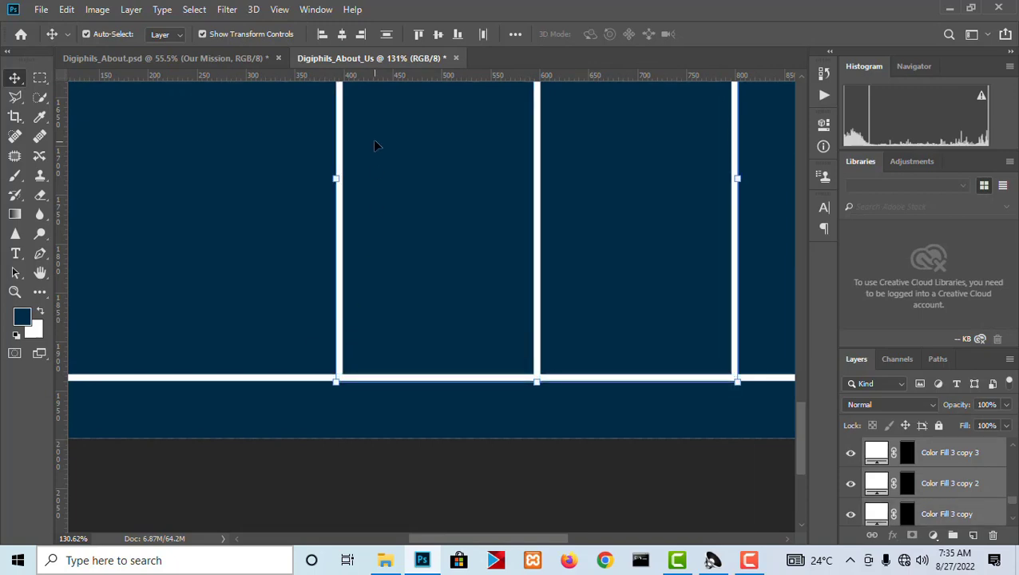
pyautogui.click(455, 38)
pyautogui.press('Up')
pyautogui.press('Up')
pyautogui.press('Up')
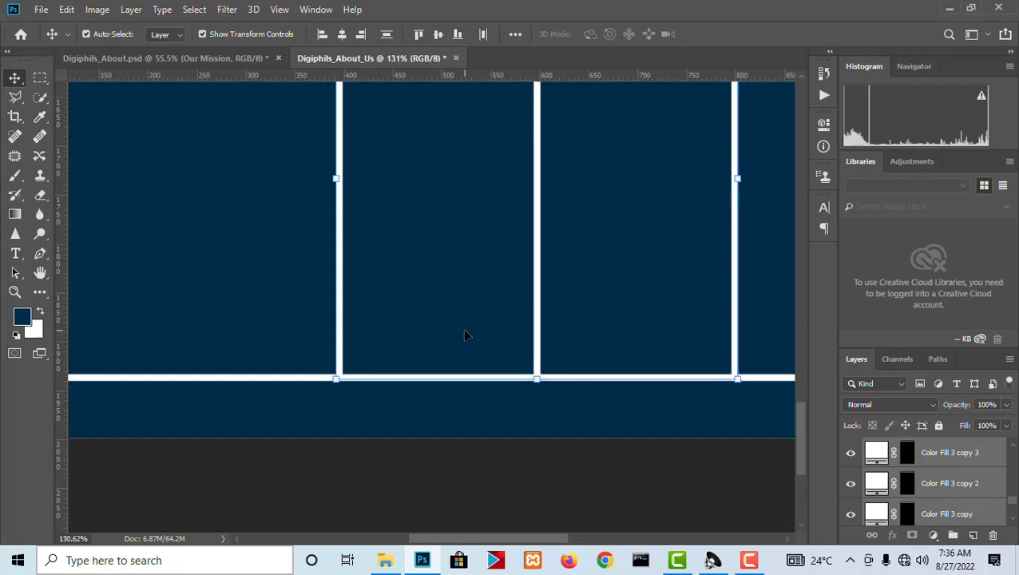
pyautogui.hotkey('ctrl', 't')
pyautogui.scroll(-5, 471, 359)
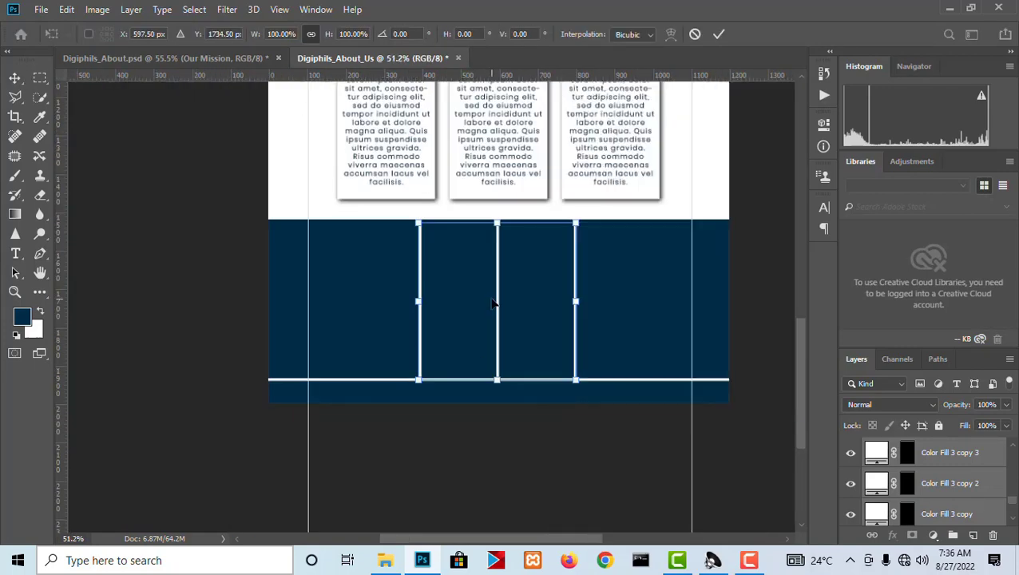
pyautogui.scroll(1, 491, 304)
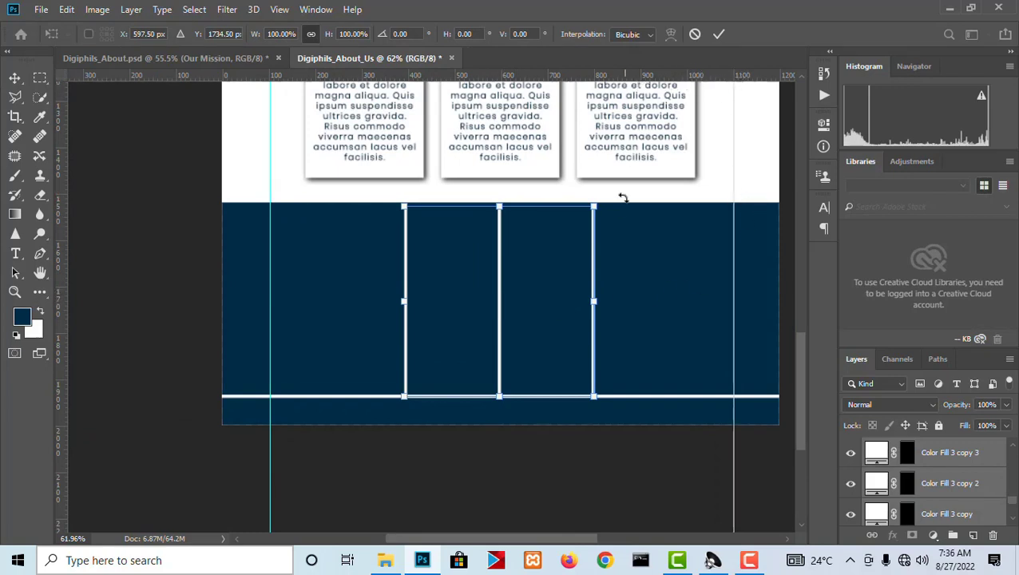
pyautogui.rightClick(593, 242)
pyautogui.click(598, 251)
pyautogui.press('Return')
pyautogui.scroll(2, 593, 306)
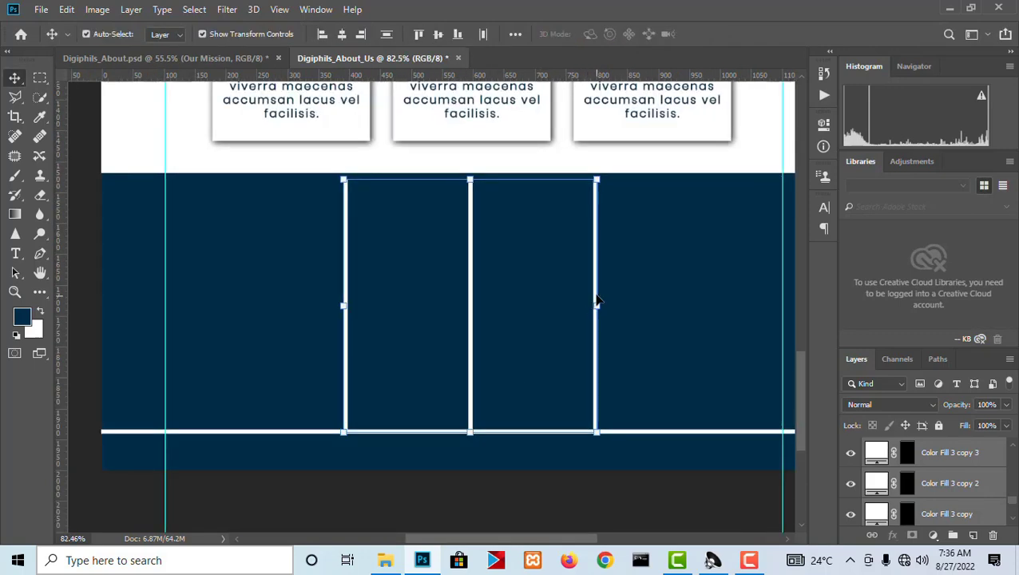
# Reselect the three vertical divider layers, Color Fill 3 copy, Color Fill 3 copy 2 and Color Fill 3 copy 3, together.
pyautogui.rightClick(597, 300)
pyautogui.click(631, 302)
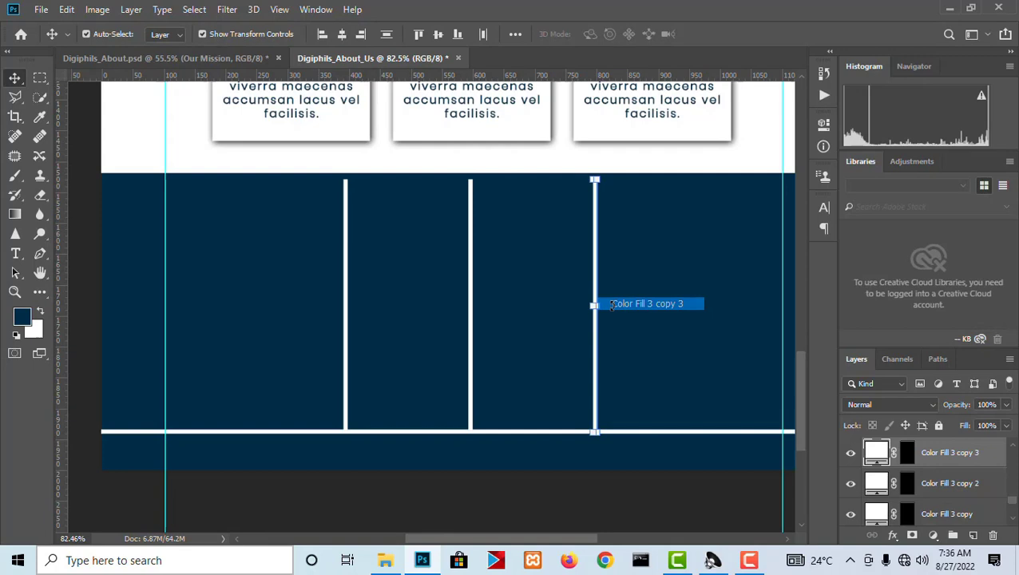
pyautogui.rightClick(469, 297)
pyautogui.click(499, 301)
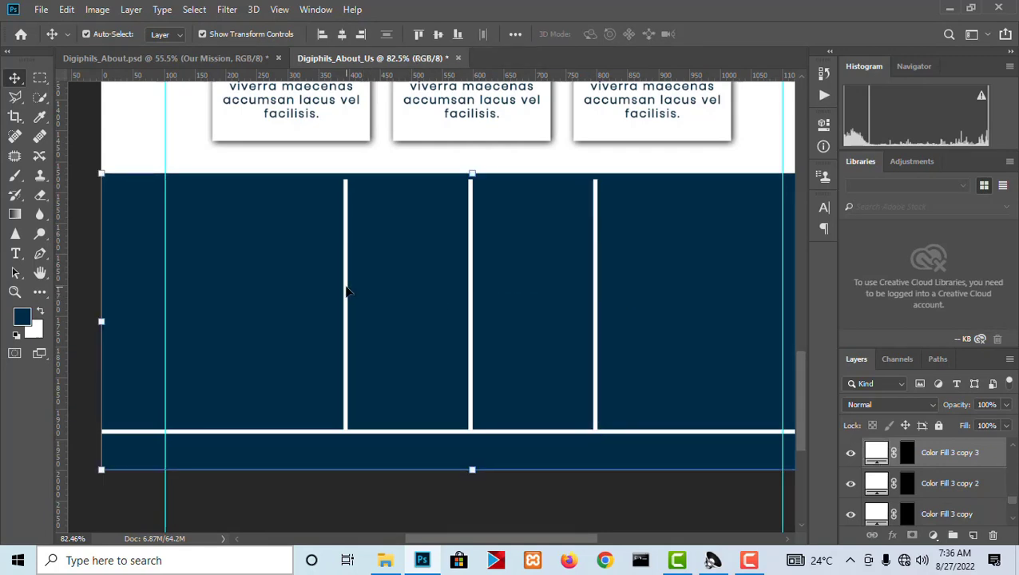
pyautogui.rightClick(346, 291)
pyautogui.click(357, 295)
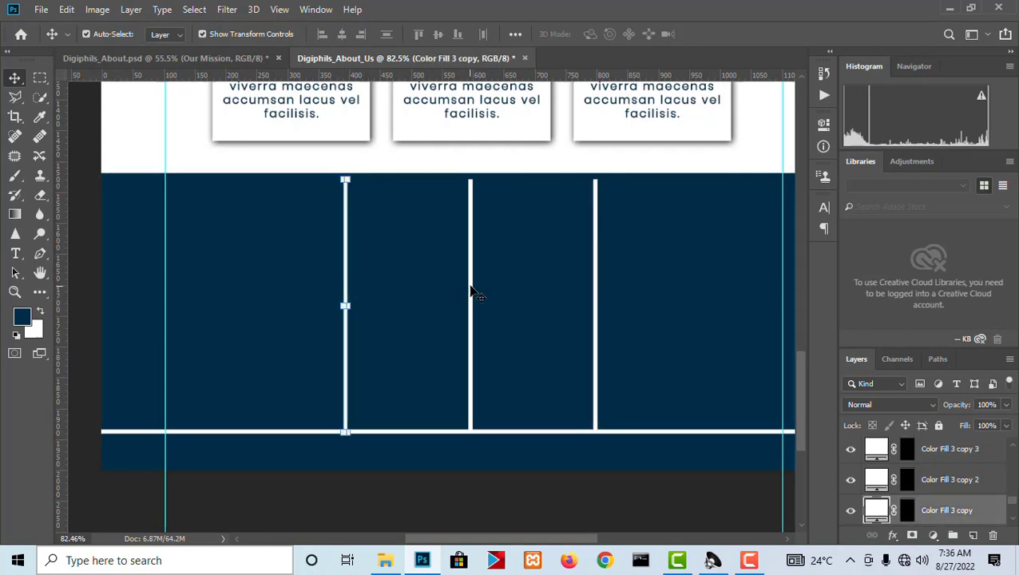
pyautogui.rightClick(471, 292)
pyautogui.keyDown('shift'); pyautogui.click(483, 293); pyautogui.keyUp('shift')
pyautogui.rightClick(597, 283)
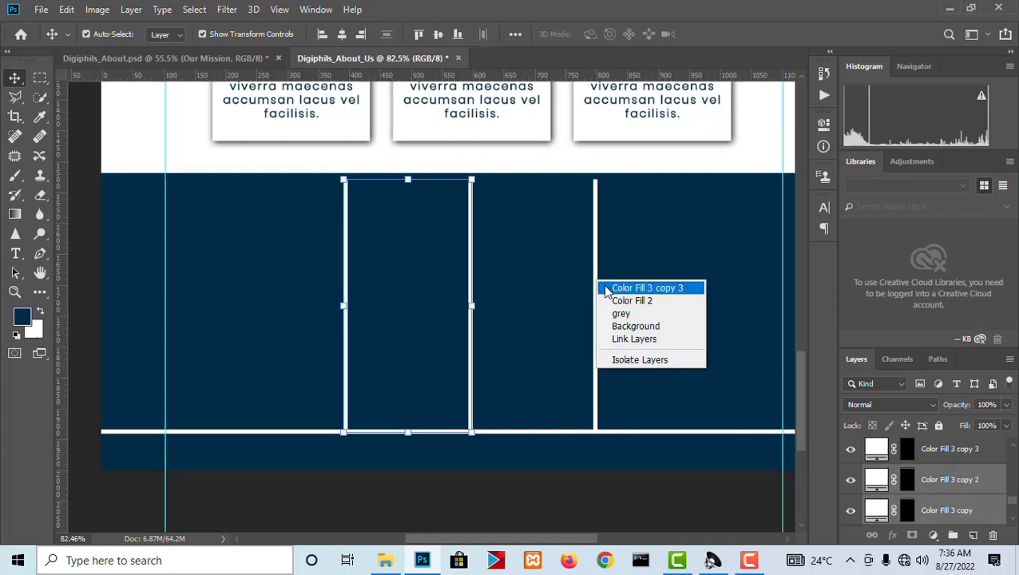
pyautogui.keyDown('shift'); pyautogui.click(608, 289); pyautogui.keyUp('shift')
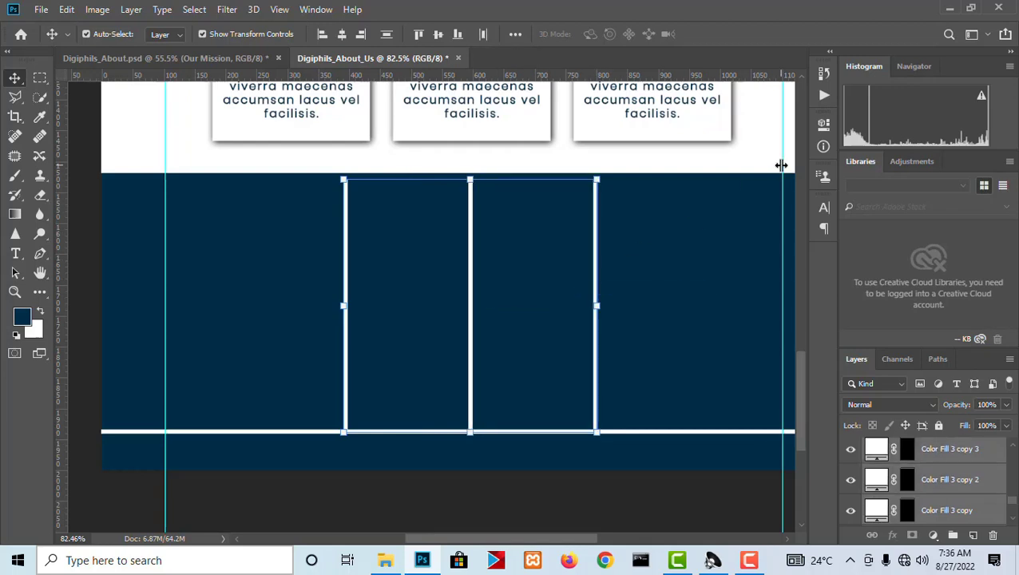
# Move the three vertical dividers right to about 500, 700 and 900 px on the horizontal ruler.
pyautogui.scroll(5, 638, 149)
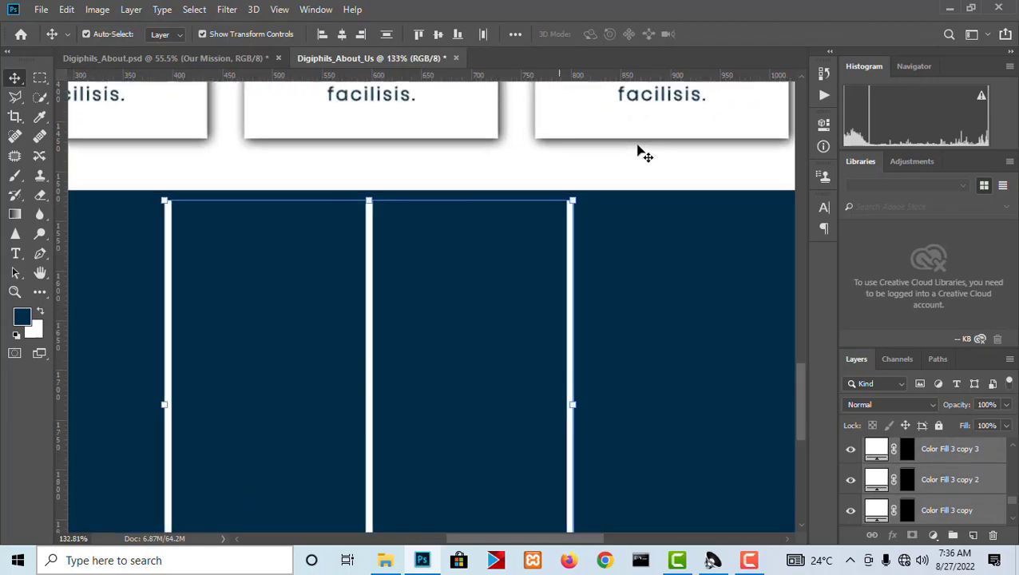
pyautogui.moveTo(634, 345); pyautogui.dragTo(577, 222)
pyautogui.moveTo(512, 227); pyautogui.dragTo(565, 231)
pyautogui.scroll(-5, 396, 237)
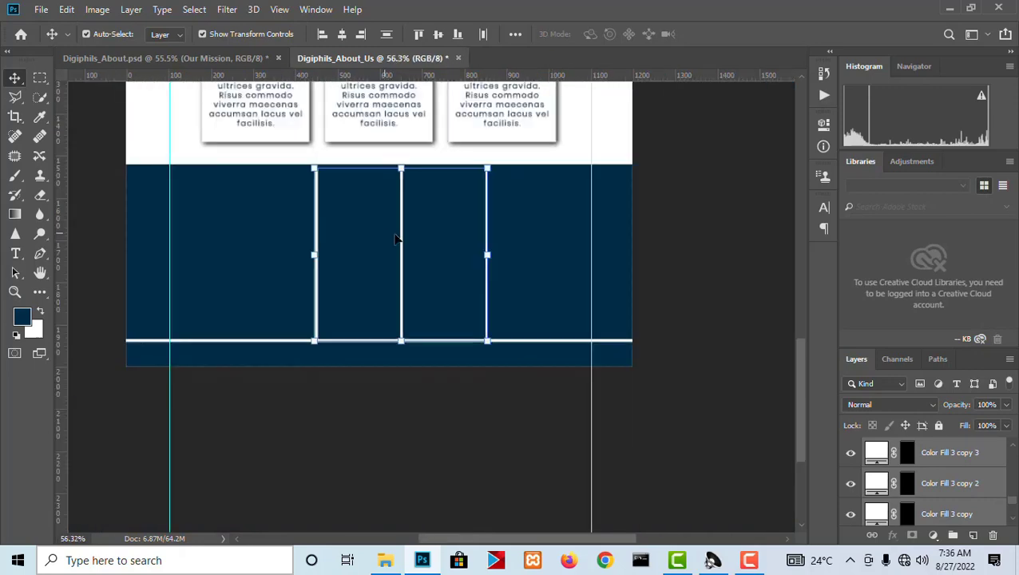
pyautogui.scroll(1, 431, 246)
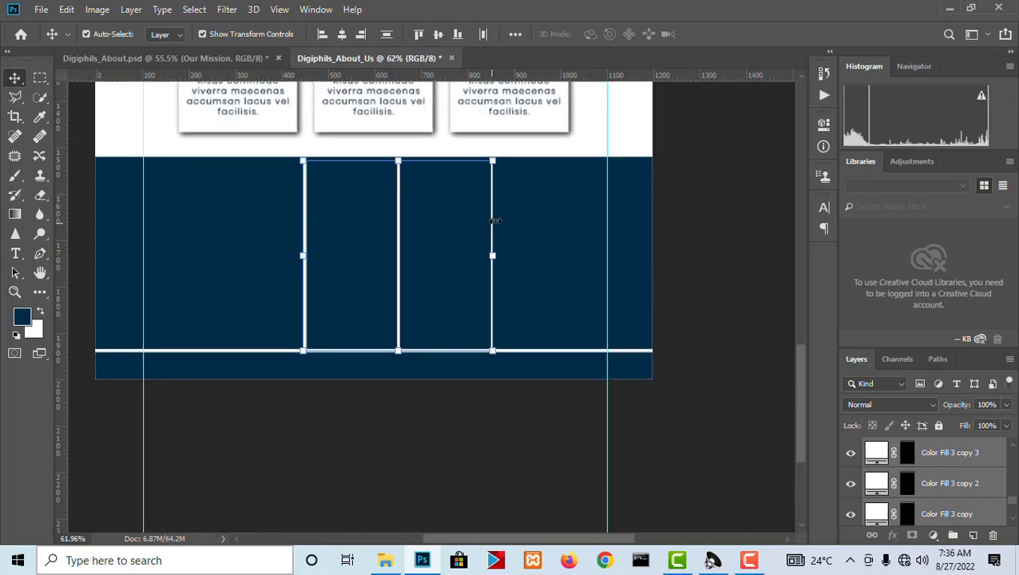
pyautogui.scroll(1, 495, 222)
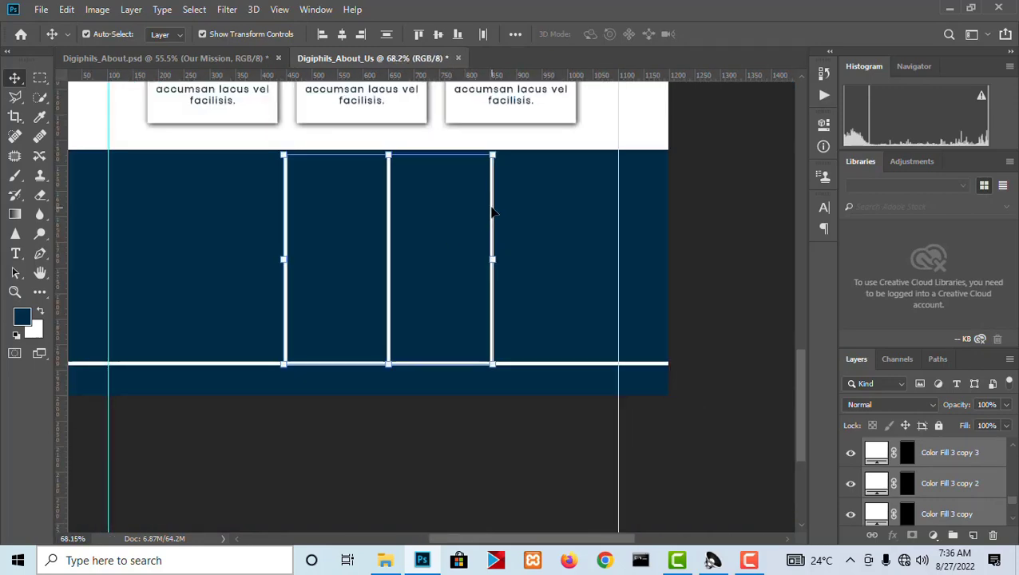
pyautogui.moveTo(493, 212); pyautogui.dragTo(517, 214)
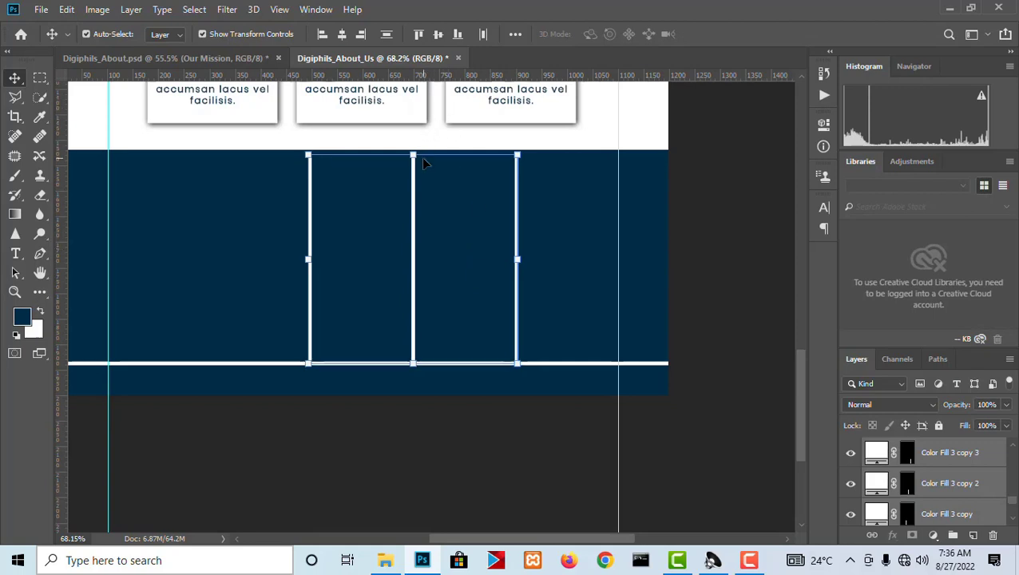
# Stretch the three vertical dividers up to the footer's top edge, at 102.19% height, and apply the transform.
pyautogui.moveTo(415, 153); pyautogui.dragTo(415, 150)
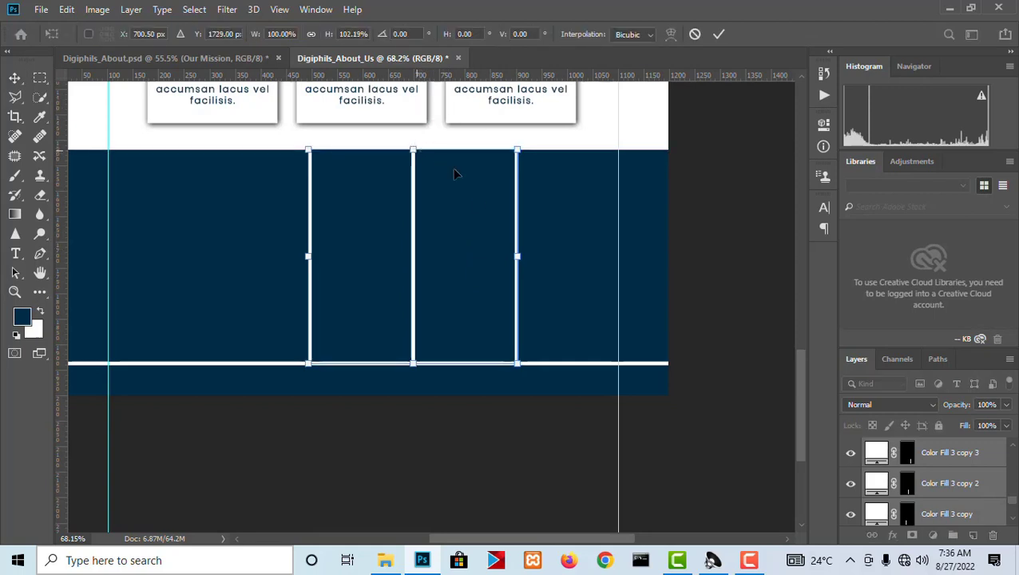
pyautogui.press('Return')
pyautogui.scroll(-2, 493, 432)
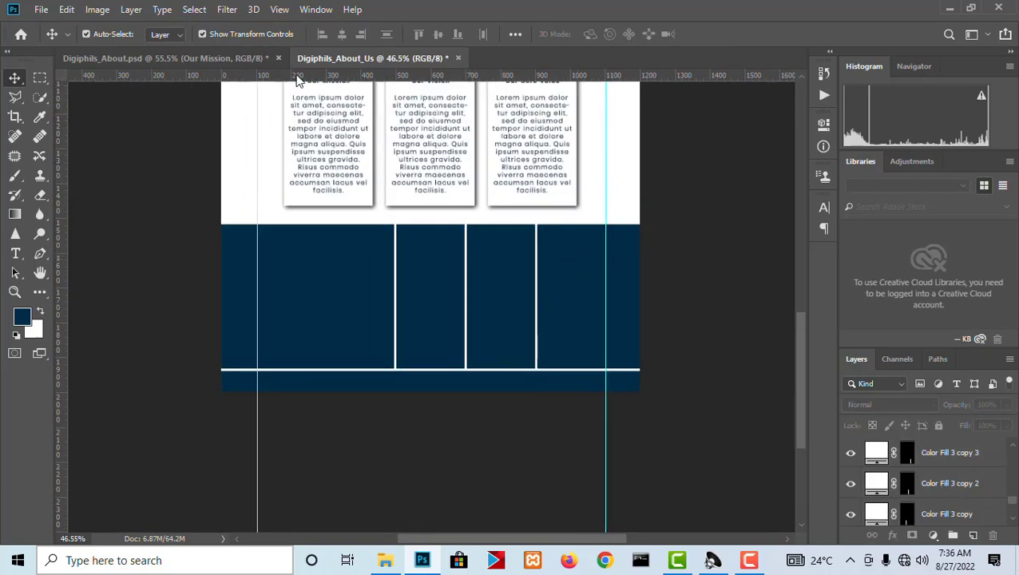
# Duplicate the header's digiphils logo and place the copy in the first column of the navy footer.
pyautogui.click(227, 58)
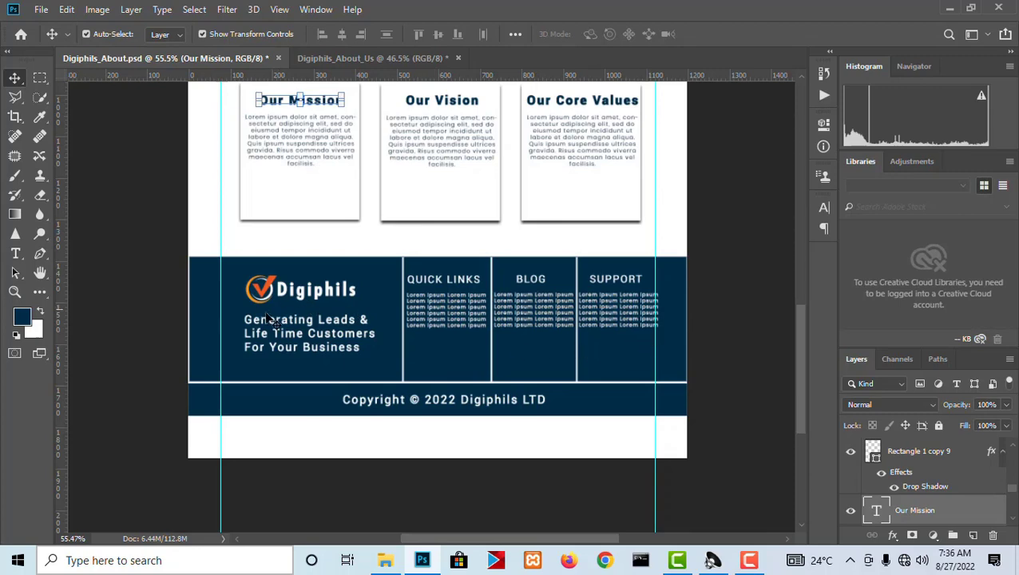
pyautogui.click(423, 54)
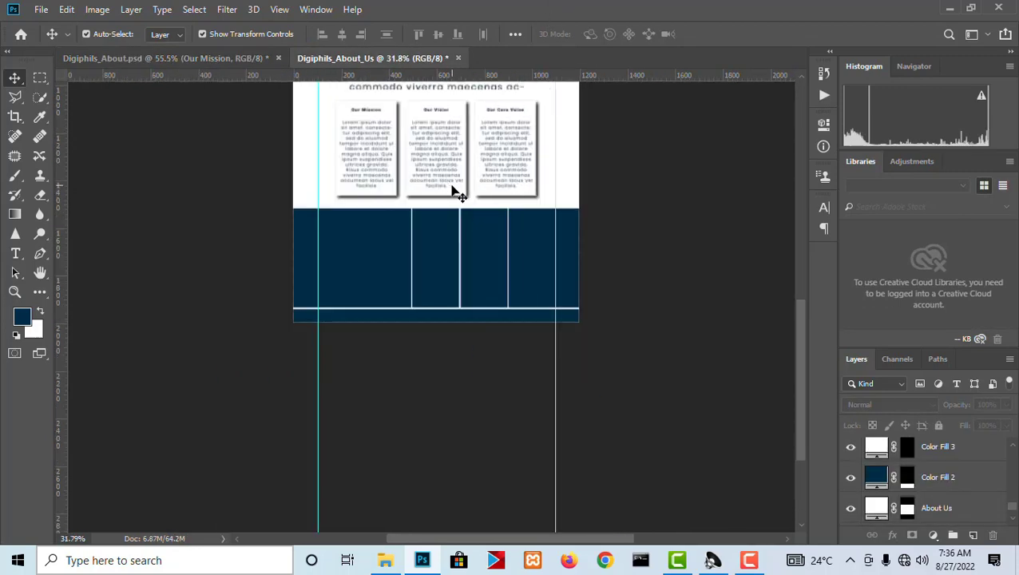
pyautogui.moveTo(803, 357); pyautogui.dragTo(797, 221)
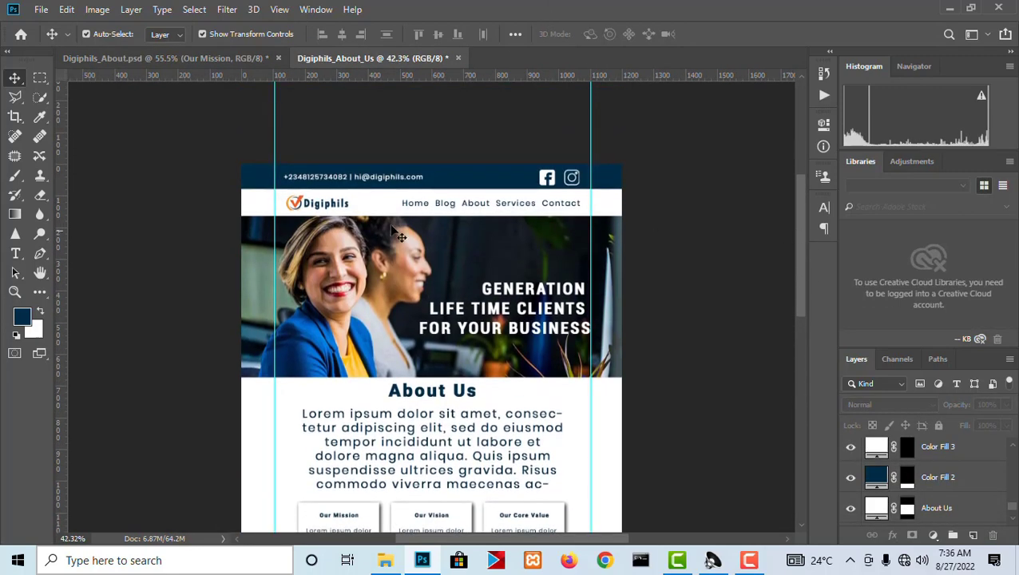
pyautogui.click(338, 206)
pyautogui.click(337, 205)
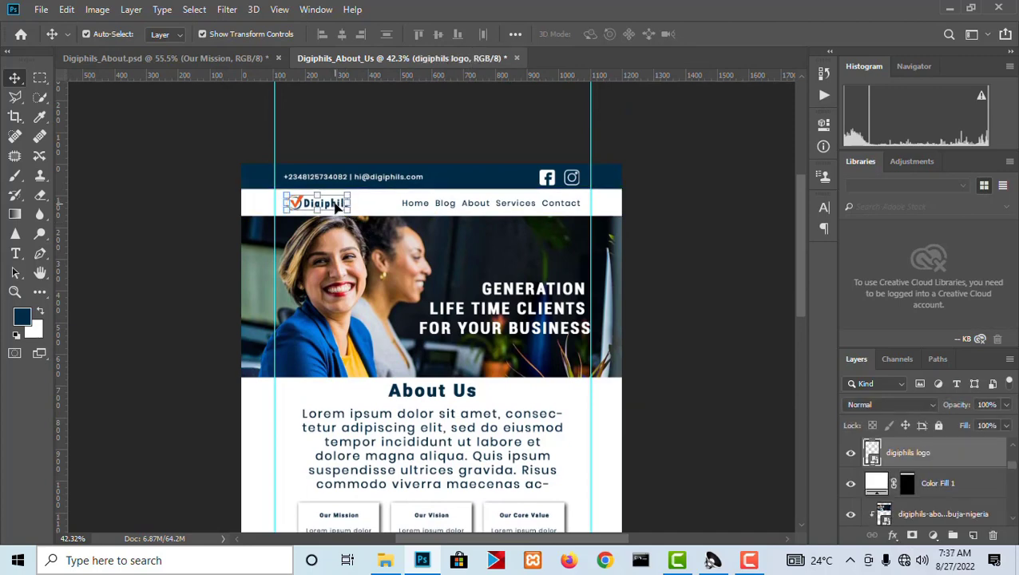
pyautogui.moveTo(337, 206); pyautogui.dragTo(335, 479)
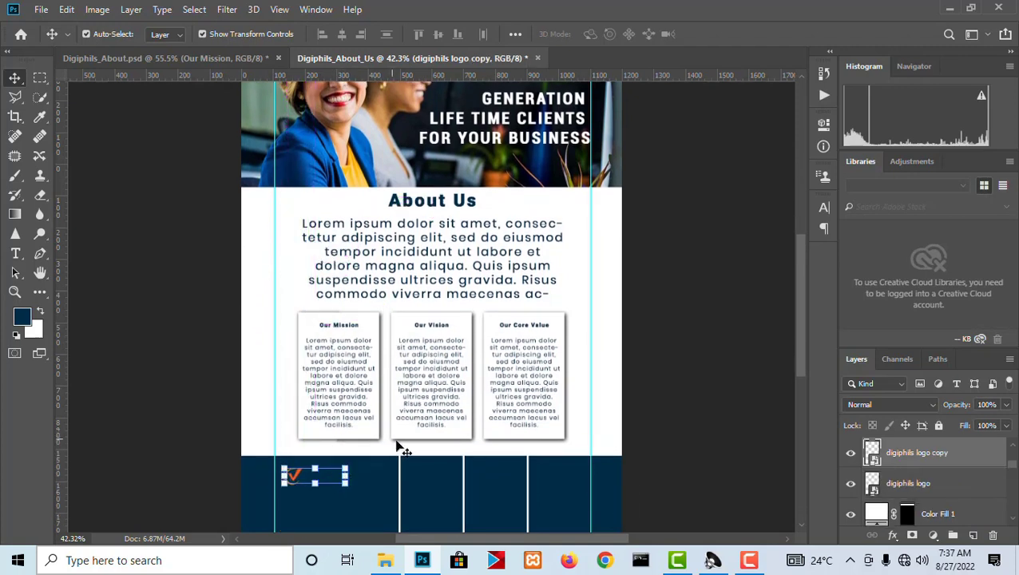
pyautogui.scroll(-3, 560, 325)
pyautogui.scroll(2, 379, 111)
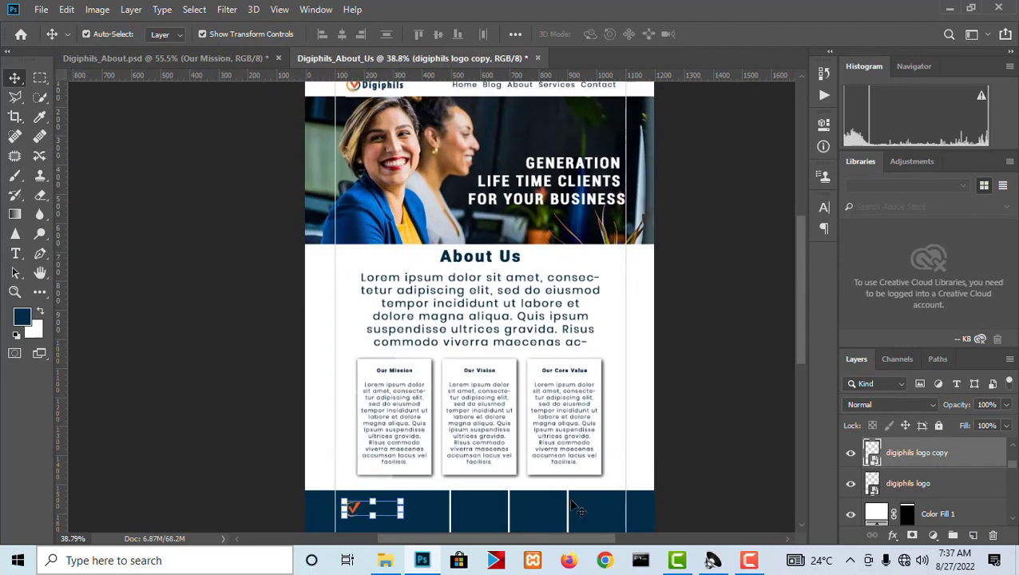
pyautogui.click(386, 562)
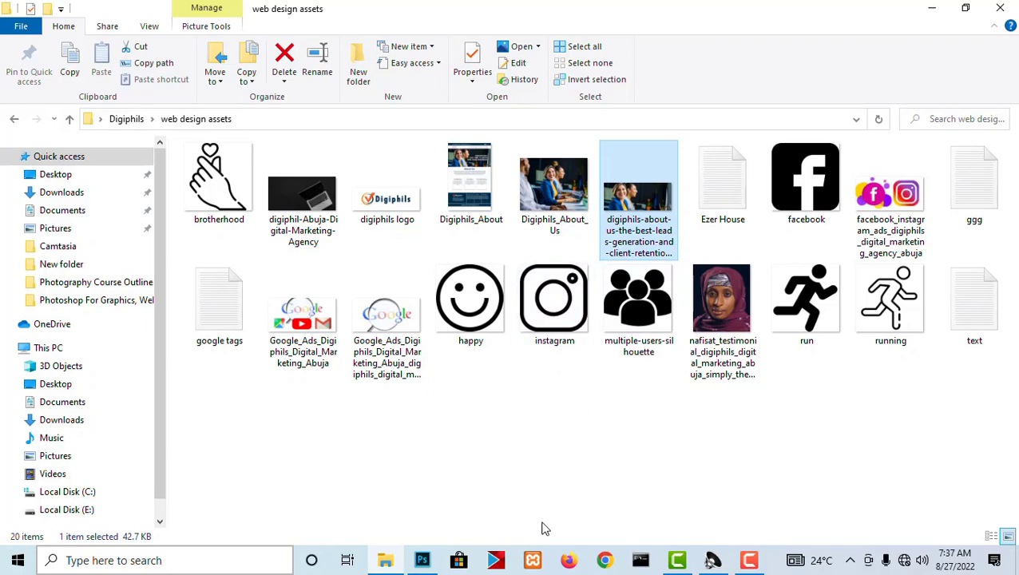
pyautogui.click(422, 560)
# Load the digiphils logo copy's outline as a selection and subtract the check mark, keeping only the Digiphils lettering selected.
pyautogui.scroll(5, 393, 501)
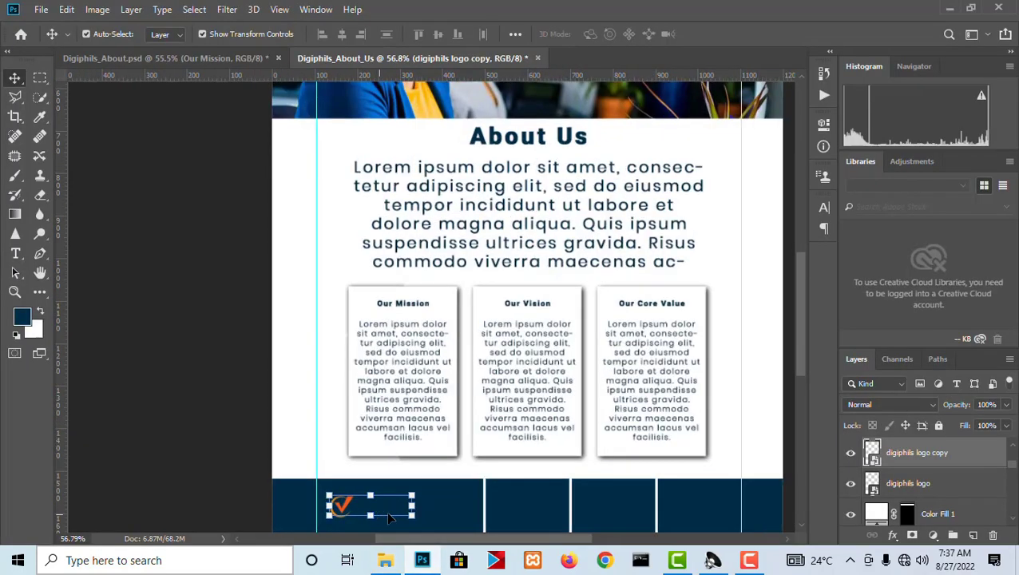
pyautogui.scroll(3, 392, 500)
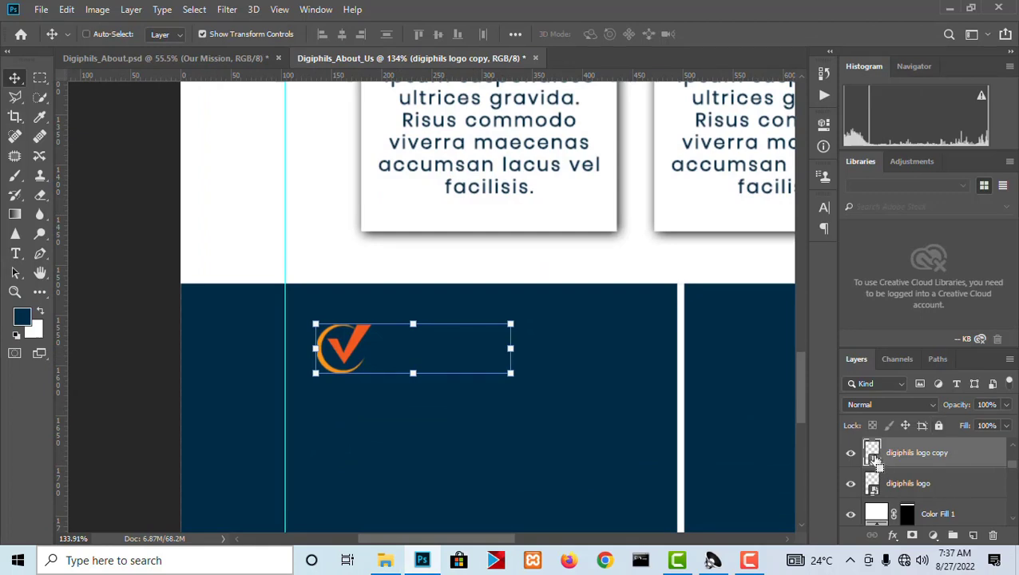
pyautogui.keyDown('ctrl'); pyautogui.click(873, 454); pyautogui.keyUp('ctrl')
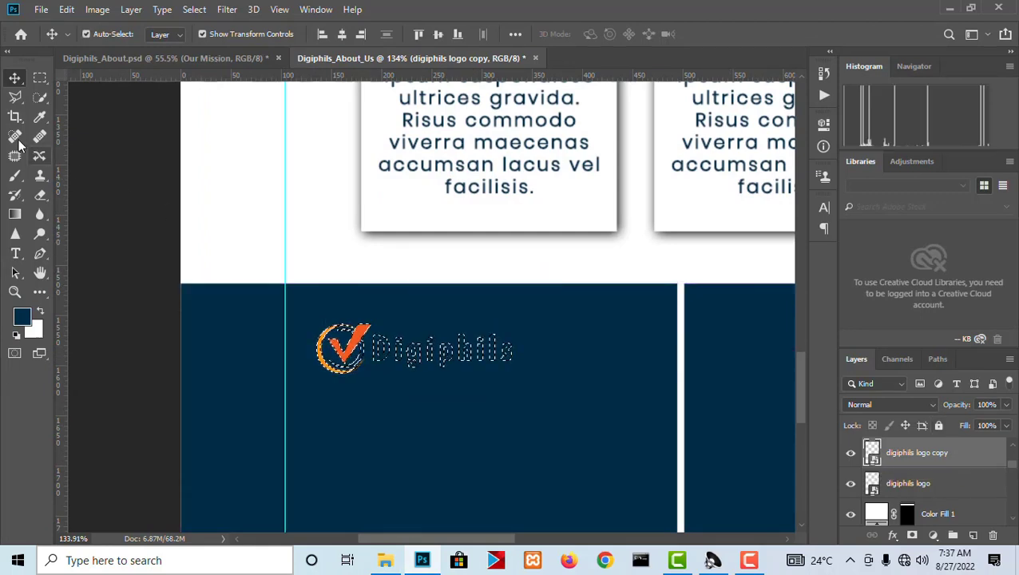
pyautogui.click(40, 78)
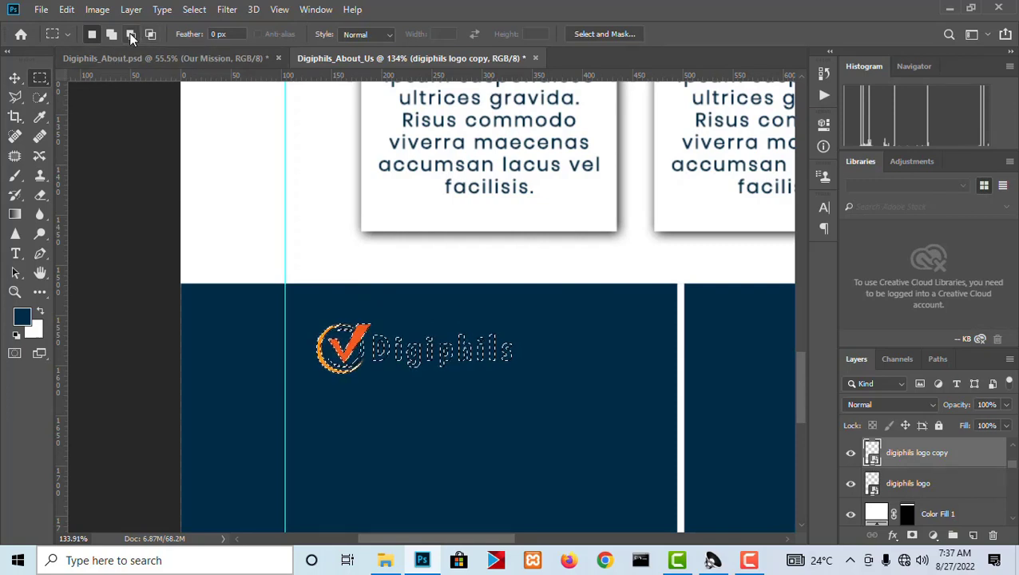
pyautogui.click(131, 35)
pyautogui.moveTo(278, 283); pyautogui.dragTo(371, 411)
# Fill the selected Digiphils lettering with a white (ffffff) Solid Color fill layer.
pyautogui.click(932, 535)
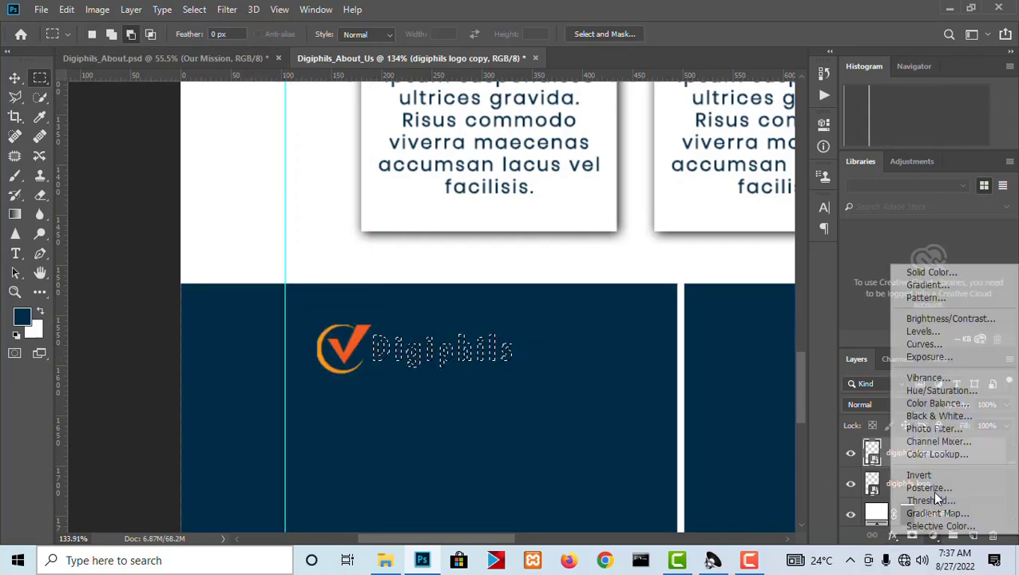
pyautogui.click(931, 272)
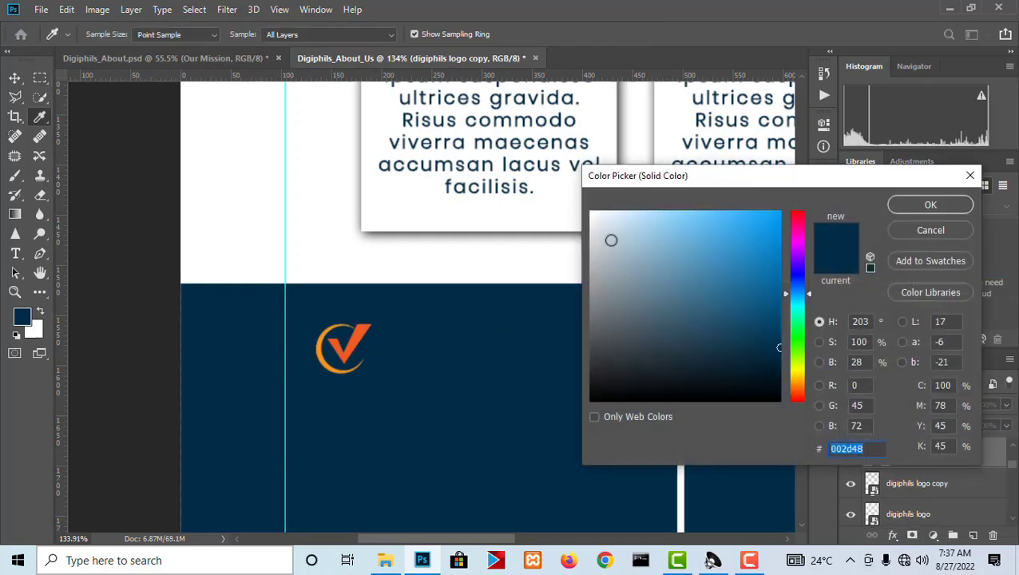
pyautogui.write('ffffff')
pyautogui.click(930, 205)
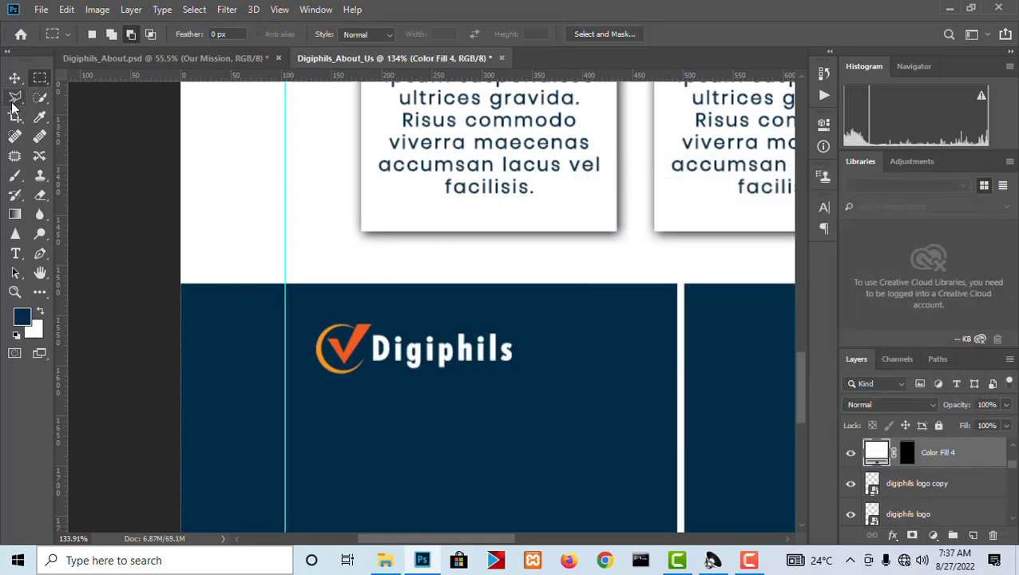
# Merge the white lettering layer Color Fill 4 with the digiphils logo copy layer.
pyautogui.press('v')
pyautogui.scroll(2, 467, 342)
pyautogui.scroll(1, 467, 342)
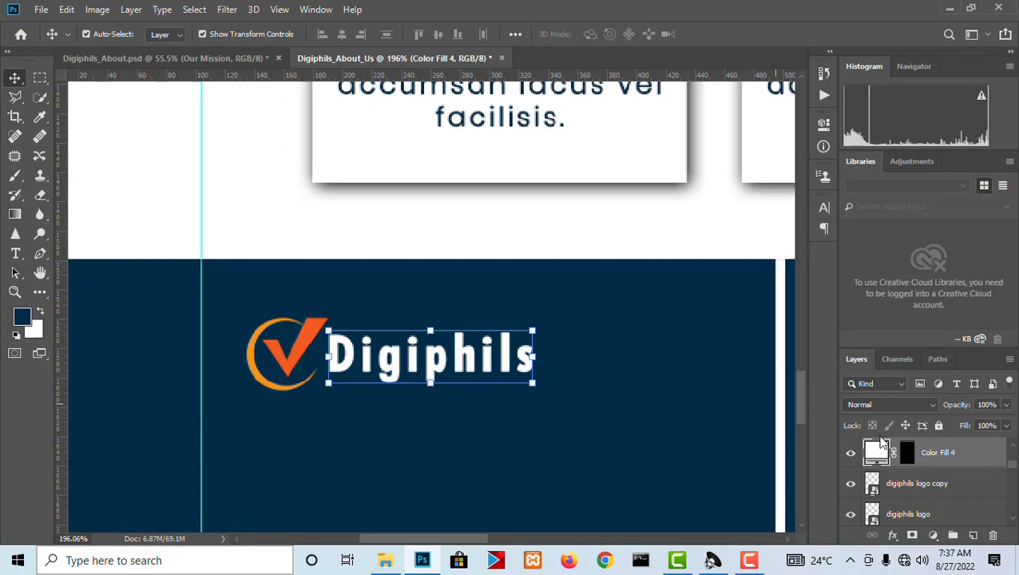
pyautogui.keyDown('shift'); pyautogui.click(940, 484); pyautogui.keyUp('shift')
pyautogui.rightClick(939, 480)
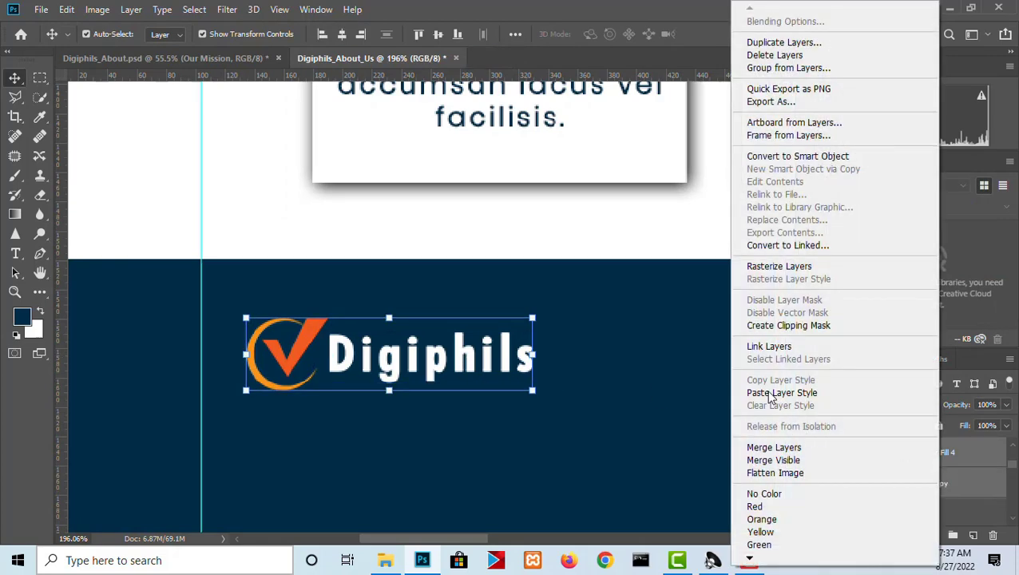
pyautogui.click(779, 448)
# Move the merged logo slightly up in the footer and rename its layer "logo footer".
pyautogui.moveTo(459, 362)
pyautogui.mouseDown()
pyautogui.moveTo(469, 340)
pyautogui.moveTo(462, 344)
pyautogui.mouseUp()
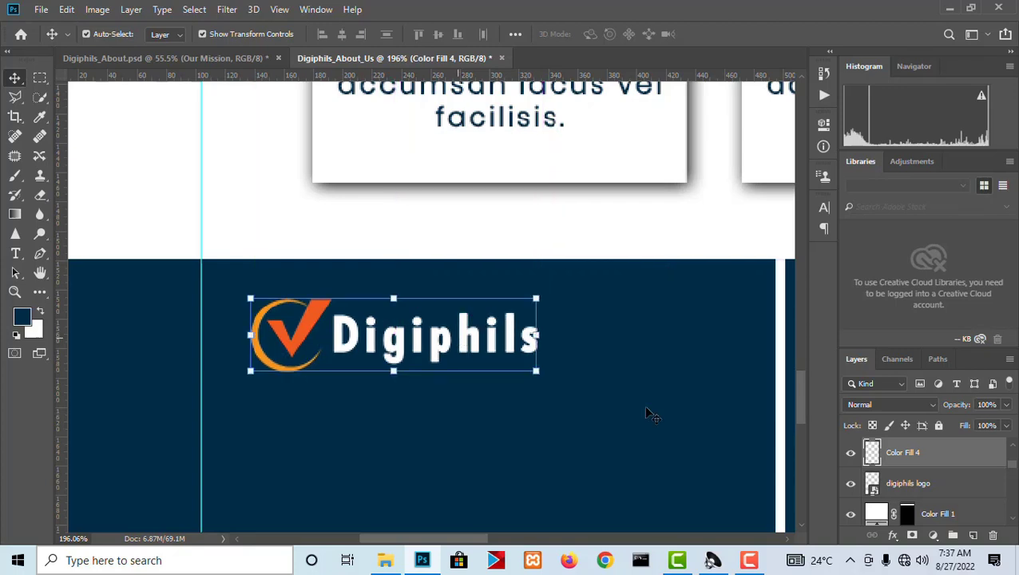
pyautogui.doubleClick(910, 452)
pyautogui.press('Return')
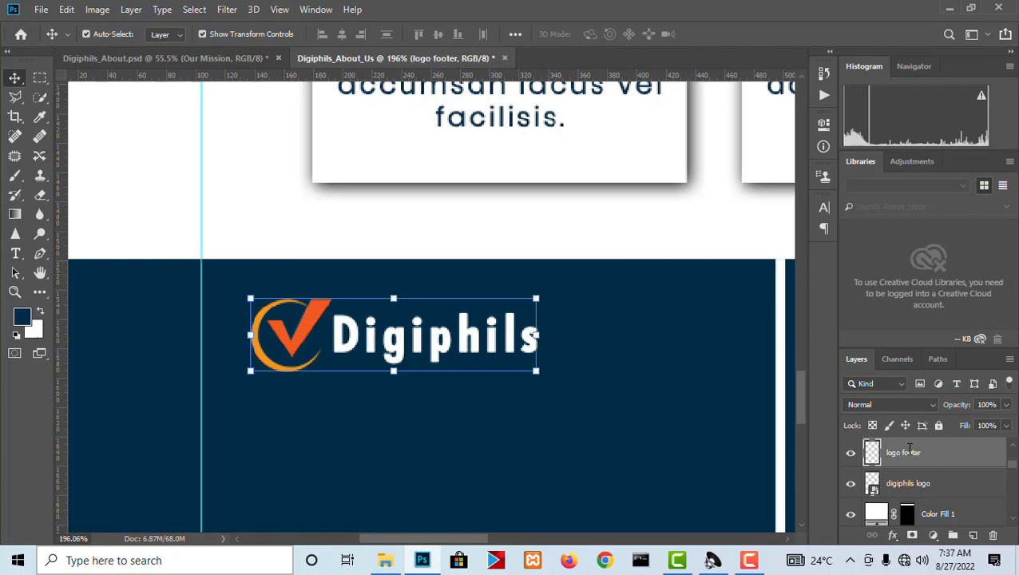
# Copy the footer tagline "Generating Leads & Life Time Customers For Your Business" from Digiphils_About.psd, accepting the text layout change.
pyautogui.scroll(-6, 648, 459)
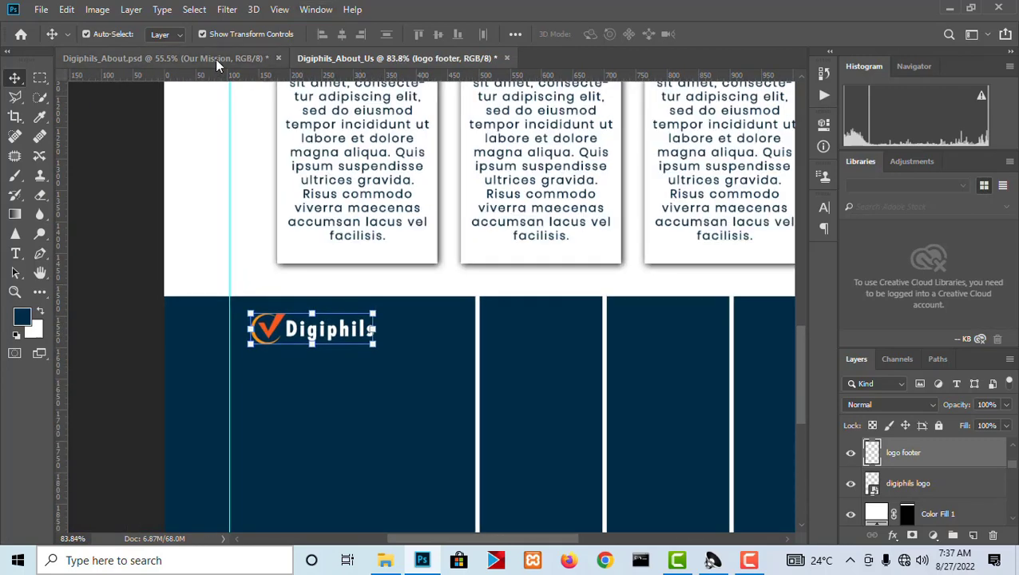
pyautogui.click(219, 61)
pyautogui.scroll(6, 447, 303)
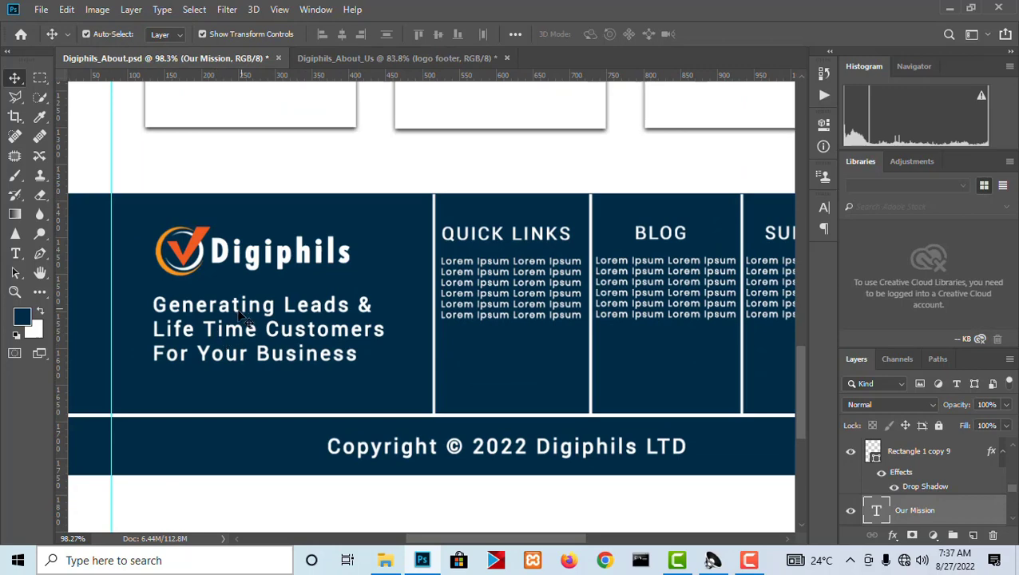
pyautogui.click(240, 324)
pyautogui.doubleClick(360, 351)
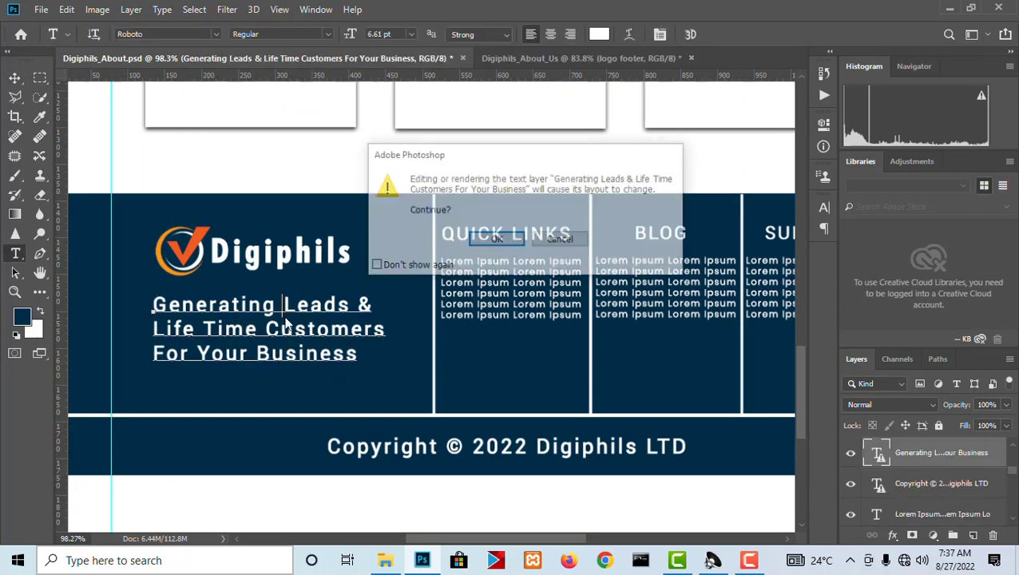
pyautogui.click(497, 239)
pyautogui.hotkey('ctrl', 'c')
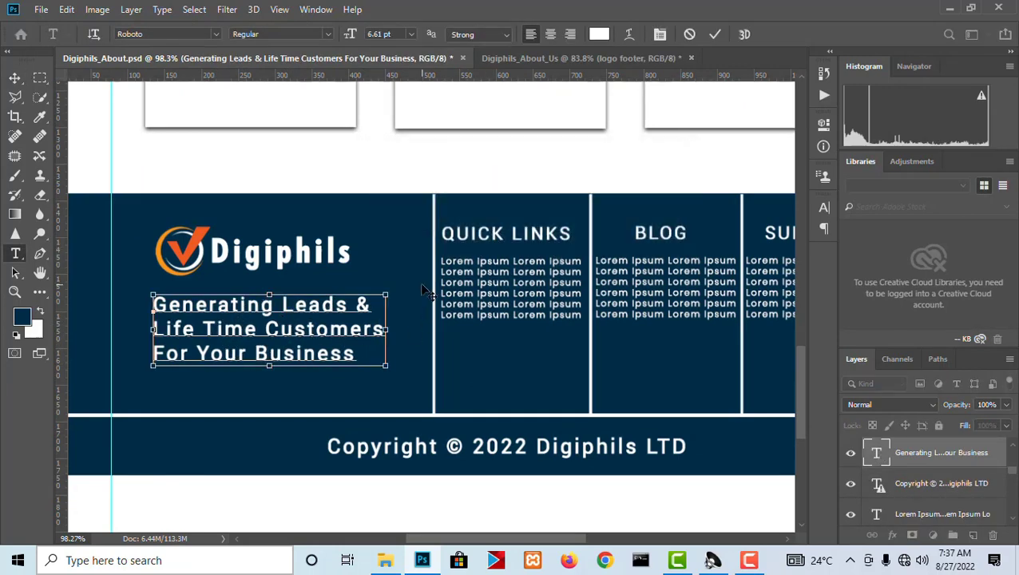
# Paste the copied tagline as a new text layer below the footer logo in Digiphils_About_Us.
pyautogui.click(543, 59)
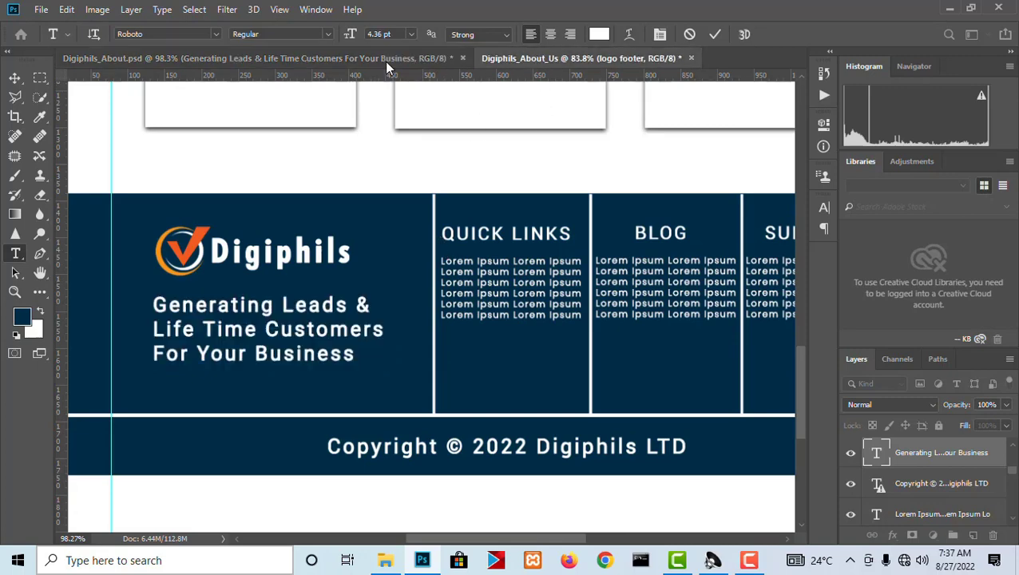
pyautogui.press('v')
pyautogui.press('t')
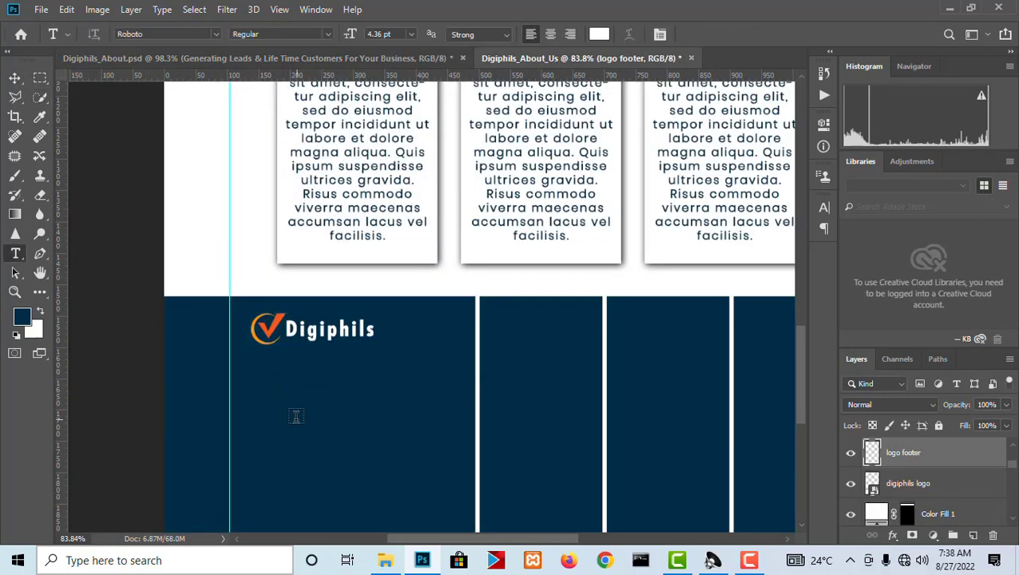
pyautogui.click(283, 407)
pyautogui.hotkey('ctrl', 'v')
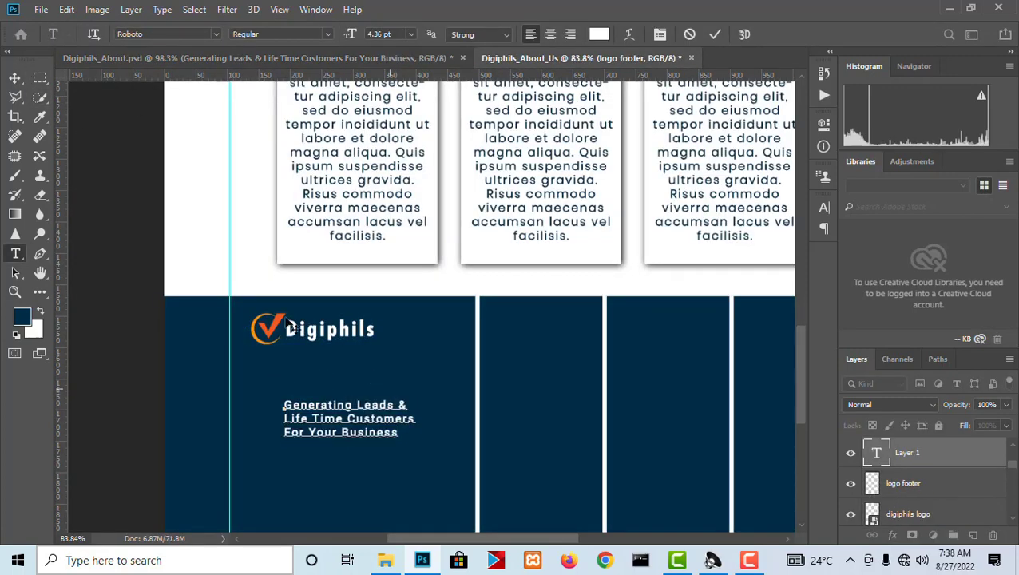
pyautogui.click(14, 78)
# Scale the tagline to about 158% and place it low in the first footer column, above the horizontal line.
pyautogui.scroll(-2, 268, 159)
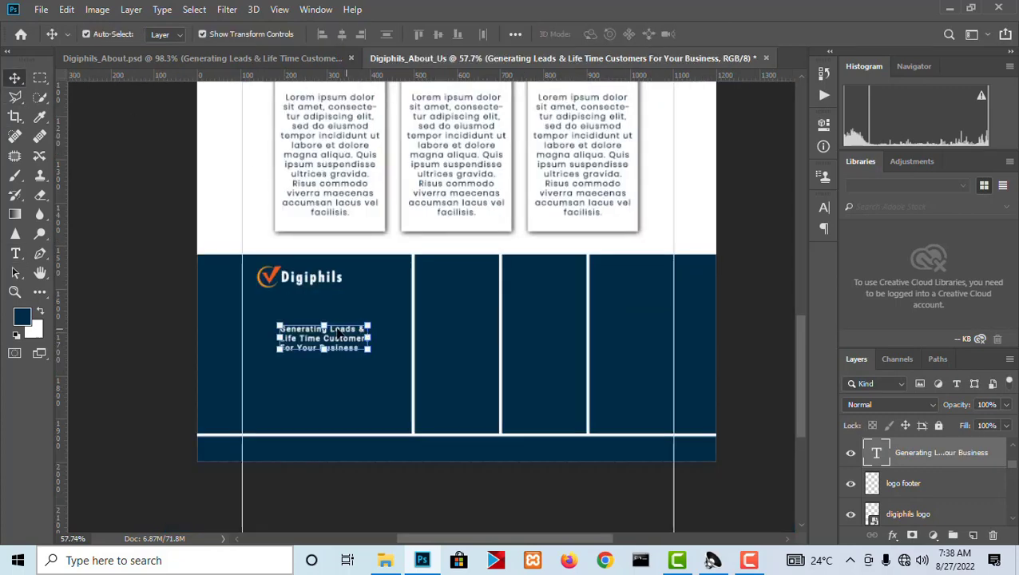
pyautogui.moveTo(339, 333); pyautogui.dragTo(386, 356)
pyautogui.moveTo(329, 387); pyautogui.dragTo(343, 383)
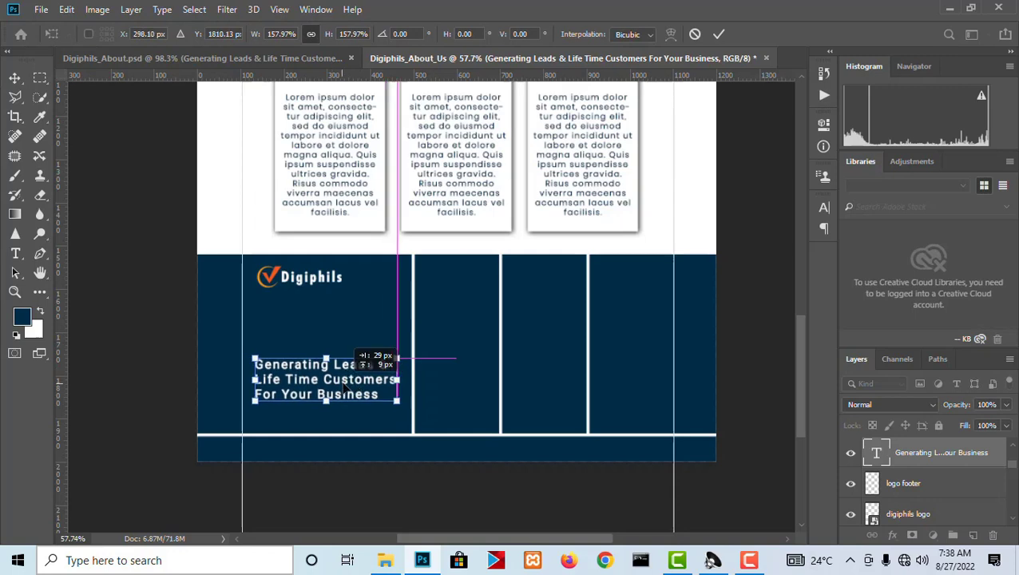
pyautogui.press('Return')
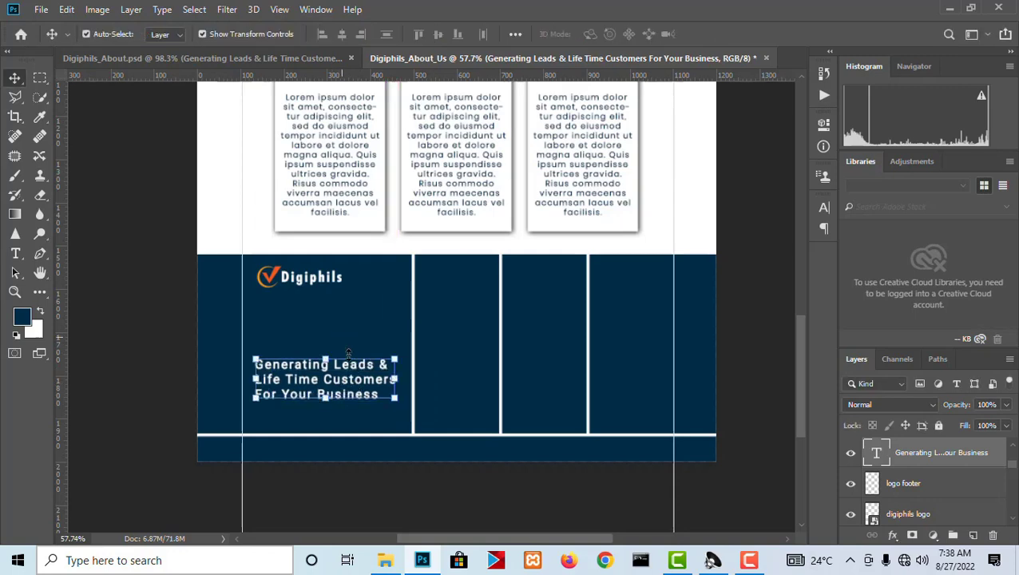
# Enlarge the logo footer layer and center it vertically in the first footer column, moving the tagline up directly beneath it.
pyautogui.click(308, 284)
pyautogui.rightClick(309, 284)
pyautogui.click(329, 290)
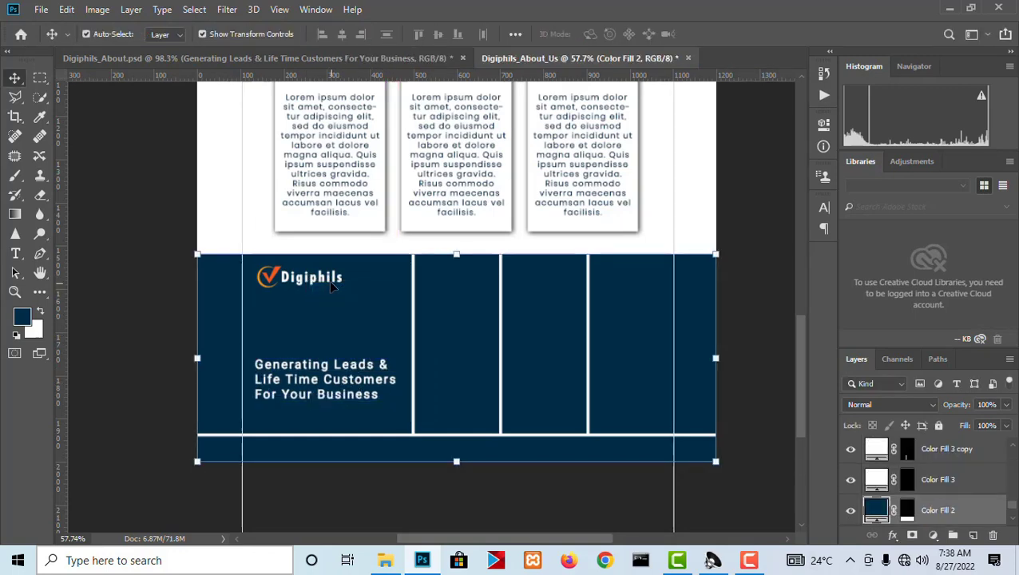
pyautogui.rightClick(329, 279)
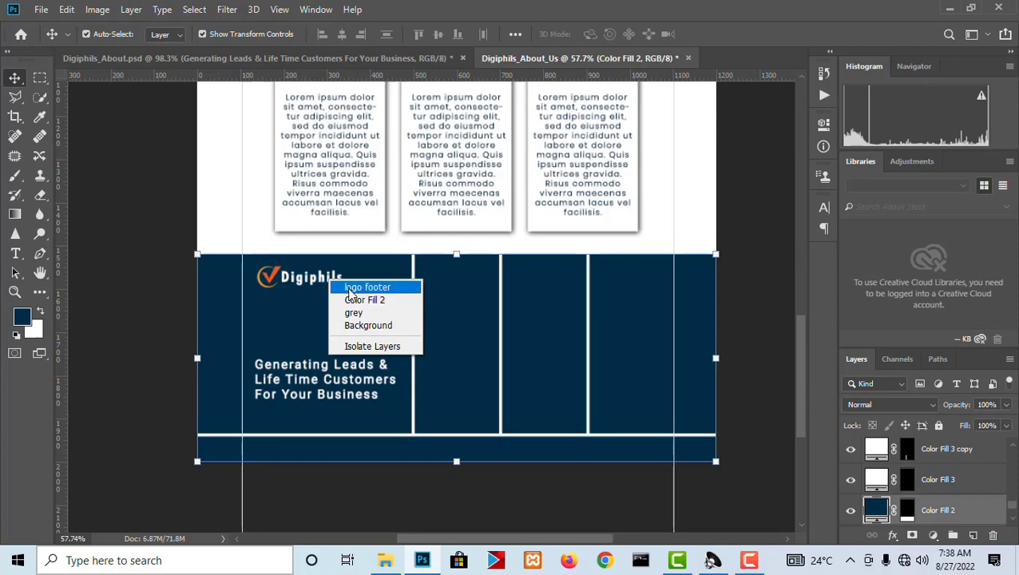
pyautogui.click(352, 287)
pyautogui.hotkey('ctrl', 't')
pyautogui.moveTo(326, 283); pyautogui.dragTo(385, 290)
pyautogui.moveTo(352, 320); pyautogui.dragTo(355, 320)
pyautogui.press('Return')
pyautogui.click(349, 393)
pyautogui.moveTo(350, 392); pyautogui.dragTo(350, 373)
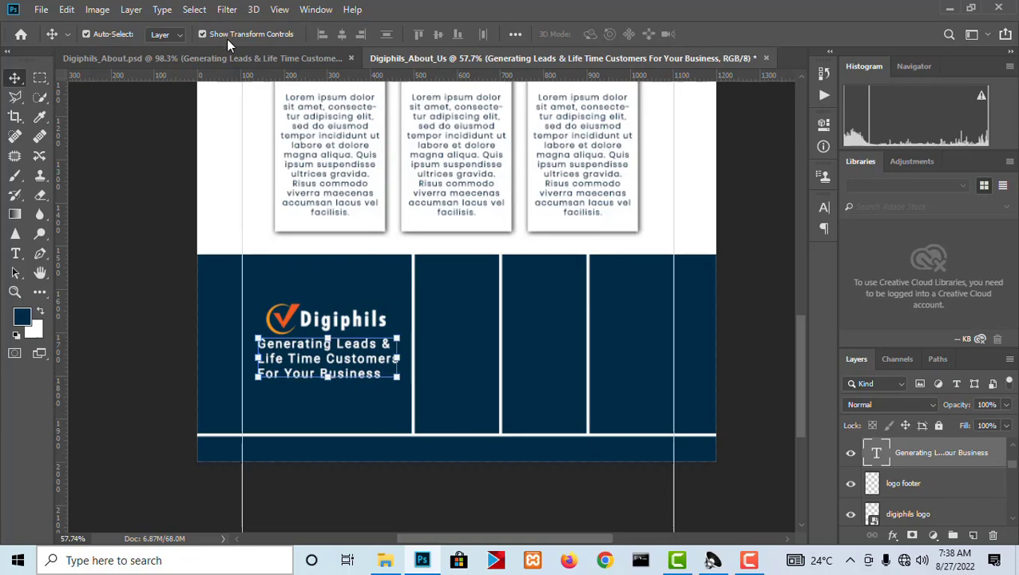
# Compare with the footer in Digiphils_About.psd, select the footer logo and tagline together, and nudge them up slightly.
pyautogui.click(229, 59)
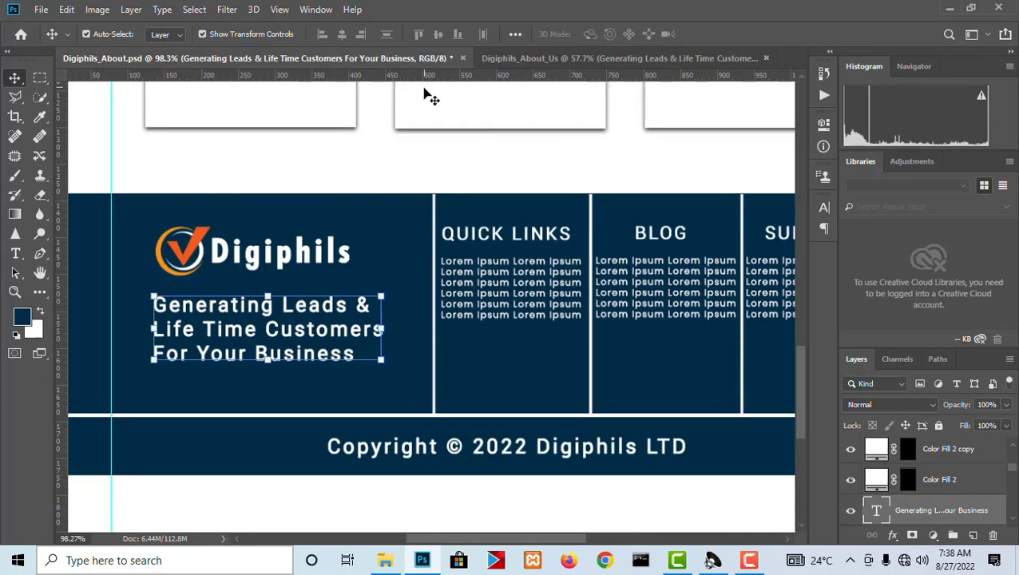
pyautogui.scroll(-3, 431, 98)
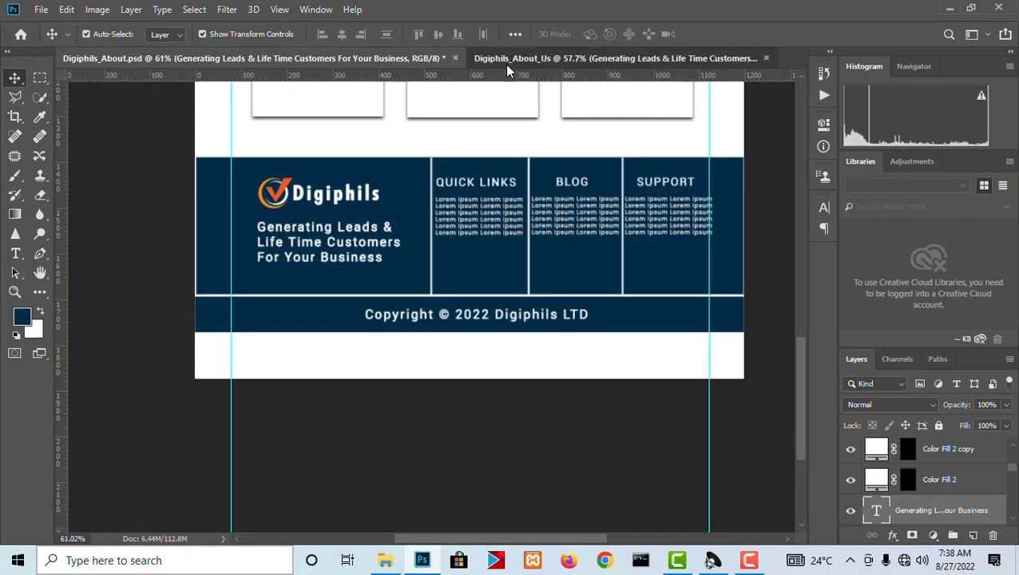
pyautogui.click(506, 60)
pyautogui.scroll(2, 349, 327)
pyautogui.click(359, 339)
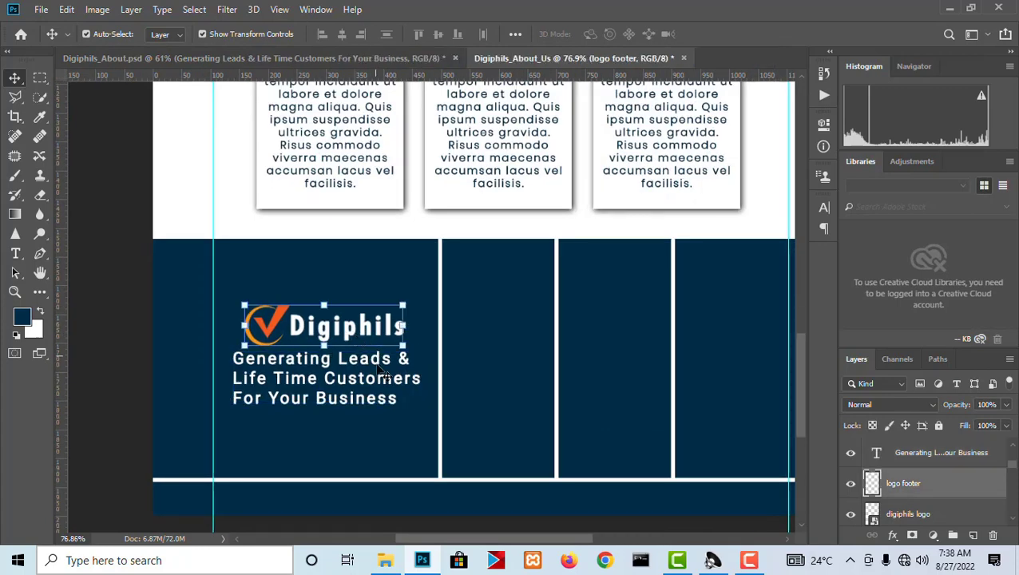
pyautogui.keyDown('shift'); pyautogui.click(378, 389); pyautogui.keyUp('shift')
pyautogui.press('Up')
pyautogui.press('Up')
pyautogui.press('Up')
pyautogui.press('Up')
pyautogui.press('Up')
pyautogui.press('Up')
pyautogui.press('Up')
pyautogui.press('Up')
pyautogui.press('Up')
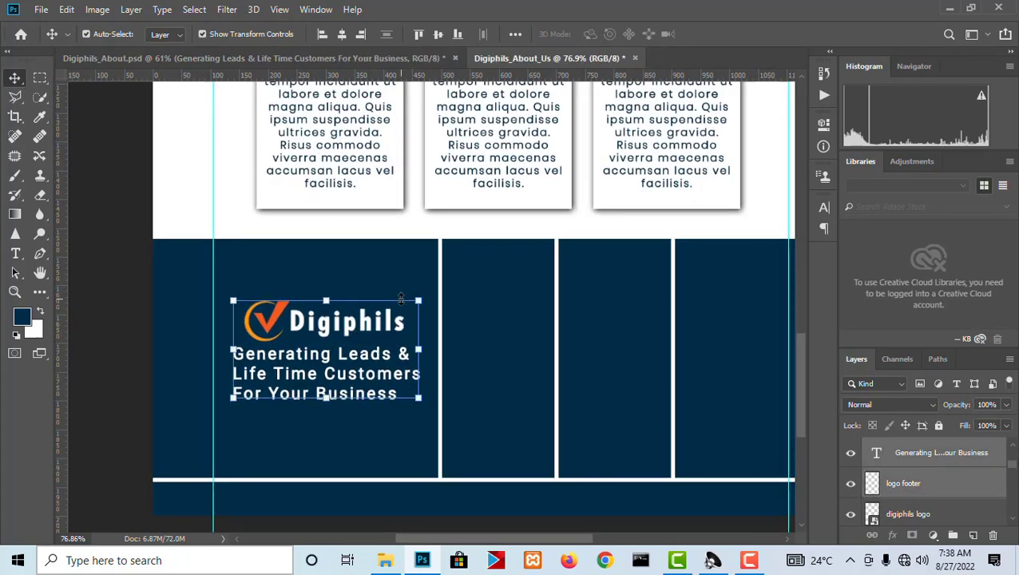
# Compare with the footer in Digiphils_About.psd, and draw a paragraph text box in the second footer column of Digiphils_About_Us.
pyautogui.click(406, 60)
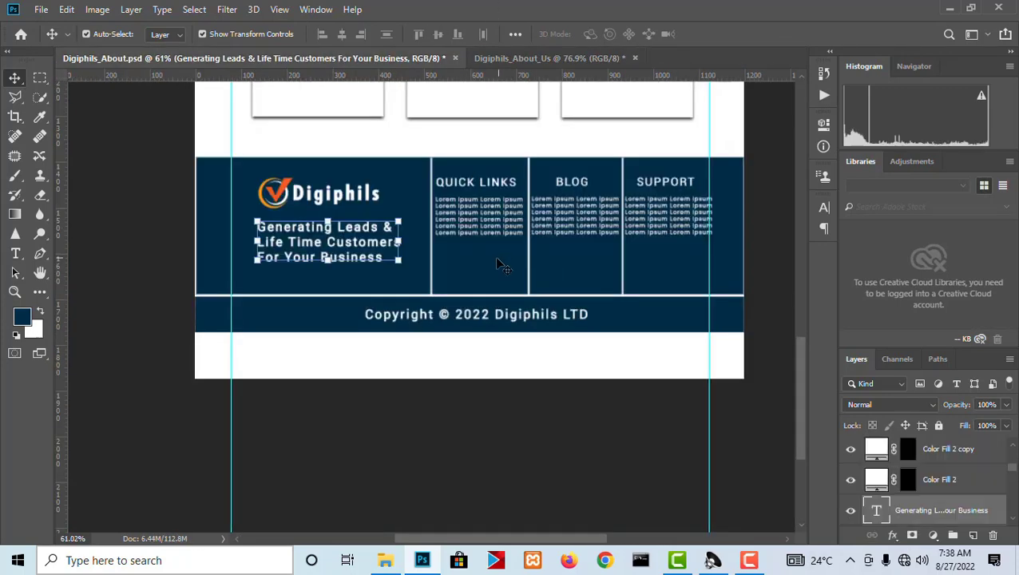
pyautogui.scroll(4, 428, 185)
pyautogui.click(559, 57)
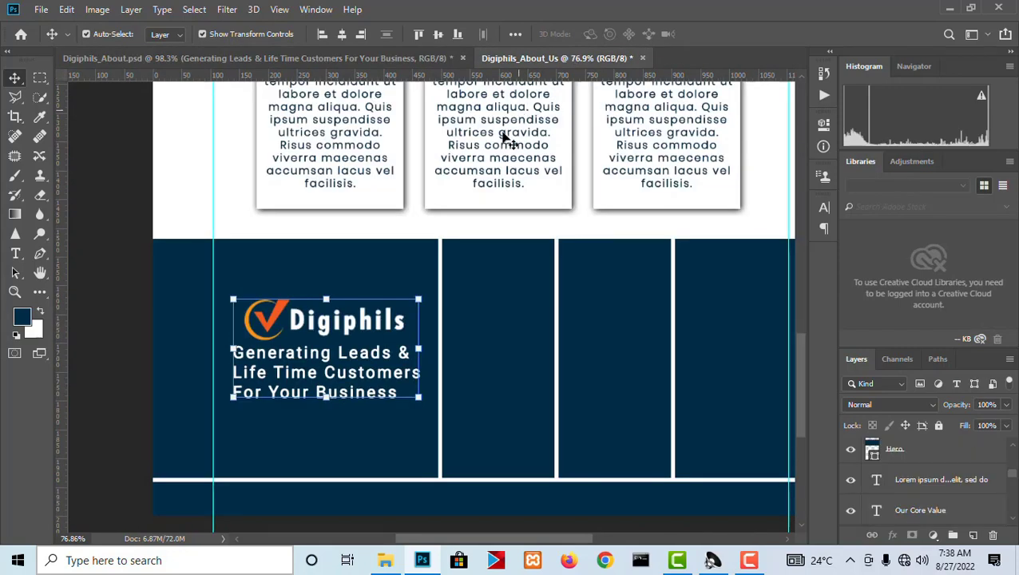
pyautogui.scroll(-2, 468, 222)
pyautogui.click(14, 256)
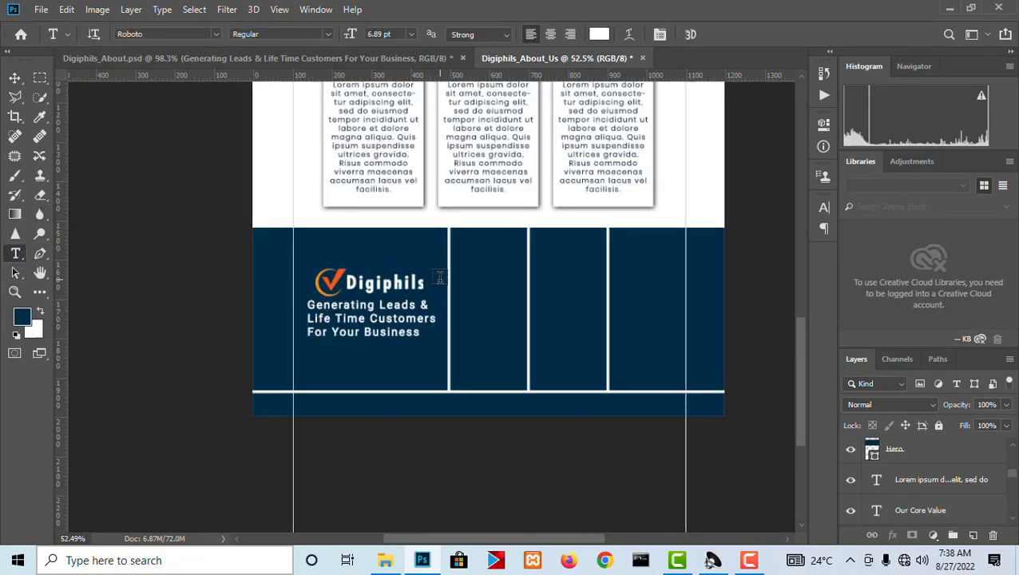
pyautogui.scroll(2, 469, 281)
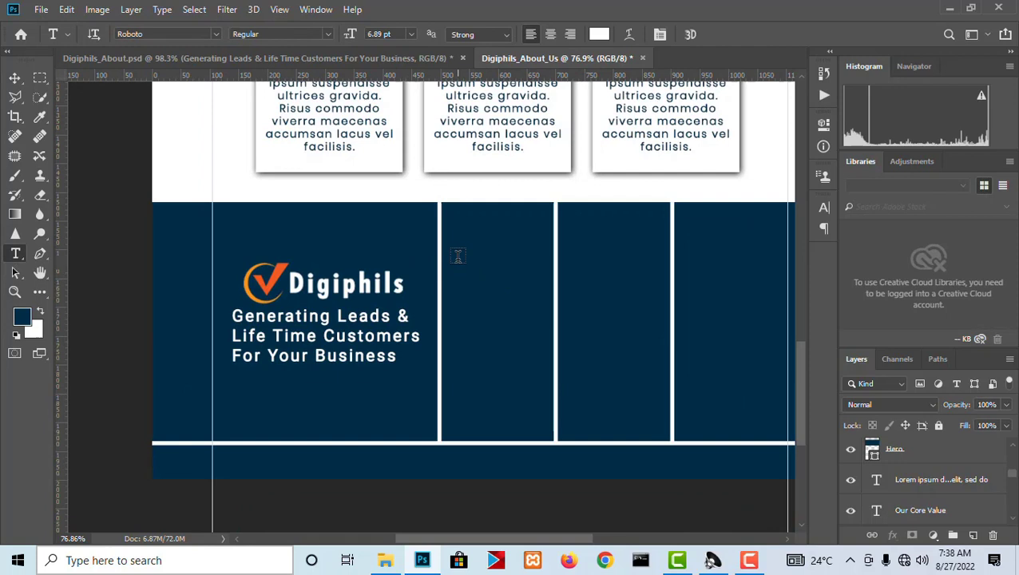
pyautogui.moveTo(458, 260); pyautogui.dragTo(548, 423)
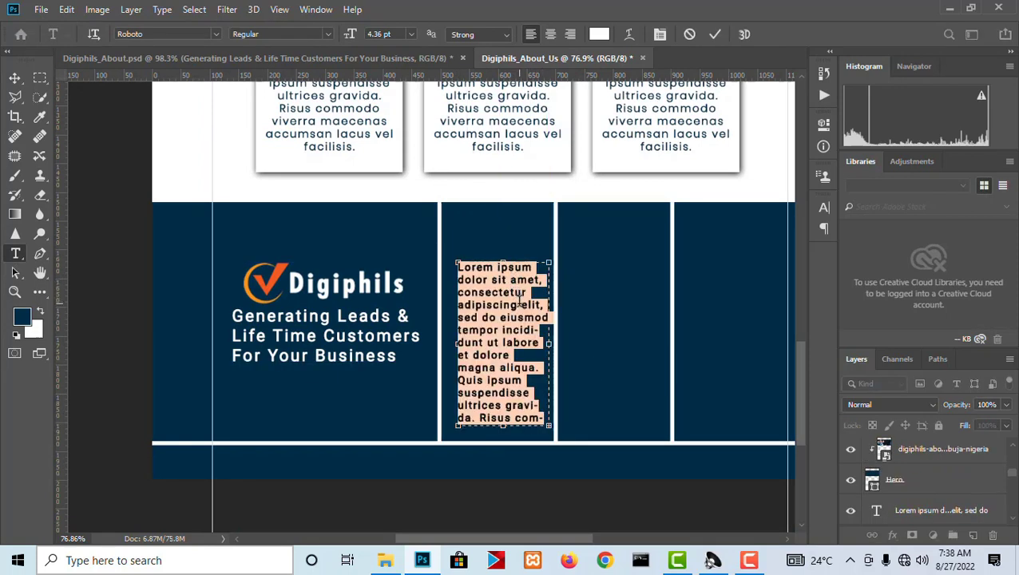
# Trim the placeholder text in the second footer column so it ends at "sed do eiusmod".
pyautogui.click(527, 393)
pyautogui.moveTo(543, 416); pyautogui.dragTo(451, 340)
pyautogui.press('BackSpace')
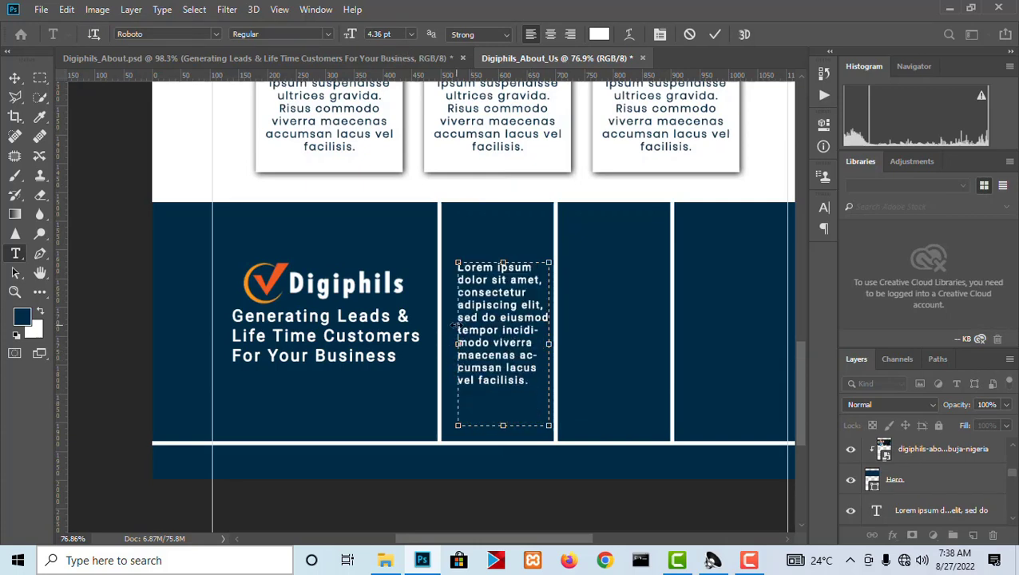
pyautogui.moveTo(538, 381); pyautogui.dragTo(450, 326)
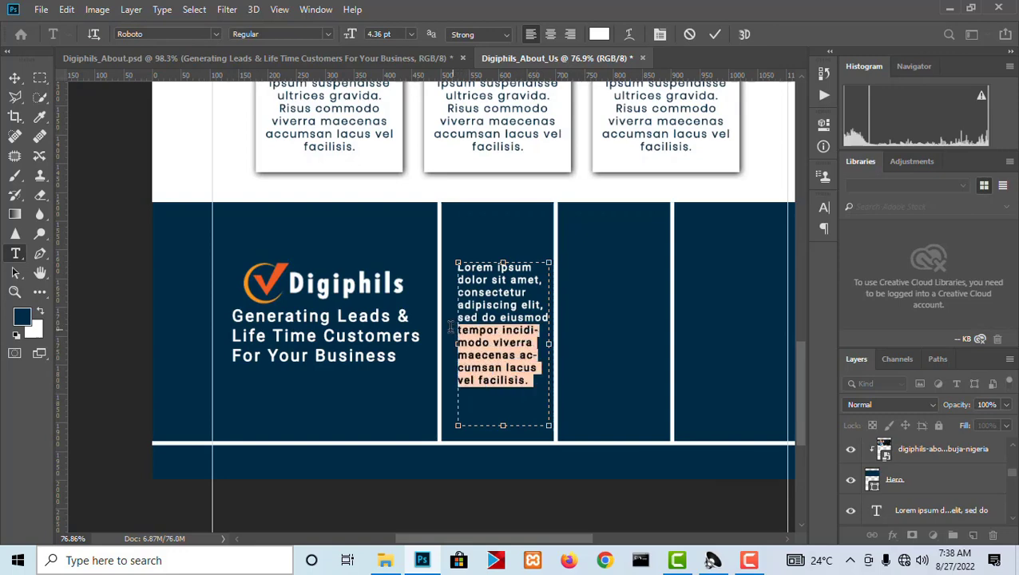
pyautogui.press('BackSpace')
# Copy the Lorem Ipsum text under QUICK LINKS in Digiphils_About.psd and replace the second column's placeholder text in Digiphils_About_Us with it.
pyautogui.click(303, 59)
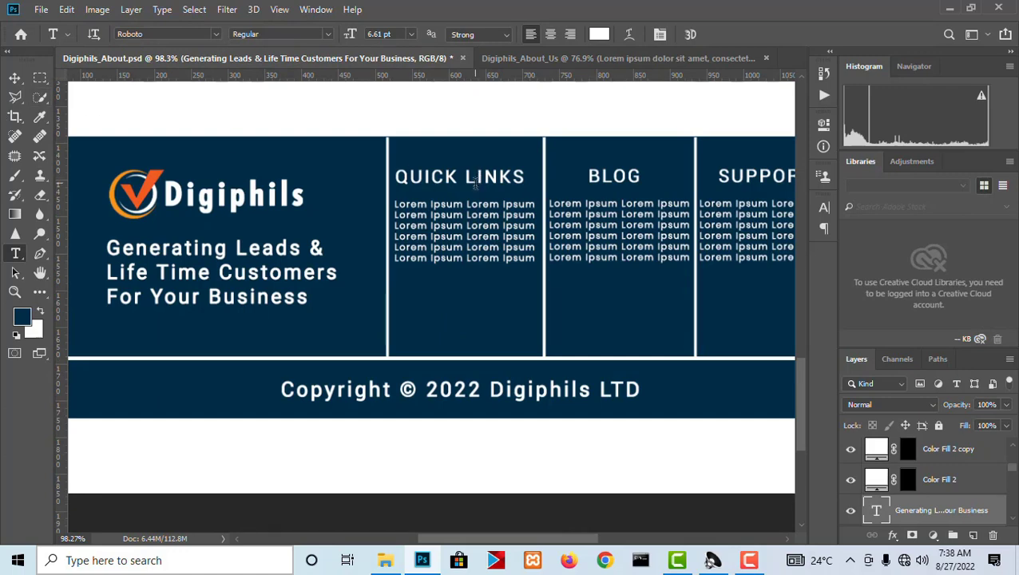
pyautogui.click(479, 212)
pyautogui.hotkey('ctrl', 'a')
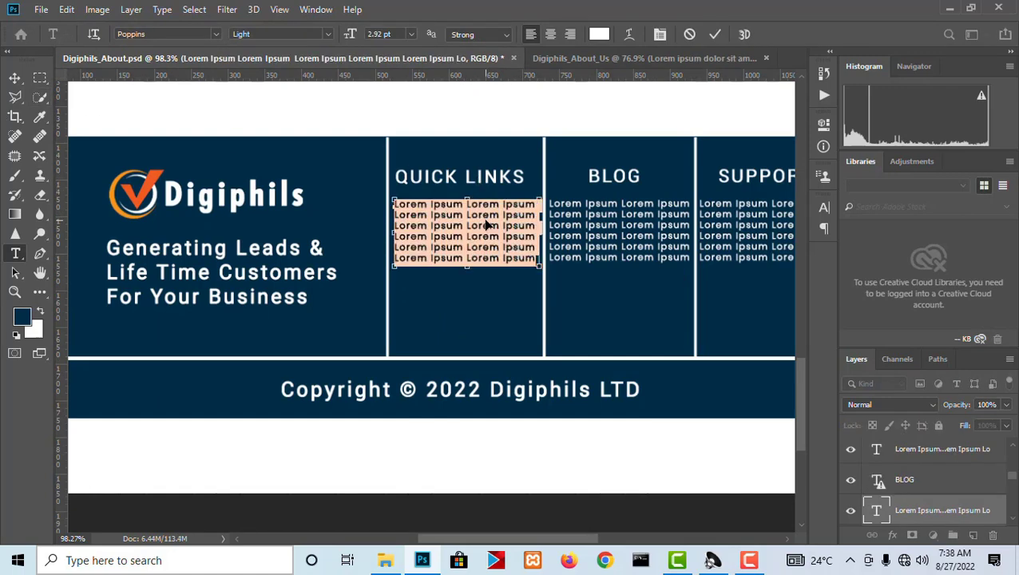
pyautogui.click(568, 54)
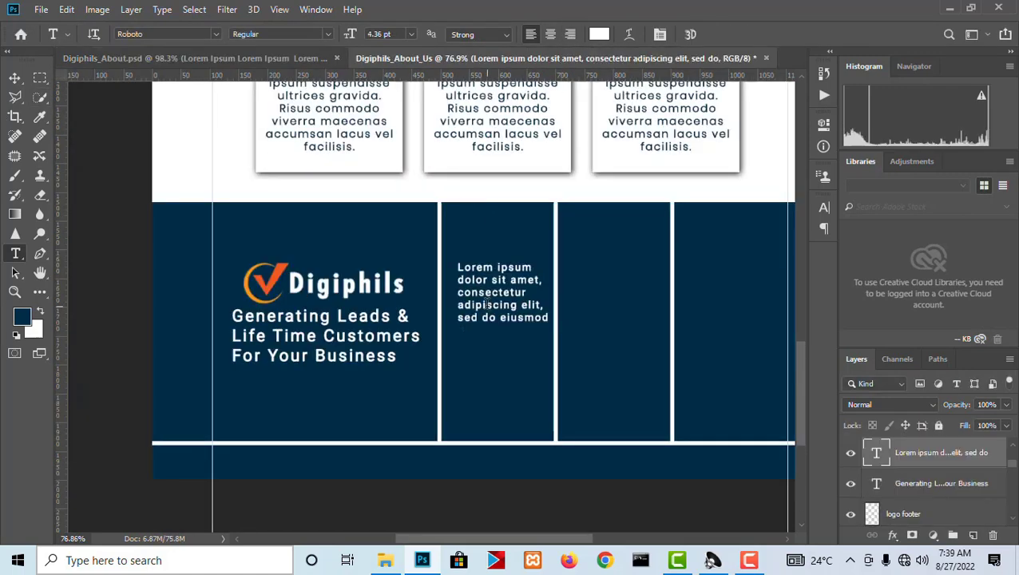
pyautogui.click(486, 305)
pyautogui.press('super')
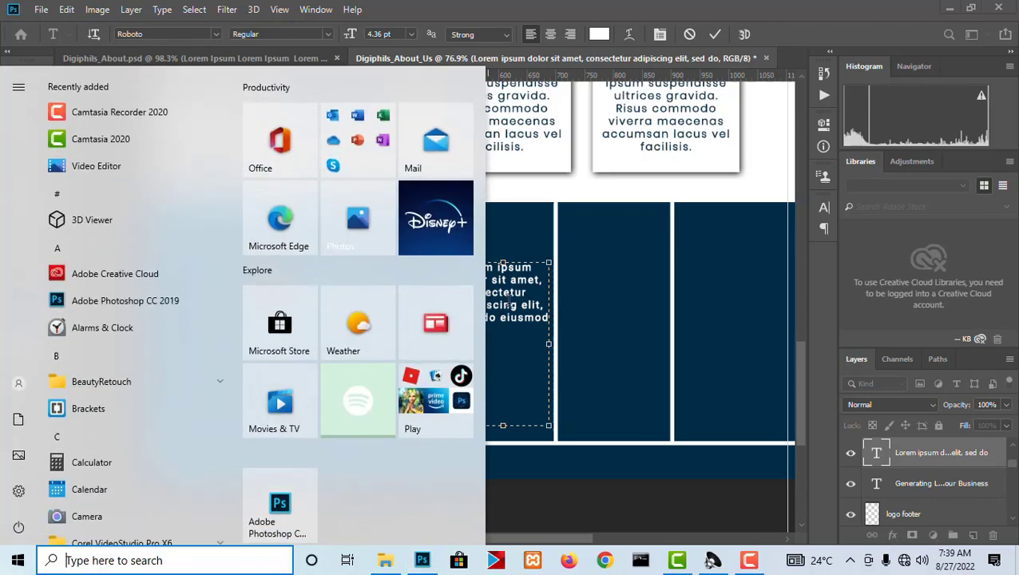
pyautogui.press('super')
pyautogui.hotkey('ctrl', 'a')
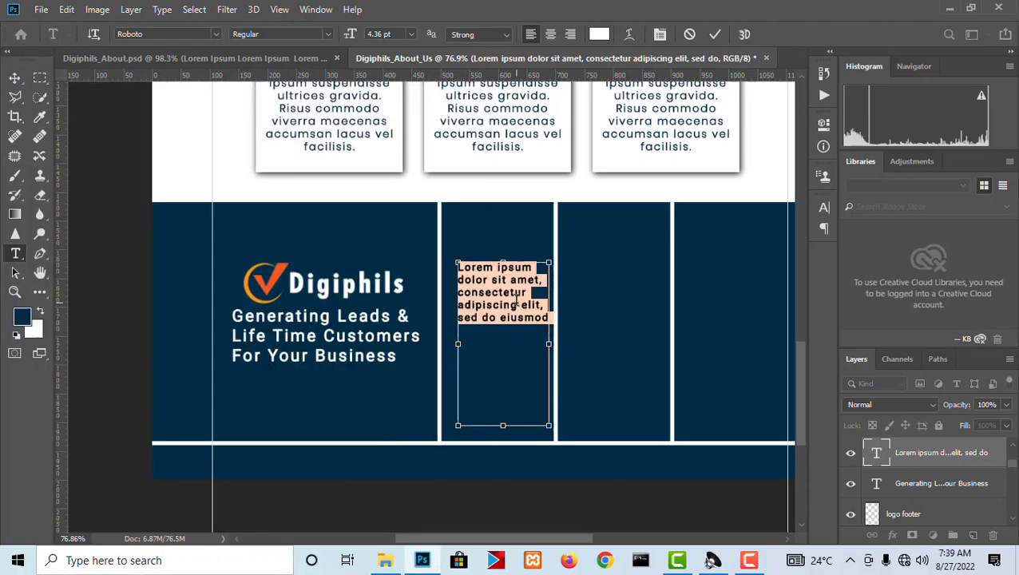
pyautogui.hotkey('ctrl', 'v')
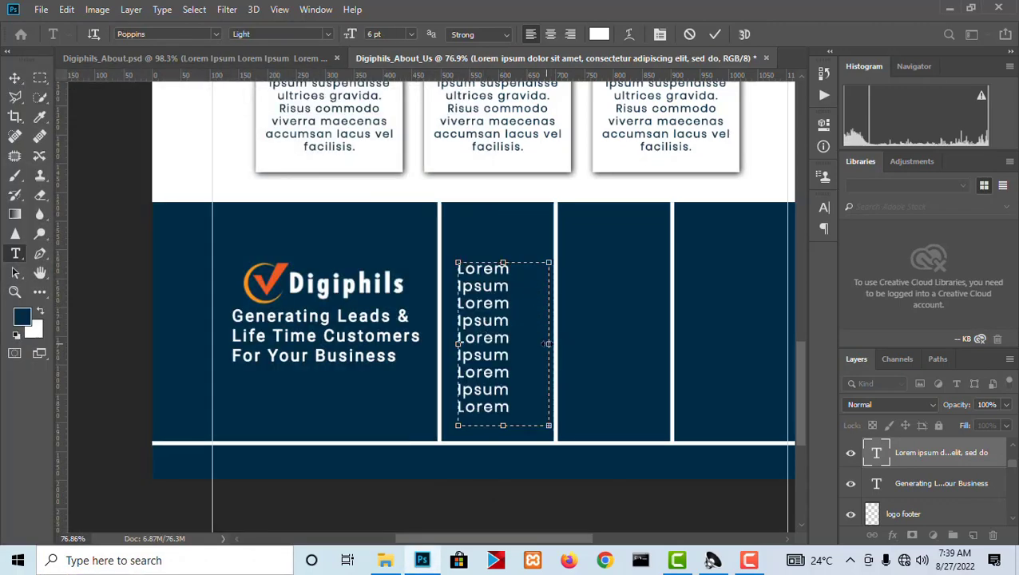
# Resize the text box to show seven "Lorem Ipsum" lines, and scale it to about 4.4 pt text inside the second footer column.
pyautogui.moveTo(547, 343); pyautogui.dragTo(576, 345)
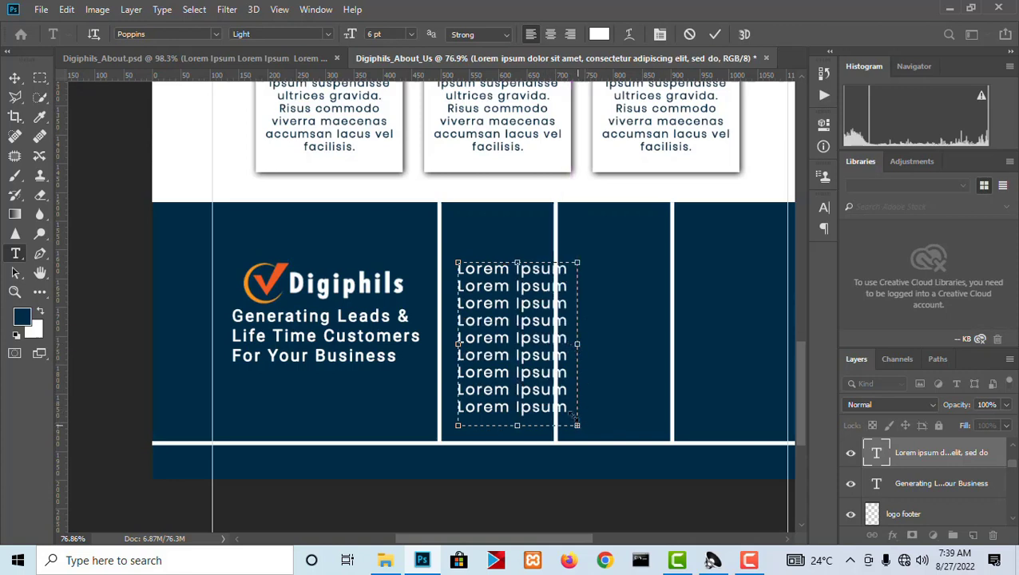
pyautogui.moveTo(570, 416); pyautogui.dragTo(556, 385)
pyautogui.moveTo(562, 328); pyautogui.dragTo(619, 328)
pyautogui.click(14, 78)
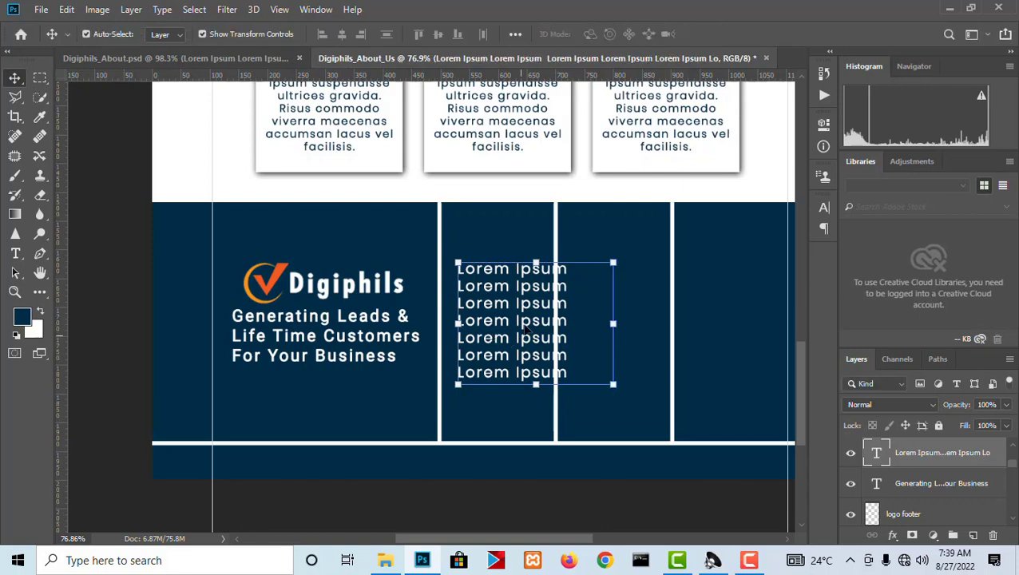
pyautogui.moveTo(519, 326); pyautogui.dragTo(504, 320)
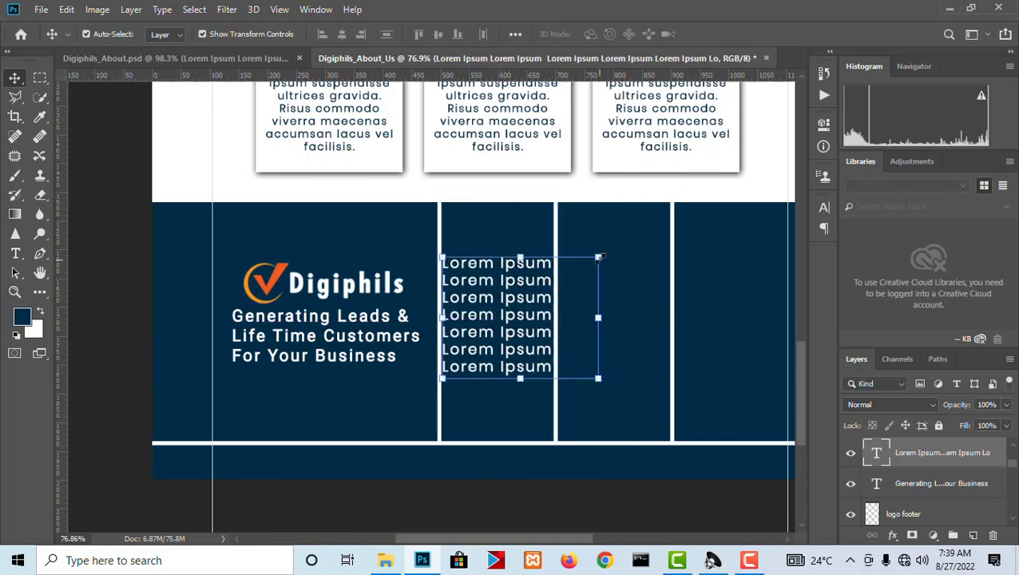
pyautogui.moveTo(597, 257); pyautogui.dragTo(577, 273)
# Duplicate the Lorem Ipsum list into the third and fourth footer columns.
pyautogui.moveTo(512, 304); pyautogui.dragTo(634, 322)
pyautogui.press('Return')
pyautogui.moveTo(637, 322); pyautogui.dragTo(738, 323)
# Select all three Lorem Ipsum lists, align their bottom edges, and move them up slightly together.
pyautogui.rightClick(630, 315)
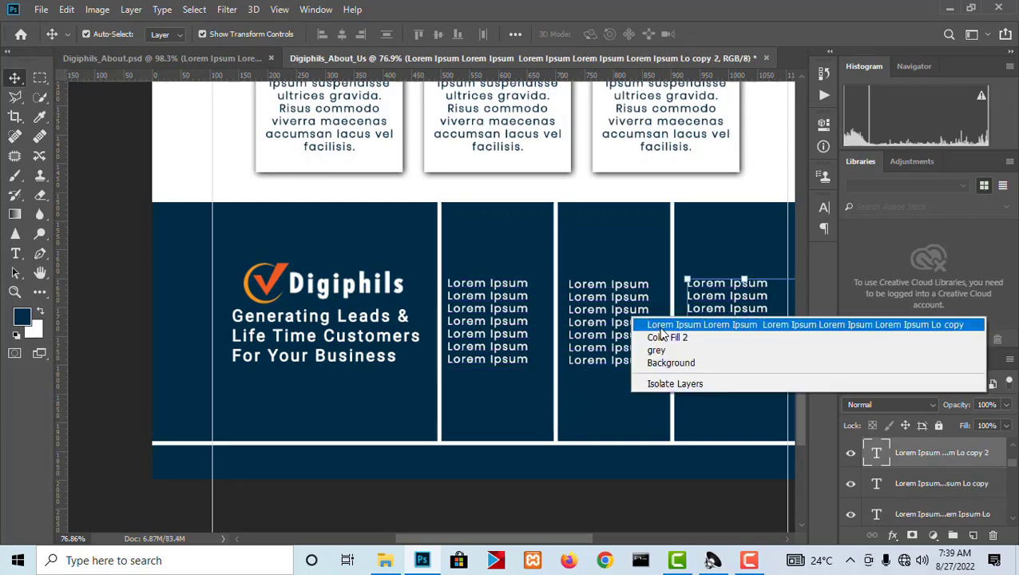
pyautogui.keyDown('shift'); pyautogui.click(643, 325); pyautogui.keyUp('shift')
pyautogui.rightClick(509, 302)
pyautogui.keyDown('shift'); pyautogui.click(527, 309); pyautogui.keyUp('shift')
pyautogui.scroll(-2, 523, 308)
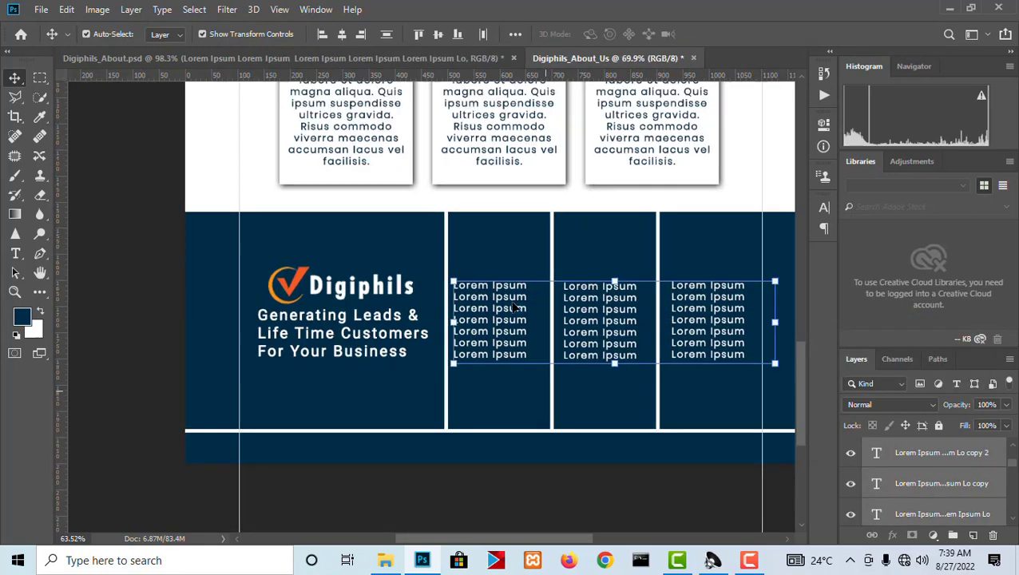
pyautogui.click(458, 36)
pyautogui.moveTo(597, 310); pyautogui.dragTo(597, 294)
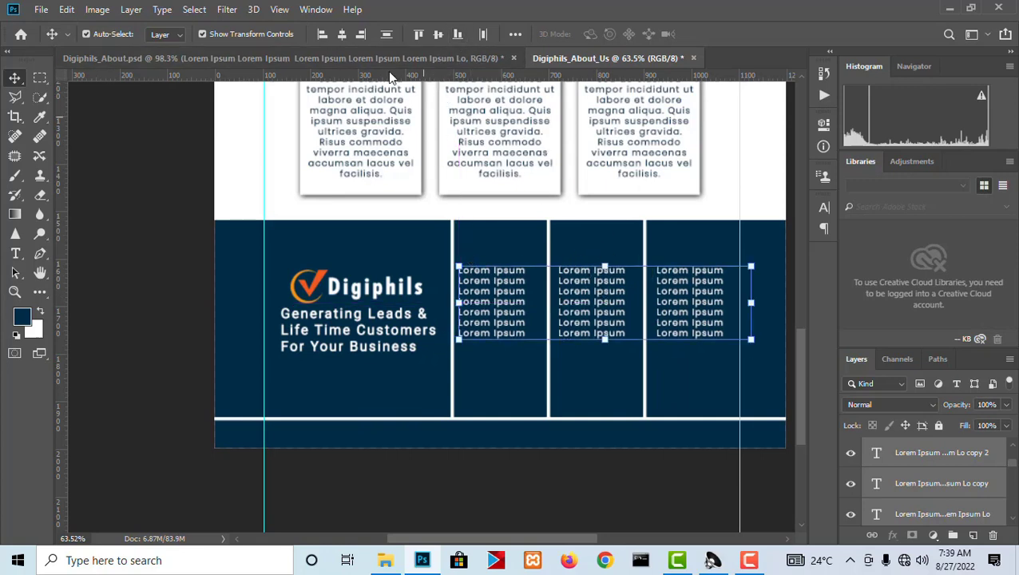
# Copy the QUICK LINKS heading text from the footer in Digiphils_About.psd, accepting the text layout change.
pyautogui.click(463, 57)
pyautogui.scroll(-3, 333, 259)
pyautogui.scroll(3, 548, 190)
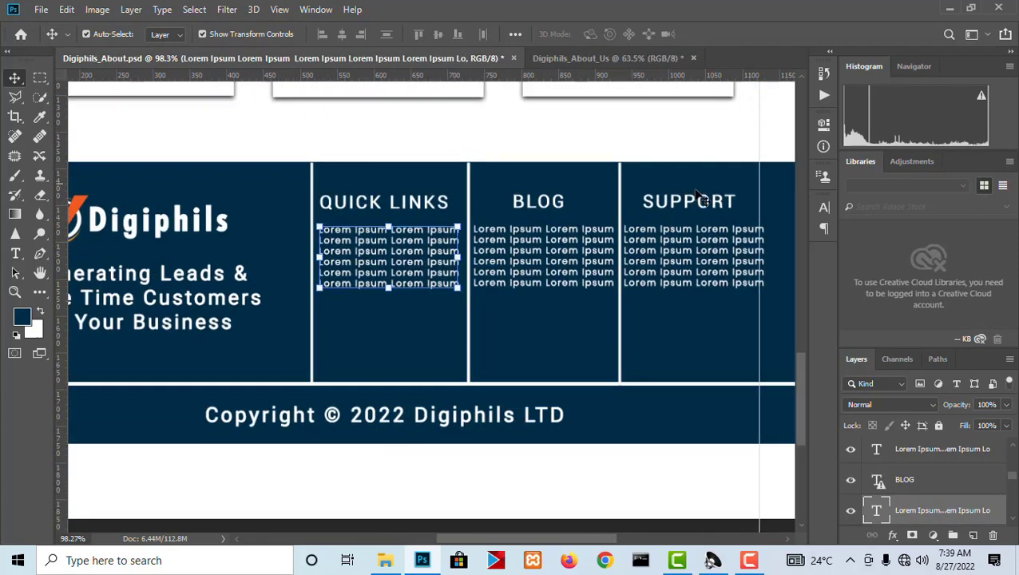
pyautogui.scroll(1, 697, 195)
pyautogui.click(389, 205)
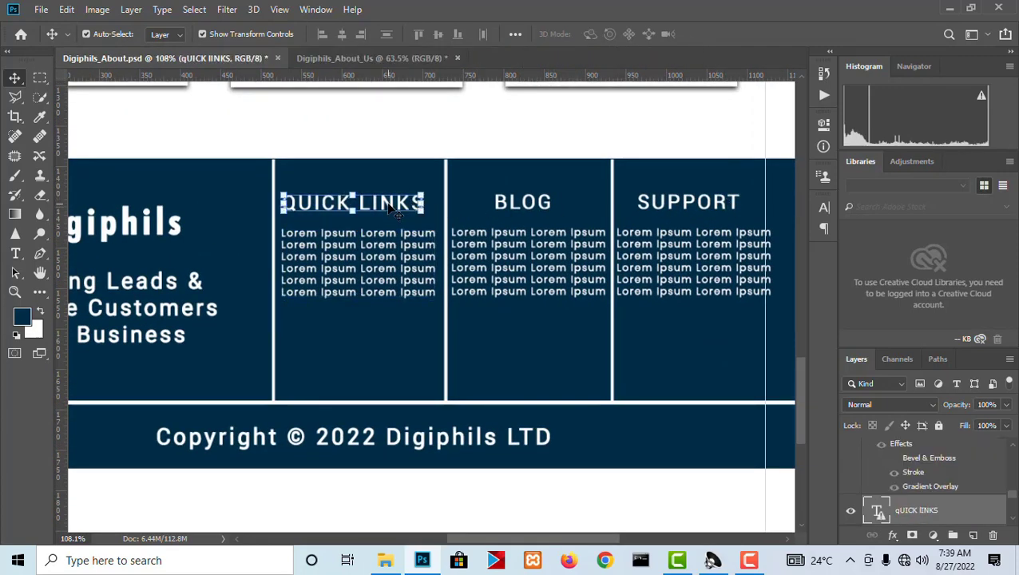
pyautogui.press('t')
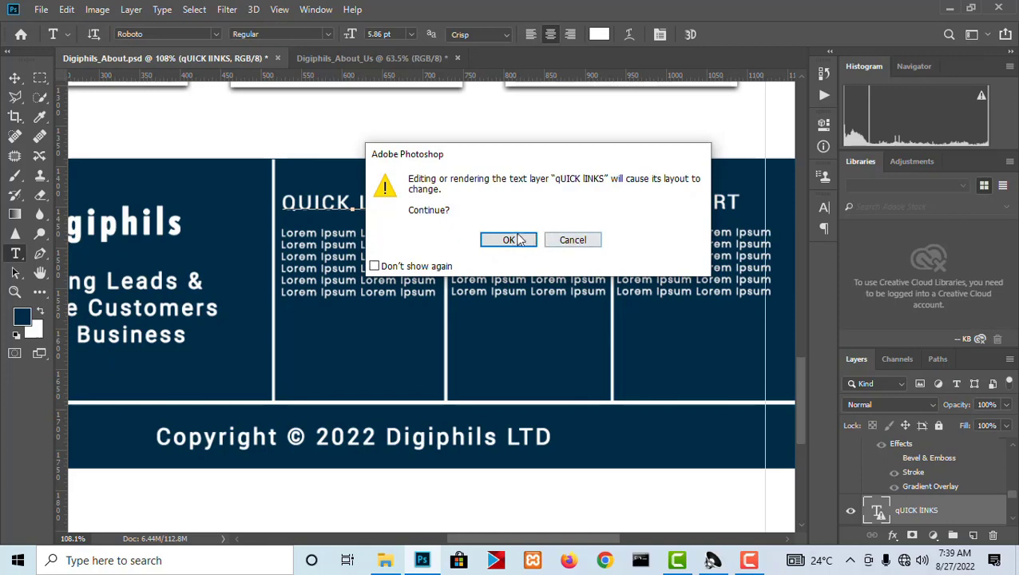
pyautogui.click(509, 239)
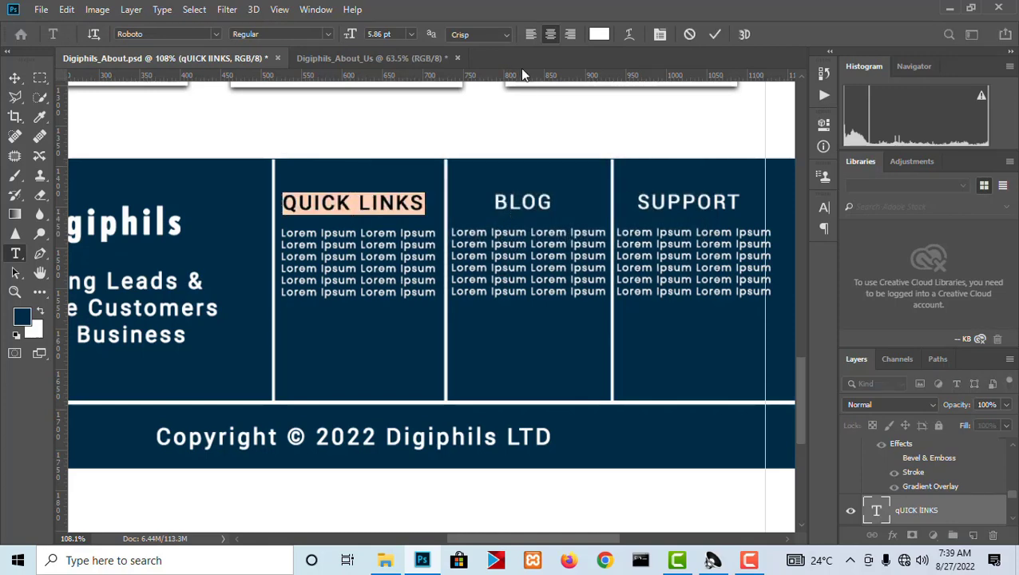
# Paste the copied QUICK LINKS heading as a new text layer above the second column's list in Digiphils_About_Us.
pyautogui.click(425, 58)
pyautogui.scroll(5, 477, 239)
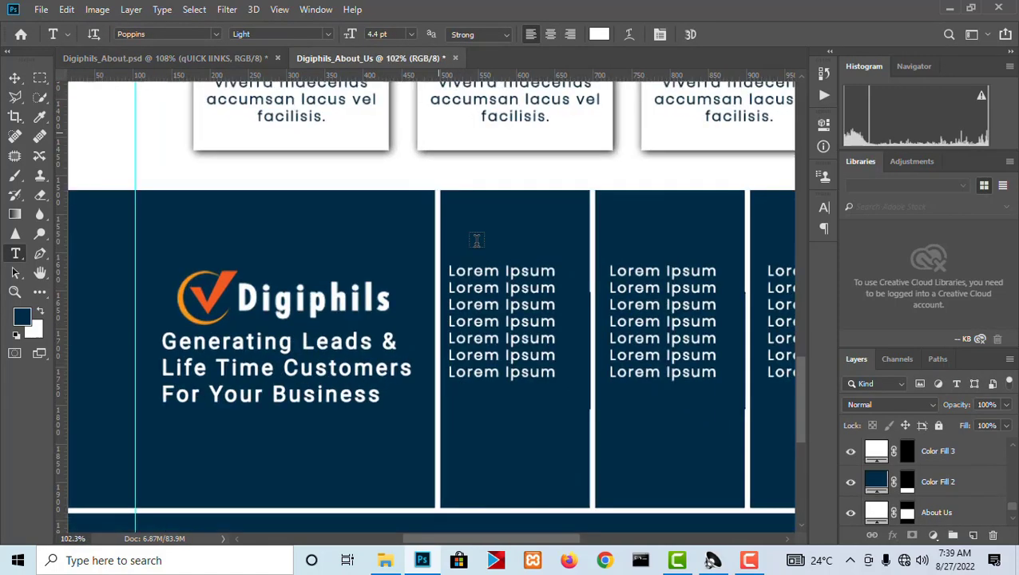
pyautogui.scroll(3, 477, 240)
pyautogui.click(465, 226)
pyautogui.hotkey('ctrl', 'v')
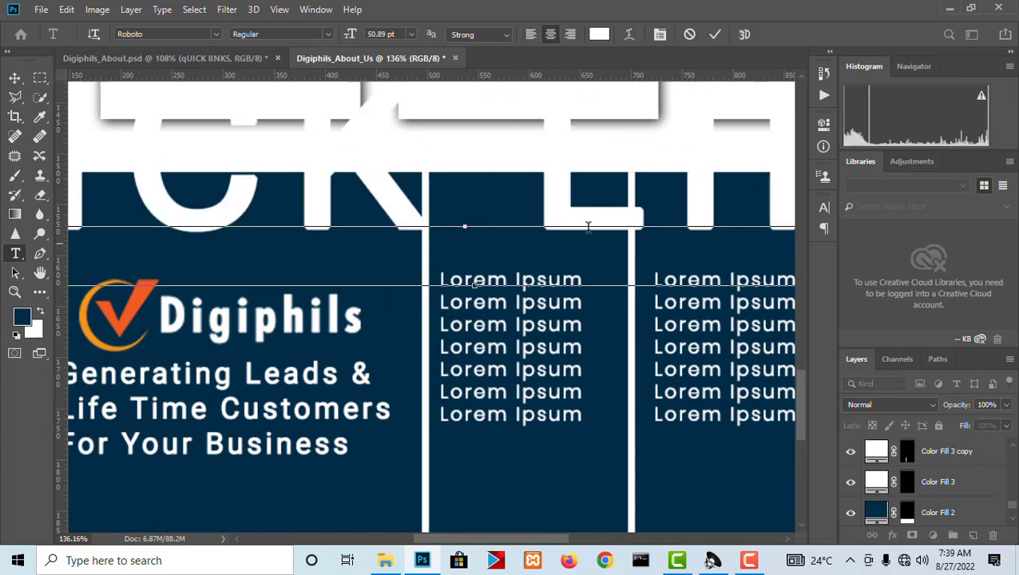
# Set the font size of the whole QUICK LINKS heading to 8 pt.
pyautogui.hotkey('ctrl', 'a')
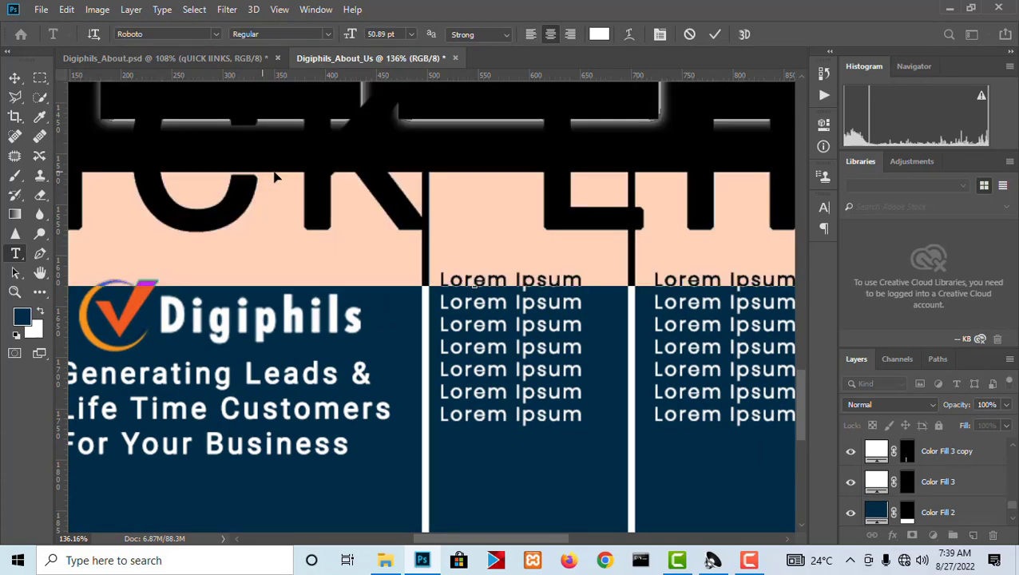
pyautogui.click(410, 34)
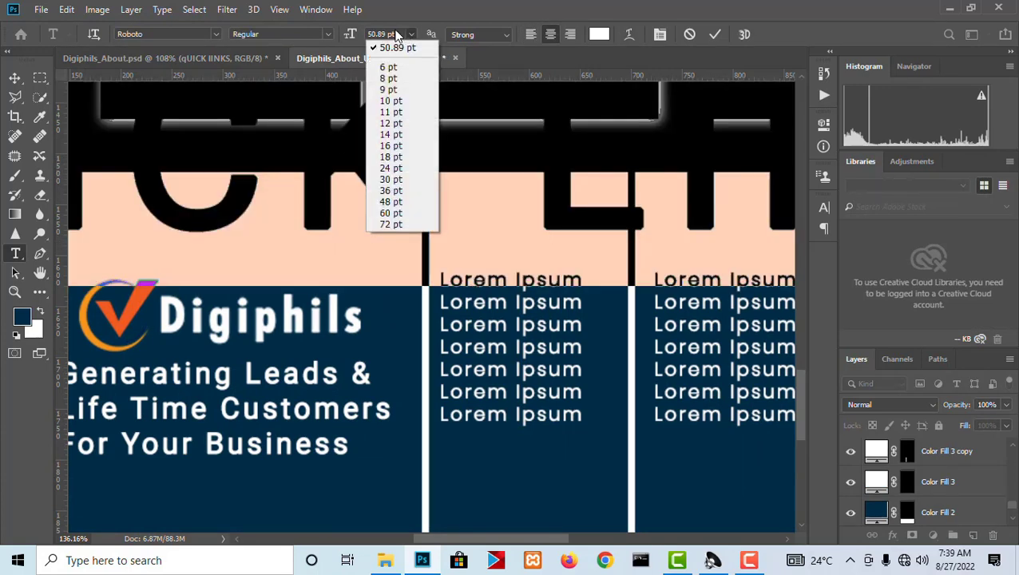
pyautogui.click(396, 33)
pyautogui.moveTo(395, 33); pyautogui.dragTo(351, 32)
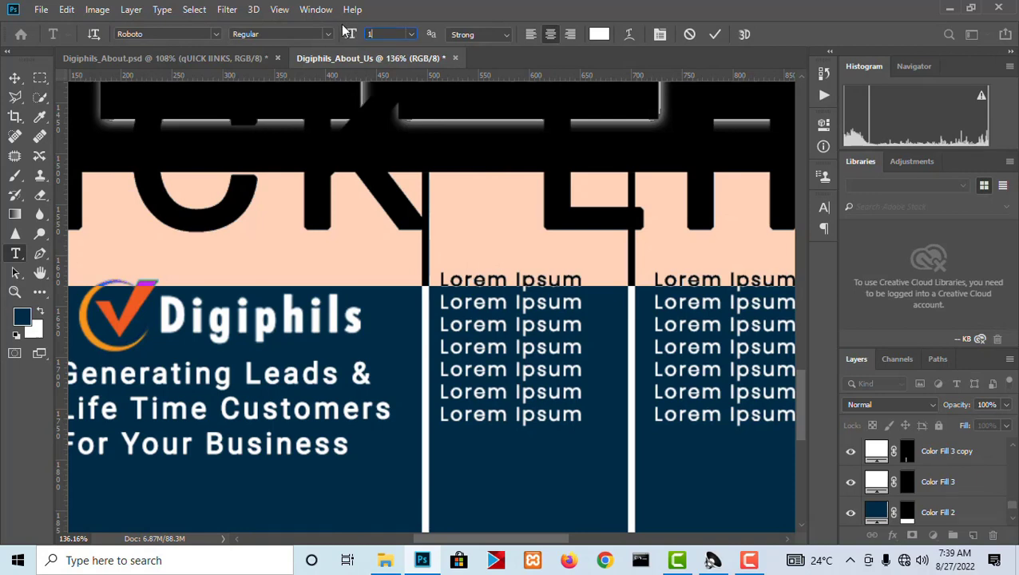
pyautogui.press('Return')
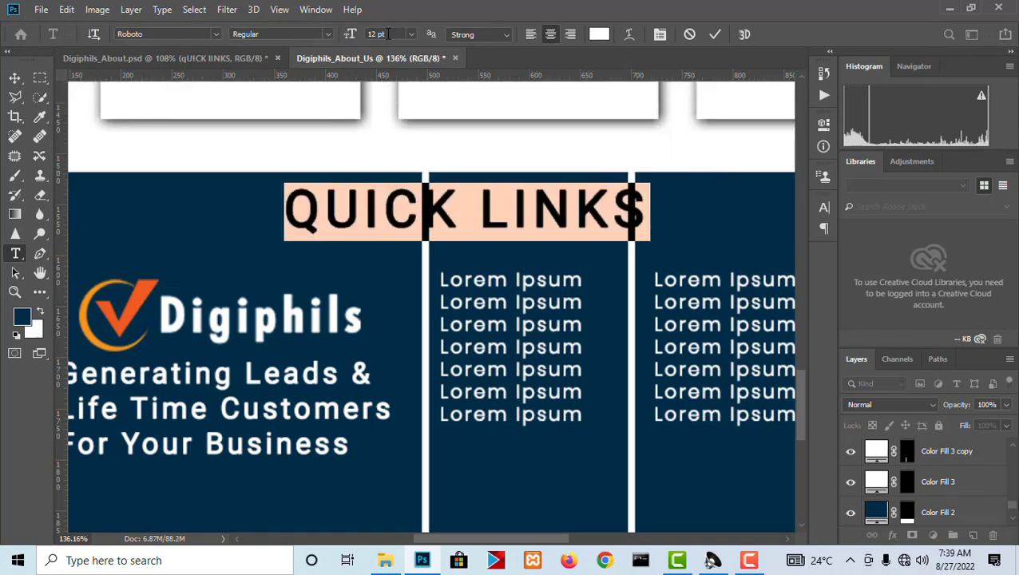
pyautogui.click(351, 34)
pyautogui.write('8')
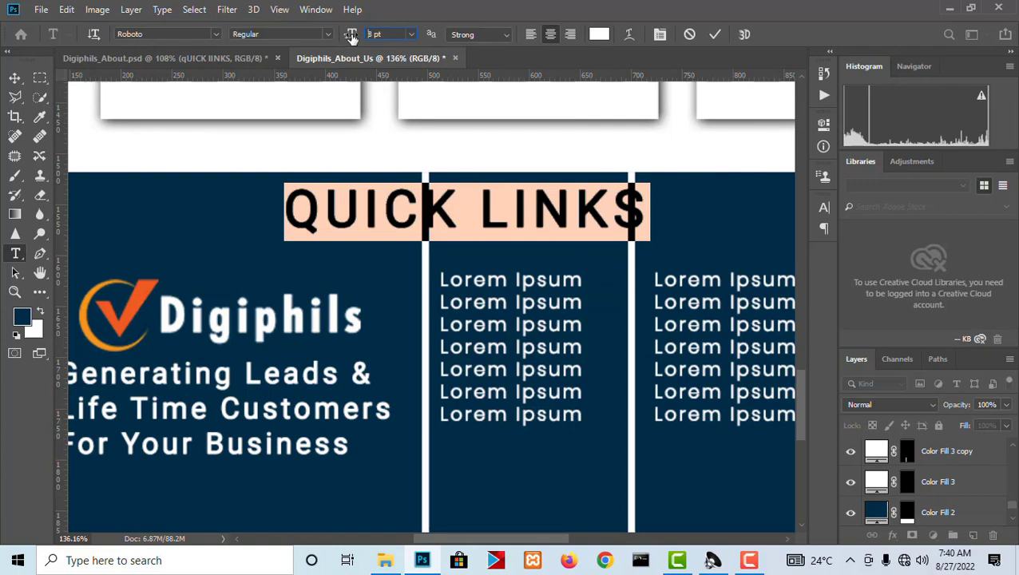
pyautogui.press('Return')
# Scale the QUICK LINKS heading to about 62% and place it directly above the list in the second footer column.
pyautogui.click(14, 77)
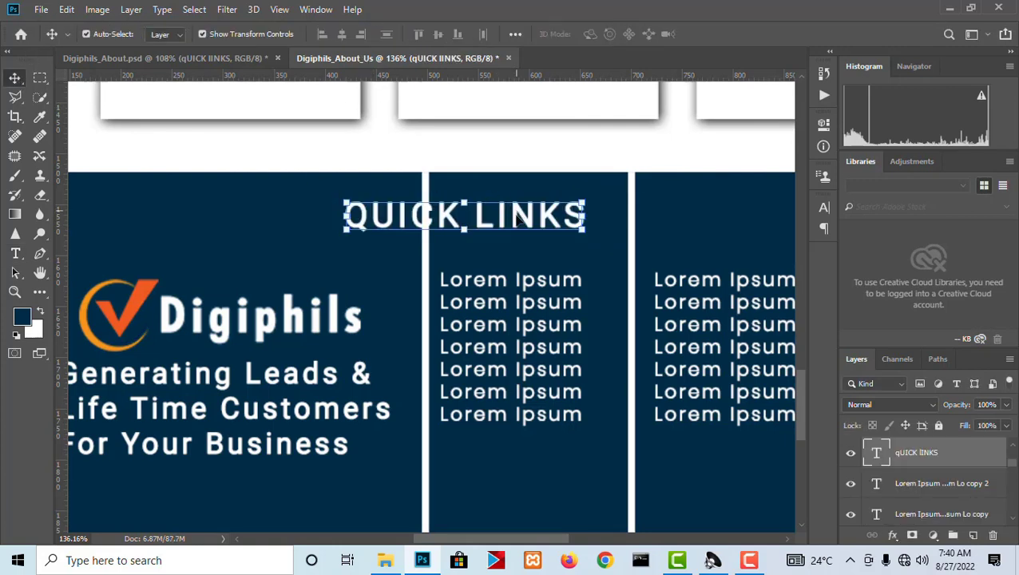
pyautogui.moveTo(571, 218); pyautogui.dragTo(568, 245)
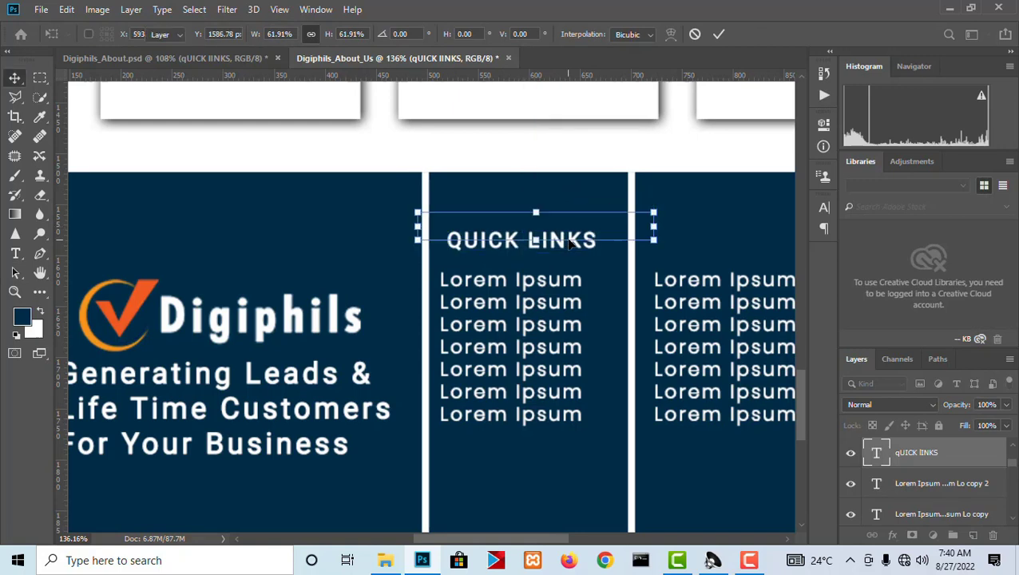
pyautogui.press('Return')
# Change the QUICK LINKS heading's font to Poppins Bold.
pyautogui.press('t')
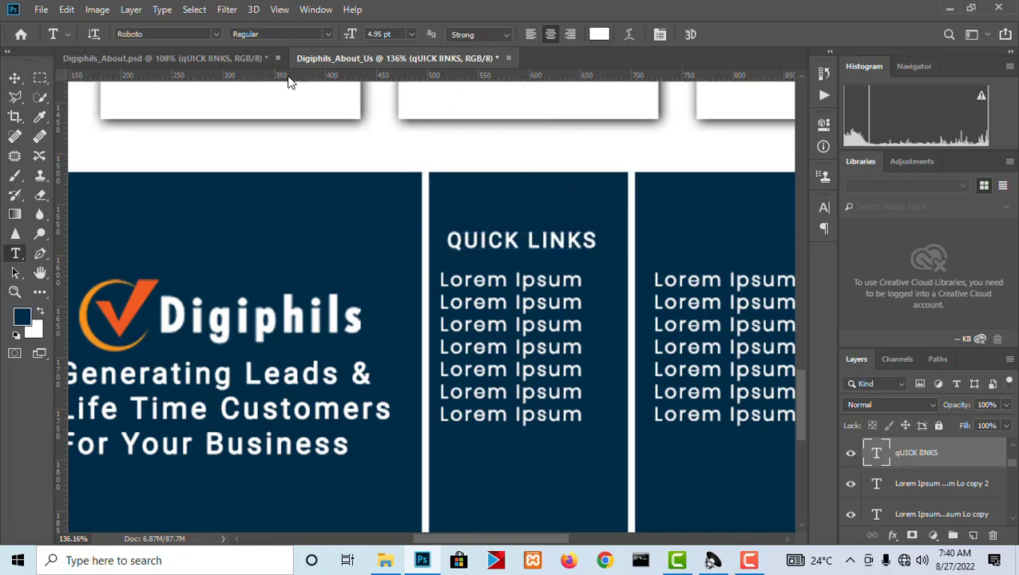
pyautogui.click(174, 33)
pyautogui.write('poppi')
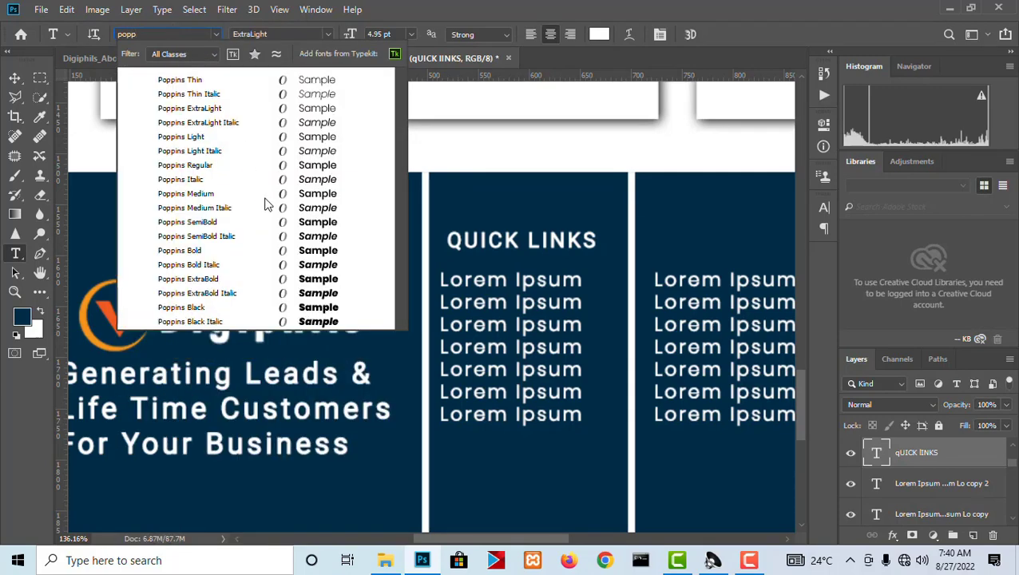
pyautogui.click(280, 253)
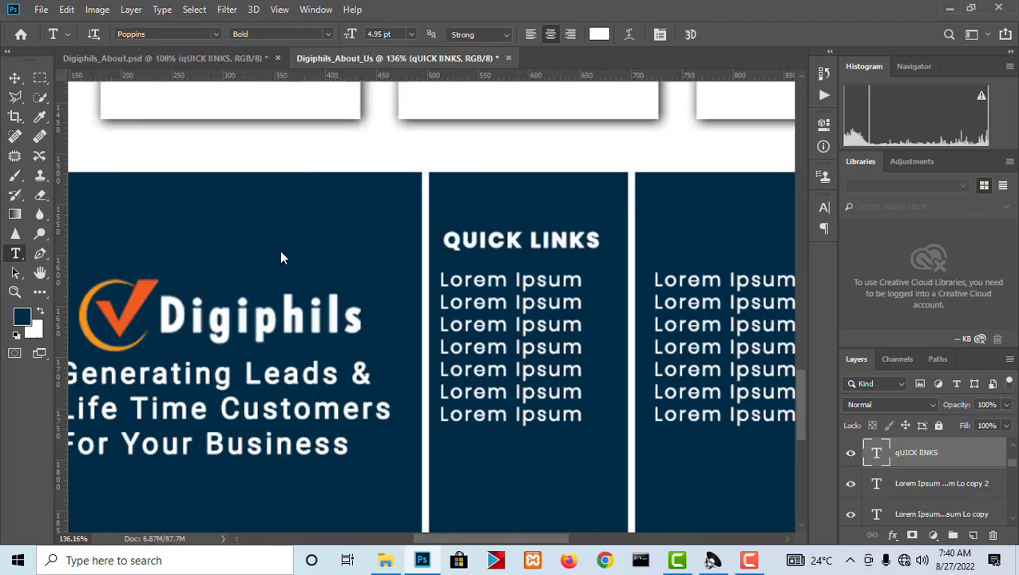
# Duplicate the QUICK LINKS heading above the lists in the third and fourth footer columns, checking the headings in Digiphils_About.psd.
pyautogui.click(14, 77)
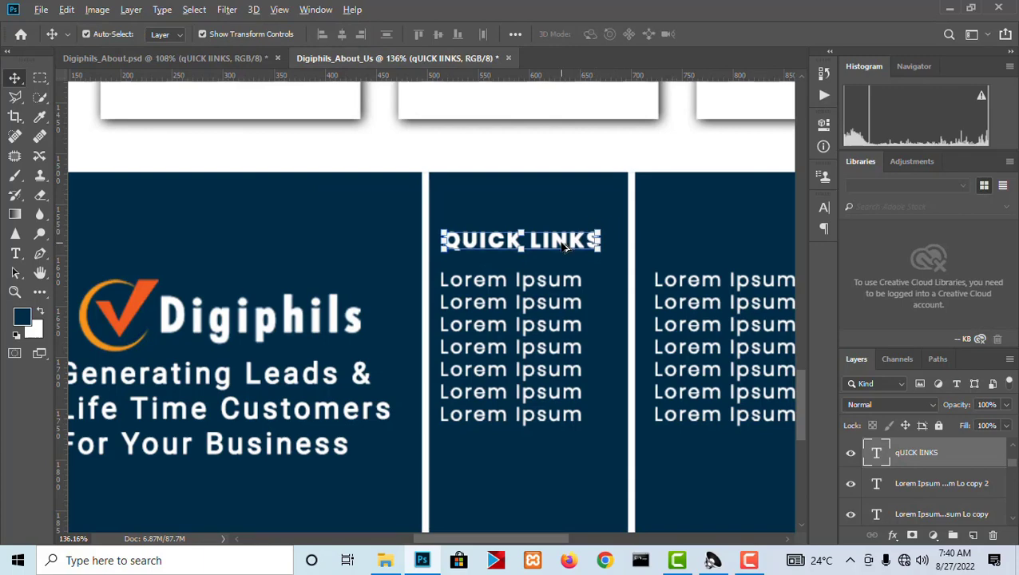
pyautogui.moveTo(553, 242); pyautogui.dragTo(789, 256)
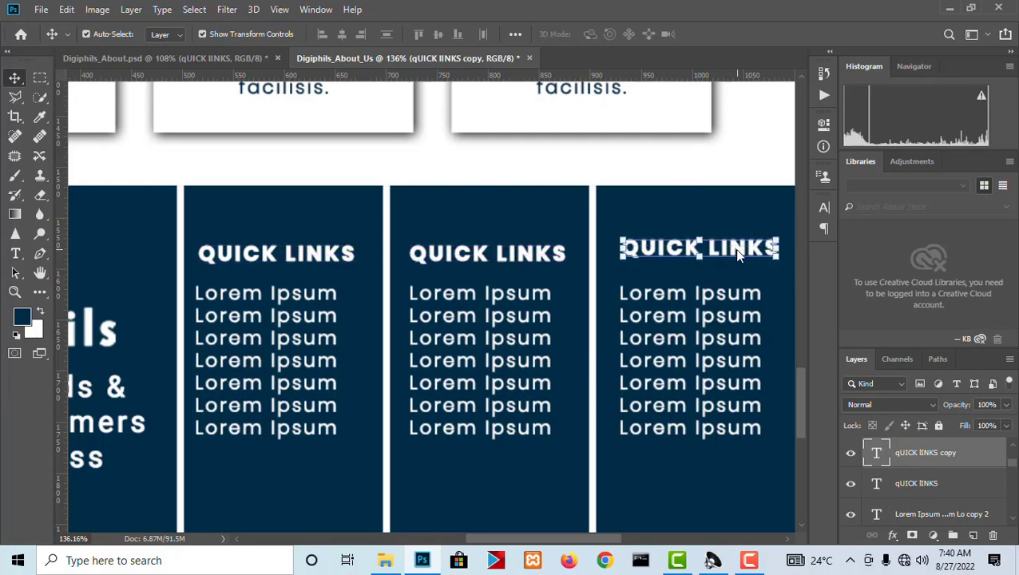
pyautogui.click(216, 56)
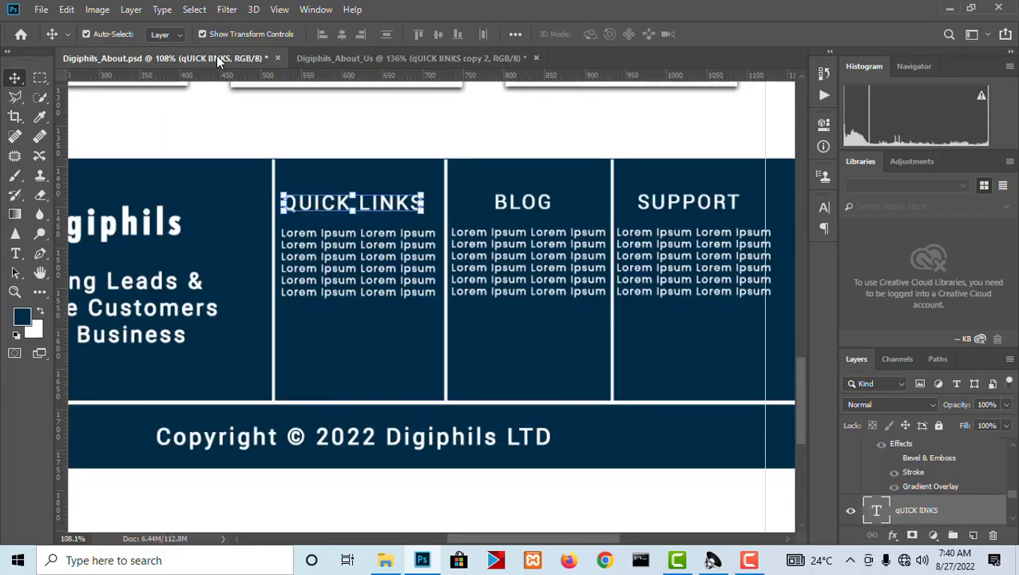
pyautogui.click(397, 58)
# Replace the text of the third footer column's heading with BLOG.
pyautogui.scroll(2, 531, 271)
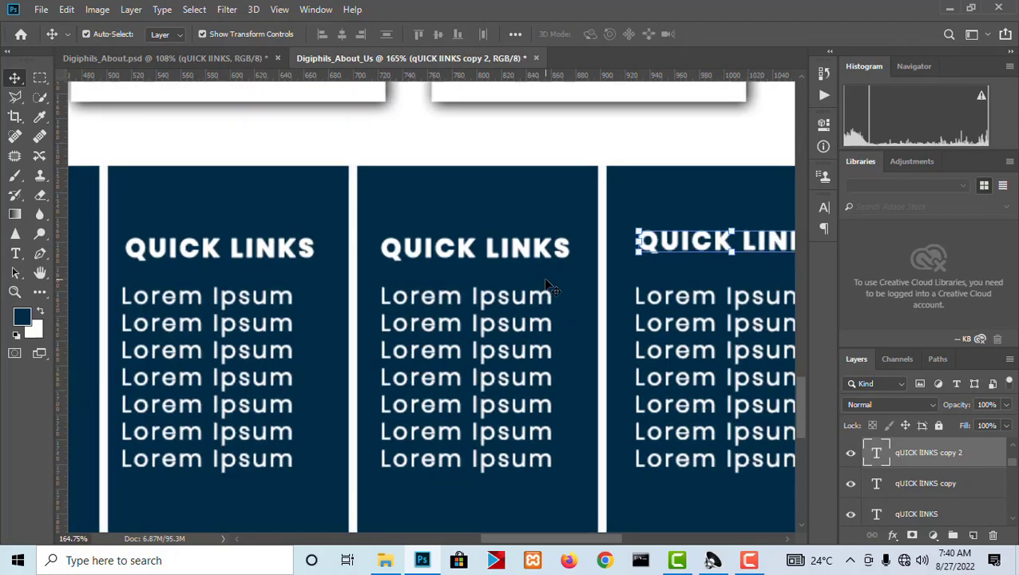
pyautogui.press('t')
pyautogui.click(459, 248)
pyautogui.click(459, 246)
pyautogui.hotkey('ctrl', 'a')
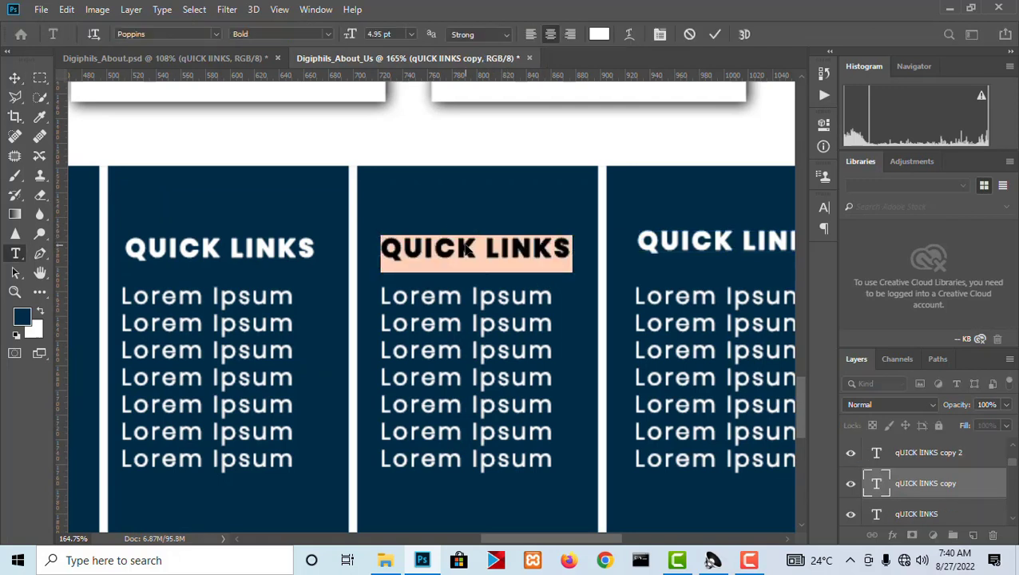
pyautogui.write('BO')
pyautogui.press('BackSpace')
pyautogui.write('LOG')
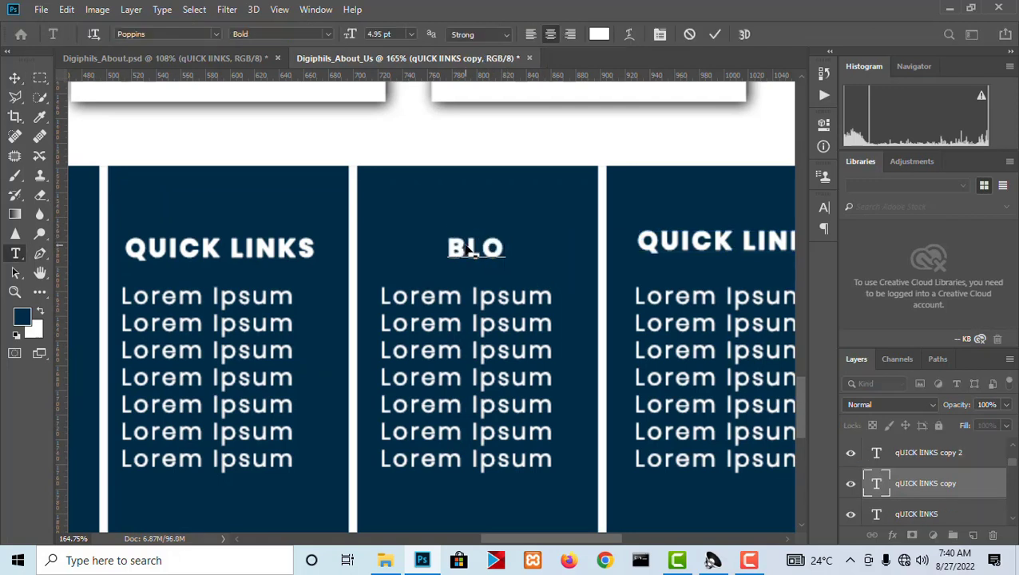
pyautogui.click(14, 78)
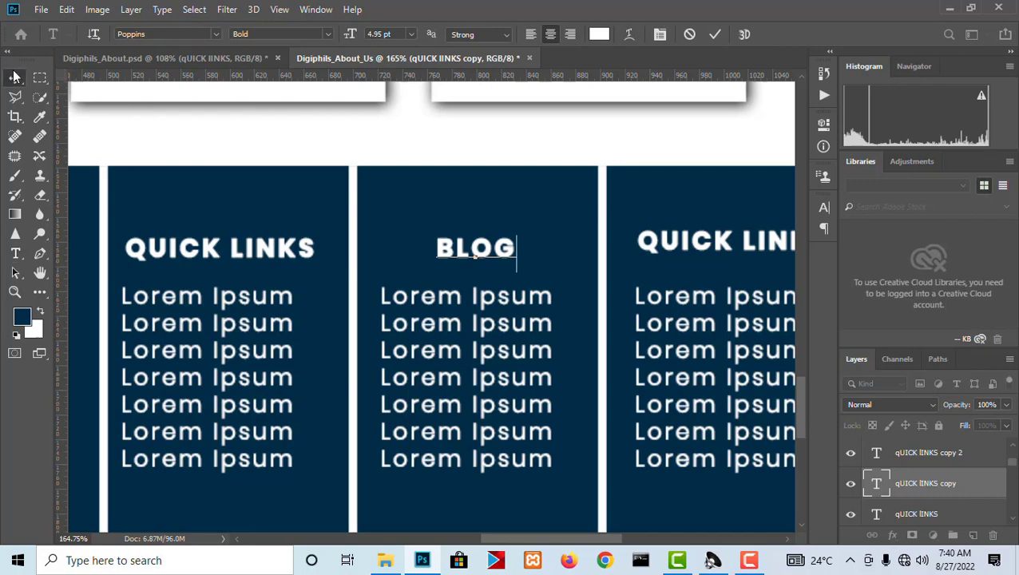
# Replace the text of the fourth footer column's heading with SUPPORT.
pyautogui.hotkey('alt', ']')
pyautogui.press('t')
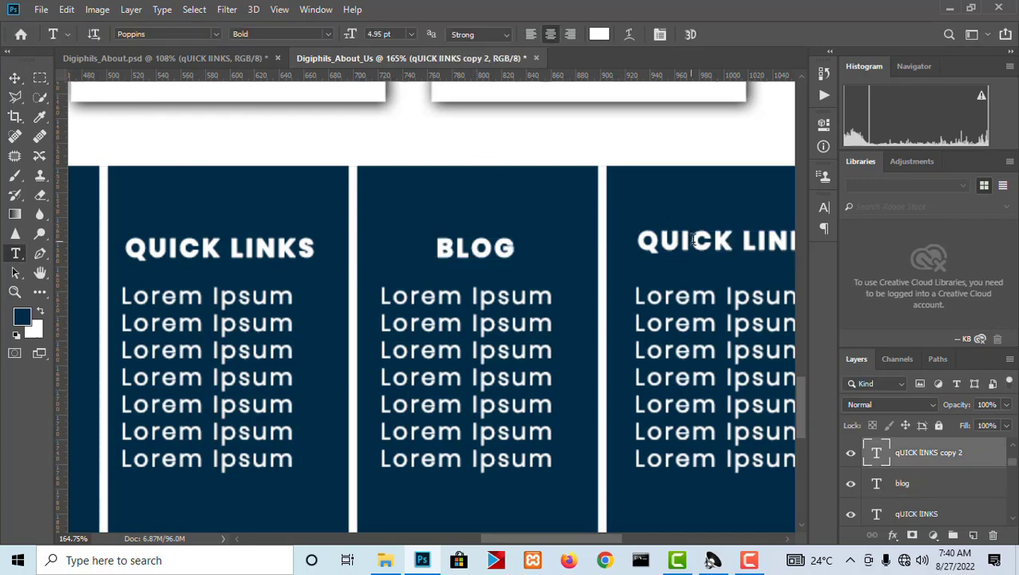
pyautogui.click(706, 246)
pyautogui.hotkey('ctrl', 'a')
pyautogui.write('SU')
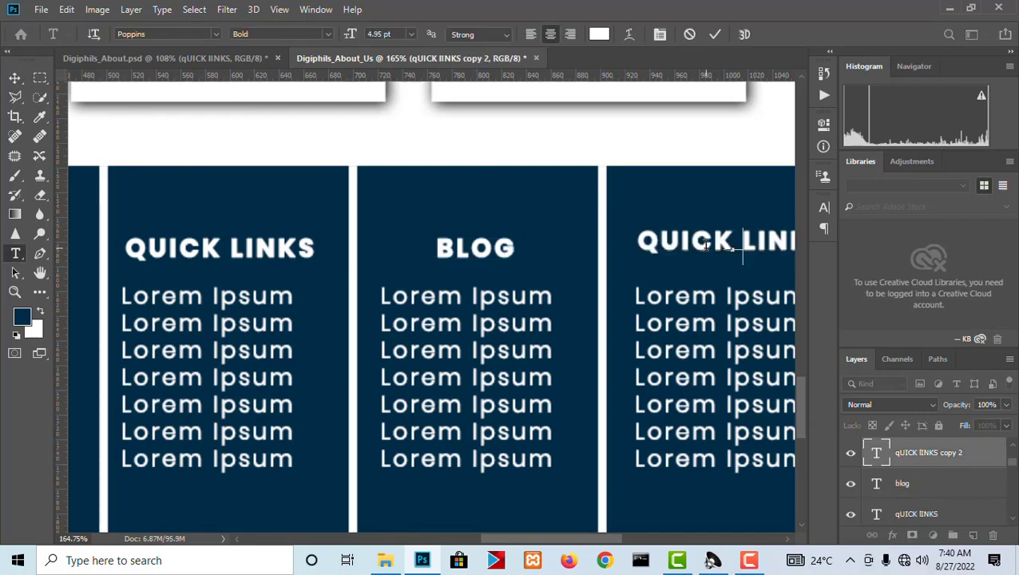
pyautogui.write('PPORT')
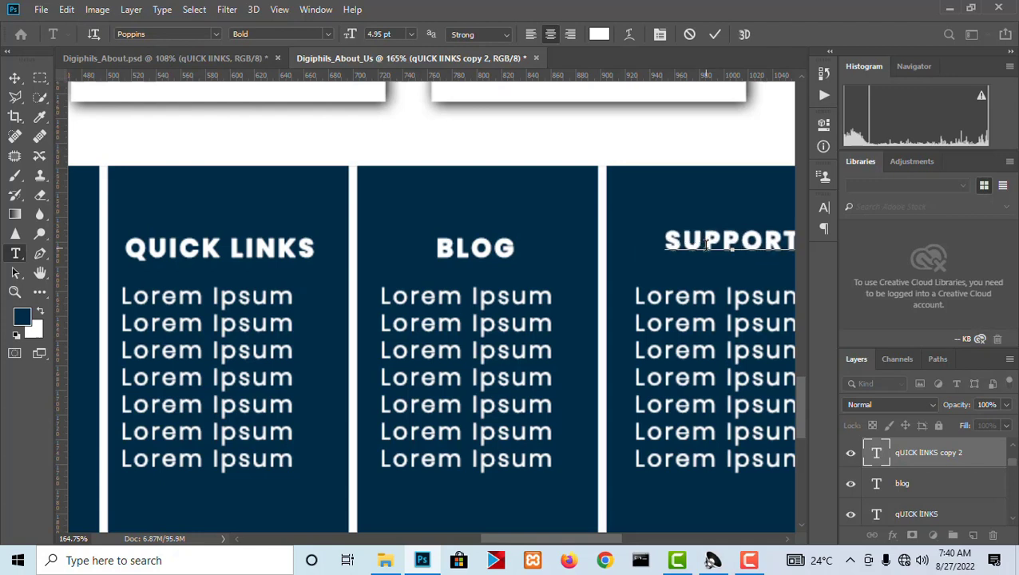
pyautogui.click(14, 78)
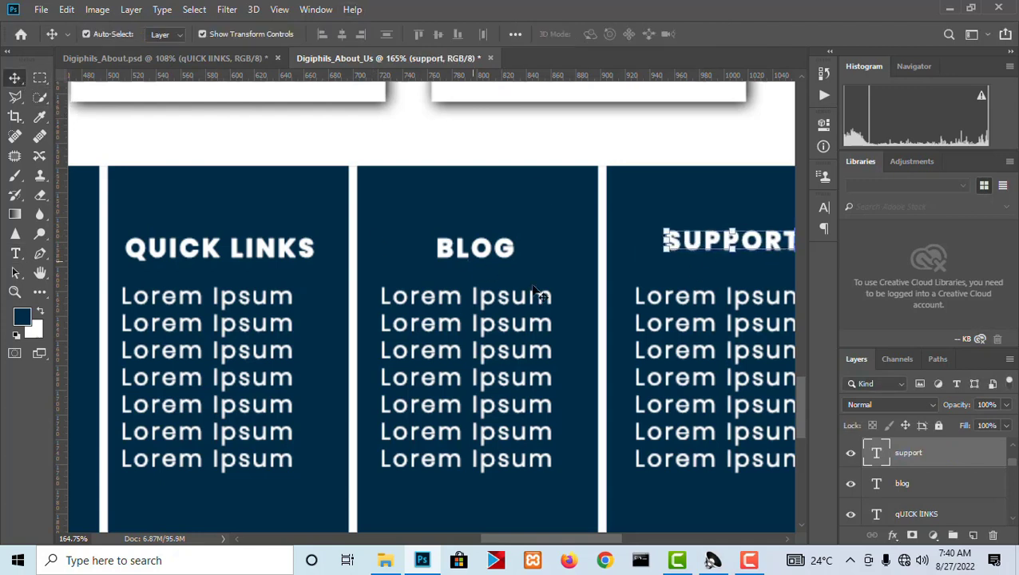
# Align the top edges of the QUICK LINKS, BLOG and SUPPORT headings.
pyautogui.keyDown('shift'); pyautogui.click(484, 266); pyautogui.keyUp('shift')
pyautogui.keyDown('shift'); pyautogui.click(275, 252); pyautogui.keyUp('shift')
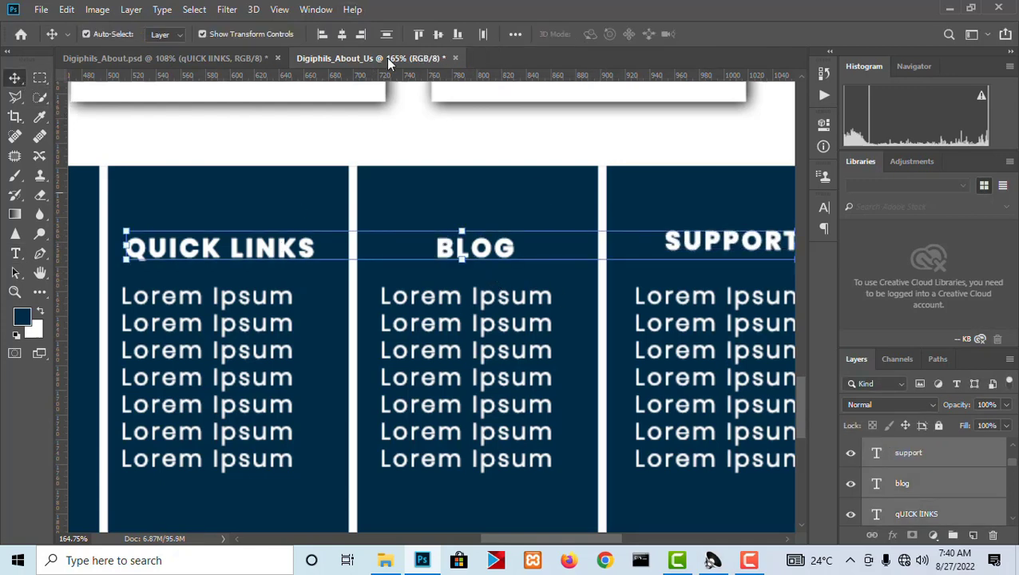
pyautogui.click(418, 34)
pyautogui.scroll(-4, 351, 163)
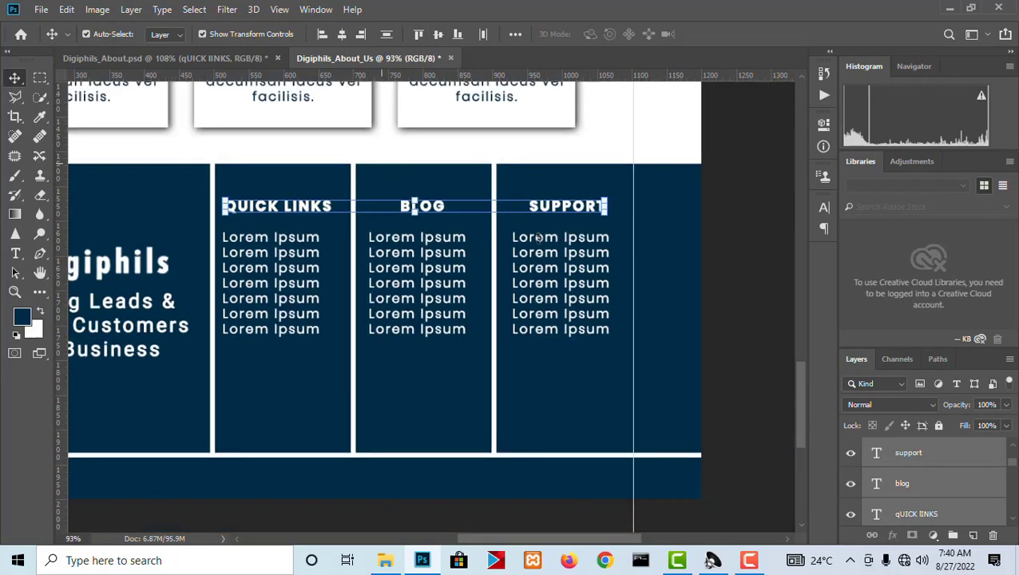
# Move the footer's horizontal white divider up about 80 px, to just below the Digiphils tagline.
pyautogui.click(692, 318)
pyautogui.scroll(-4, 695, 320)
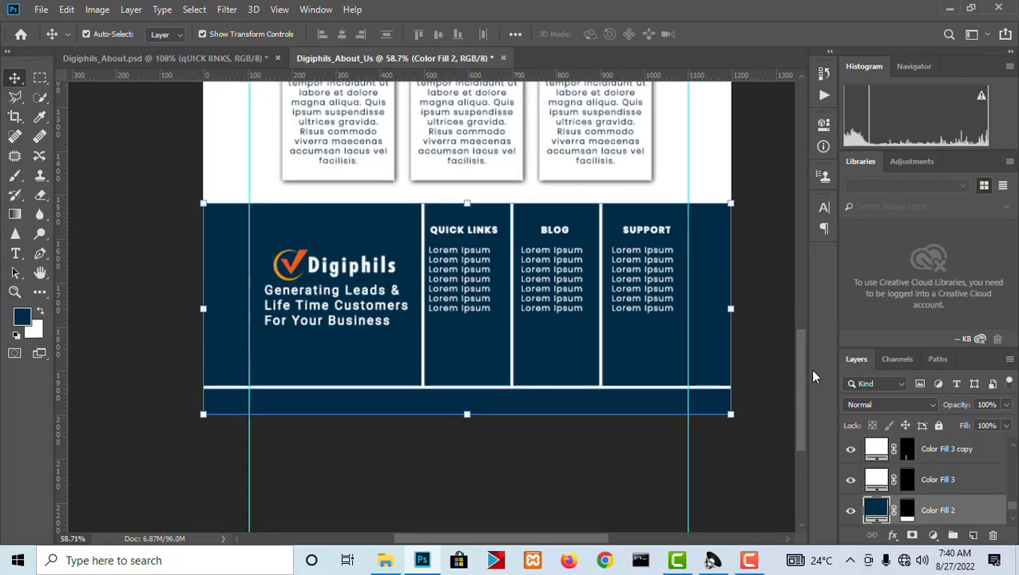
pyautogui.scroll(2, 554, 198)
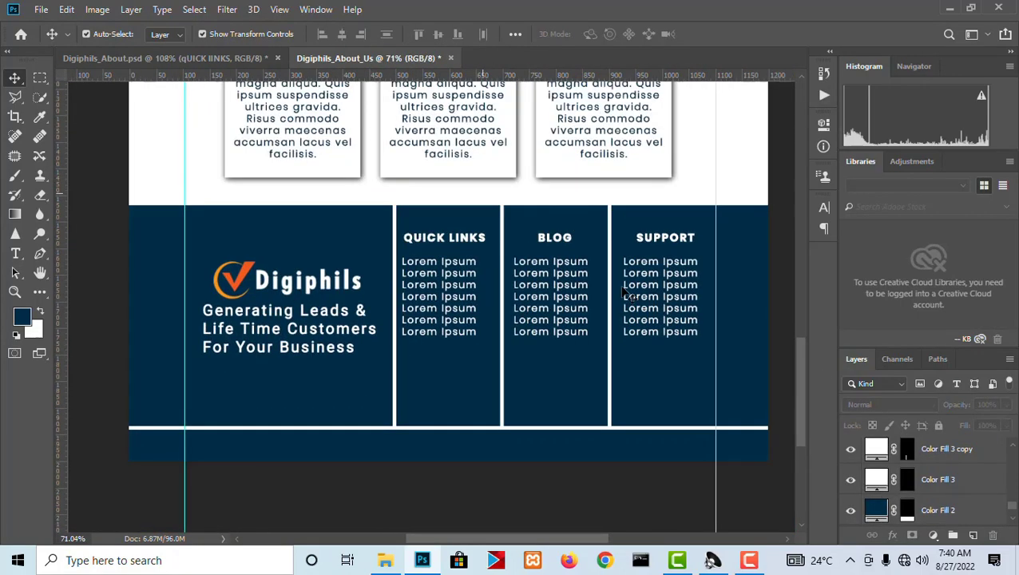
pyautogui.click(458, 429)
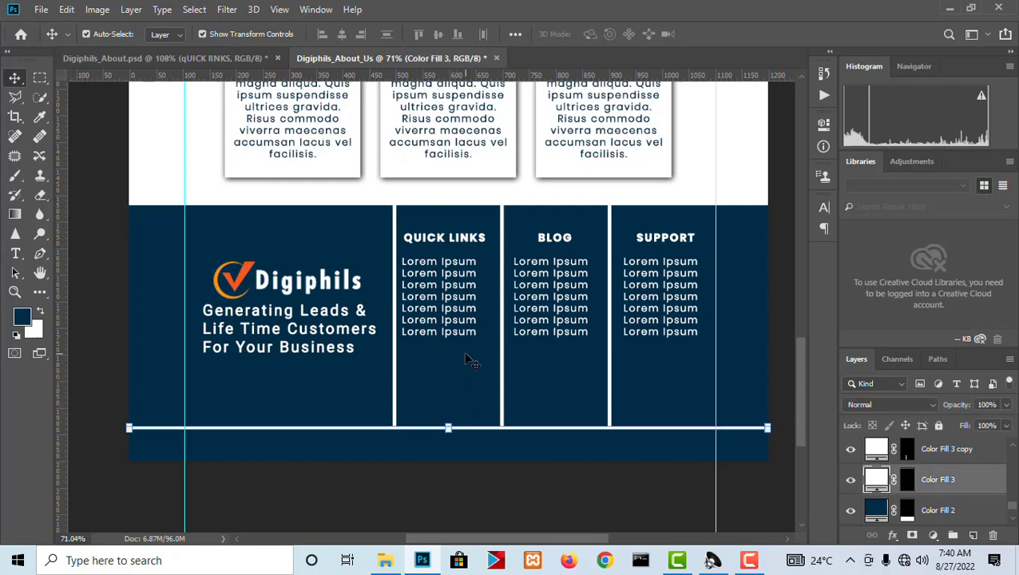
pyautogui.hotkey('shift', 'Up')
pyautogui.hotkey('shift', 'Up')
pyautogui.hotkey('shift', 'Up')
pyautogui.hotkey('shift', 'Up')
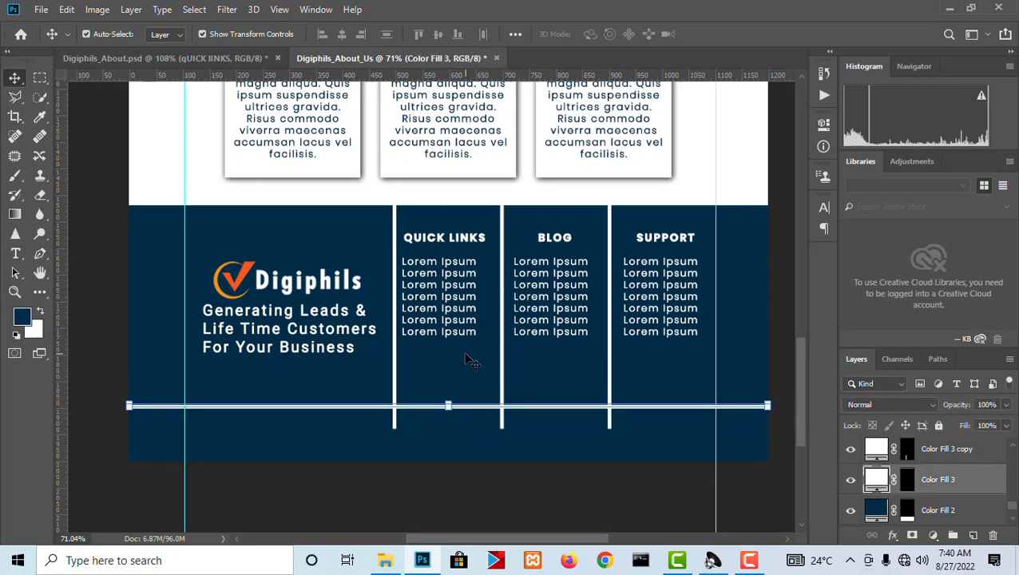
pyautogui.hotkey('shift', 'Up')
pyautogui.hotkey('shift', 'Up')
pyautogui.hotkey('shift', 'Up')
pyautogui.hotkey('shift', 'Up')
pyautogui.hotkey('shift', 'Up')
pyautogui.hotkey('shift', 'Up')
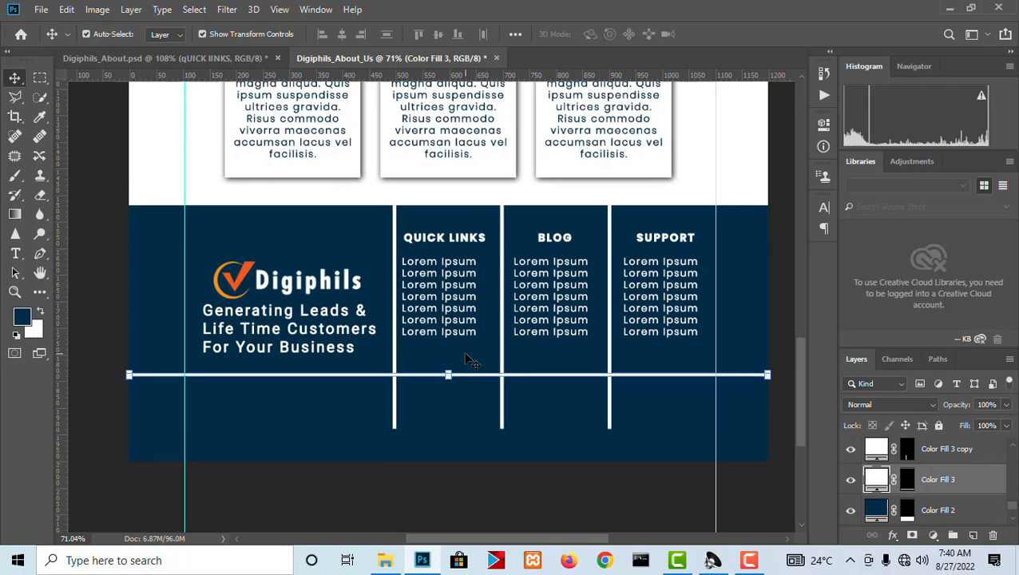
pyautogui.press('Up')
pyautogui.press('Up')
pyautogui.press('Up')
pyautogui.press('Up')
pyautogui.press('Up')
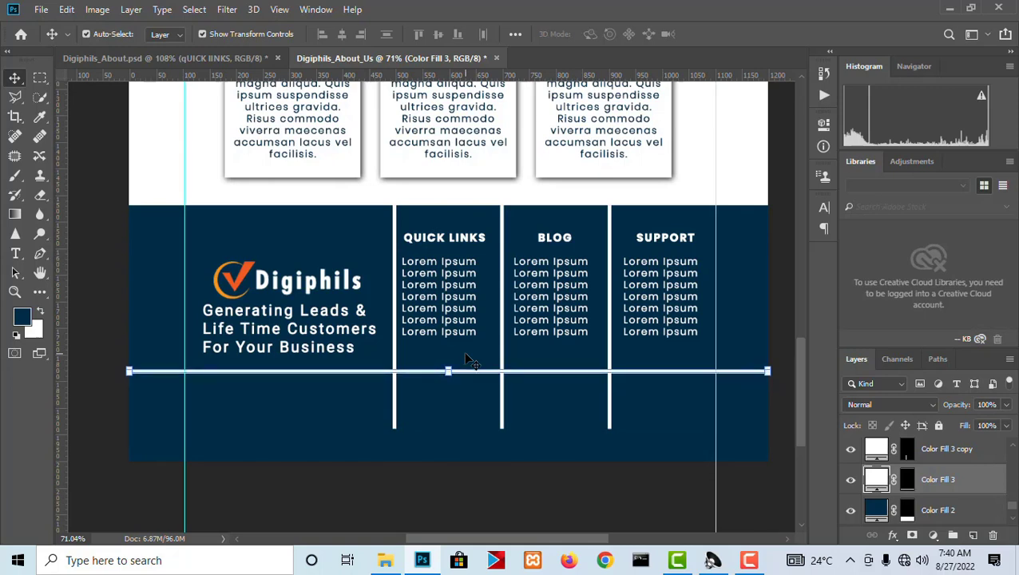
# Shorten the three vertical footer dividers together to about 74.5% of their height so they end at the horizontal divider.
pyautogui.click(395, 418)
pyautogui.keyDown('shift'); pyautogui.click(502, 415); pyautogui.keyUp('shift')
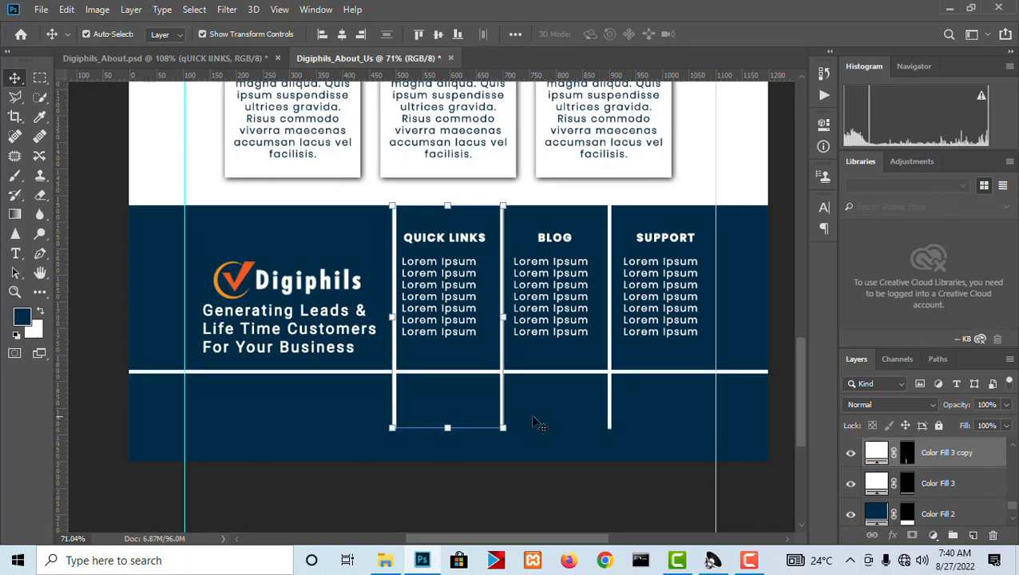
pyautogui.keyDown('shift'); pyautogui.click(610, 410); pyautogui.keyUp('shift')
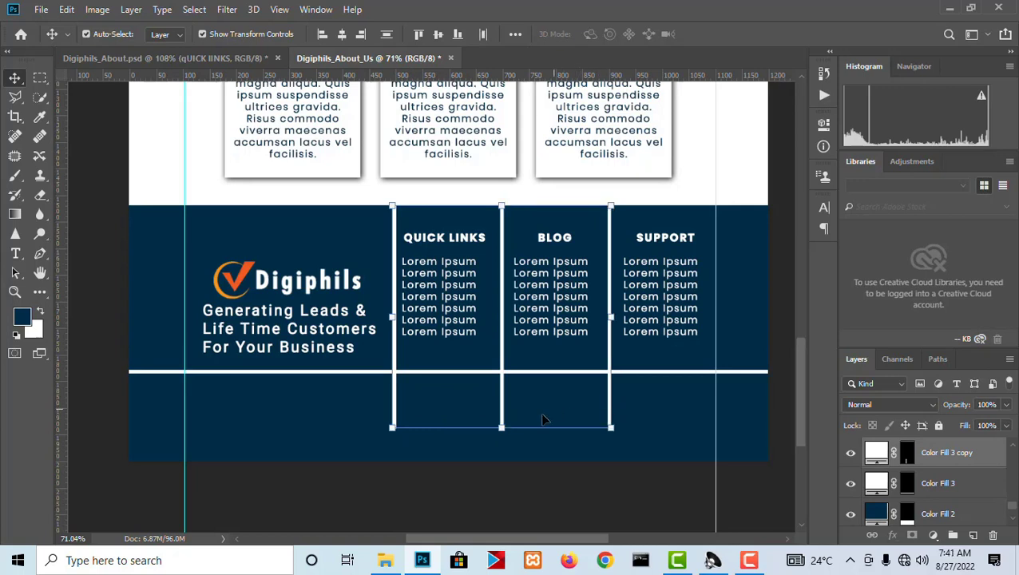
pyautogui.moveTo(500, 429); pyautogui.dragTo(498, 371)
pyautogui.hotkey('ctrl', 'z')
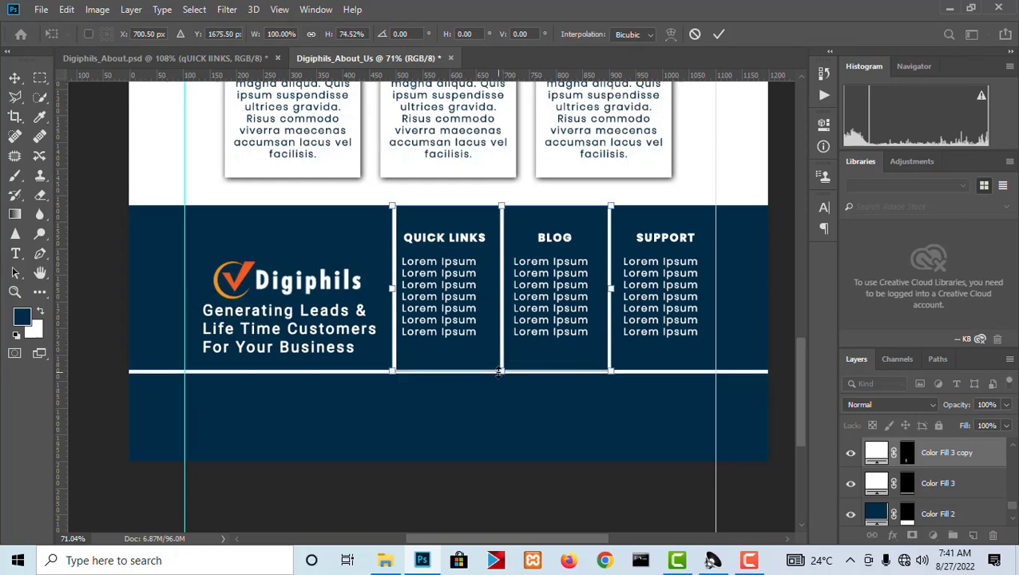
pyautogui.press('Return')
pyautogui.click(512, 427)
pyautogui.scroll(-4, 512, 423)
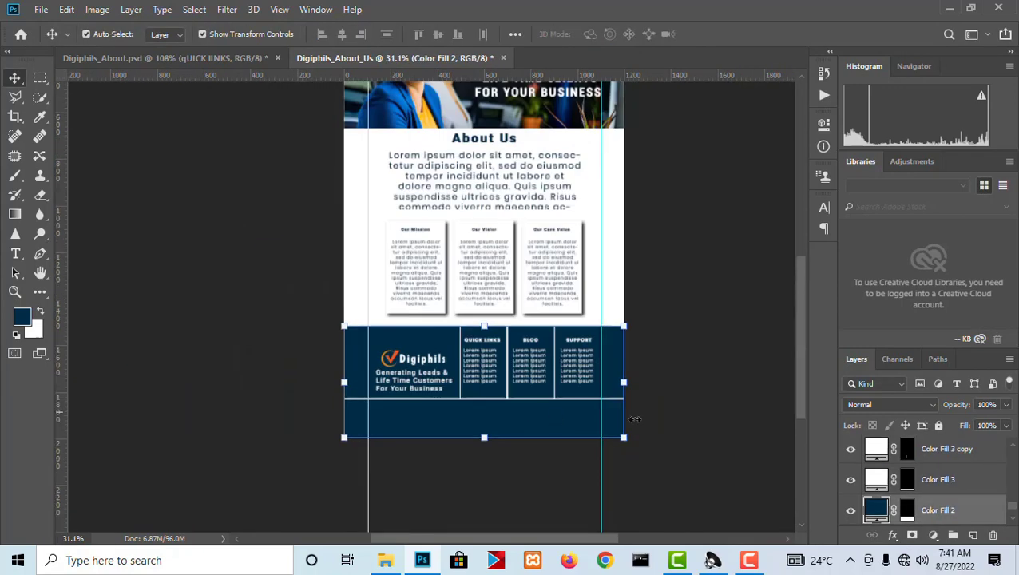
pyautogui.click(658, 384)
pyautogui.scroll(3, 478, 423)
pyautogui.scroll(1, 488, 425)
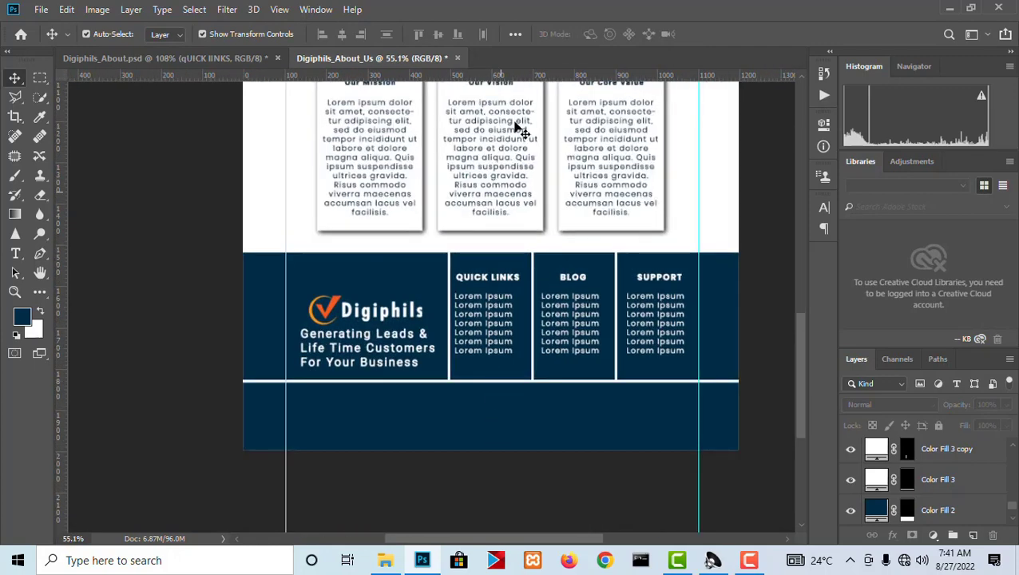
# Copy the whole "Copyright © 2022 Digiphils LTD" text from the footer of Digiphils_About.psd and return to Digiphils_About_Us.
pyautogui.click(256, 58)
pyautogui.scroll(-2, 424, 425)
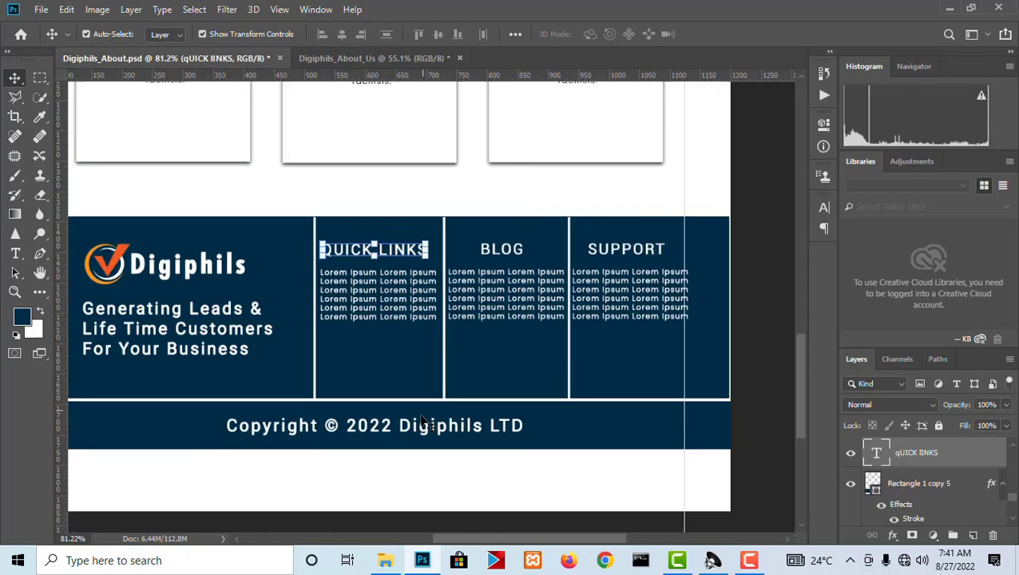
pyautogui.scroll(1, 432, 425)
pyautogui.press('t')
pyautogui.click(396, 427)
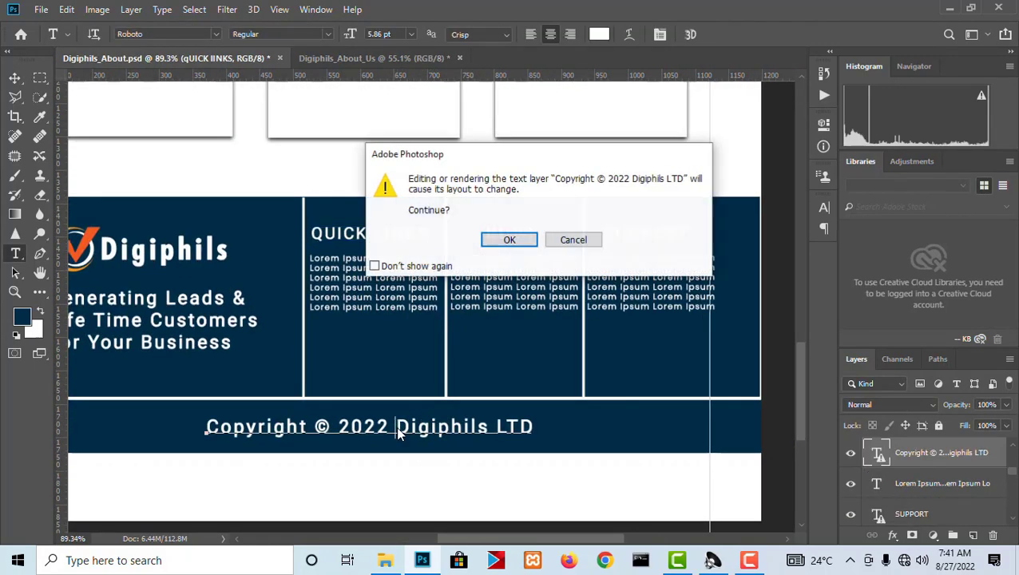
pyautogui.click(509, 241)
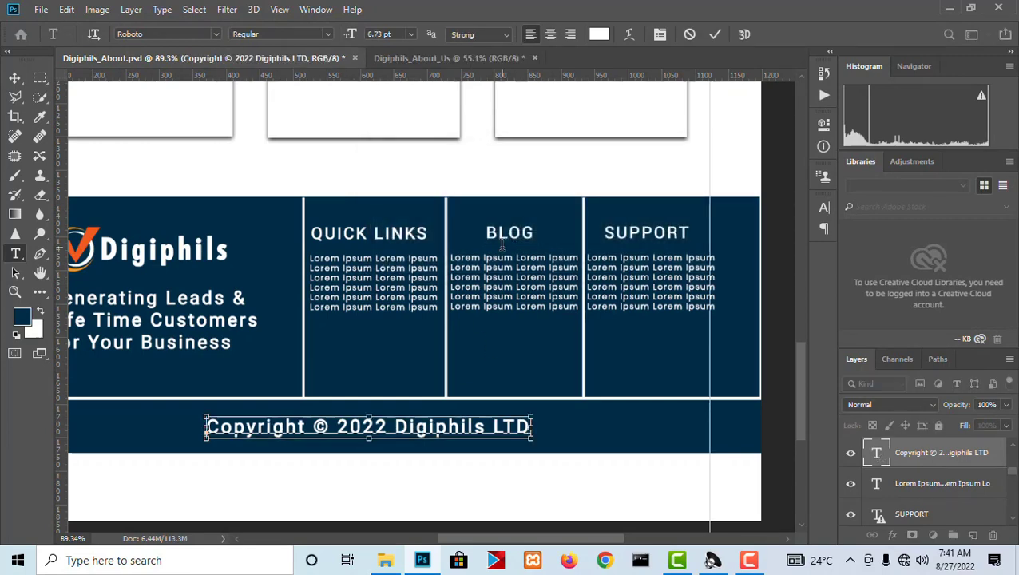
pyautogui.hotkey('ctrl', 'a')
pyautogui.hotkey('ctrl', 'c')
pyautogui.click(499, 61)
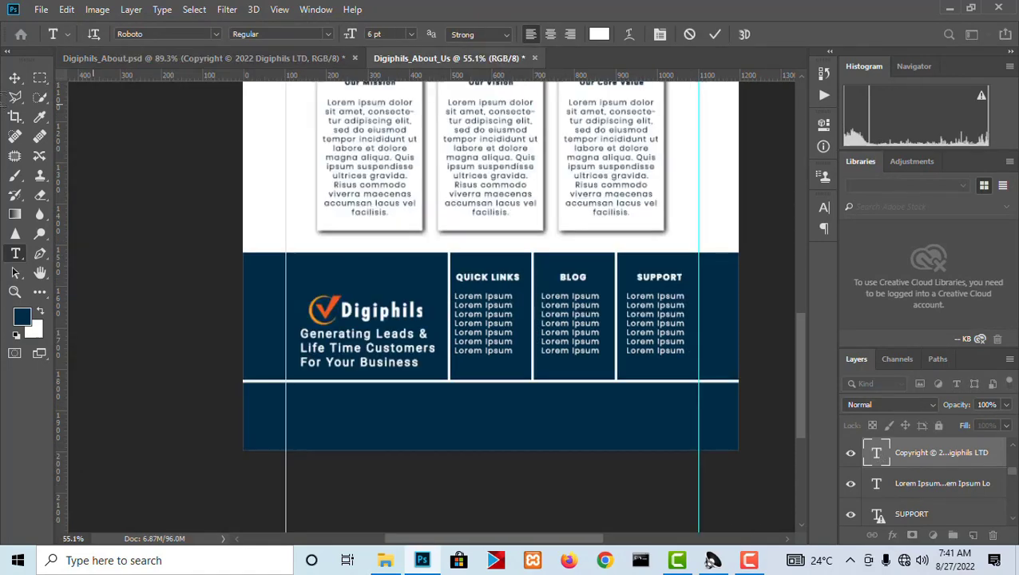
# Paste the copied copyright line as a new text layer in the strip below the footer's horizontal divider.
pyautogui.press('v')
pyautogui.scroll(3, 481, 460)
pyautogui.press('t')
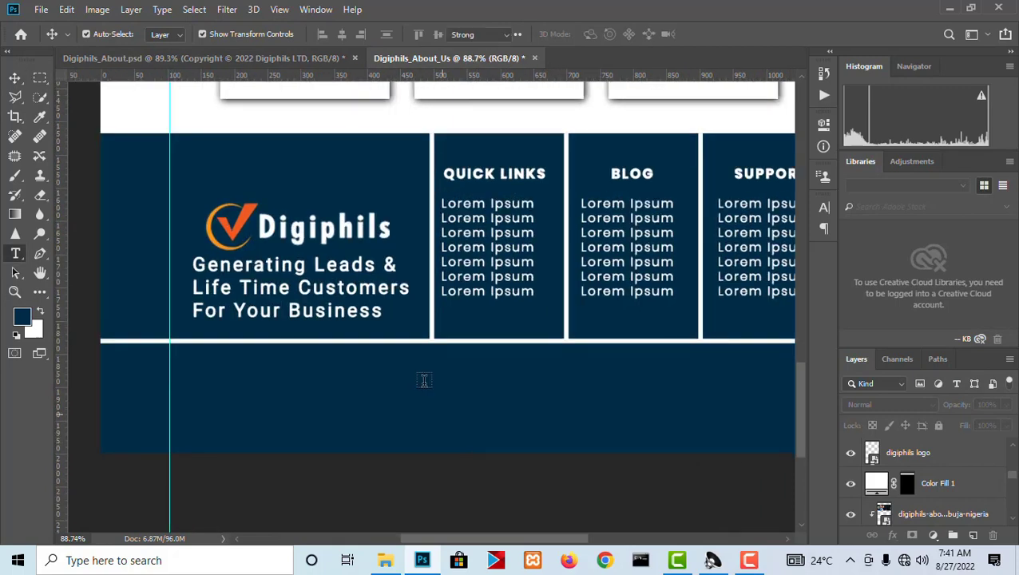
pyautogui.click(339, 390)
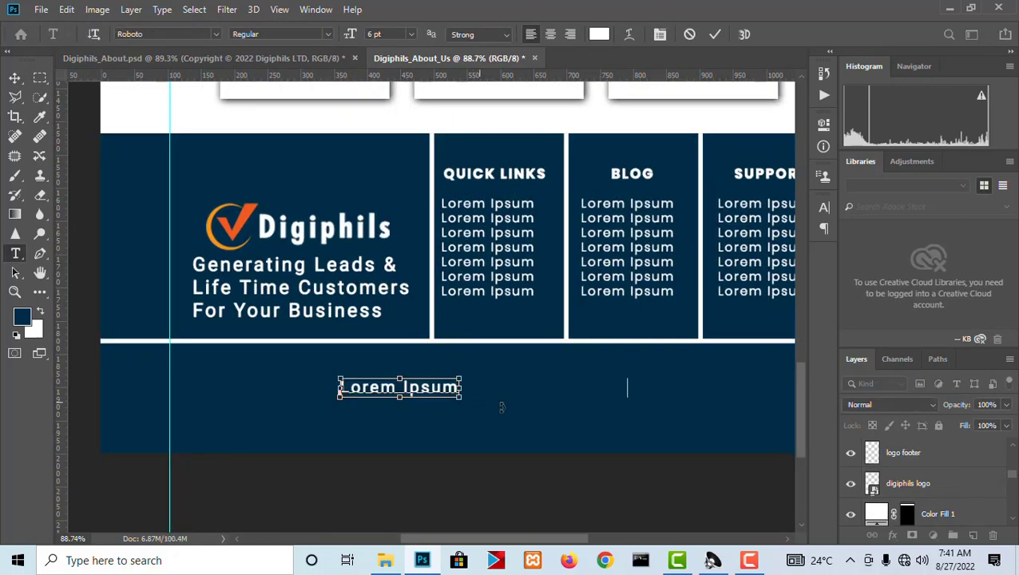
pyautogui.hotkey('ctrl', 'v')
pyautogui.click(15, 77)
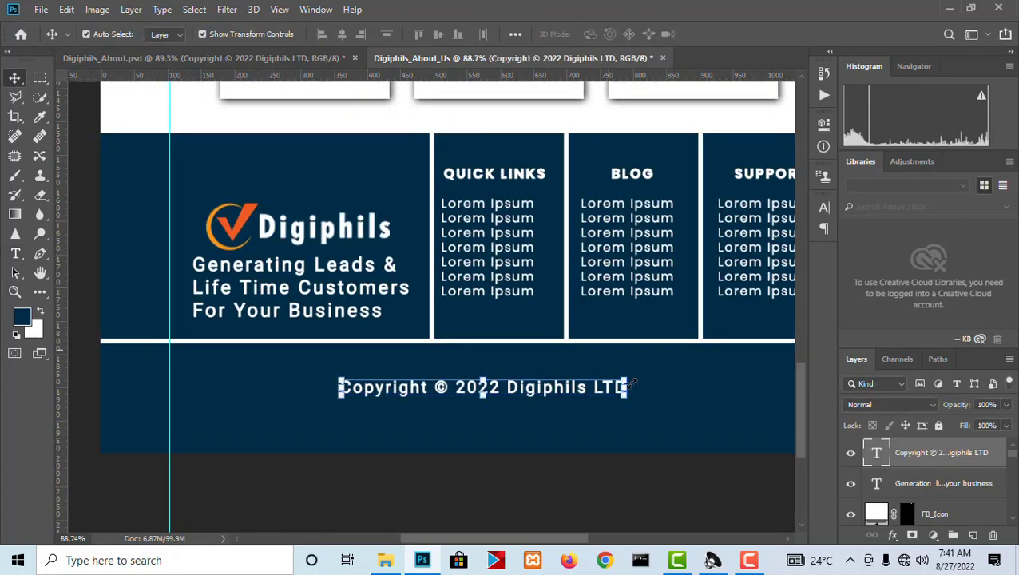
# Reposition the copyright line below the horizontal divider and centre it horizontally on the footer background.
pyautogui.moveTo(556, 390); pyautogui.dragTo(622, 378)
pyautogui.scroll(-5, 571, 342)
pyautogui.scroll(1, 626, 375)
pyautogui.click(669, 379)
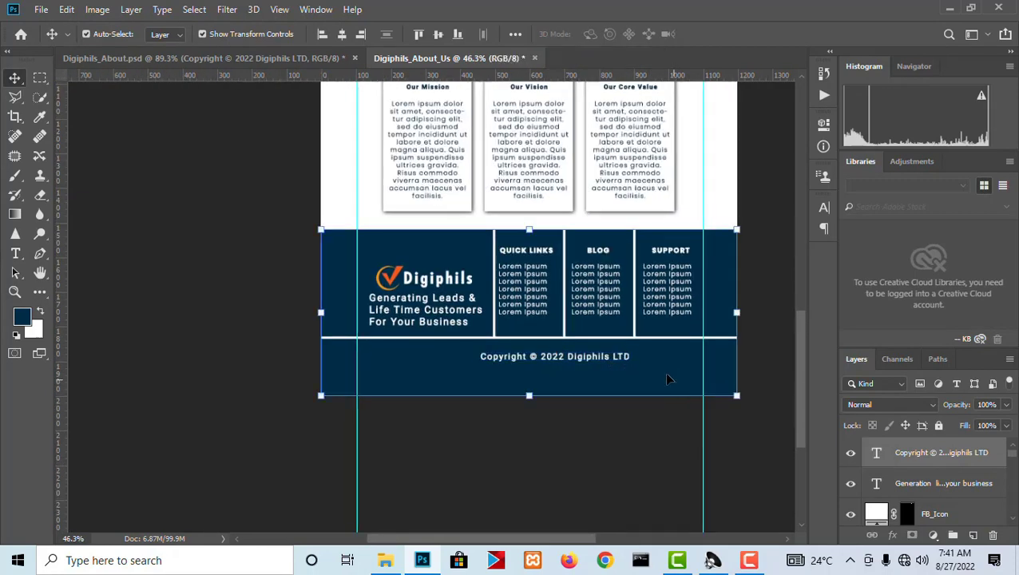
pyautogui.click(342, 34)
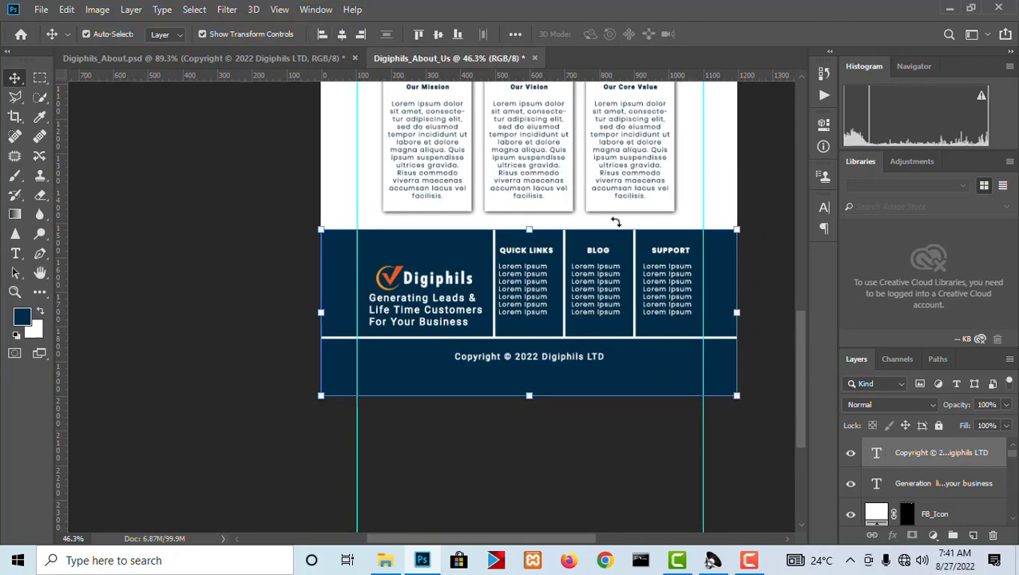
pyautogui.scroll(1, 536, 374)
pyautogui.rightClick(537, 355)
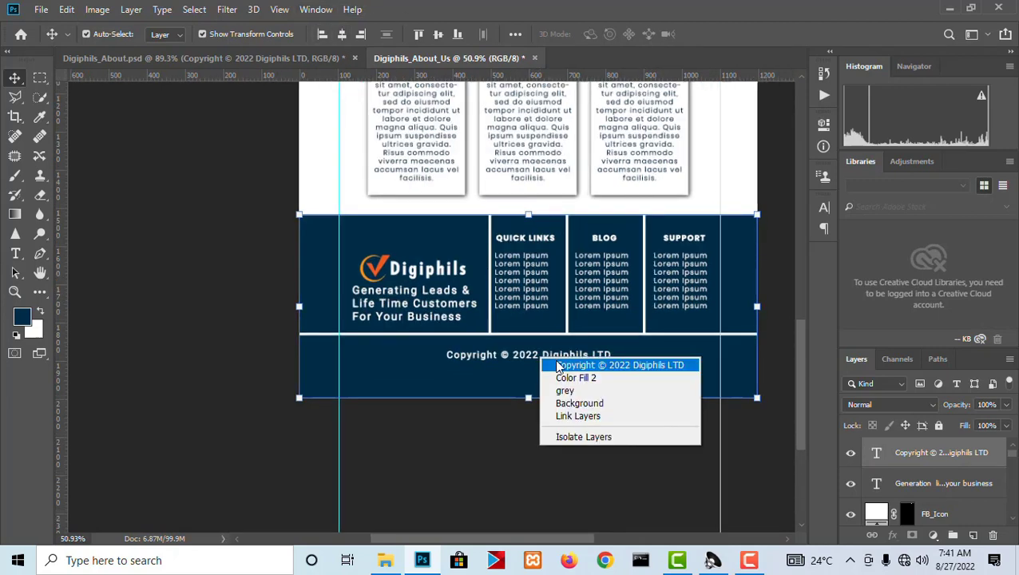
pyautogui.click(559, 360)
pyautogui.click(570, 388)
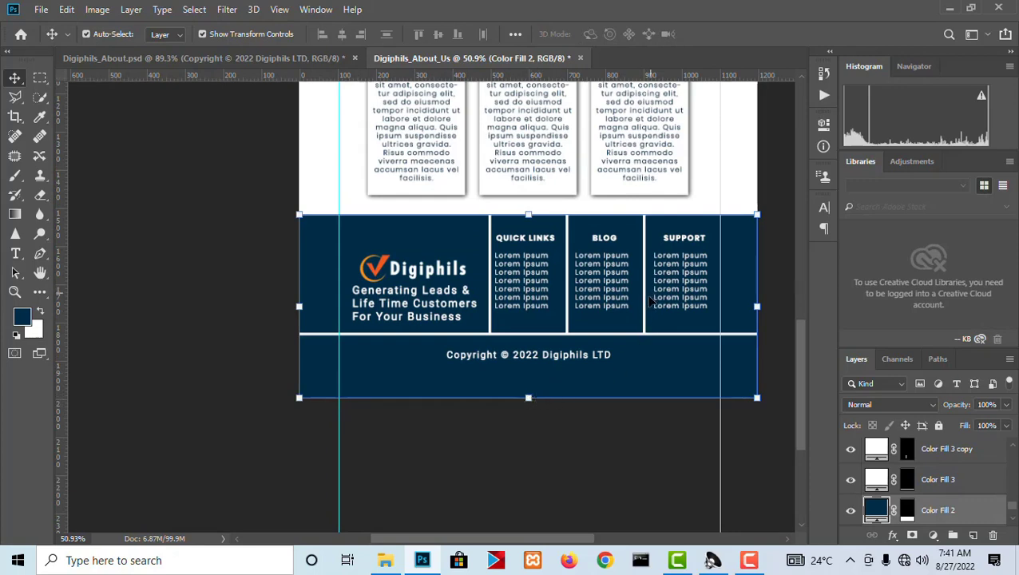
# Shorten the dark blue footer background from its lower edge to just below the copyright line, and nudge that line up within the strip.
pyautogui.moveTo(531, 398); pyautogui.dragTo(575, 357)
pyautogui.press('Return')
pyautogui.rightClick(570, 358)
pyautogui.click(577, 363)
pyautogui.keyDown('shift'); pyautogui.click(643, 360); pyautogui.keyUp('shift')
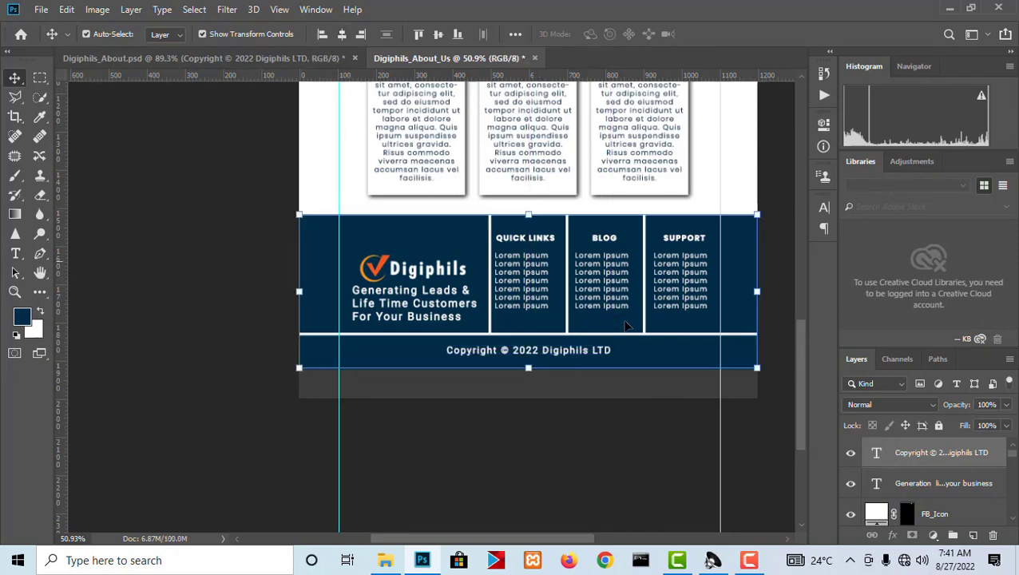
pyautogui.click(600, 384)
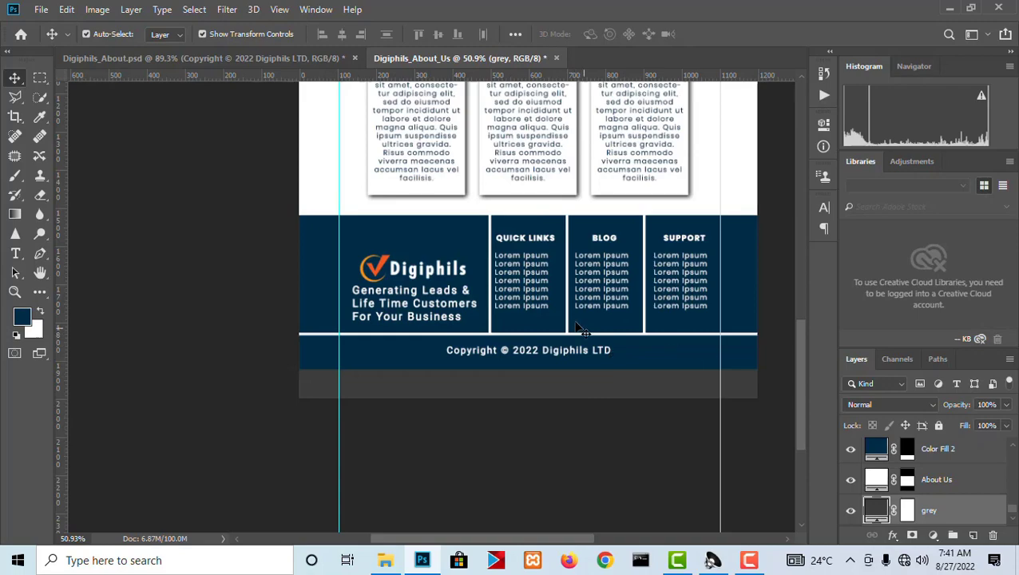
# Enlarge the footer's copyright line slightly about its centre.
pyautogui.scroll(3, 580, 329)
pyautogui.scroll(-5, 546, 321)
pyautogui.scroll(3, 561, 364)
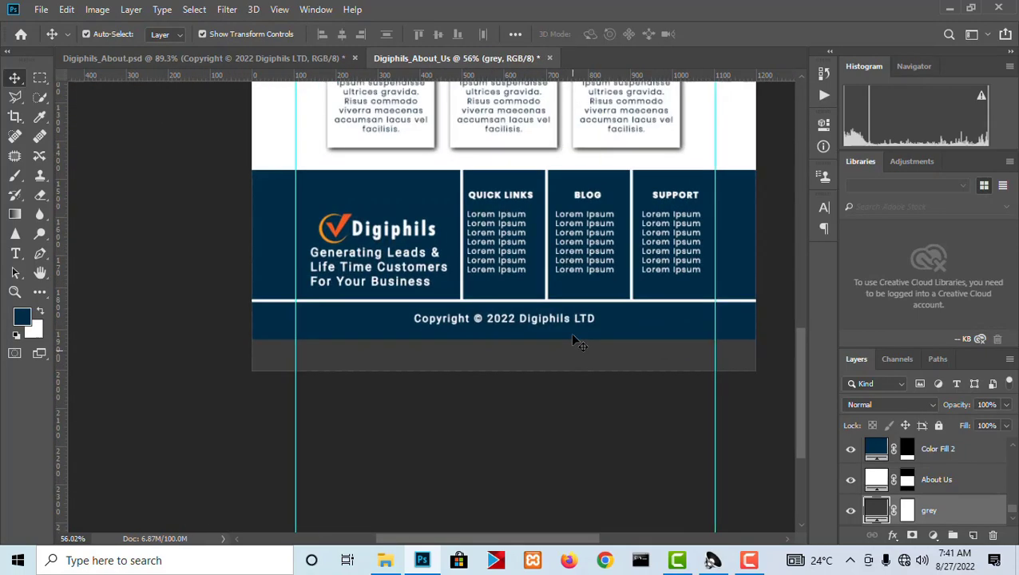
pyautogui.scroll(2, 567, 314)
pyautogui.scroll(-1, 566, 314)
pyautogui.click(567, 318)
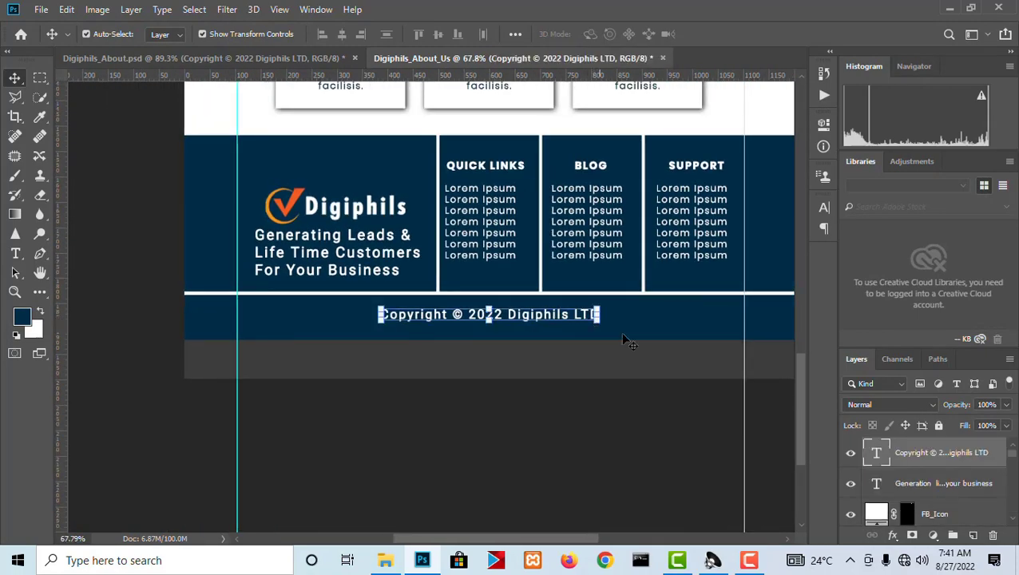
pyautogui.moveTo(601, 323)
pyautogui.mouseDown()
pyautogui.moveTo(619, 319)
pyautogui.moveTo(610, 321)
pyautogui.mouseUp()
pyautogui.press('Return')
# Check the fill colour of the grey background layer and look over the whole page.
pyautogui.click(572, 374)
pyautogui.scroll(-5, 572, 374)
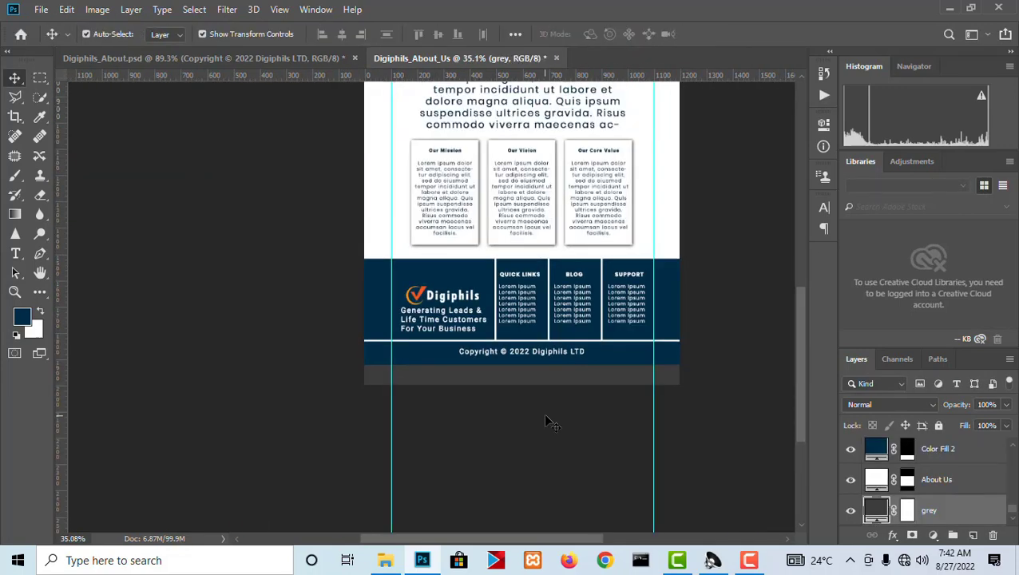
pyautogui.doubleClick(874, 512)
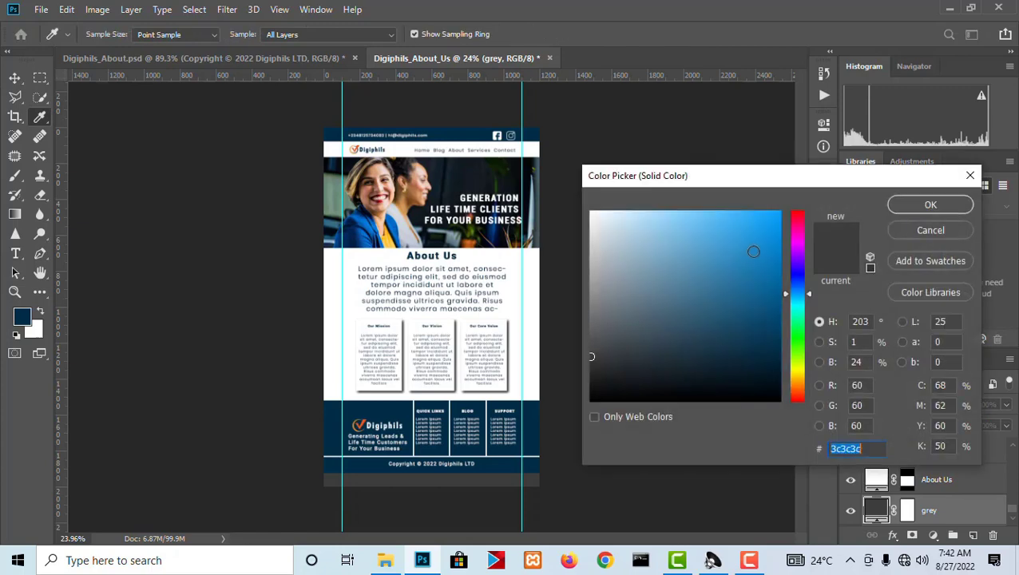
pyautogui.click(926, 204)
pyautogui.scroll(3, 477, 150)
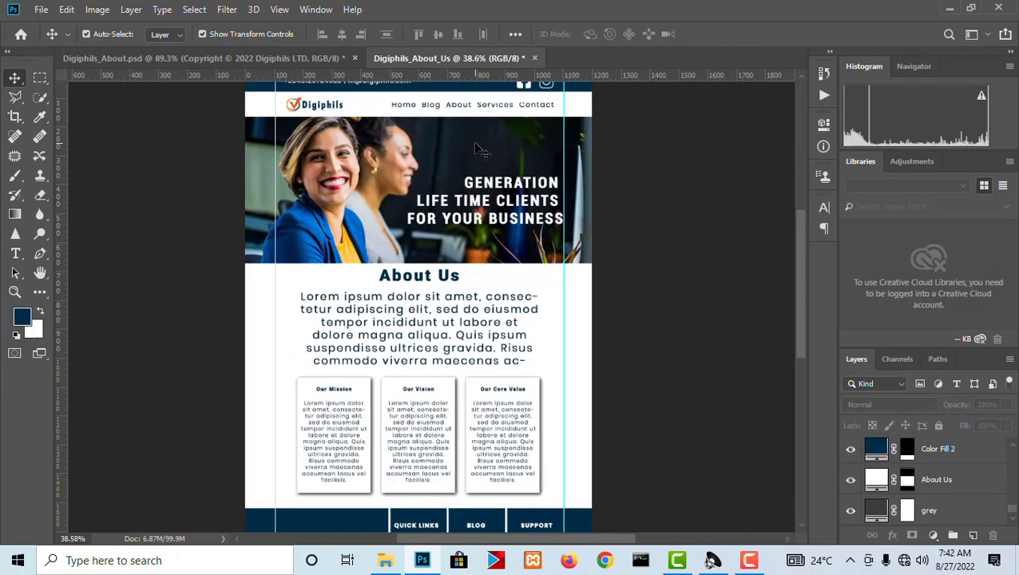
pyautogui.scroll(-3, 483, 239)
pyautogui.scroll(2, 442, 169)
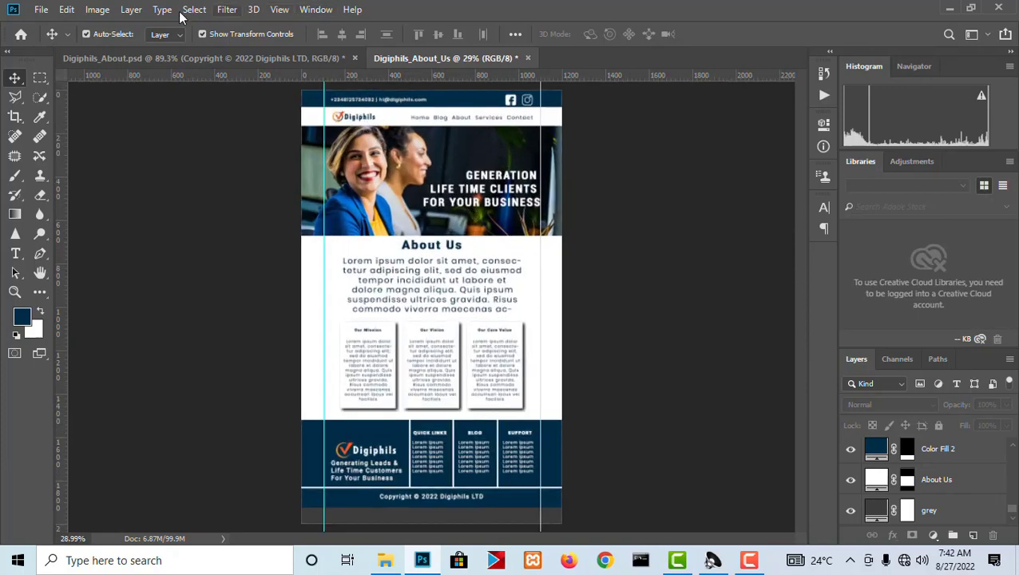
# Open the Export As settings for the page and preview it in SVG format.
pyautogui.click(41, 10)
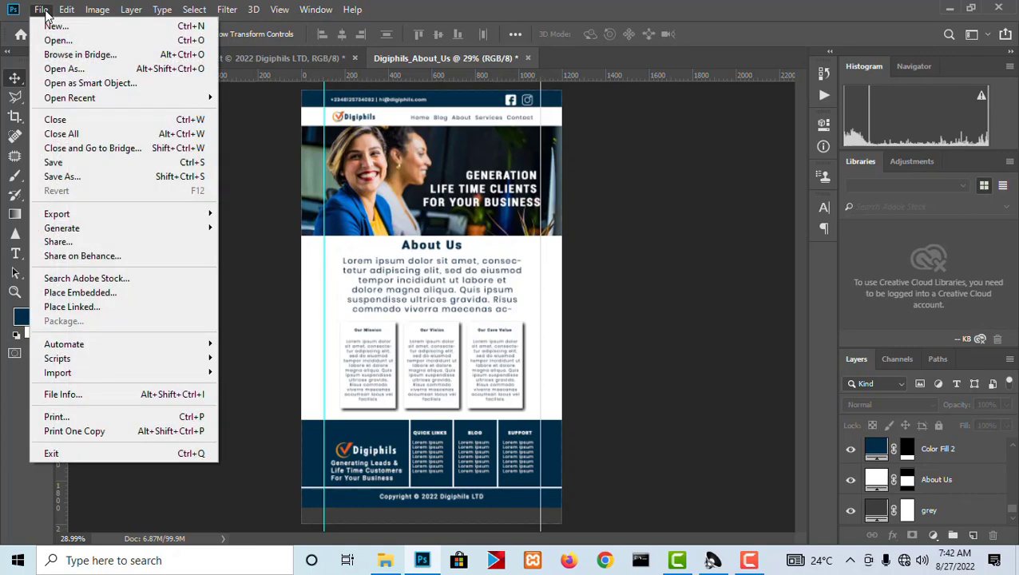
pyautogui.moveTo(119, 217)
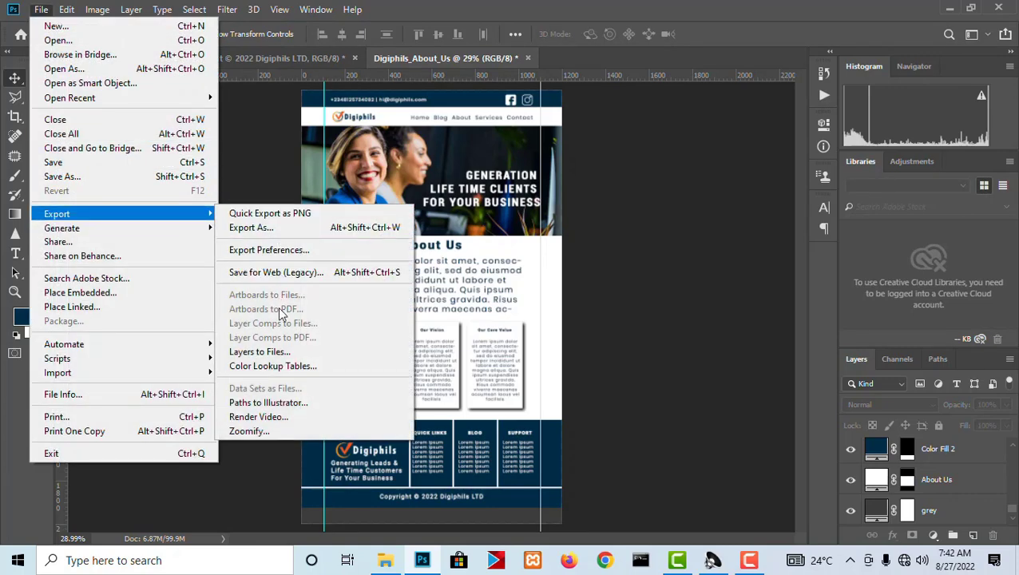
pyautogui.click(259, 228)
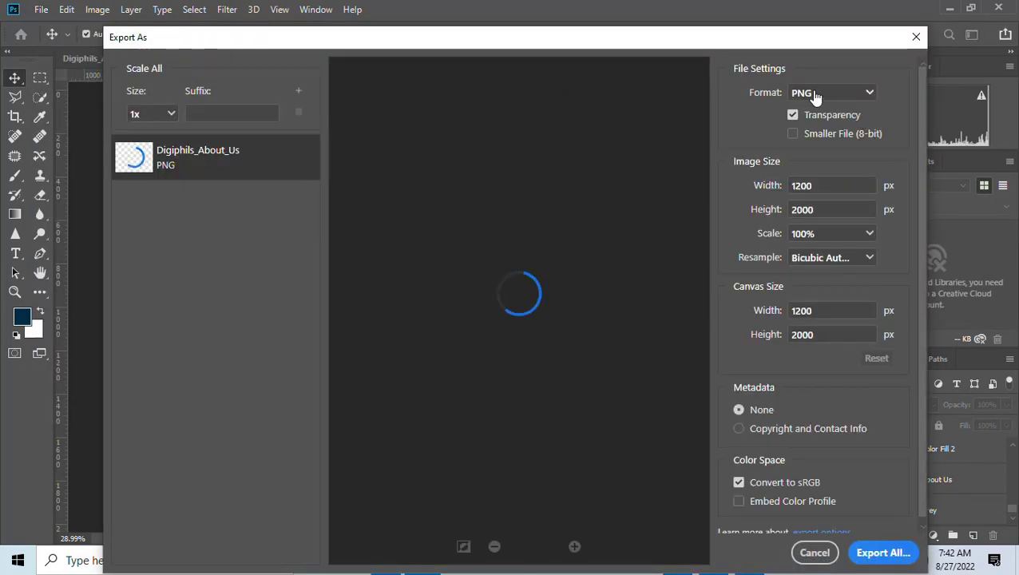
pyautogui.click(808, 96)
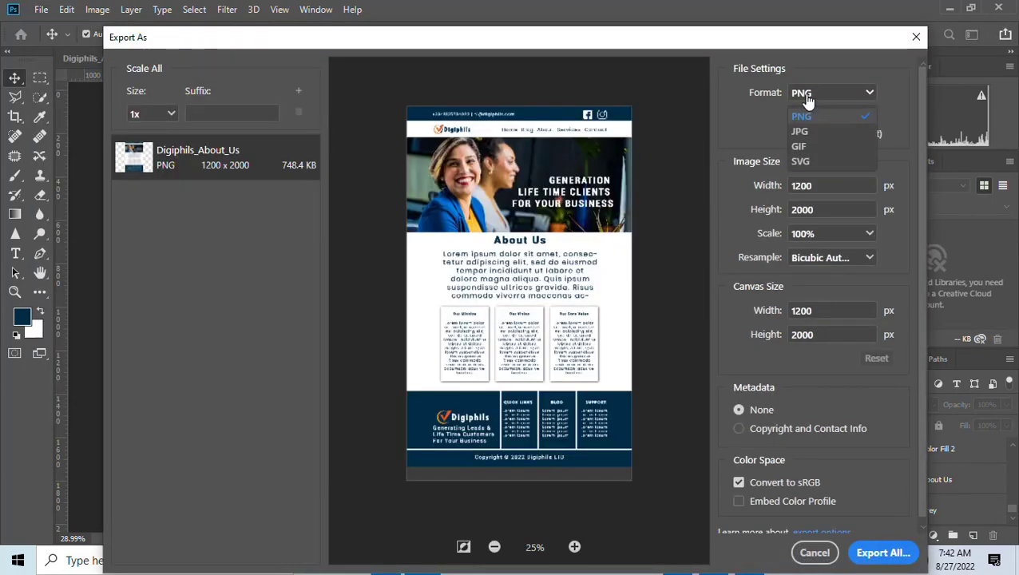
pyautogui.click(805, 161)
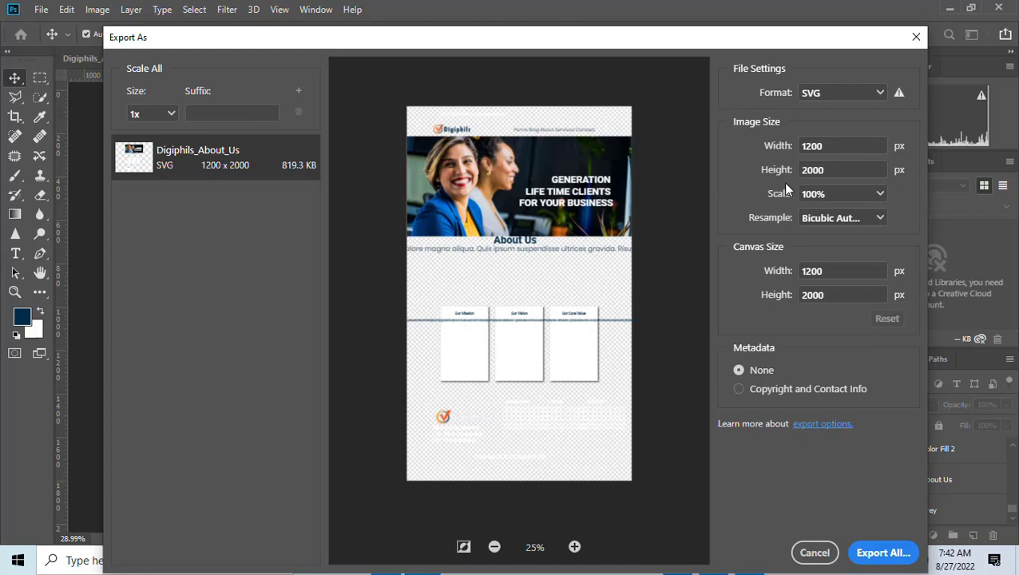
# Set the export format to JPG and save the page to the Desktop as Digiphils_About_Us.
pyautogui.click(837, 95)
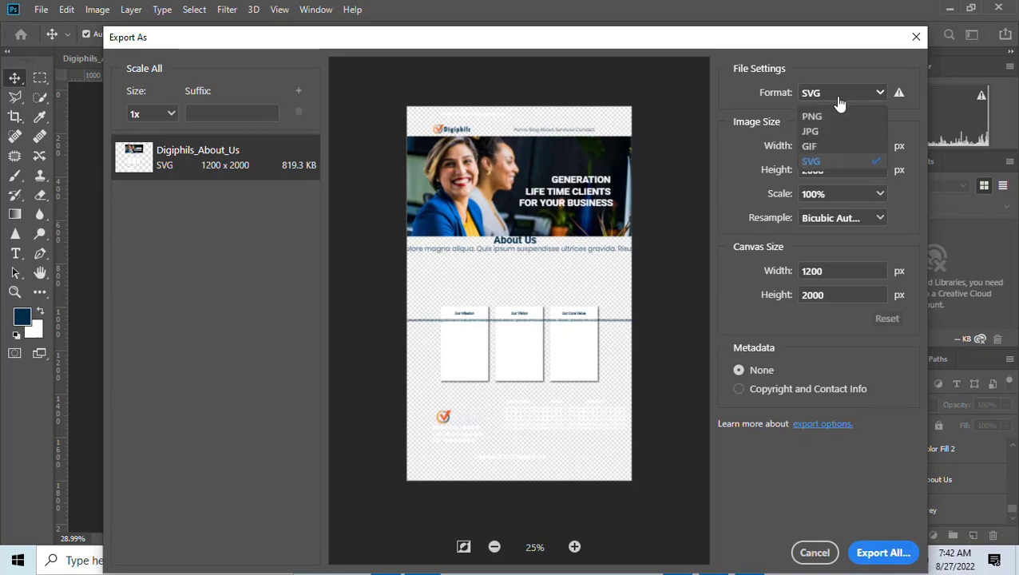
pyautogui.click(810, 132)
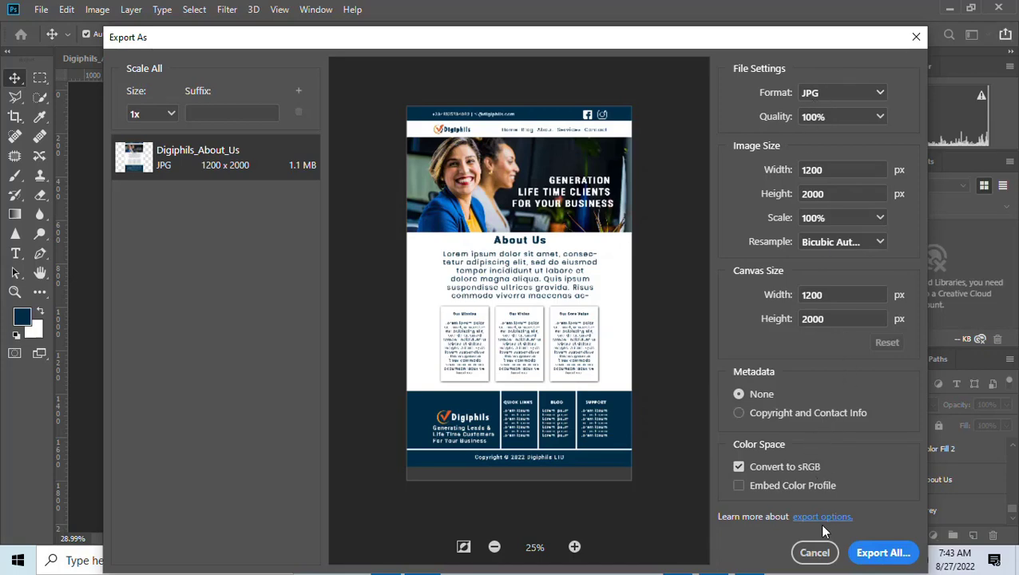
pyautogui.click(882, 553)
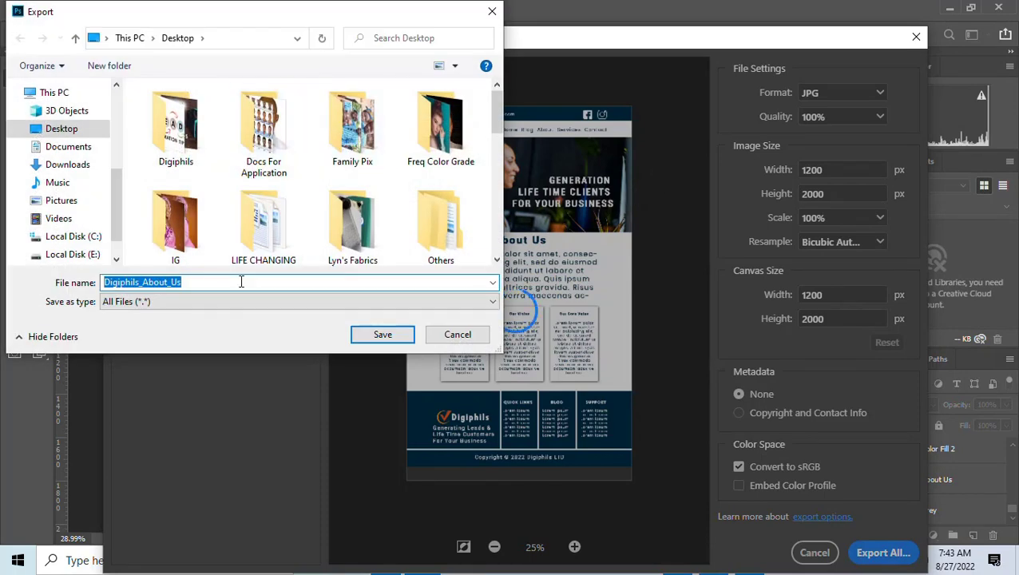
pyautogui.click(373, 339)
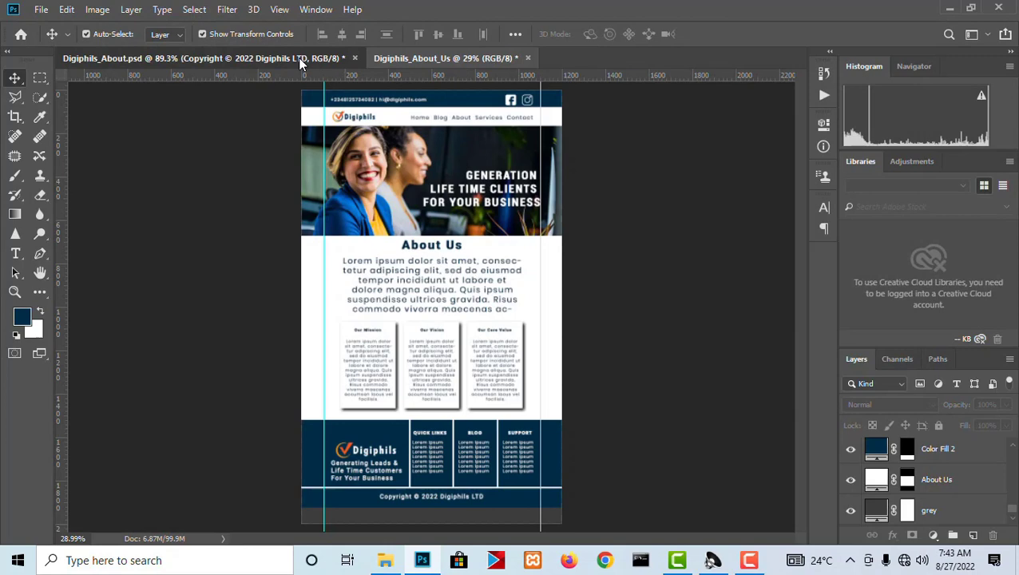
# Compare the finished Digiphils_About_Us page with the original Digiphils_About.psd design.
pyautogui.click(300, 60)
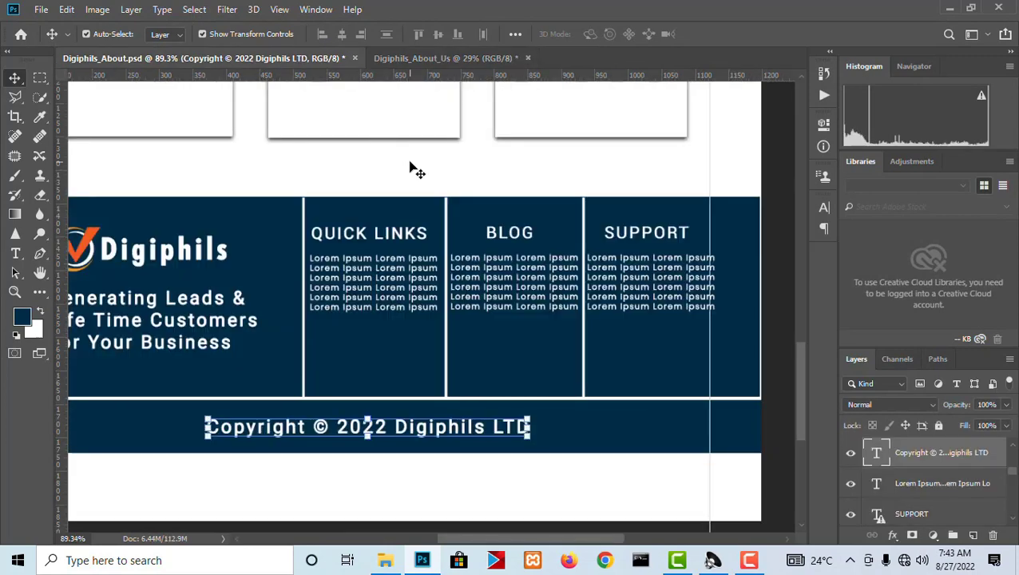
pyautogui.scroll(-8, 415, 169)
pyautogui.scroll(1, 429, 120)
pyautogui.click(432, 58)
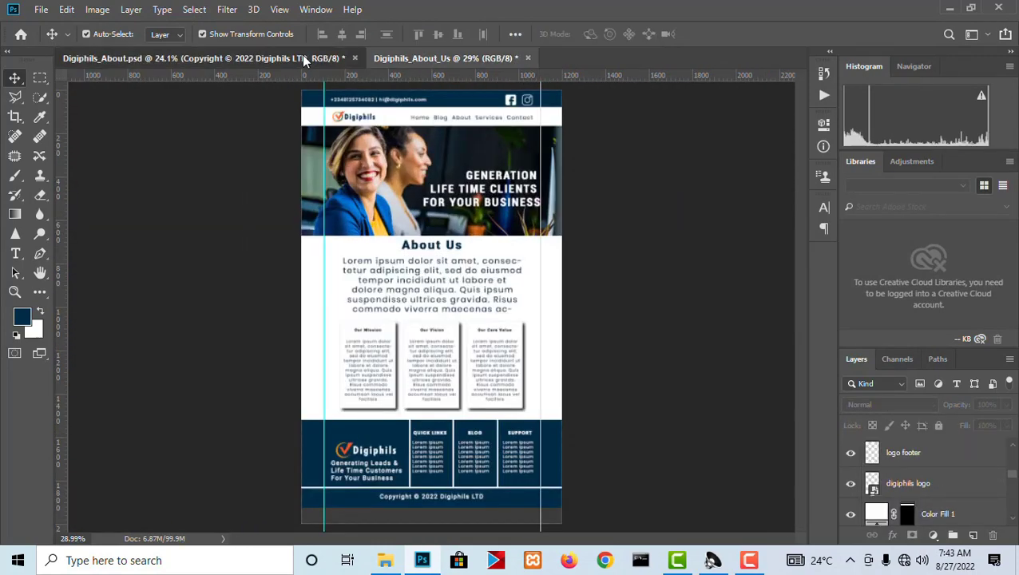
pyautogui.click(302, 55)
pyautogui.click(414, 58)
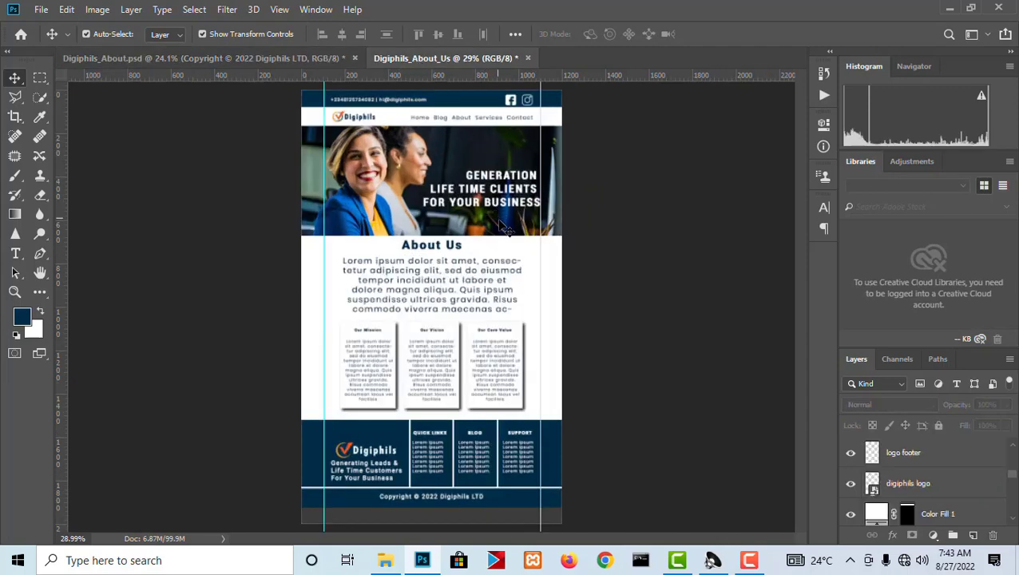